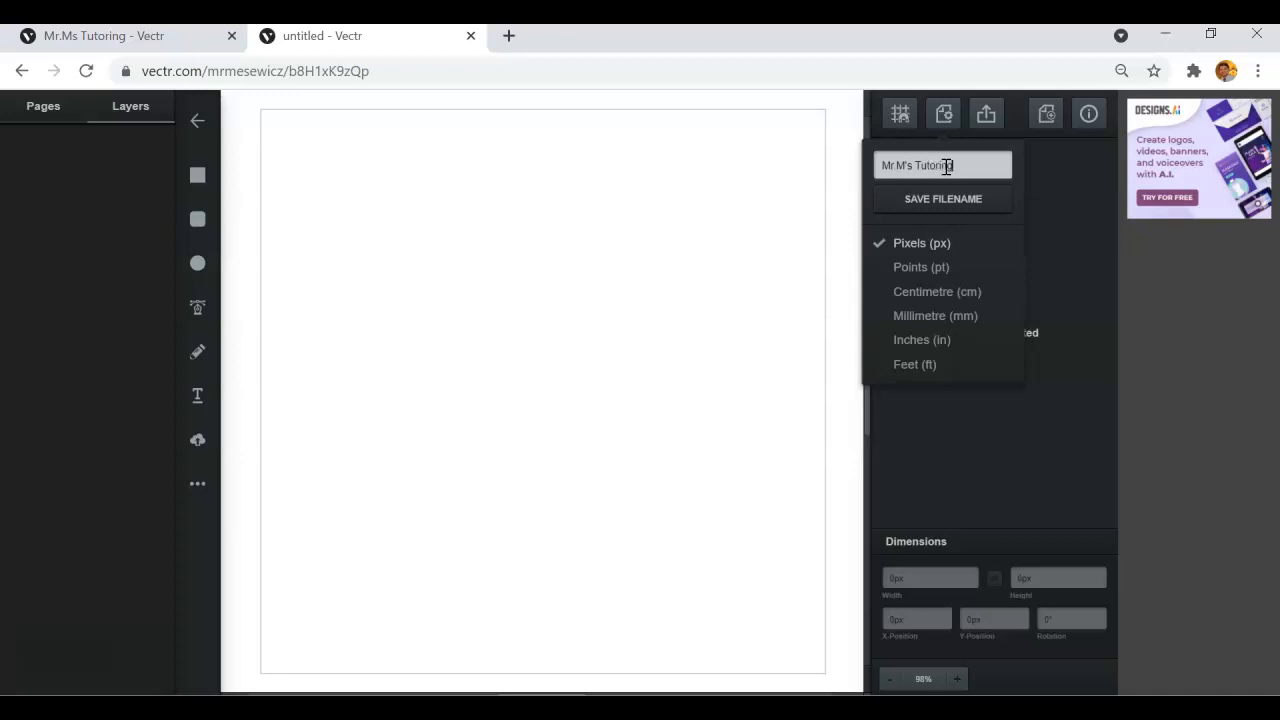
# Save the document's filename as "Mr.M's Tutoring"
pyautogui.click(946, 198)
pyautogui.click(631, 140)
pyautogui.click(316, 35)
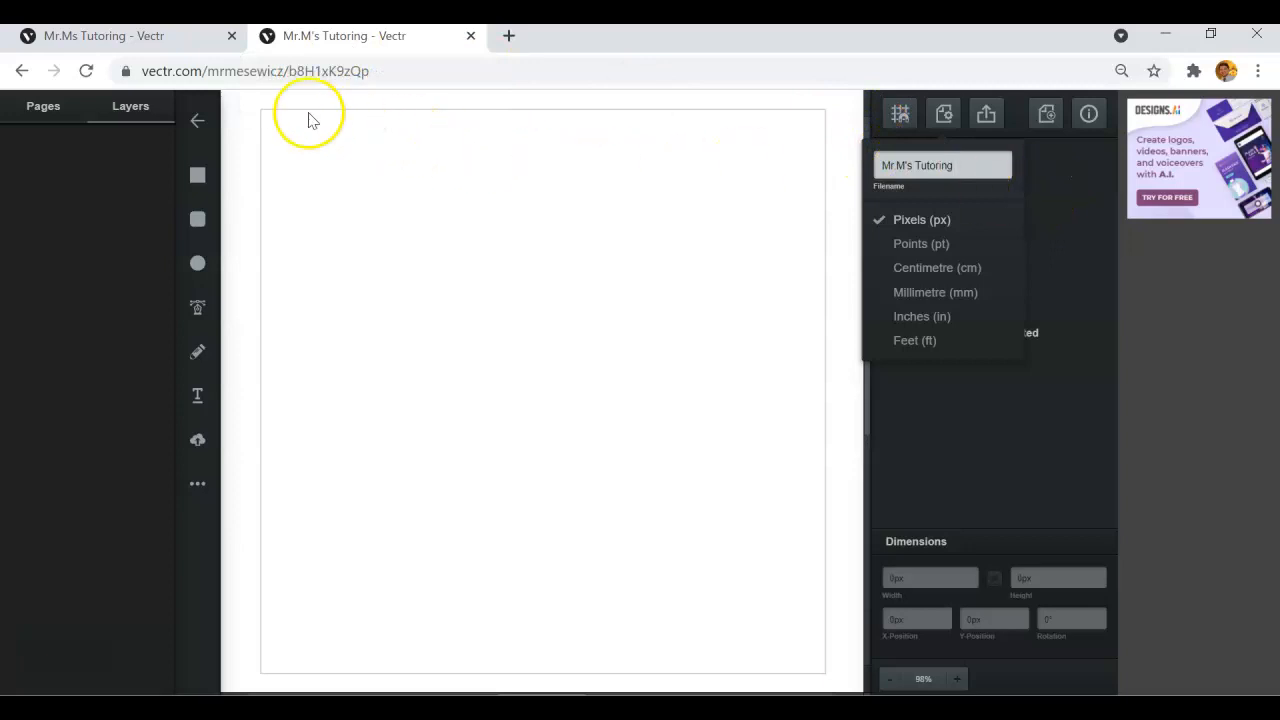
pyautogui.click(246, 117)
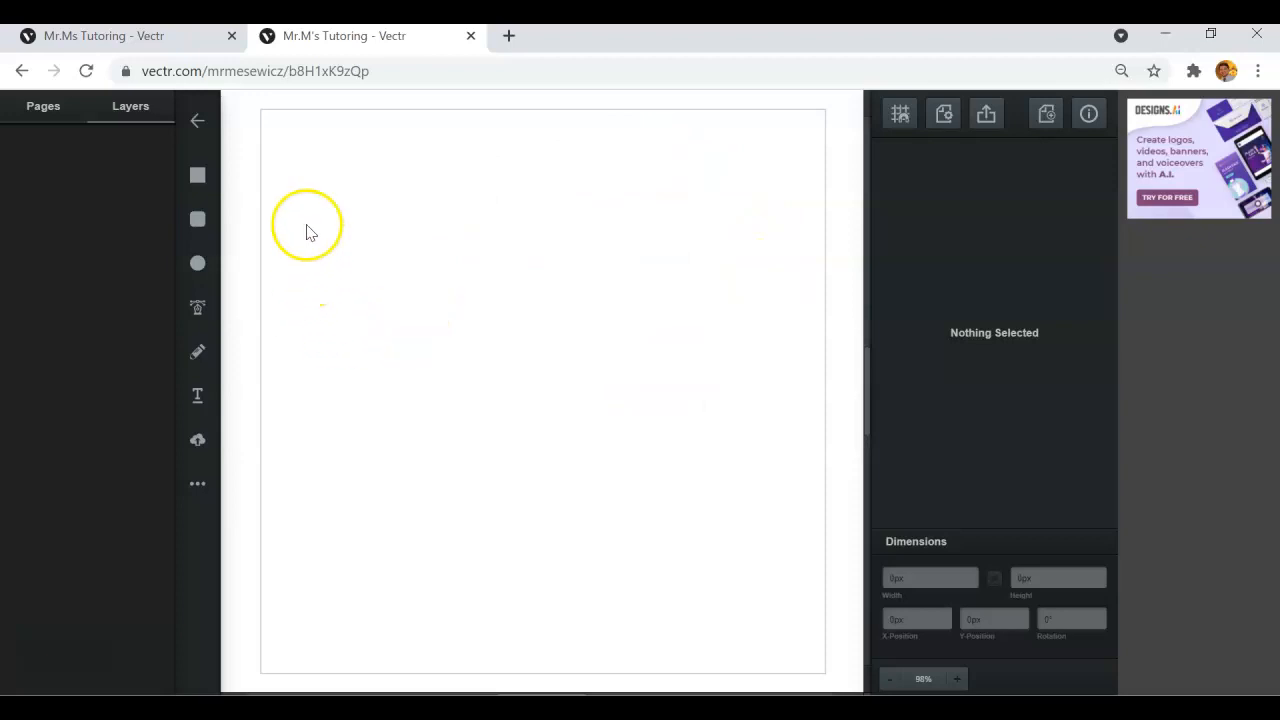
# Set the page size to the YouTube Channel preset in the page settings
pyautogui.click(44, 116)
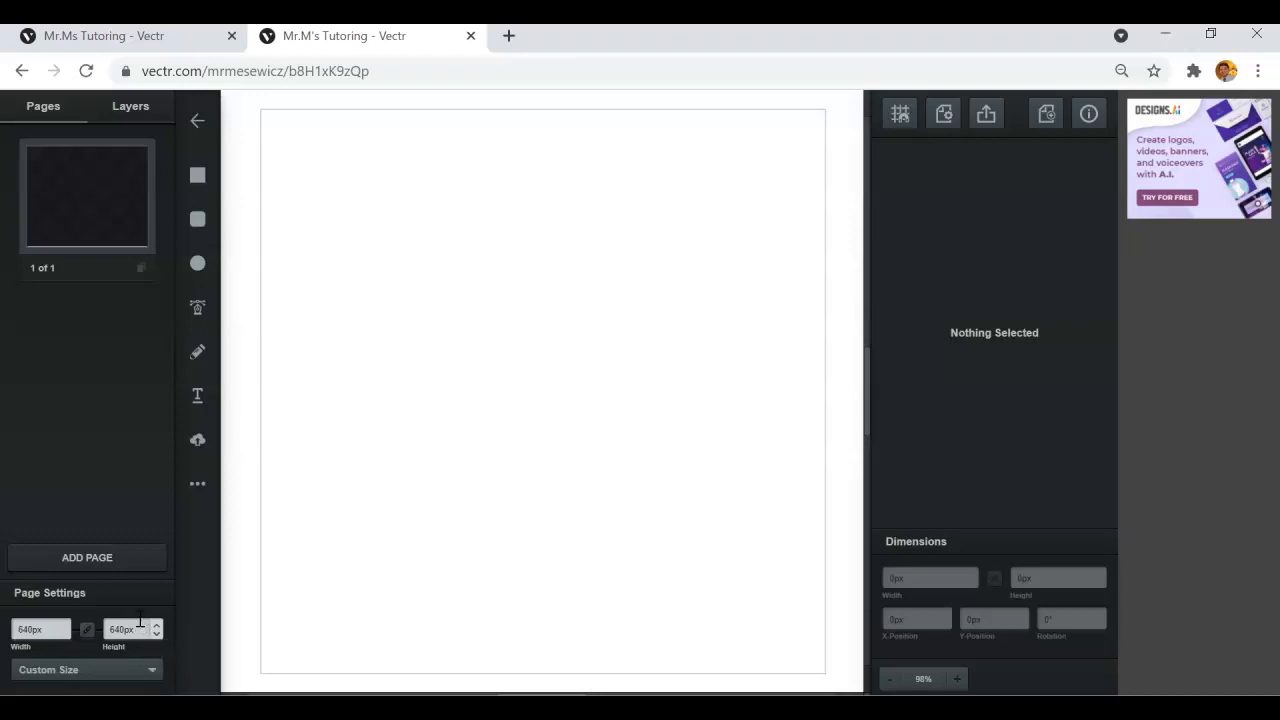
pyautogui.click(152, 671)
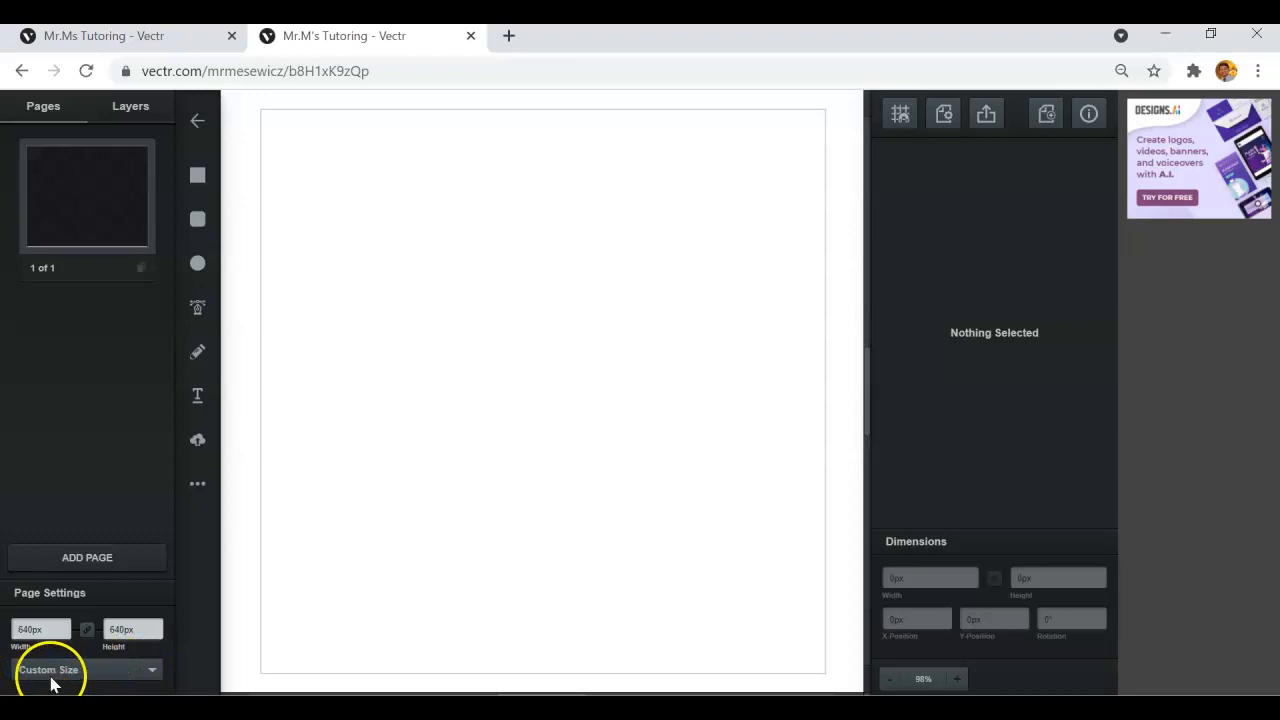
pyautogui.click(152, 675)
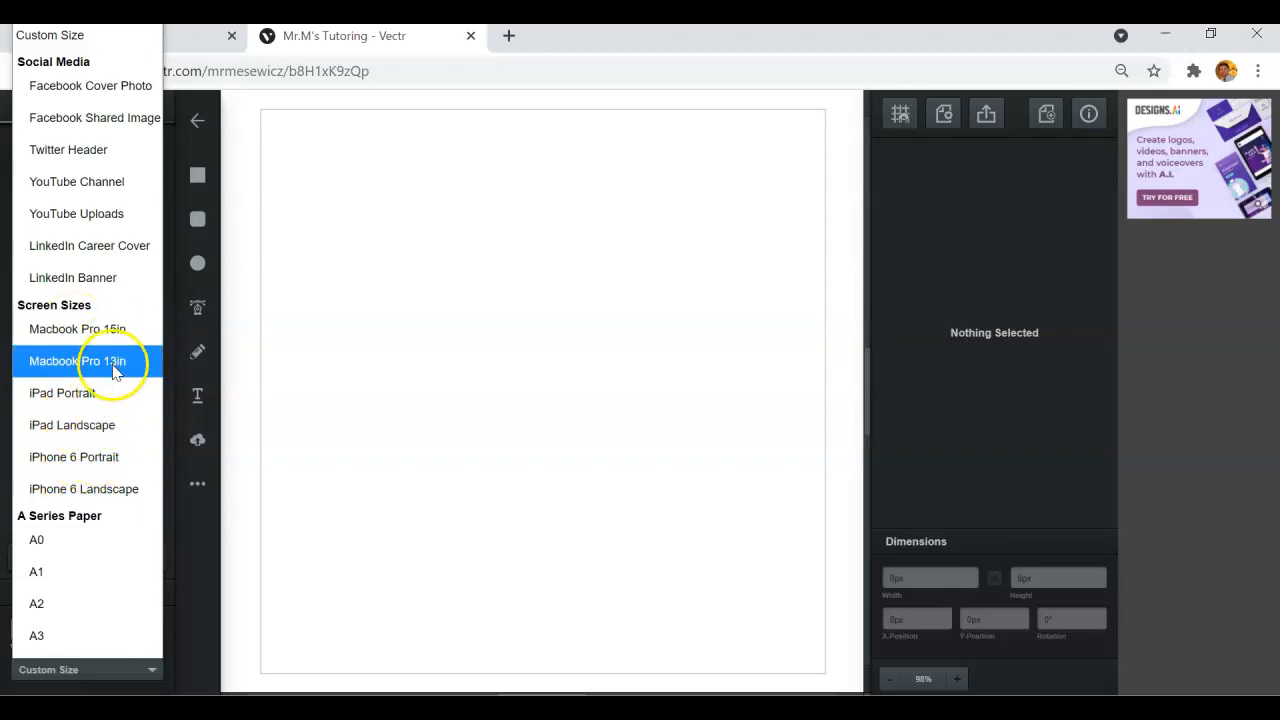
pyautogui.scroll(-2, 113, 347)
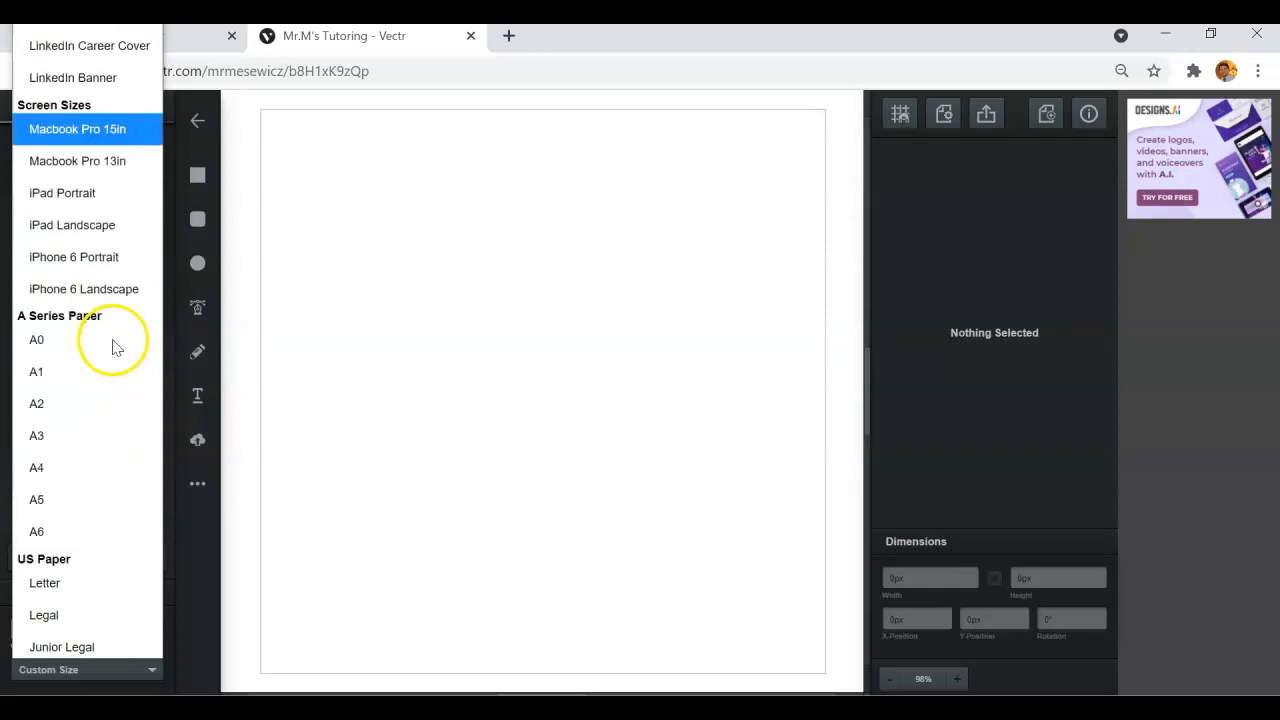
pyautogui.scroll(-2, 113, 347)
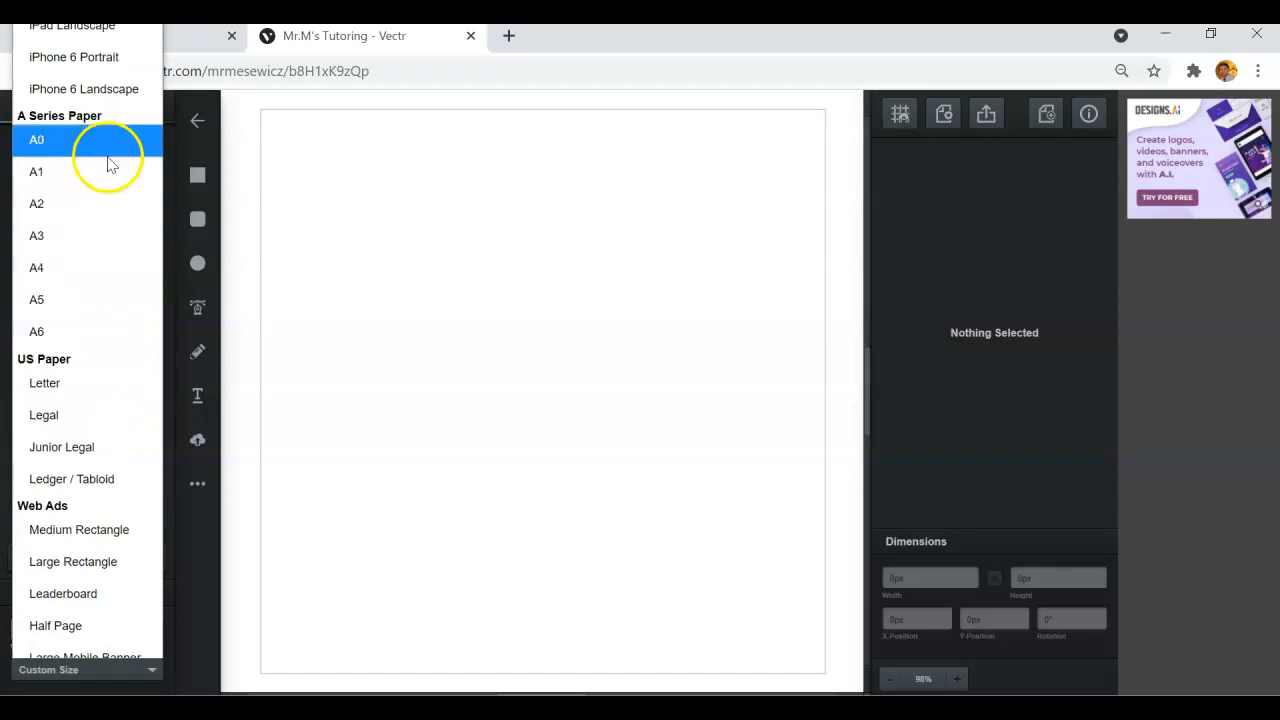
pyautogui.scroll(-1, 83, 240)
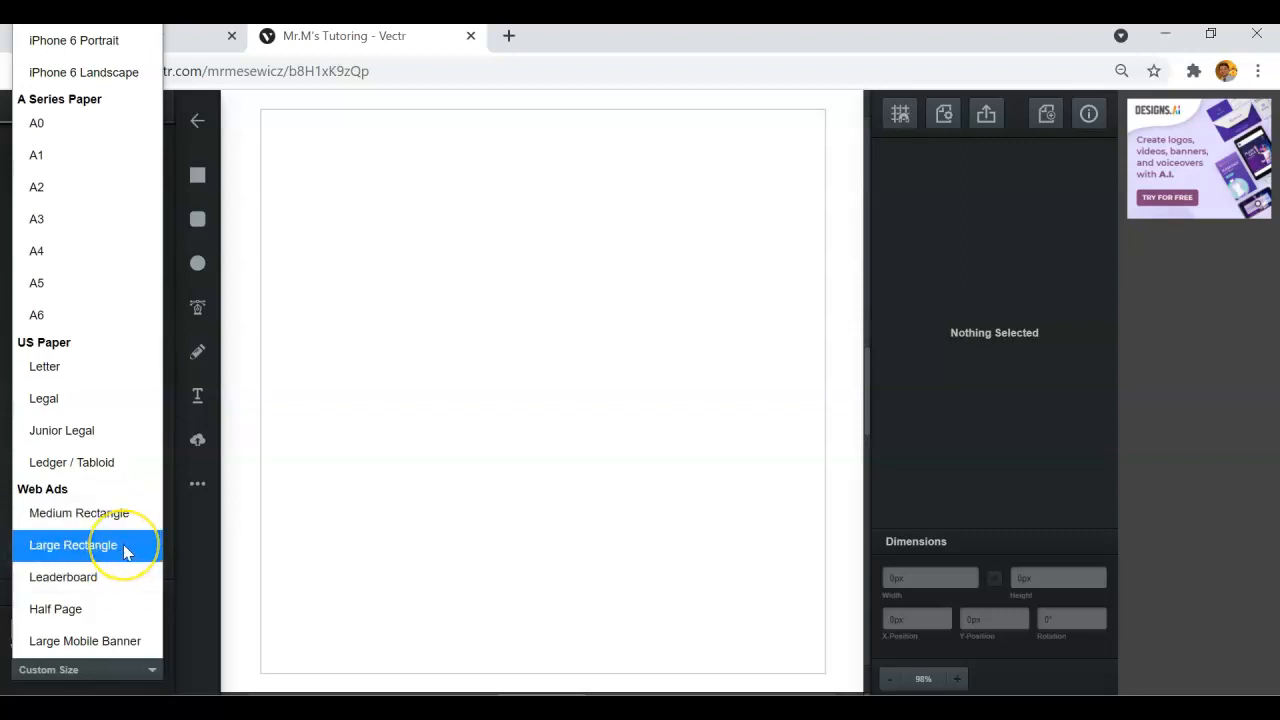
pyautogui.scroll(5, 125, 553)
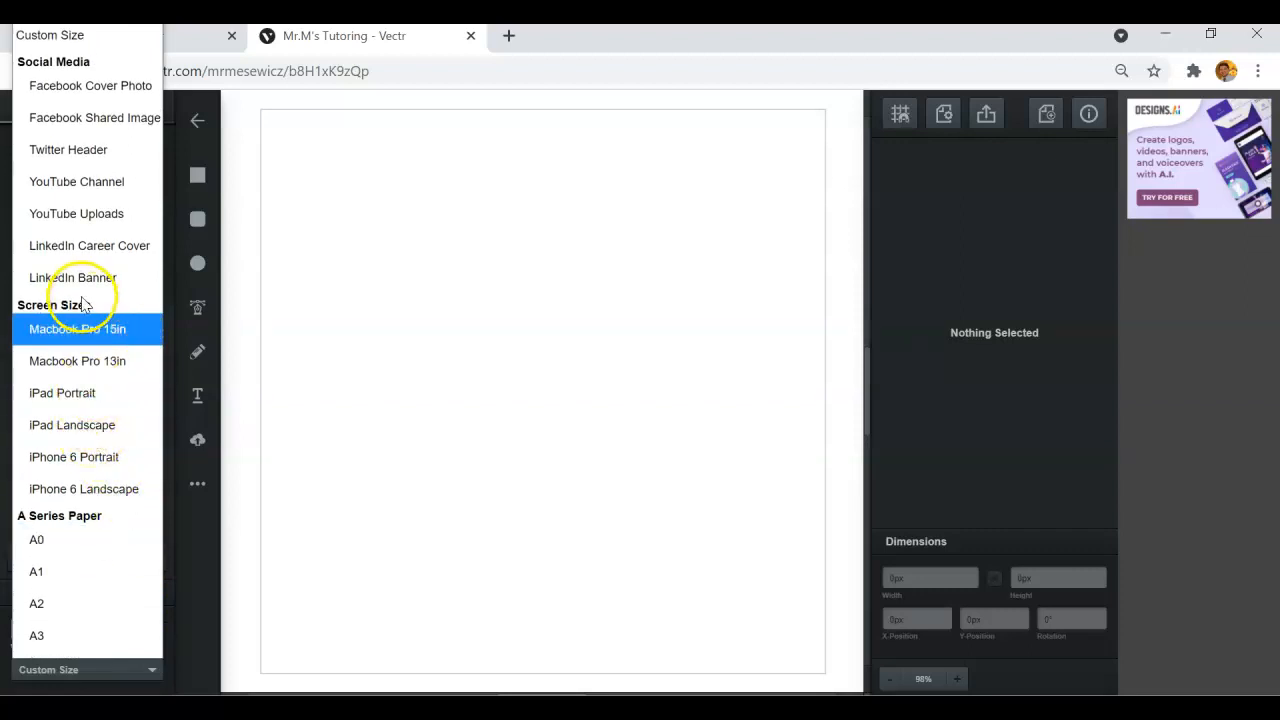
pyautogui.click(100, 184)
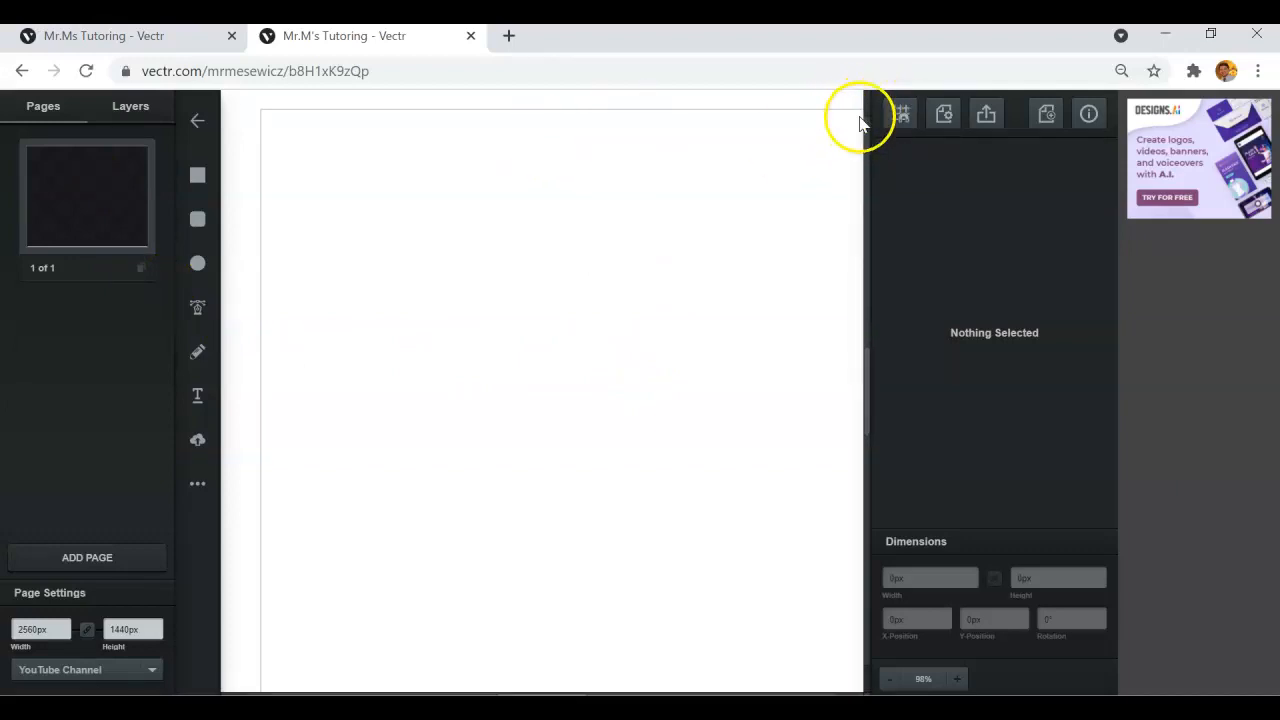
# Zoom out to 25% and bring the entire page into view on the canvas
pyautogui.scroll(-1, 459, 577)
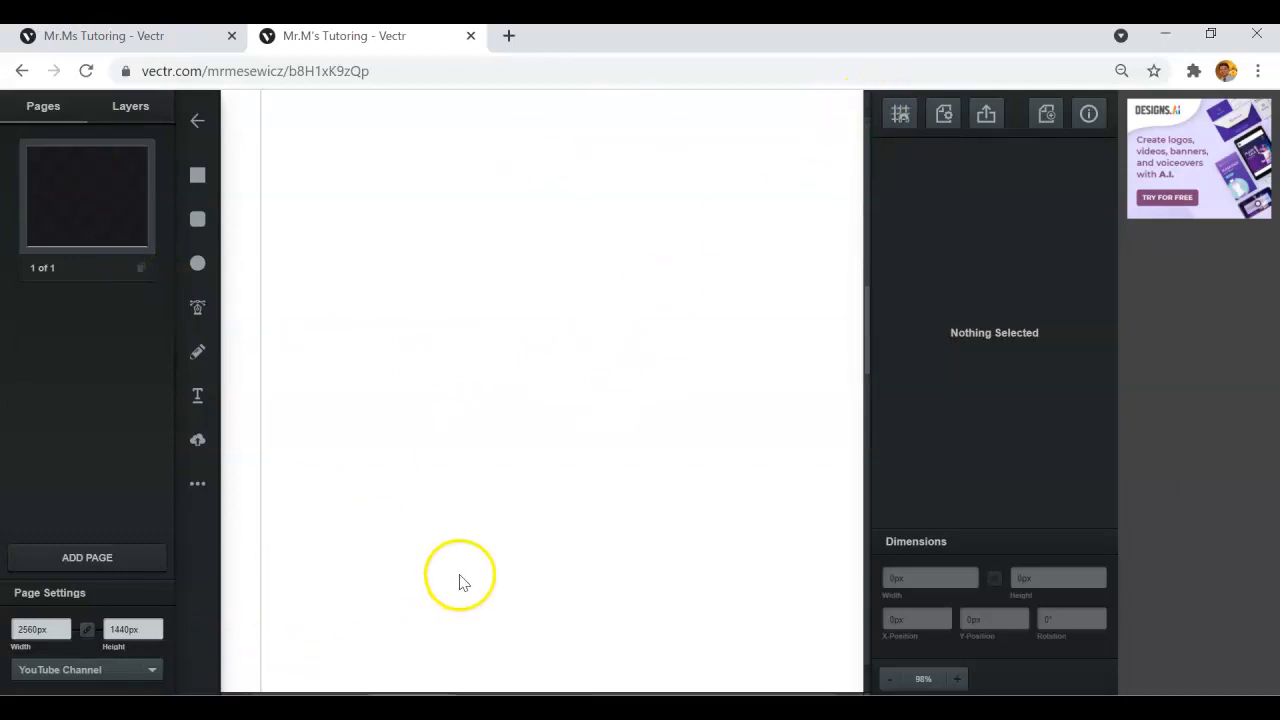
pyautogui.moveTo(873, 300)
pyautogui.mouseDown()
pyautogui.moveTo(834, 571)
pyautogui.moveTo(851, 269)
pyautogui.moveTo(852, 303)
pyautogui.mouseUp()
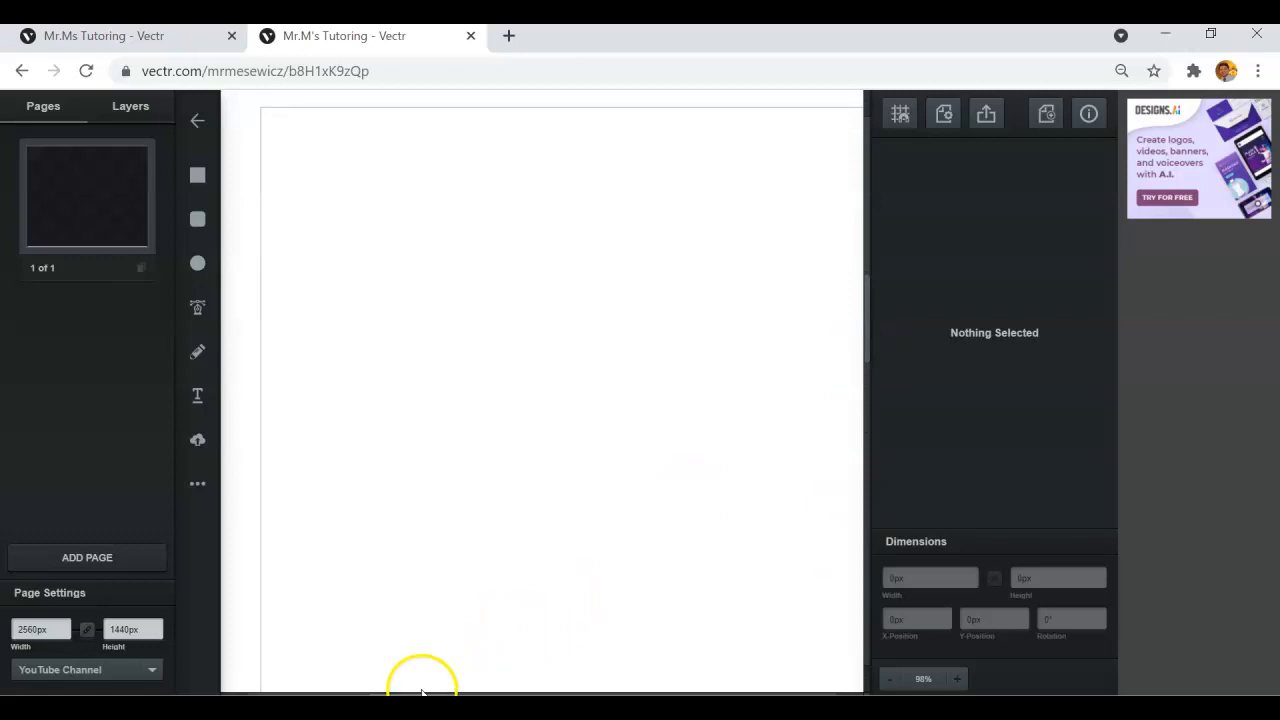
pyautogui.scroll(-1, 433, 664)
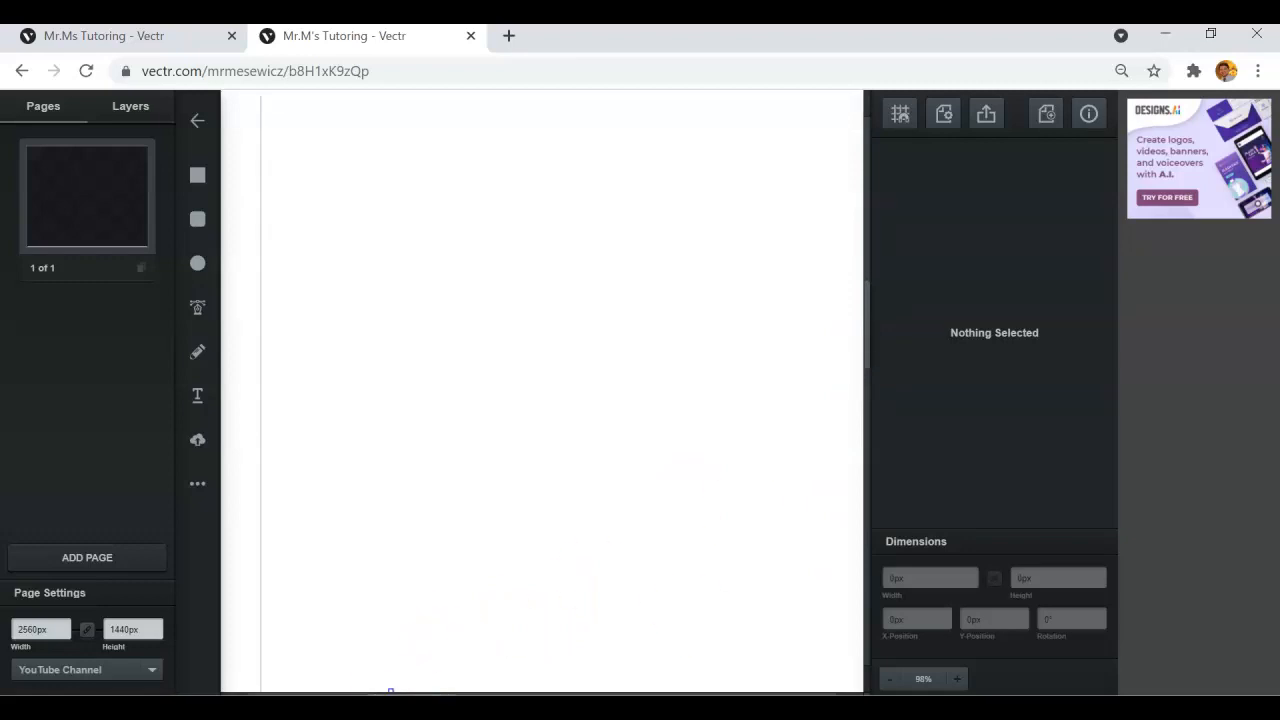
pyautogui.moveTo(399, 690); pyautogui.dragTo(716, 632)
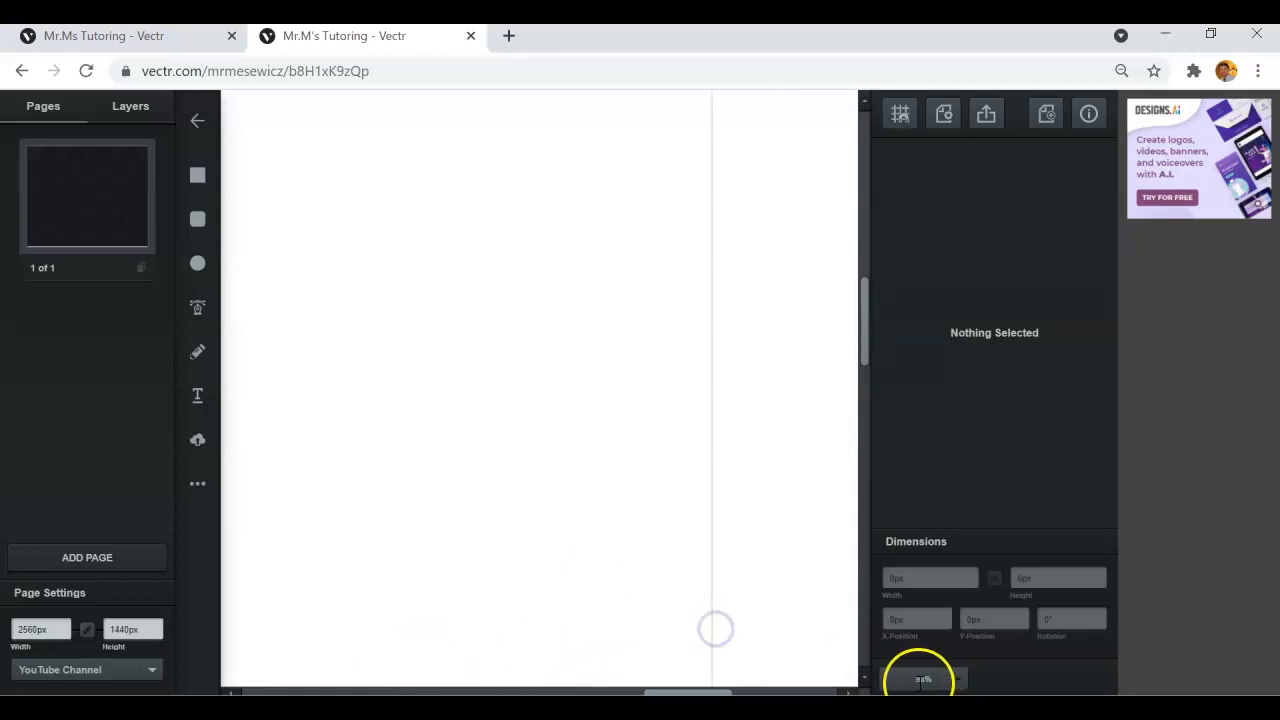
pyautogui.click(889, 680)
pyautogui.click(890, 681)
pyautogui.click(890, 681)
pyautogui.click(890, 681)
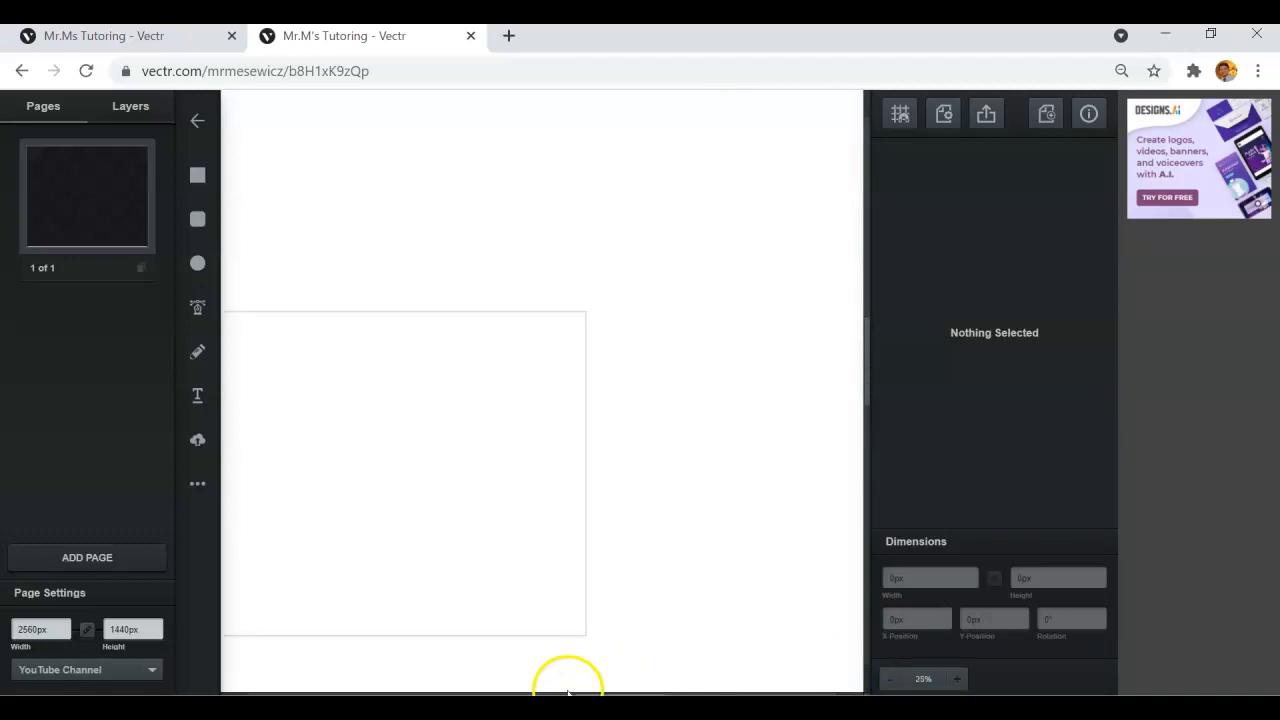
pyautogui.click(577, 576)
pyautogui.moveTo(594, 684); pyautogui.dragTo(539, 686)
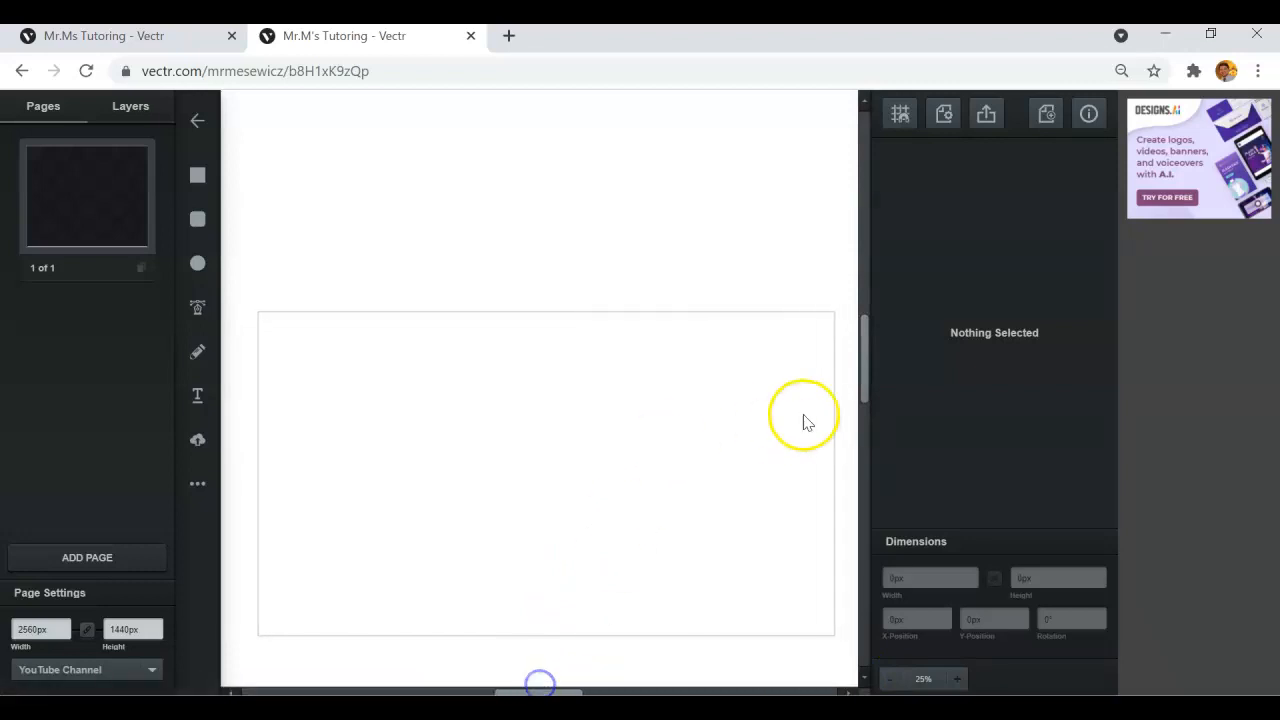
pyautogui.moveTo(865, 356); pyautogui.dragTo(860, 414)
# Check the finished banner, draw a freehand pi outline about 700 by 644 px on the new page, and shift it slightly left
pyautogui.click(129, 37)
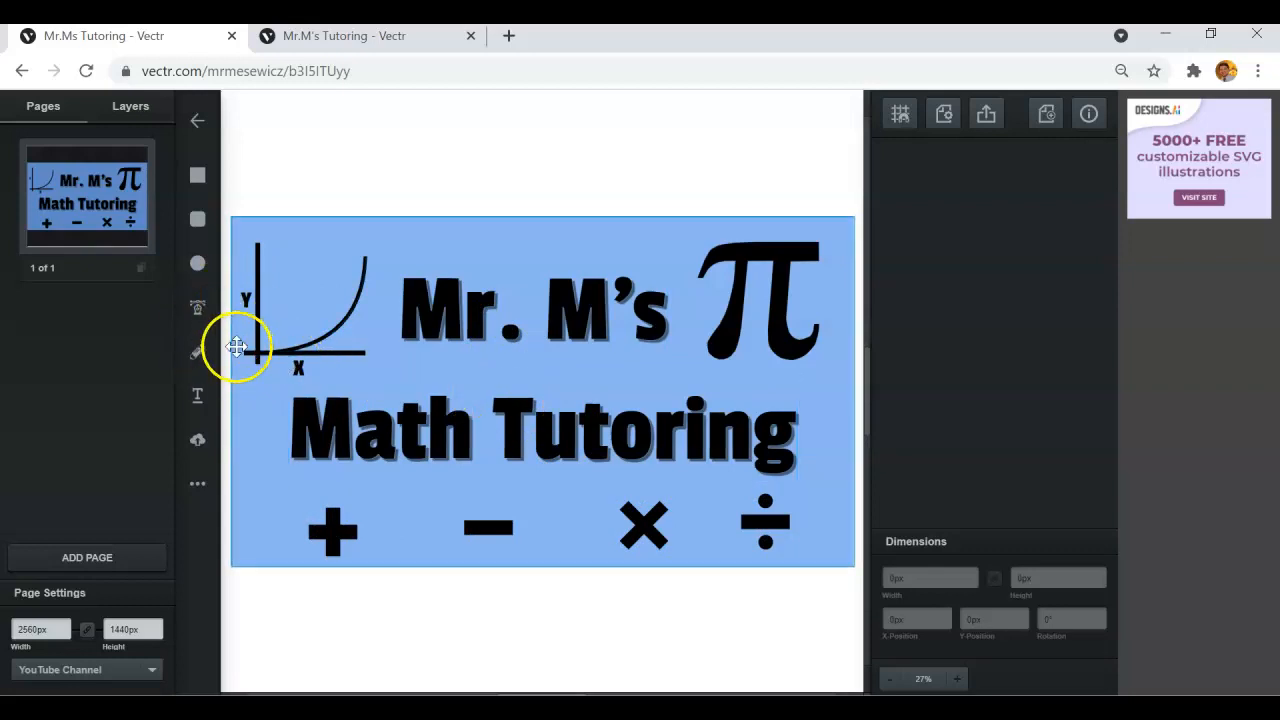
pyautogui.click(348, 35)
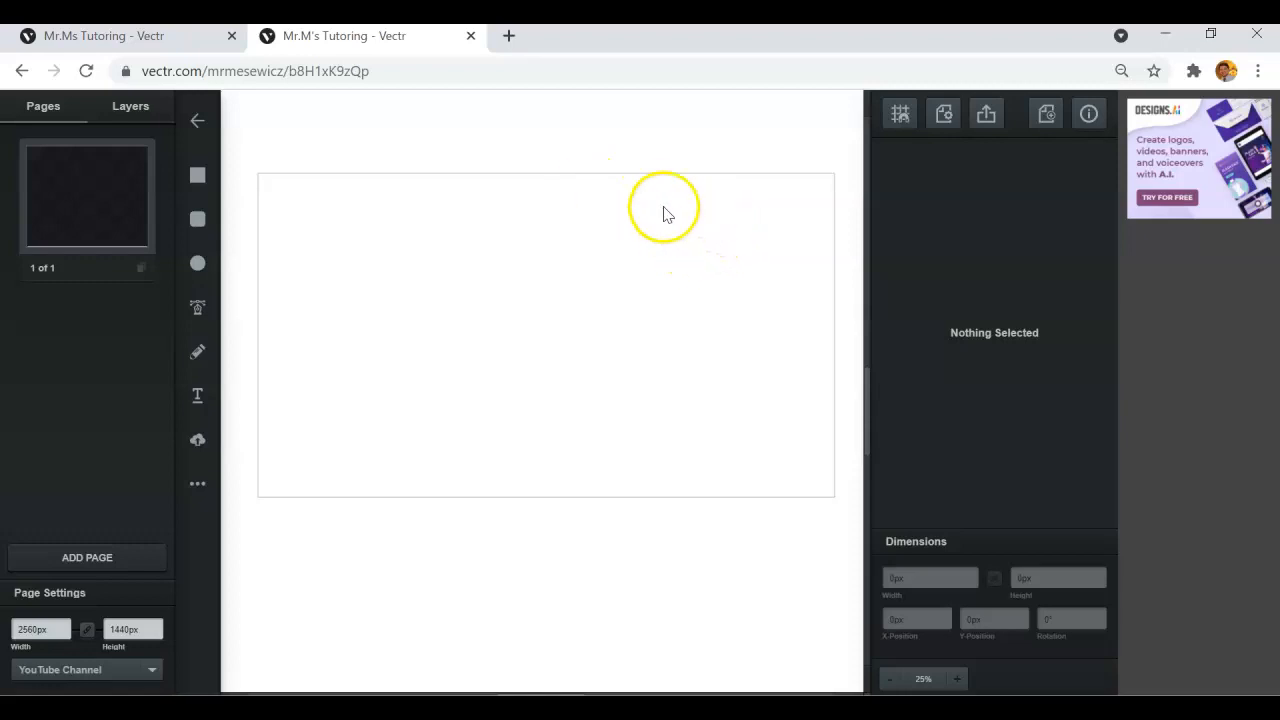
pyautogui.click(199, 353)
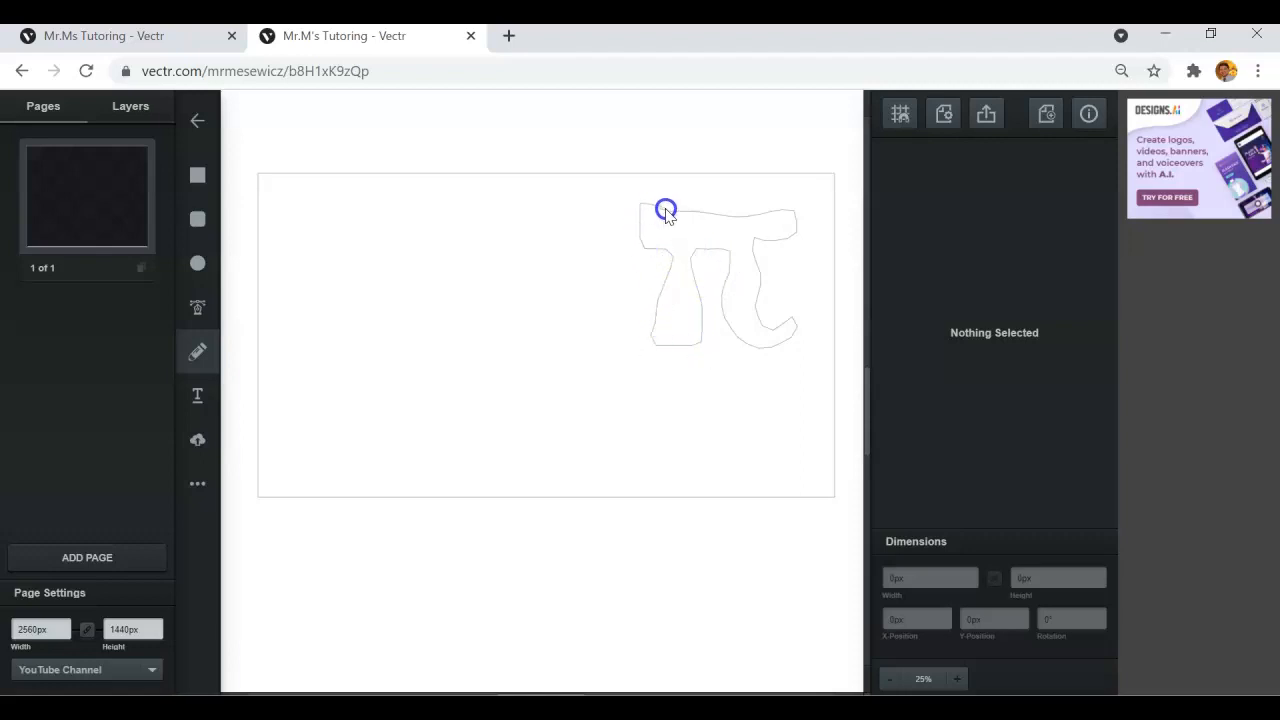
pyautogui.moveTo(670, 215); pyautogui.dragTo(670, 214)
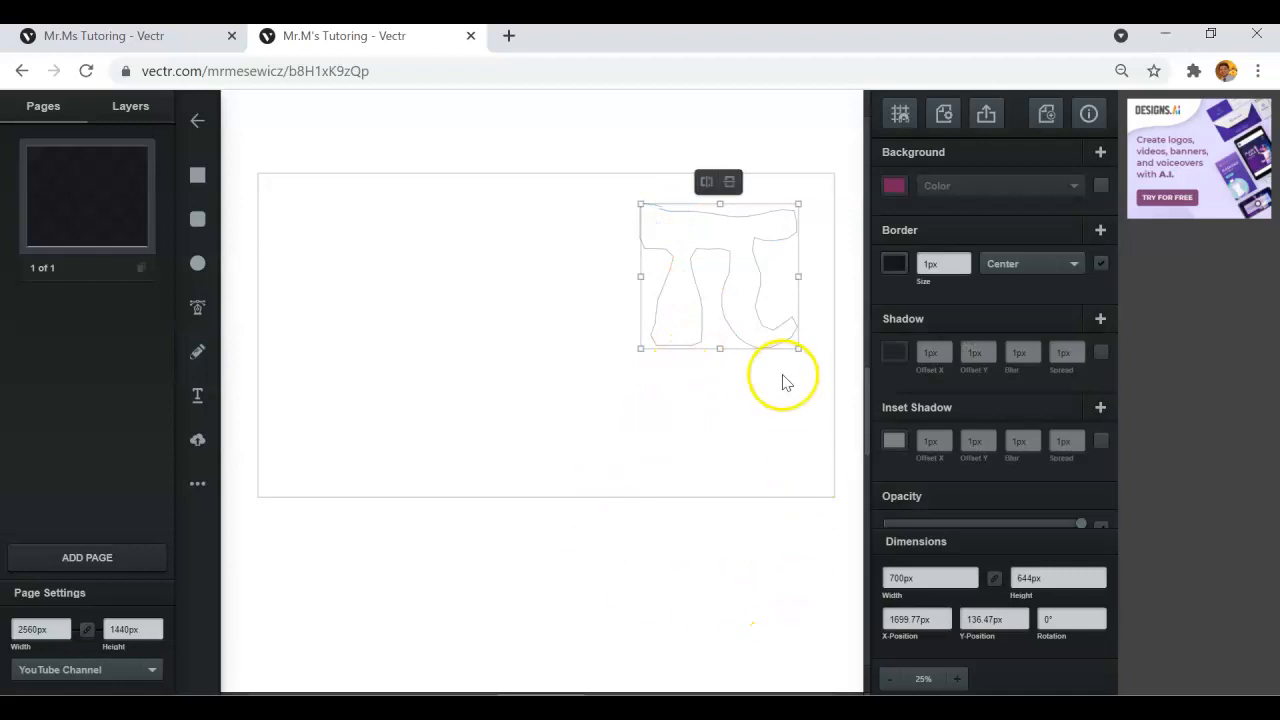
pyautogui.moveTo(752, 249); pyautogui.dragTo(715, 245)
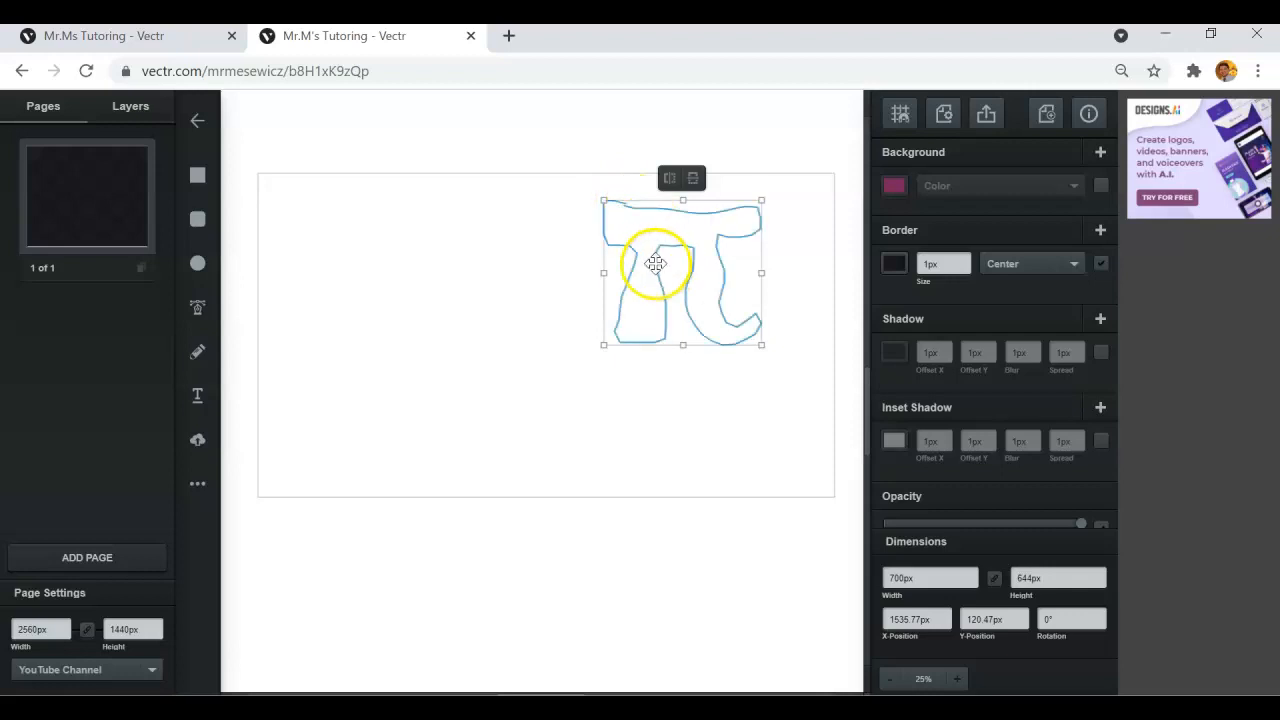
# Try a freehand pencil scribble in the lower half of the page, and delete both it and the pi outline
pyautogui.click(172, 44)
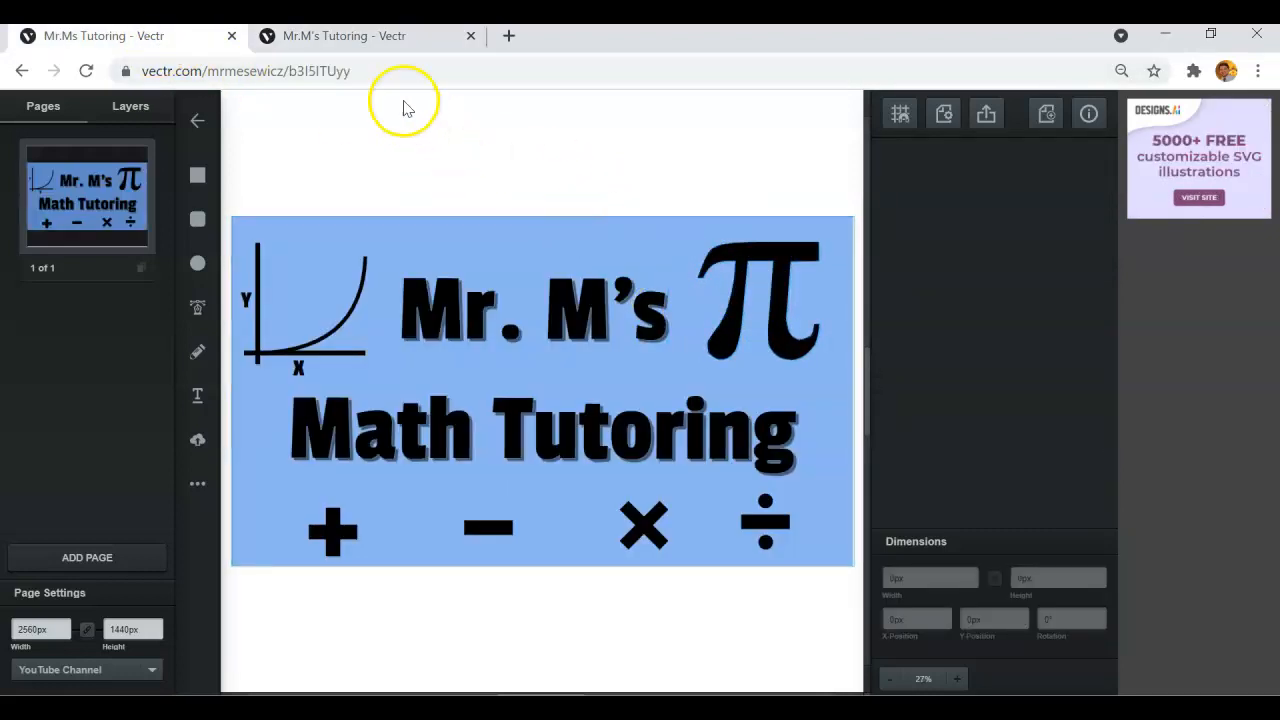
pyautogui.click(396, 40)
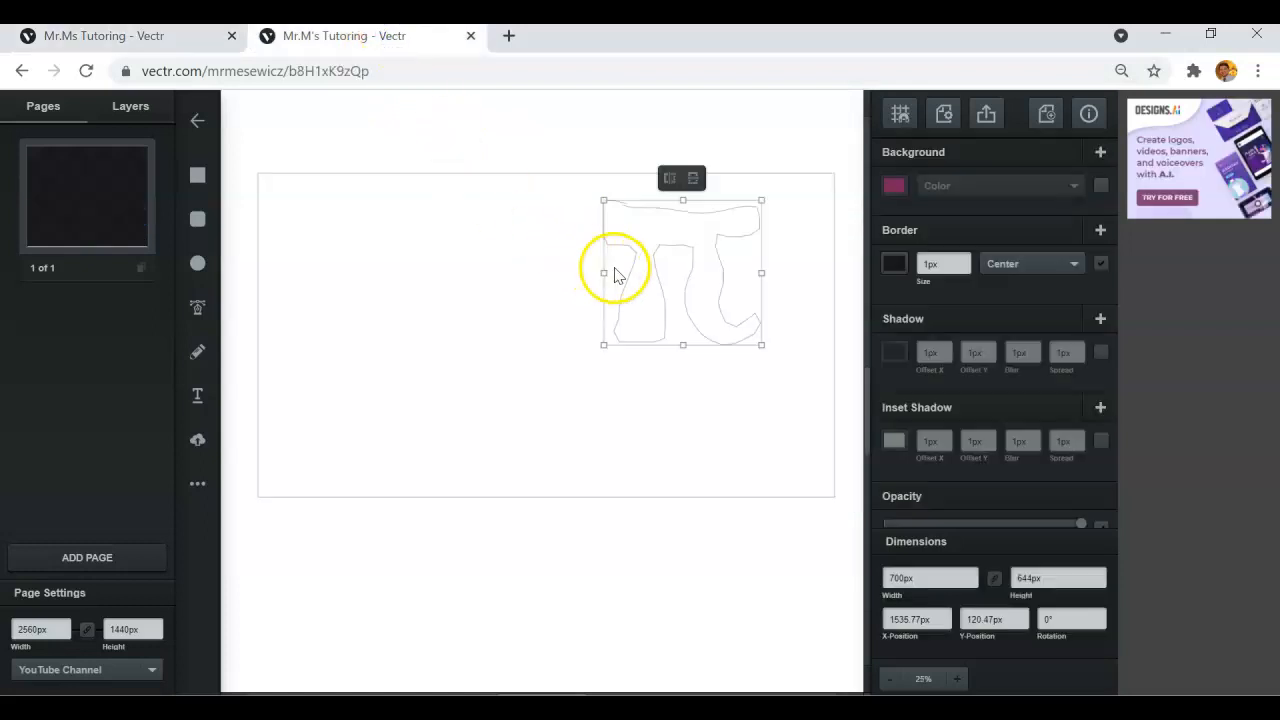
pyautogui.click(199, 353)
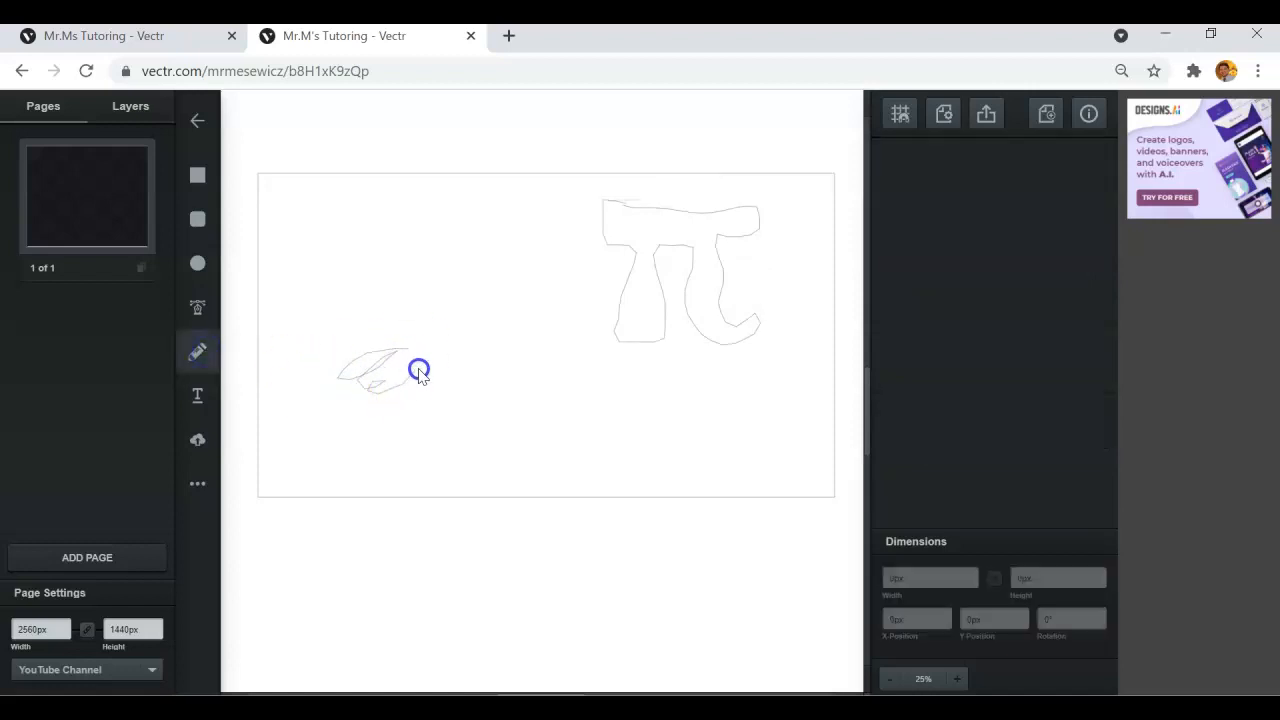
pyautogui.moveTo(534, 436); pyautogui.dragTo(535, 436)
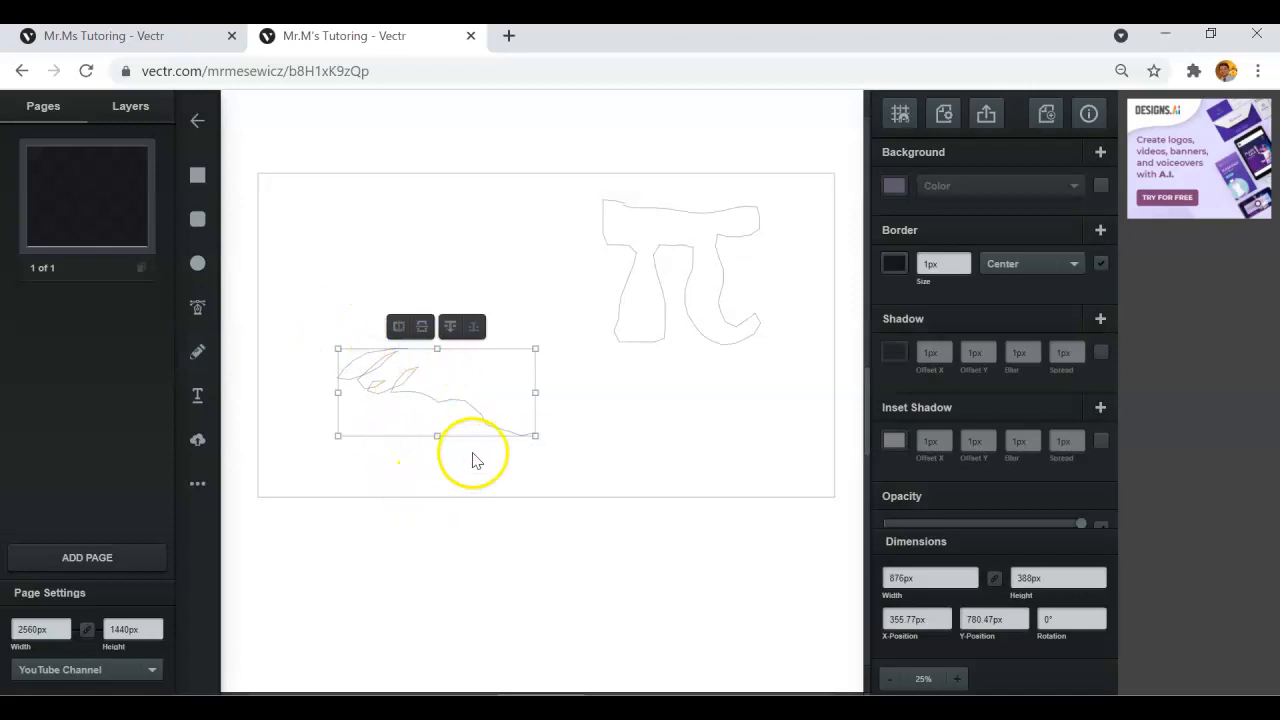
pyautogui.press('Delete')
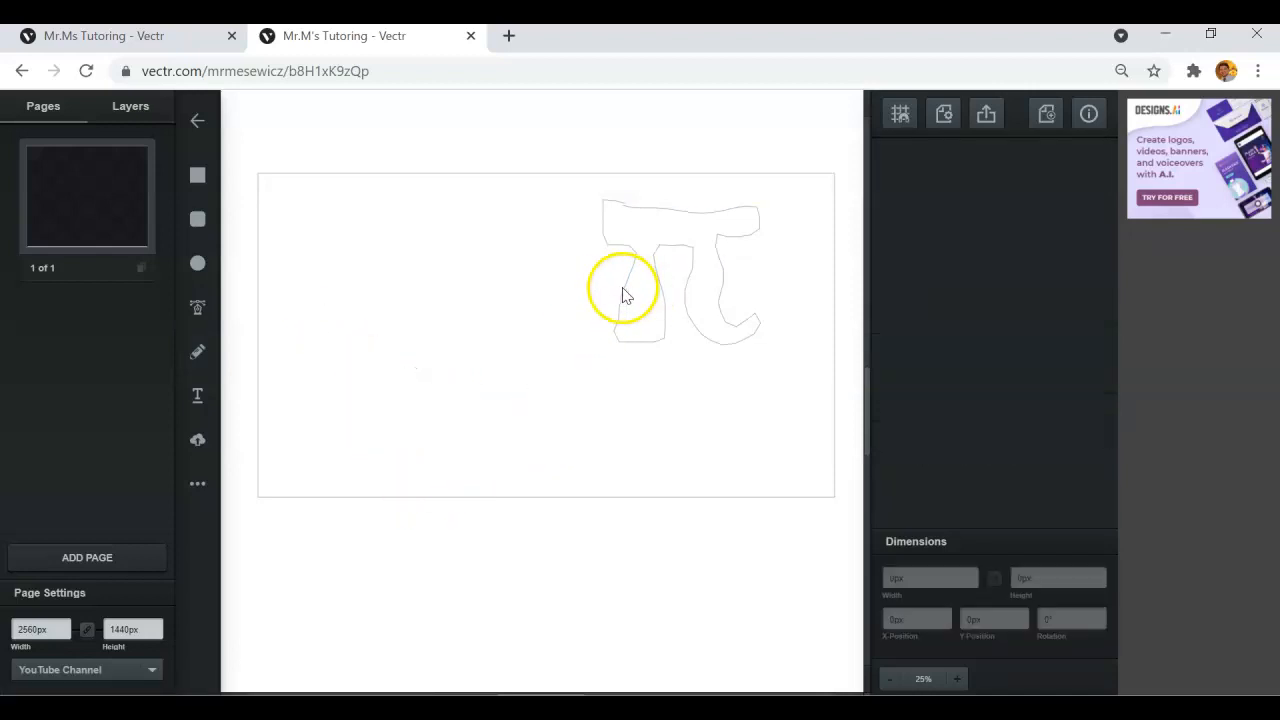
pyautogui.click(630, 278)
pyautogui.press('Delete')
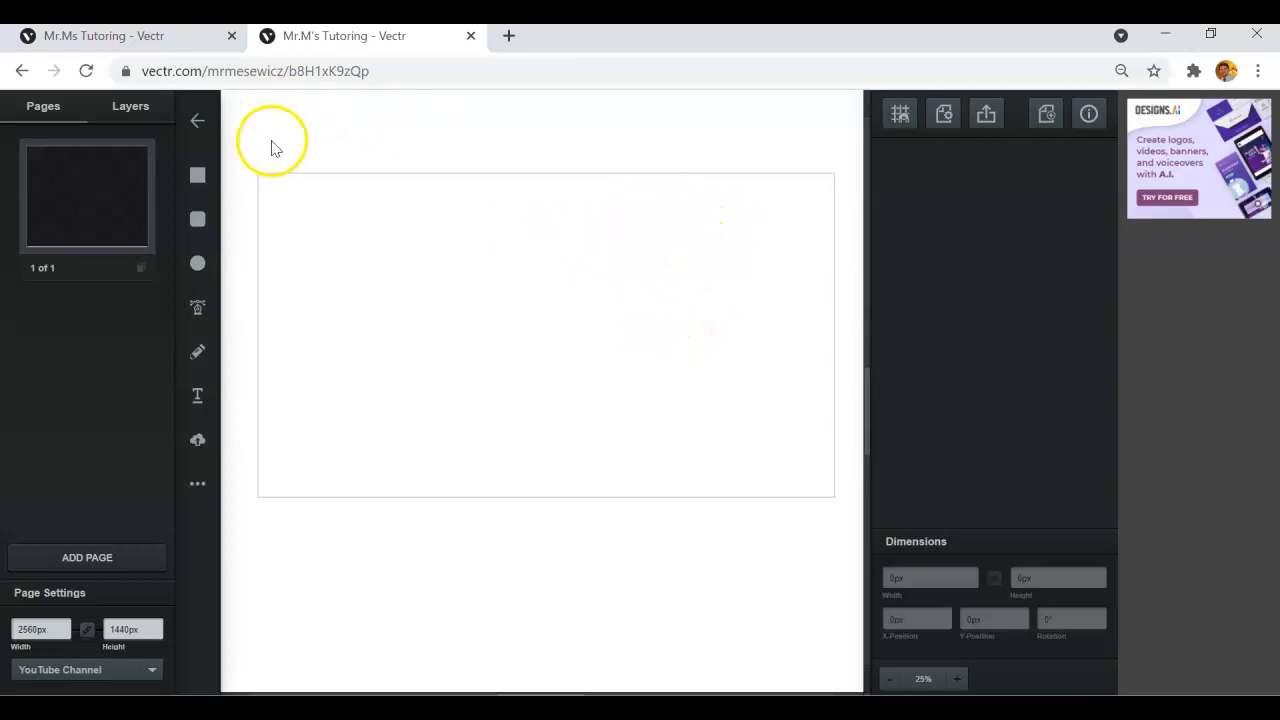
# Upload the pi symbol image into the new file and place it at about X 1456, Y 43 px
pyautogui.click(131, 42)
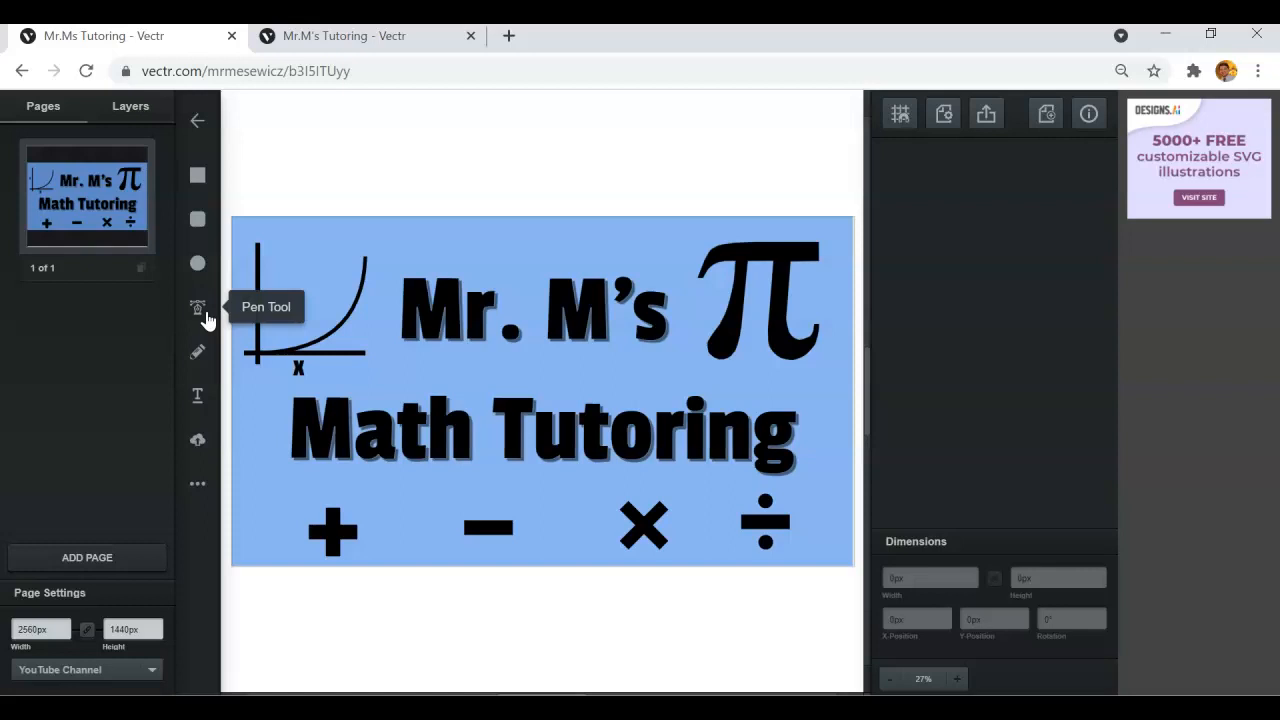
pyautogui.click(368, 38)
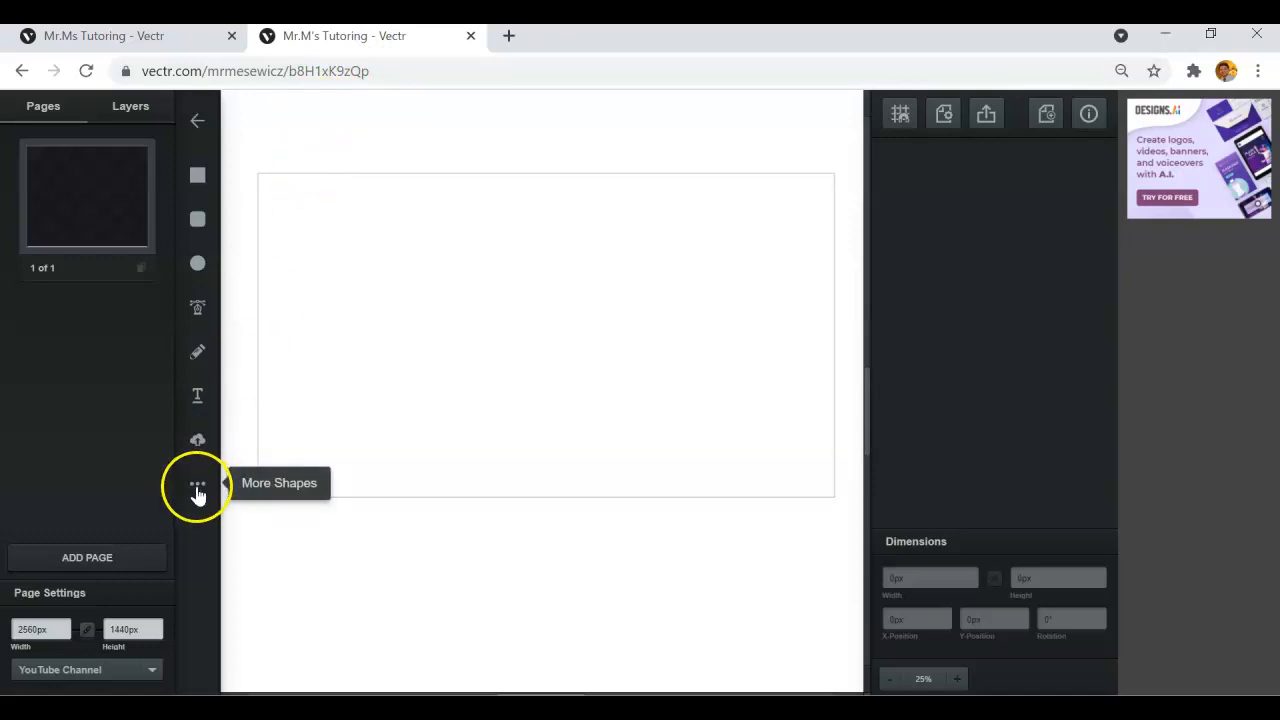
pyautogui.click(199, 443)
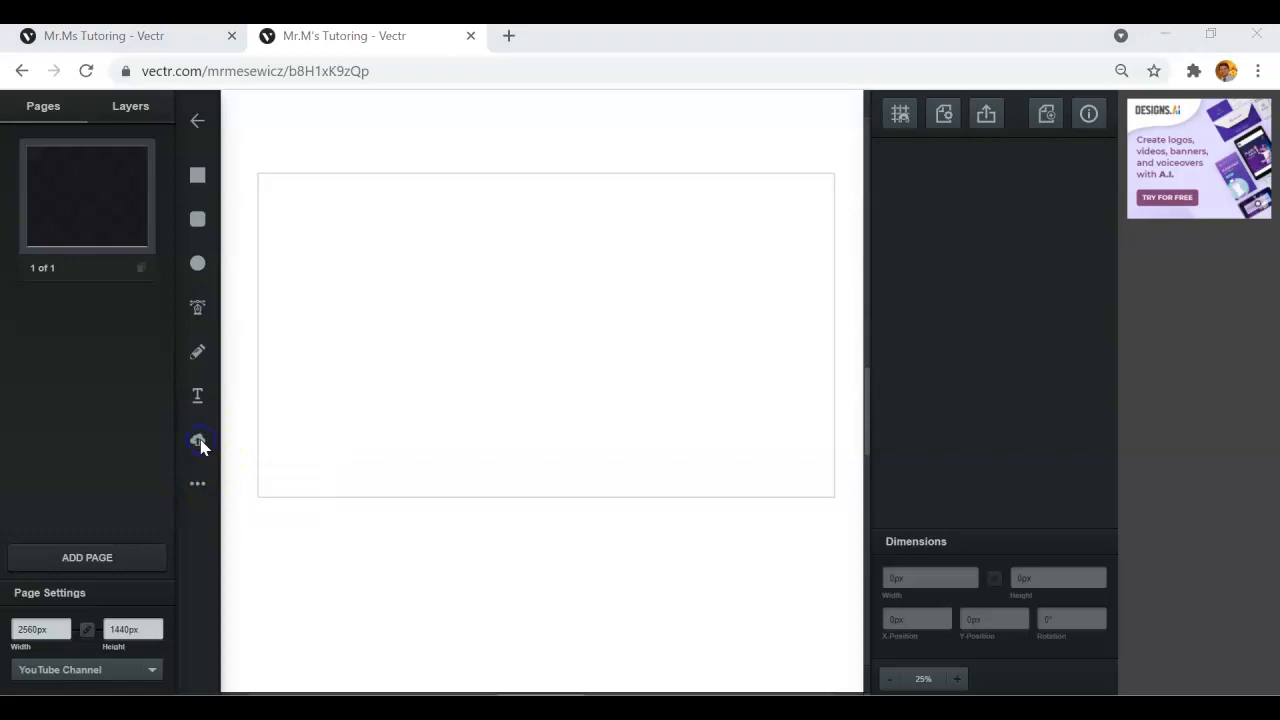
pyautogui.click(573, 328)
pyautogui.click(489, 466)
pyautogui.moveTo(577, 309); pyautogui.dragTo(777, 200)
# Set the pi image's width to 500 px with its proportions kept
pyautogui.click(674, 342)
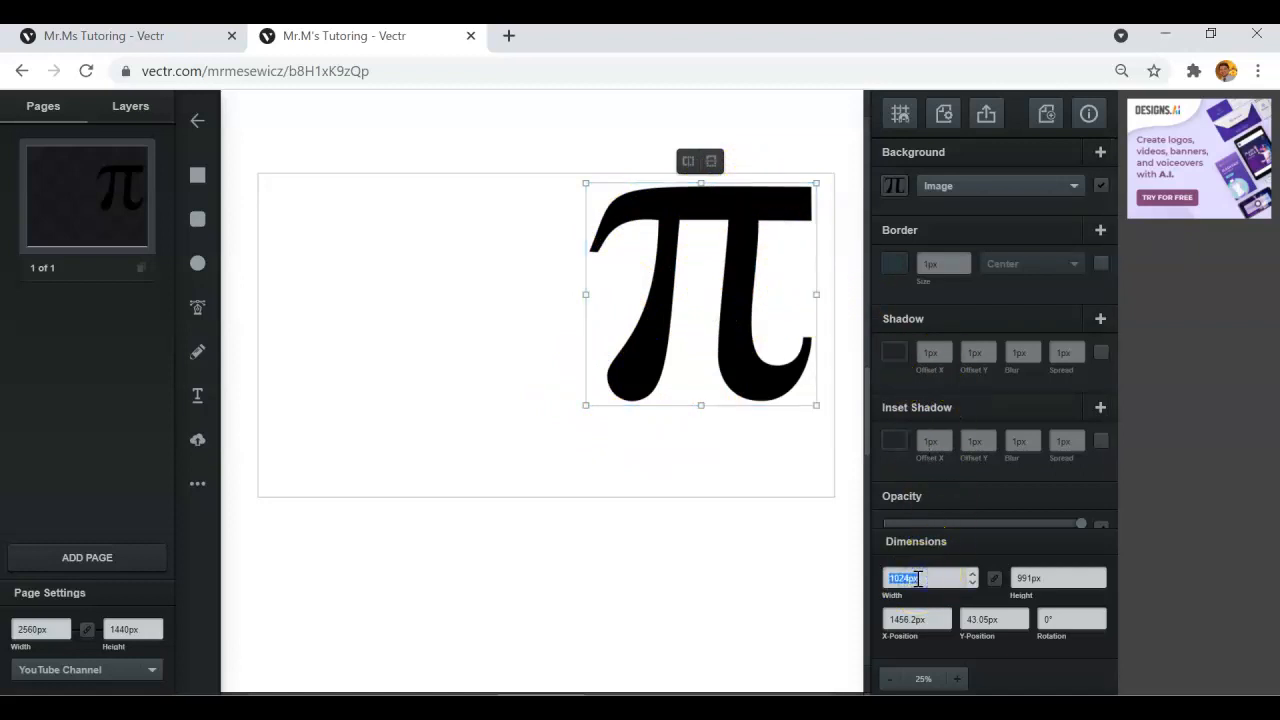
pyautogui.write('400')
pyautogui.press('BackSpace')
pyautogui.press('BackSpace')
pyautogui.press('BackSpace')
pyautogui.write('500')
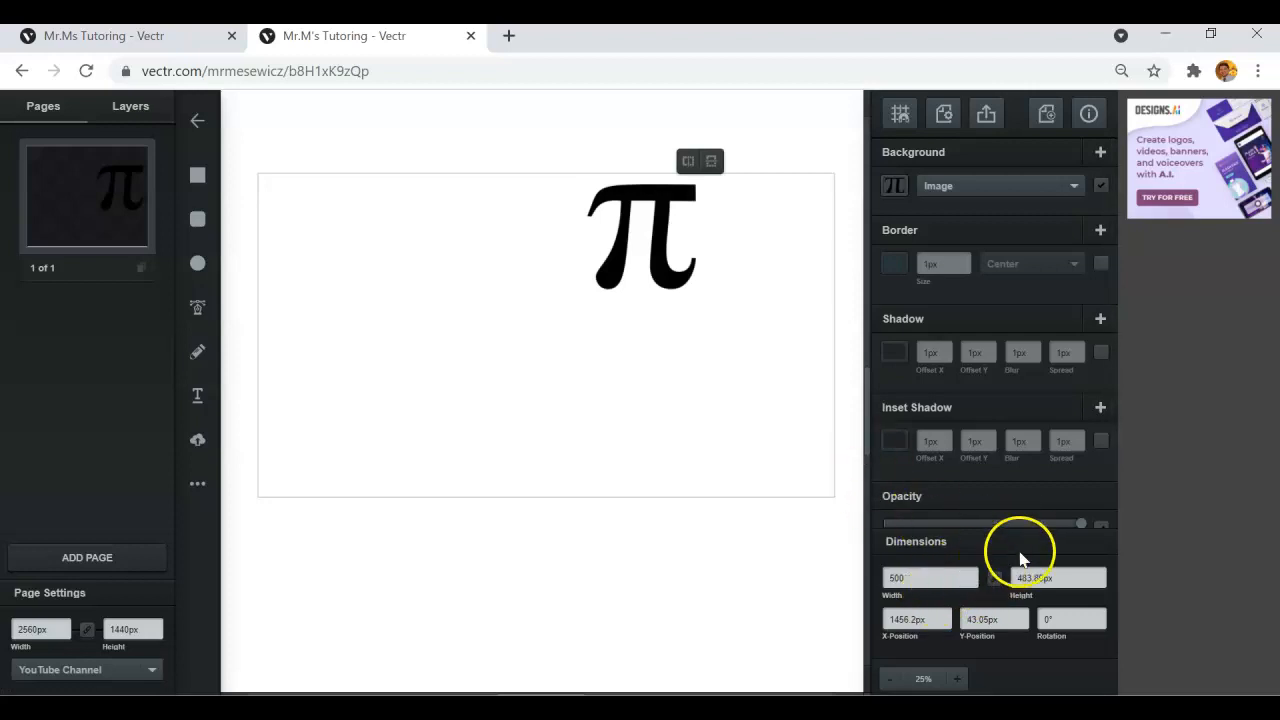
# Move the pi image to about X 1872, Y 127 px in the page's upper right, using the finished banner as reference
pyautogui.click(674, 249)
pyautogui.moveTo(657, 217); pyautogui.dragTo(760, 234)
pyautogui.click(160, 44)
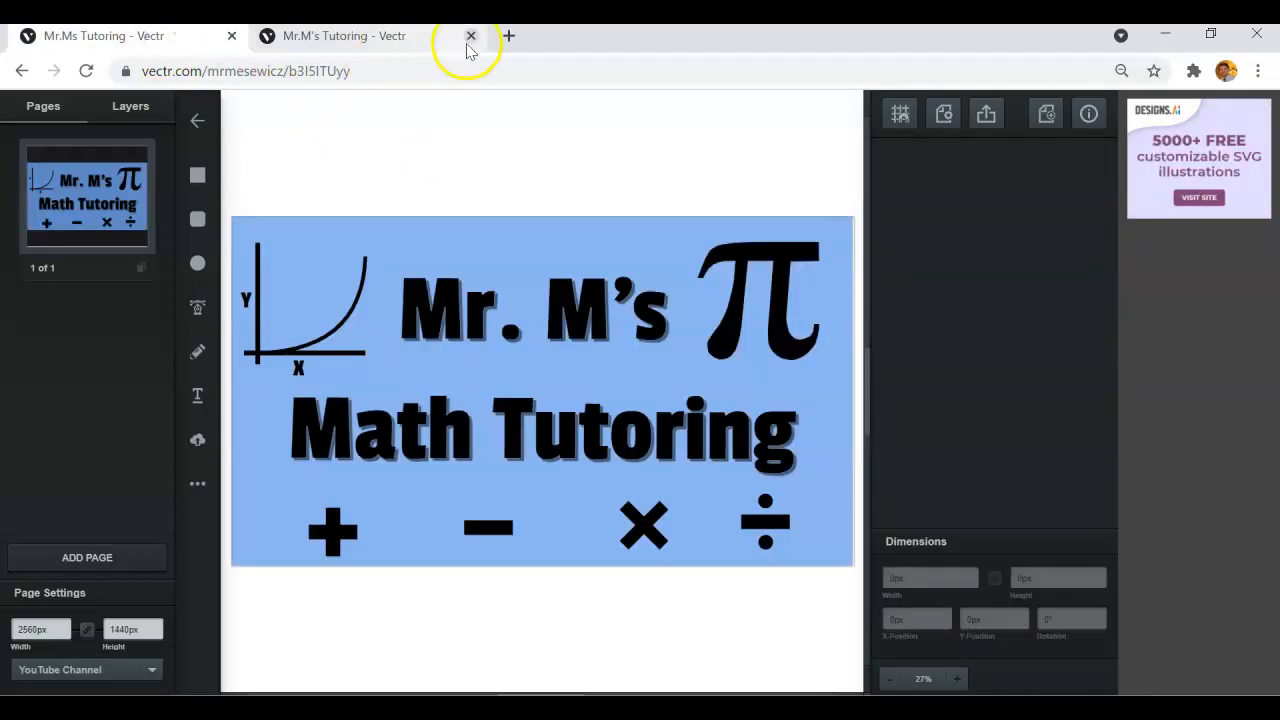
pyautogui.click(385, 40)
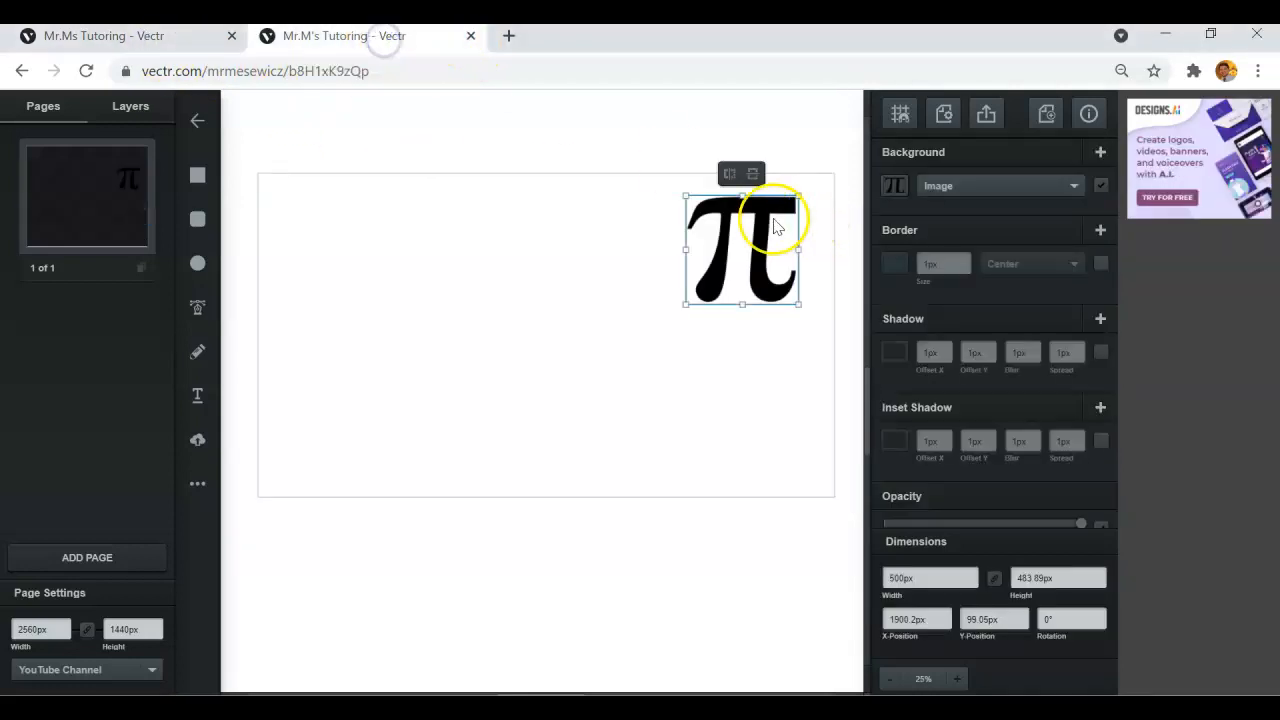
pyautogui.moveTo(752, 217); pyautogui.dragTo(740, 218)
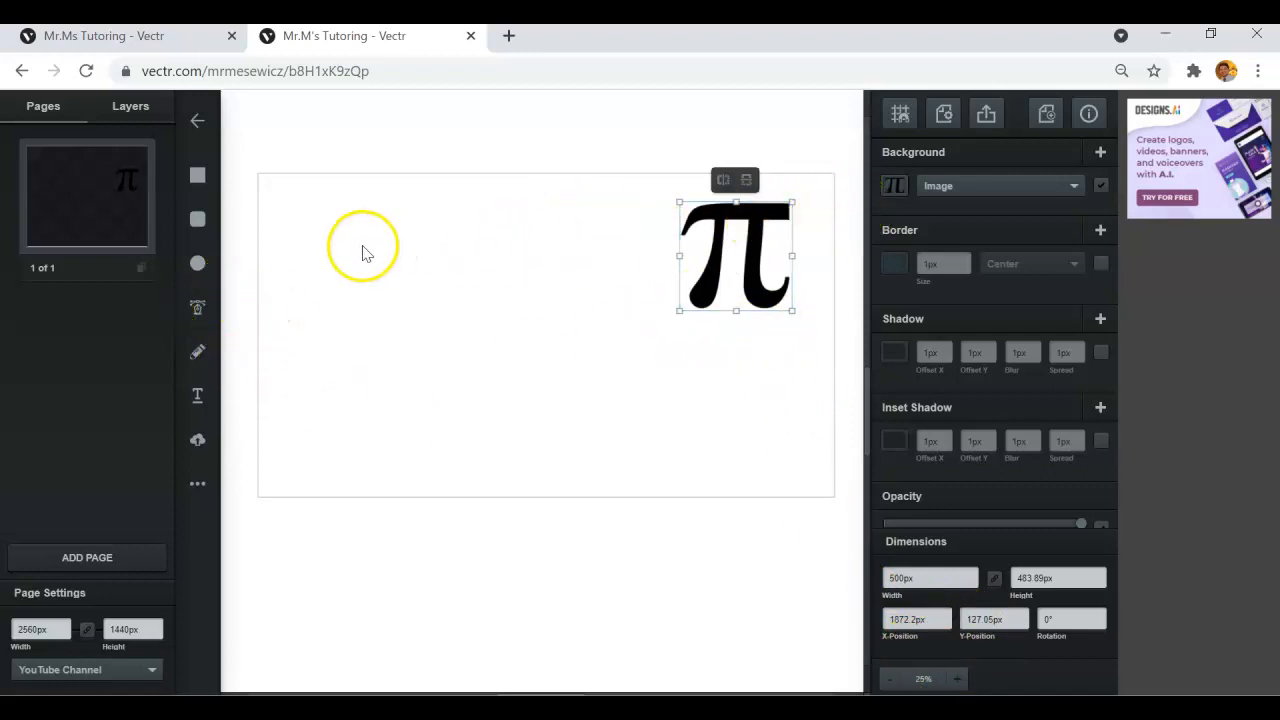
# Lock the pi image in place so it can serve as a fixed tracing template
pyautogui.click(661, 255)
pyautogui.click(729, 220)
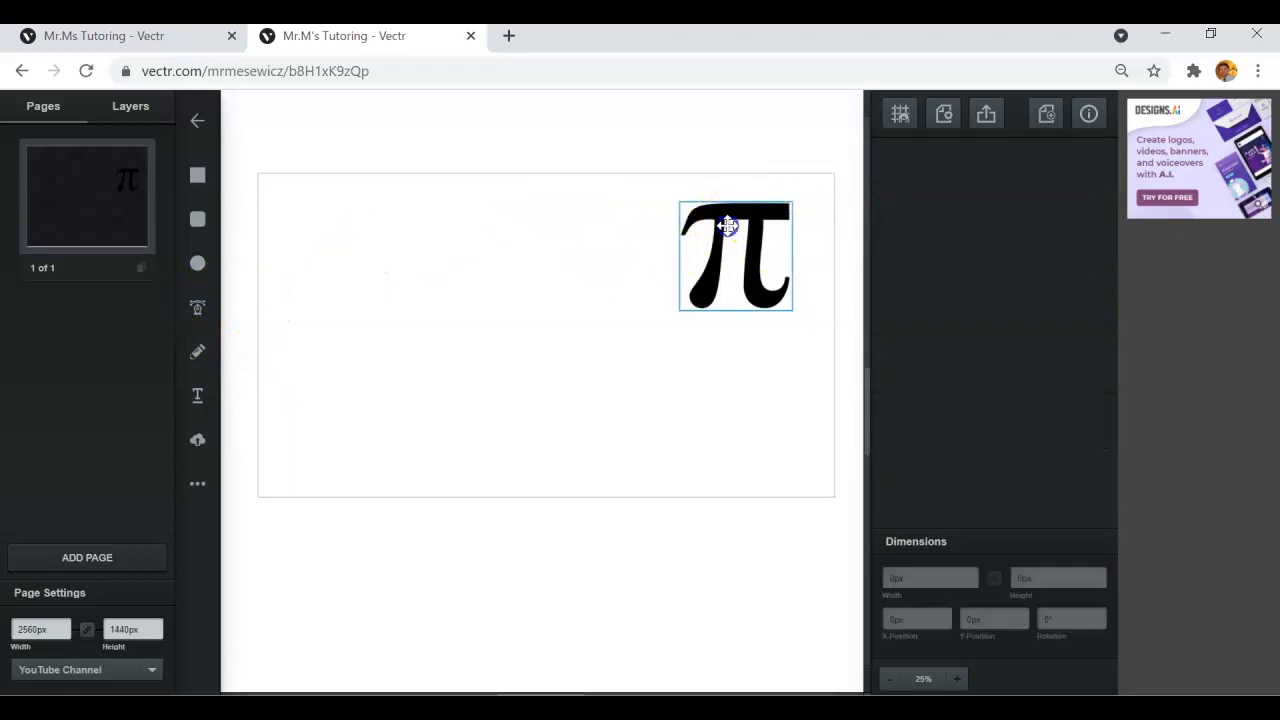
pyautogui.click(957, 680)
pyautogui.click(957, 680)
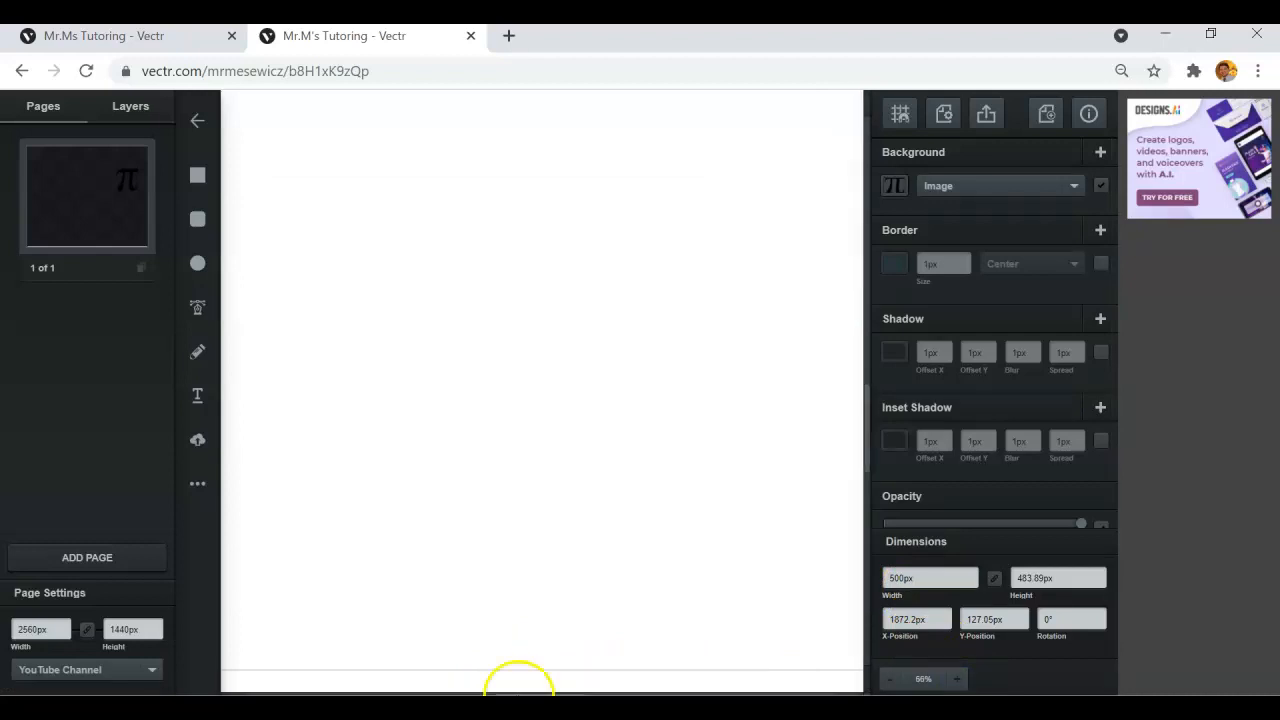
pyautogui.moveTo(524, 692); pyautogui.dragTo(652, 690)
pyautogui.moveTo(866, 414); pyautogui.dragTo(854, 325)
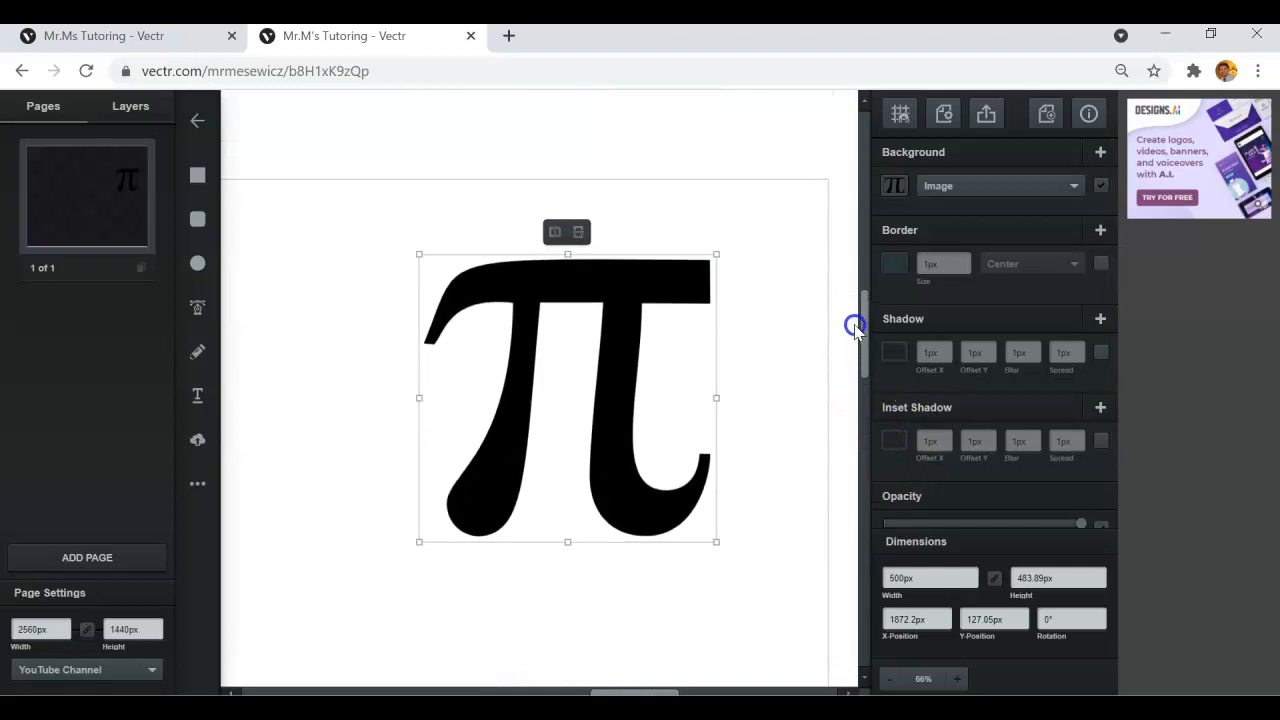
pyautogui.click(958, 679)
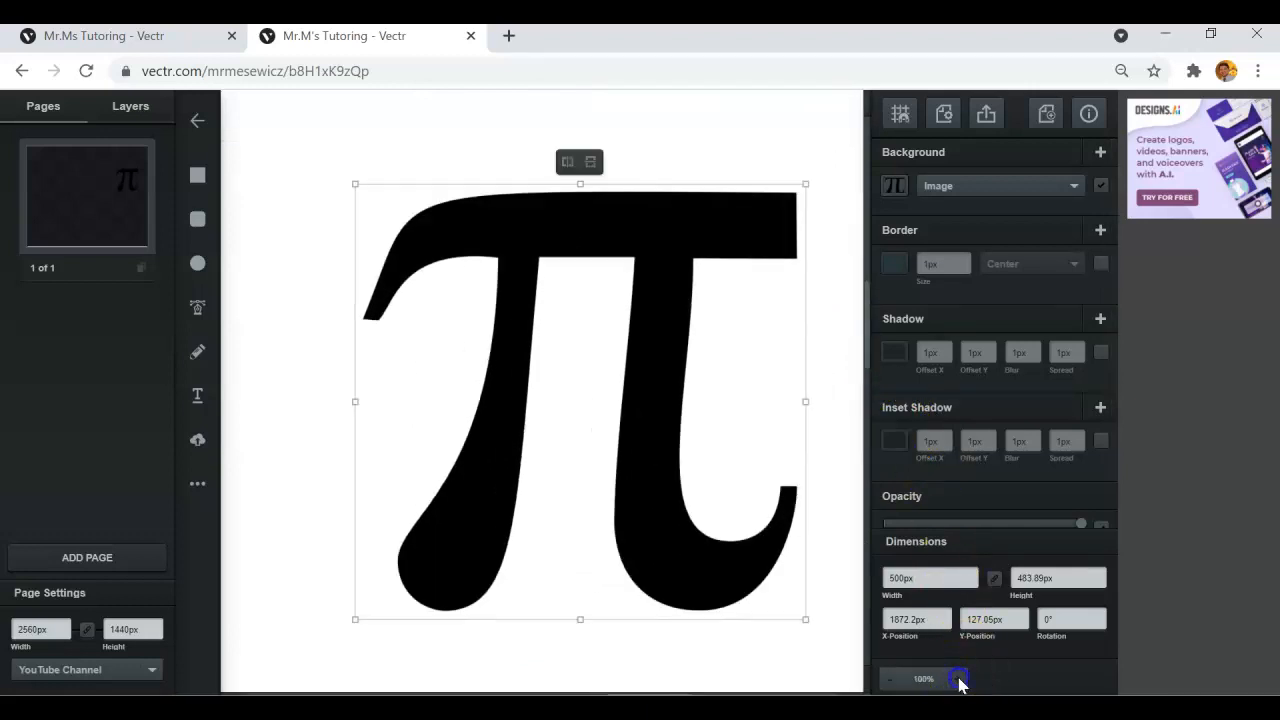
pyautogui.click(832, 328)
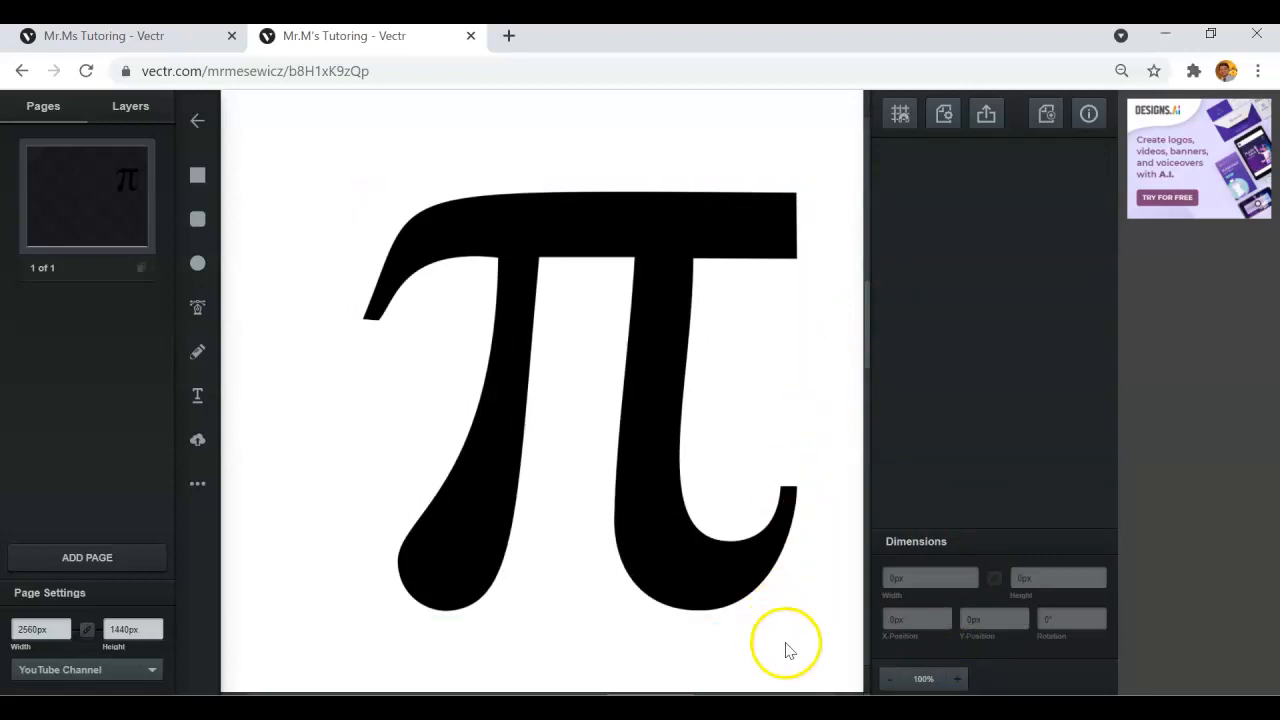
pyautogui.click(707, 560)
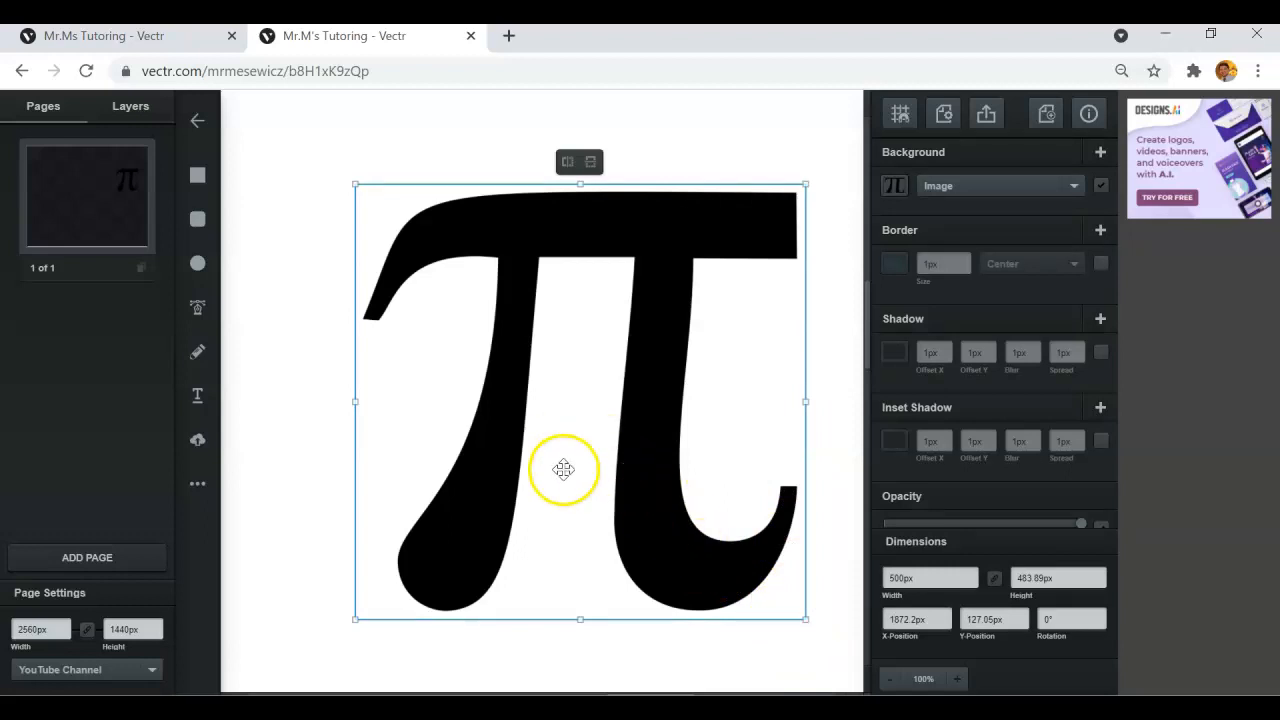
pyautogui.rightClick(692, 567)
pyautogui.click(722, 588)
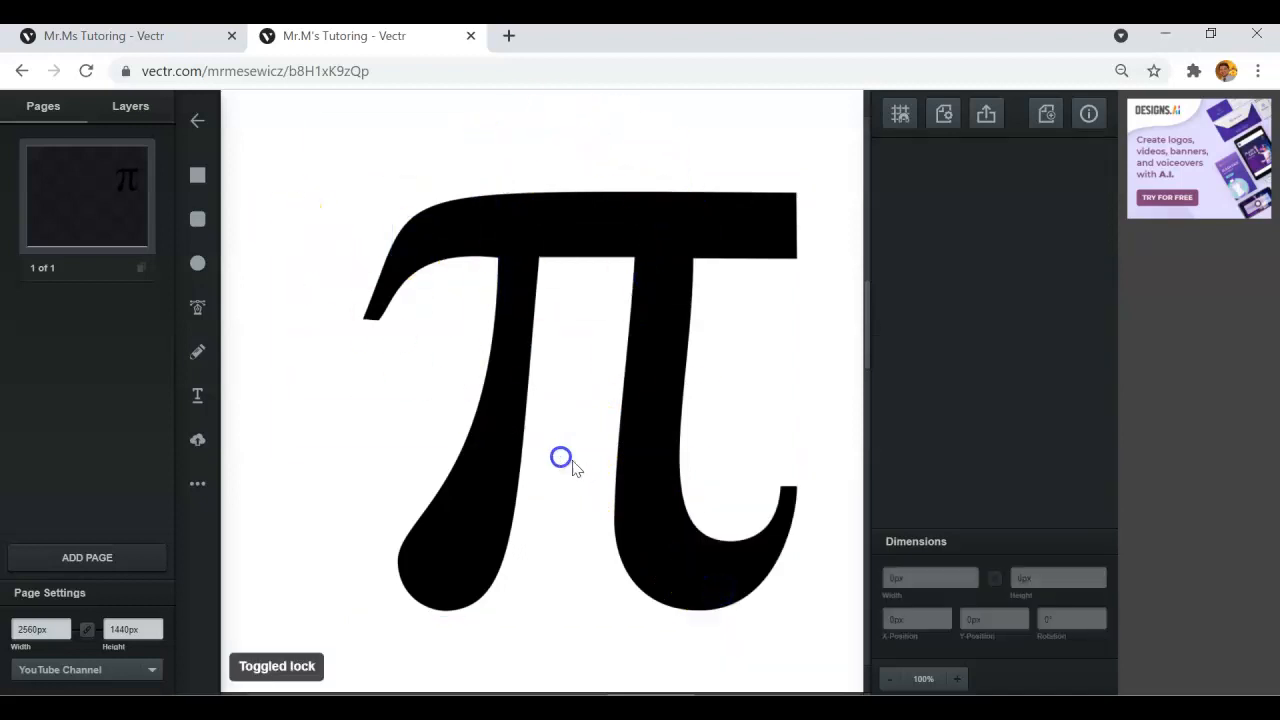
pyautogui.moveTo(371, 163); pyautogui.dragTo(819, 627)
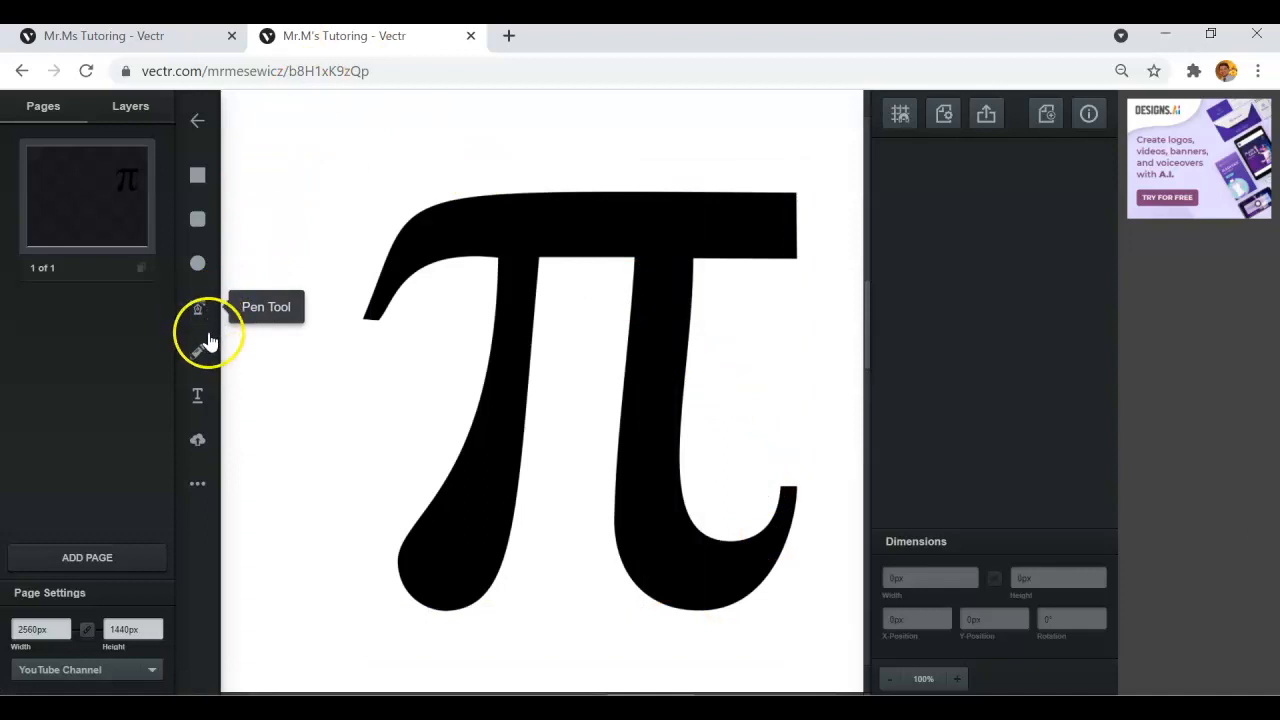
# Try tracing the pi's top edge with a freehand pencil line, and delete that line
pyautogui.click(209, 351)
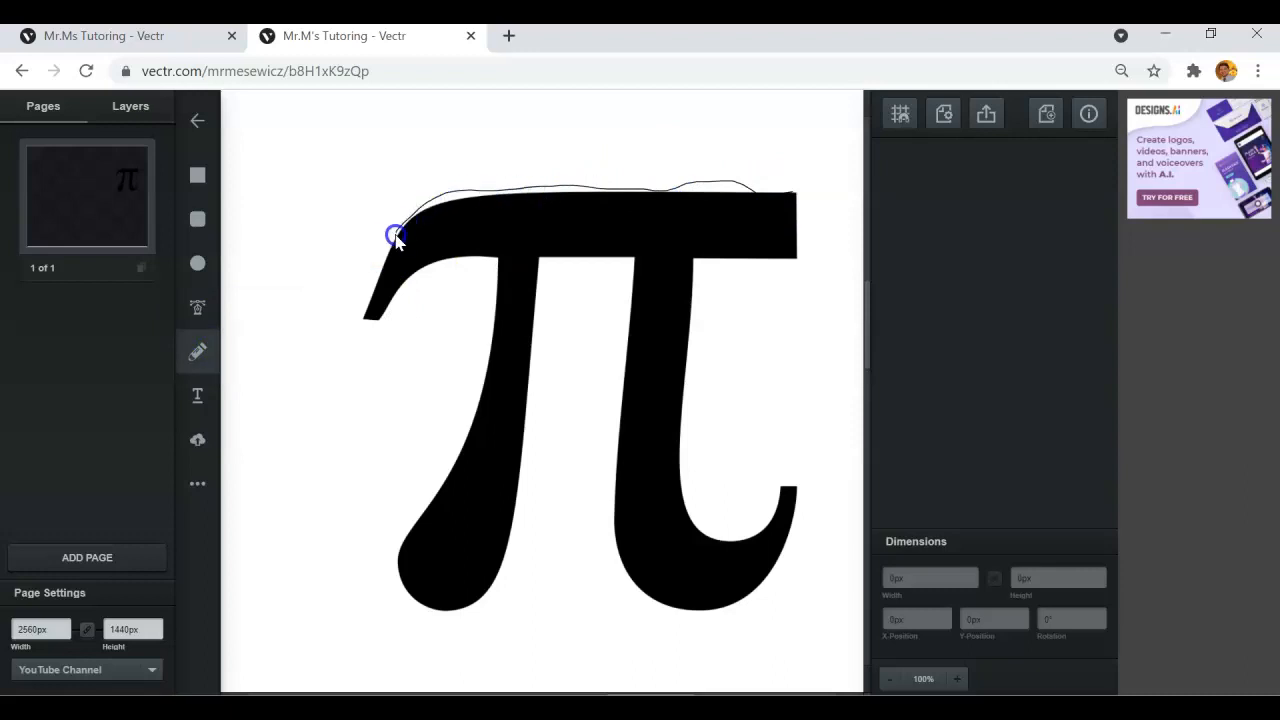
pyautogui.moveTo(372, 283); pyautogui.dragTo(368, 282)
pyautogui.moveTo(494, 194); pyautogui.dragTo(452, 152)
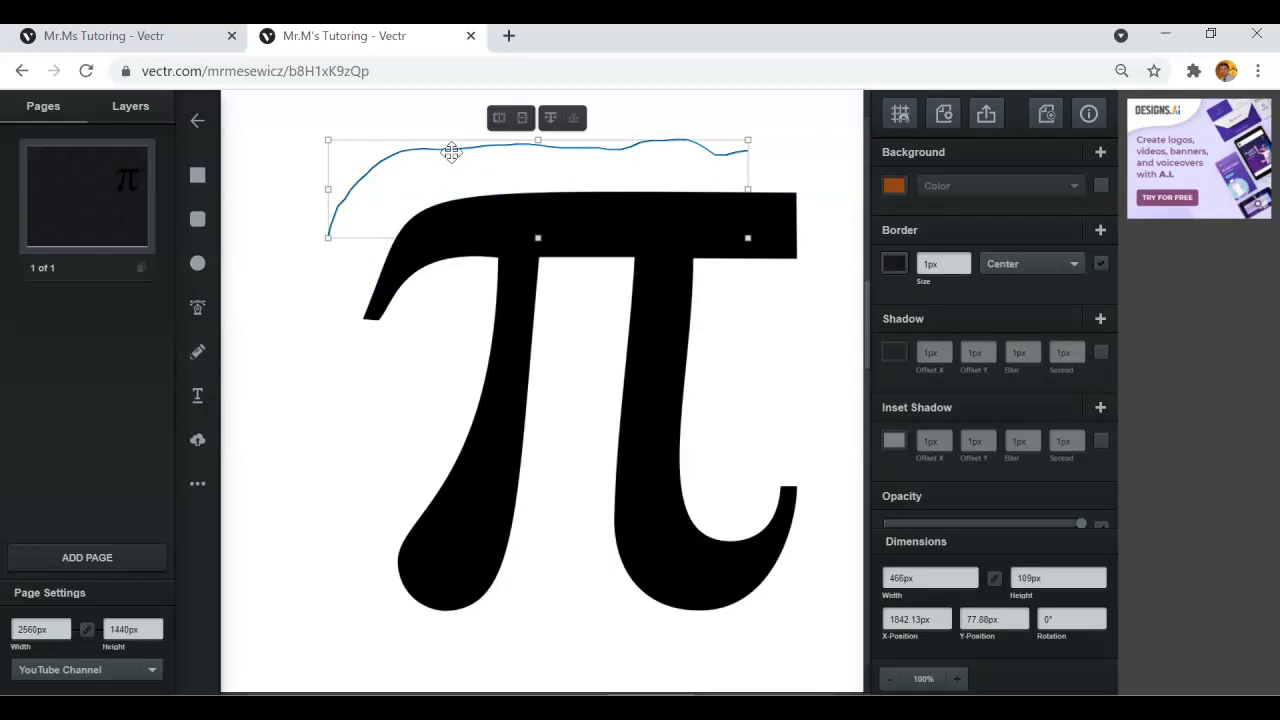
pyautogui.press('Delete')
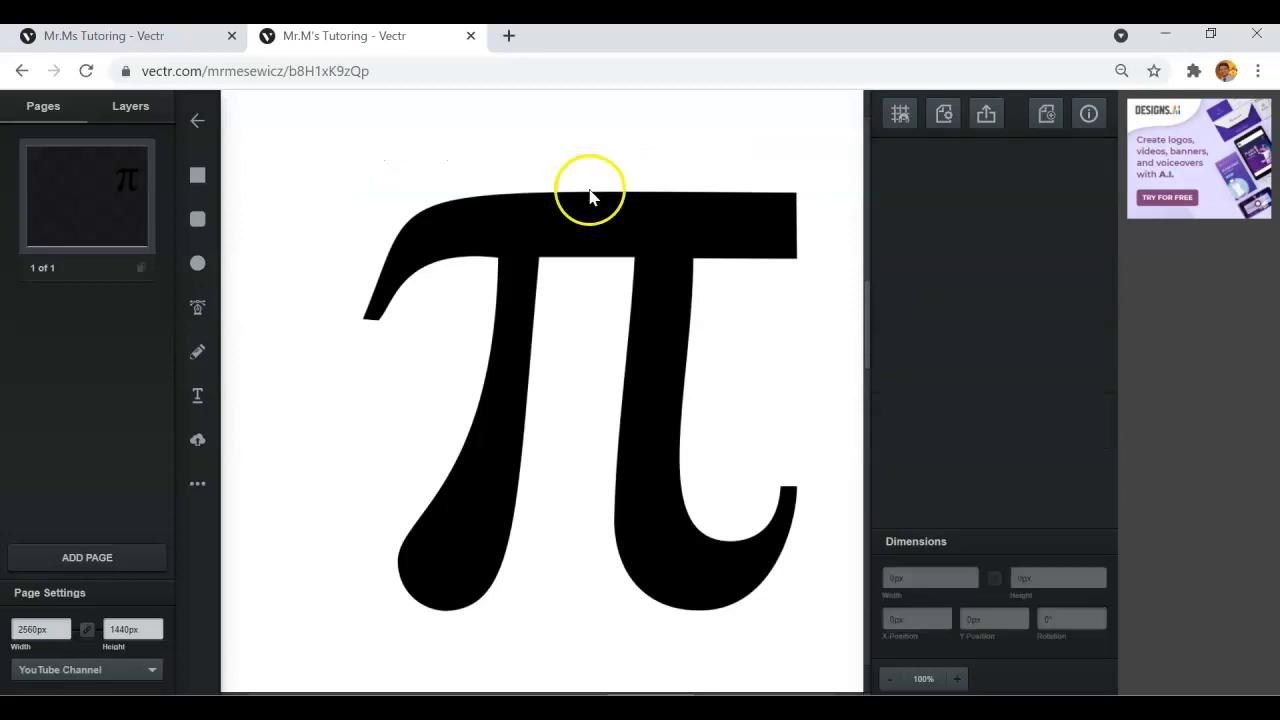
# Start a Pen tool outline at the pi's upper-right corner and trace the crossbar's top edge to where it begins curving down
pyautogui.click(197, 310)
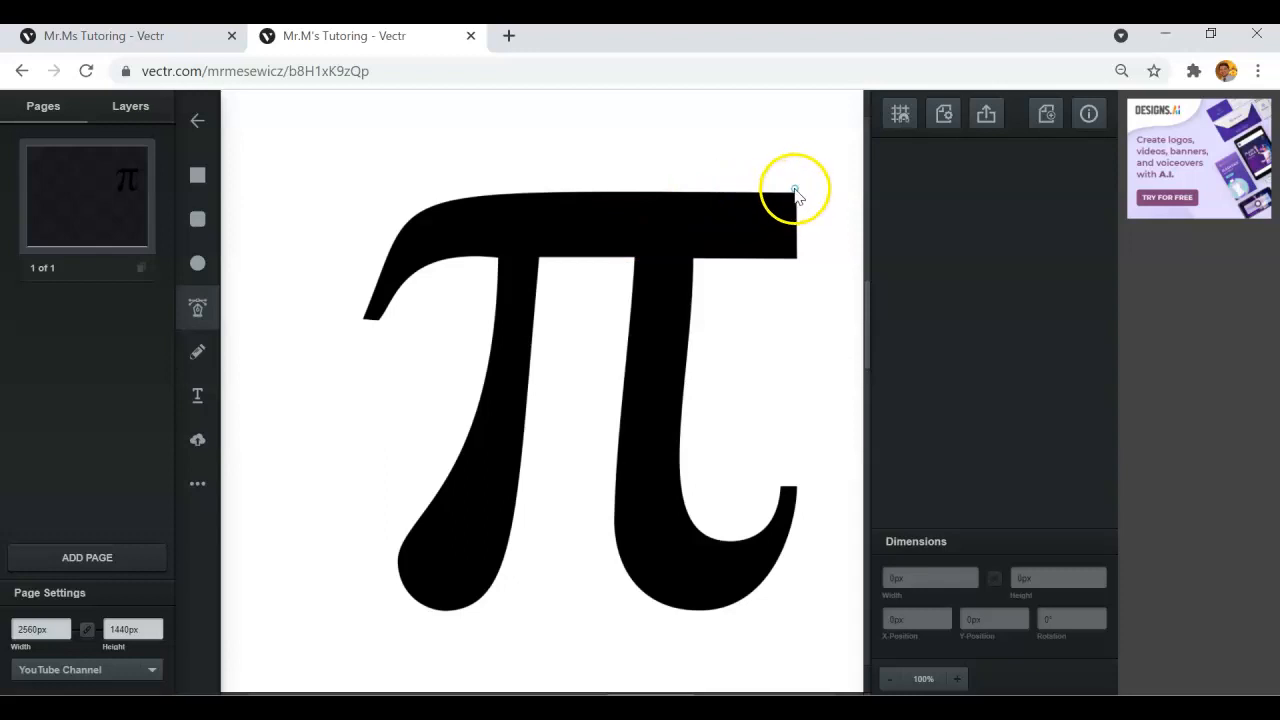
pyautogui.click(795, 192)
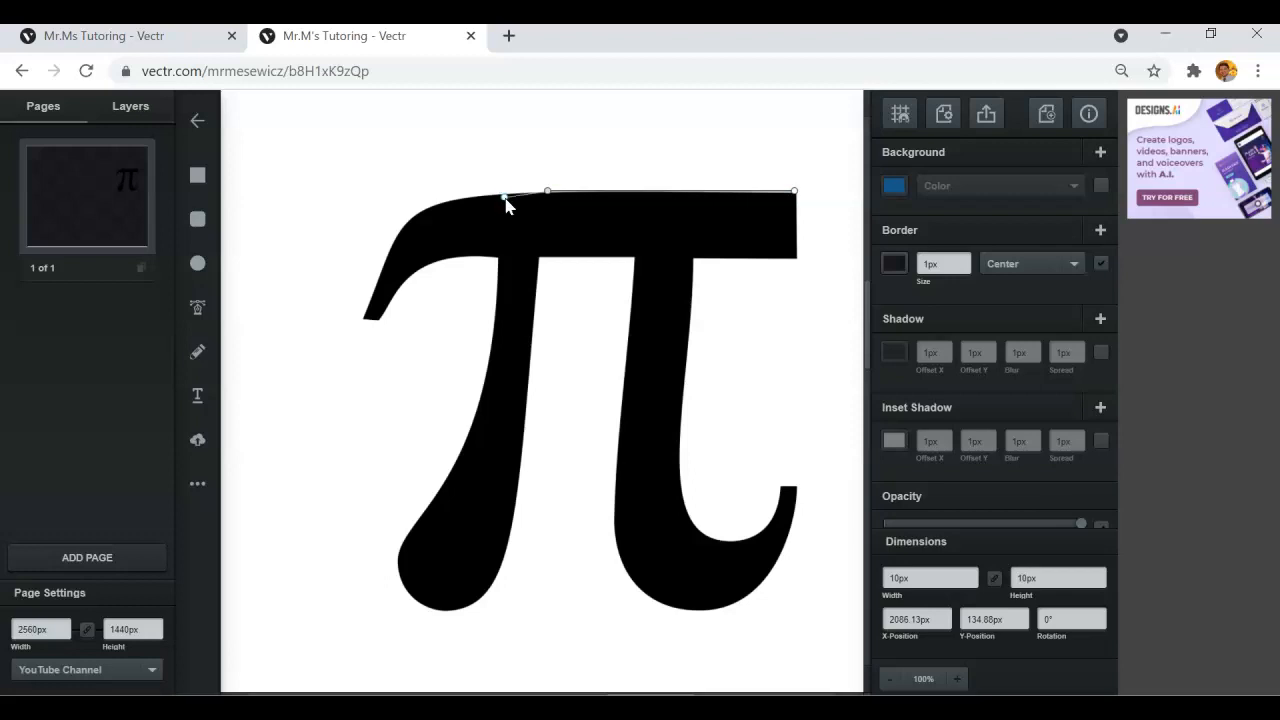
pyautogui.moveTo(505, 200)
pyautogui.mouseDown()
pyautogui.moveTo(525, 200)
pyautogui.moveTo(513, 198)
pyautogui.mouseUp()
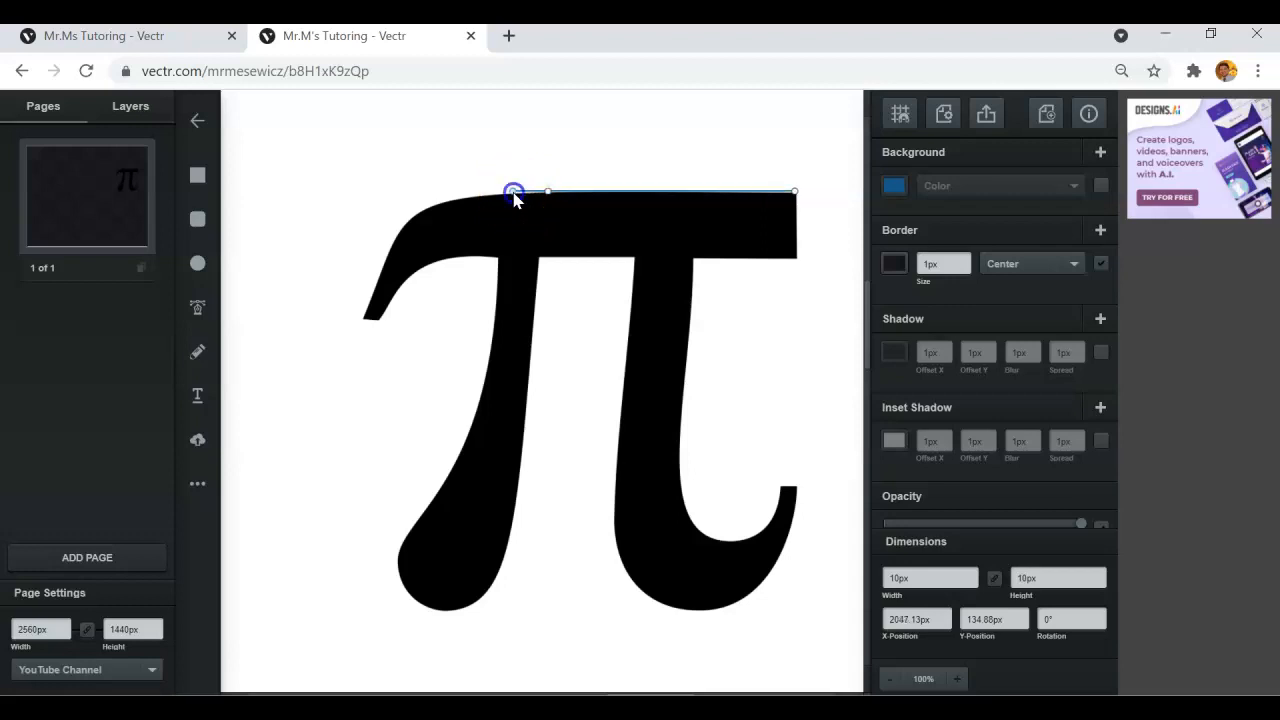
pyautogui.click(454, 200)
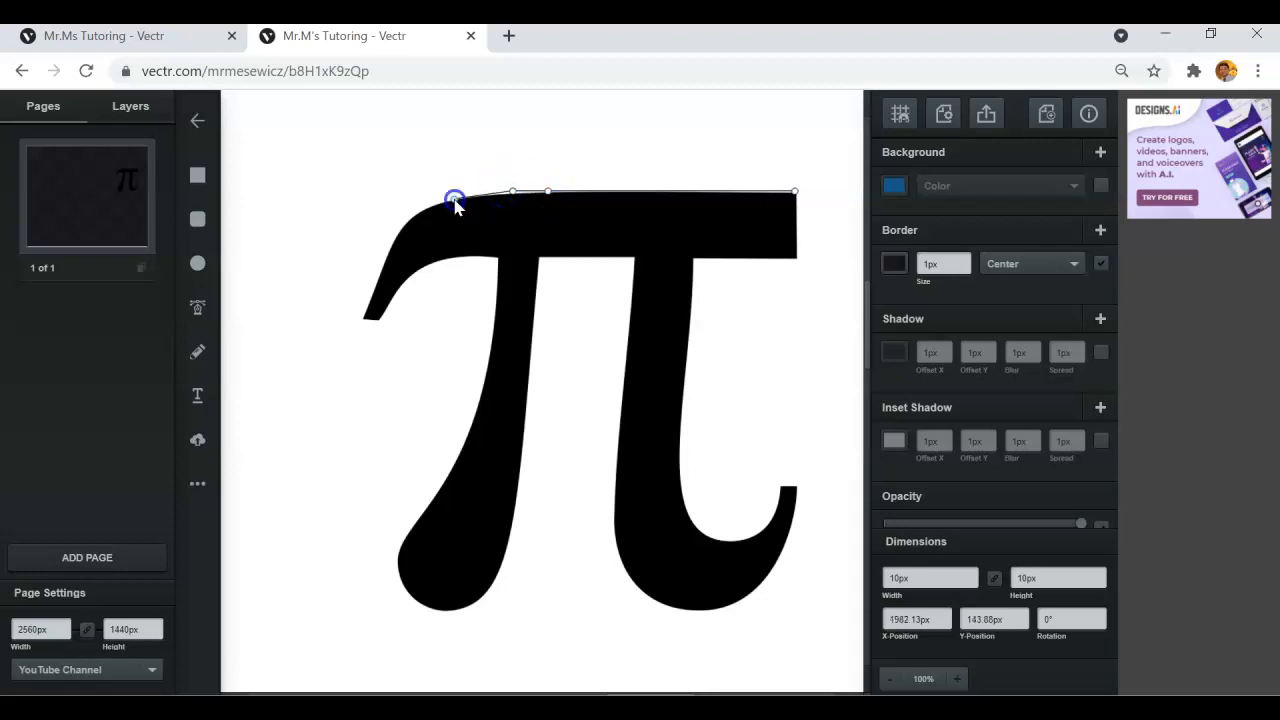
# Continue the outline with closely spaced points around the crossbar's curved left shoulder down to the left tip
pyautogui.click(428, 207)
pyautogui.click(406, 219)
pyautogui.click(401, 228)
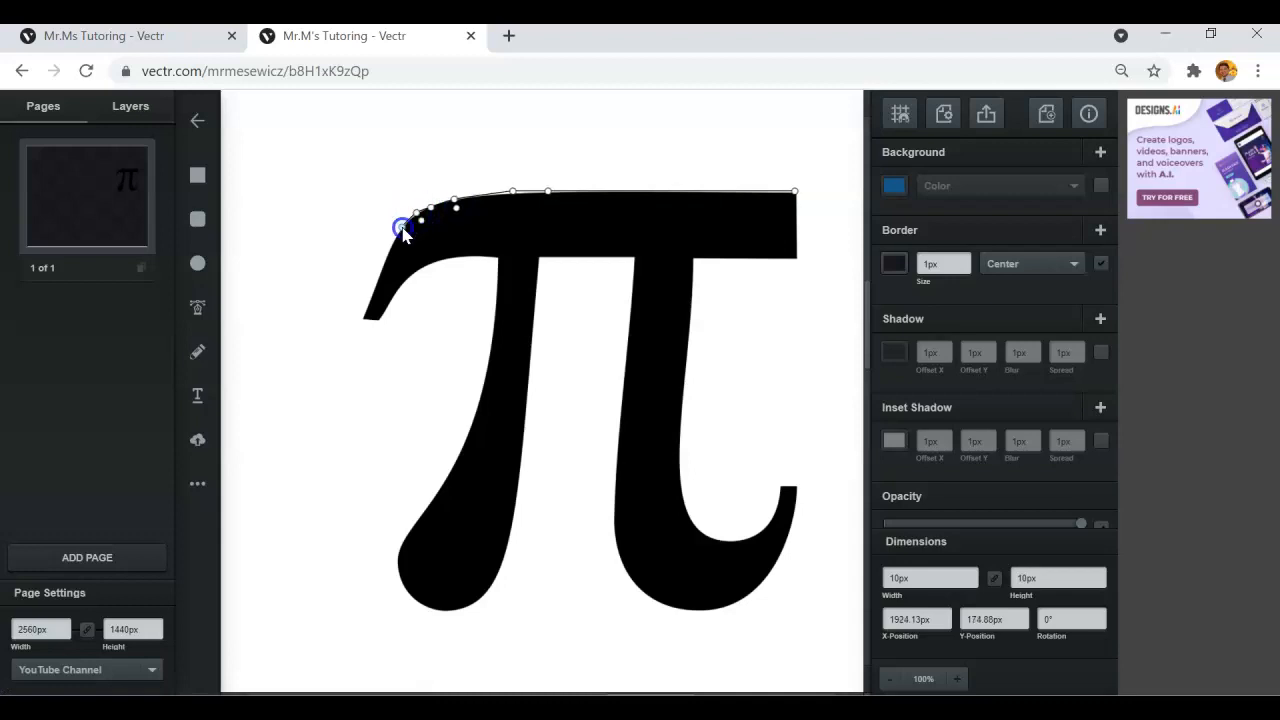
pyautogui.click(394, 239)
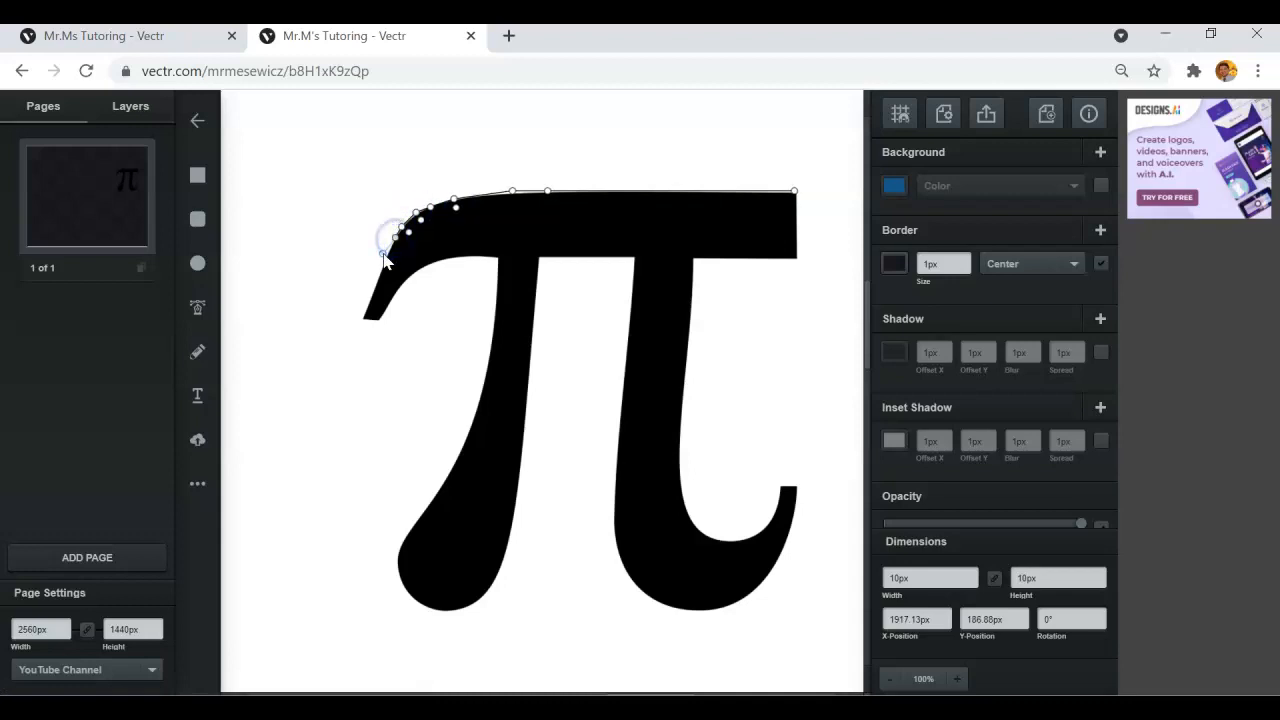
pyautogui.click(384, 262)
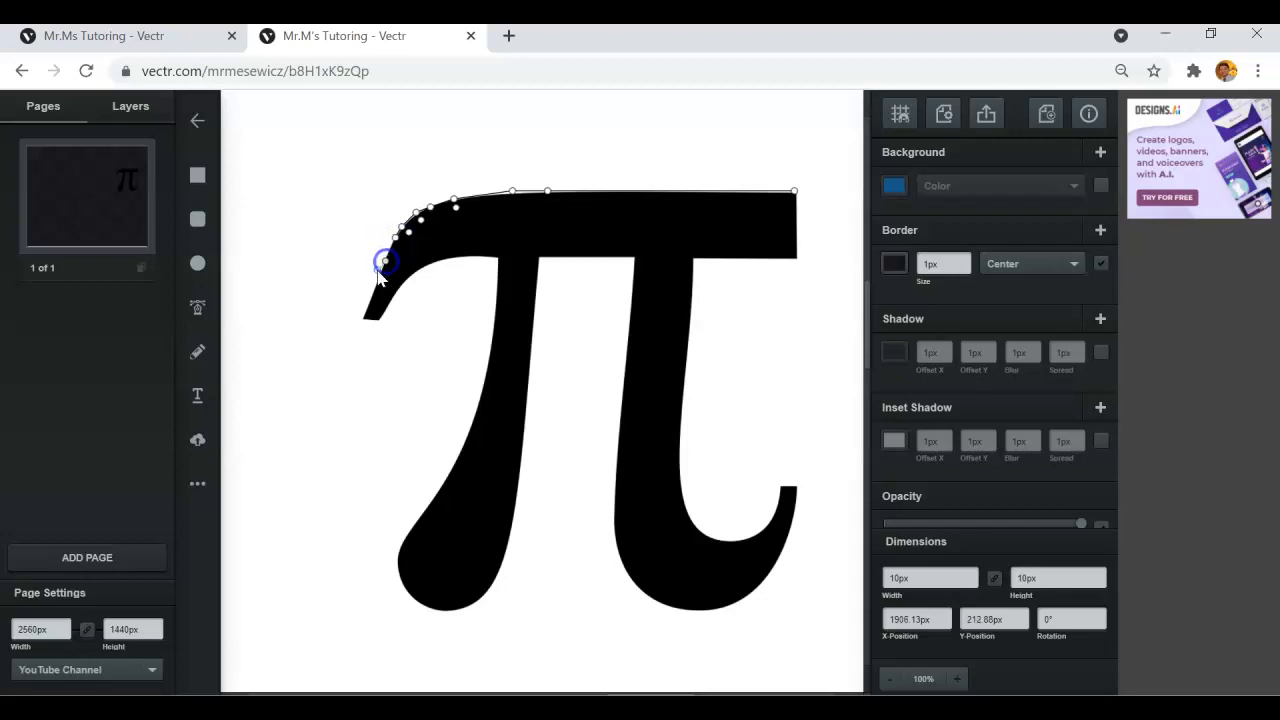
pyautogui.click(377, 279)
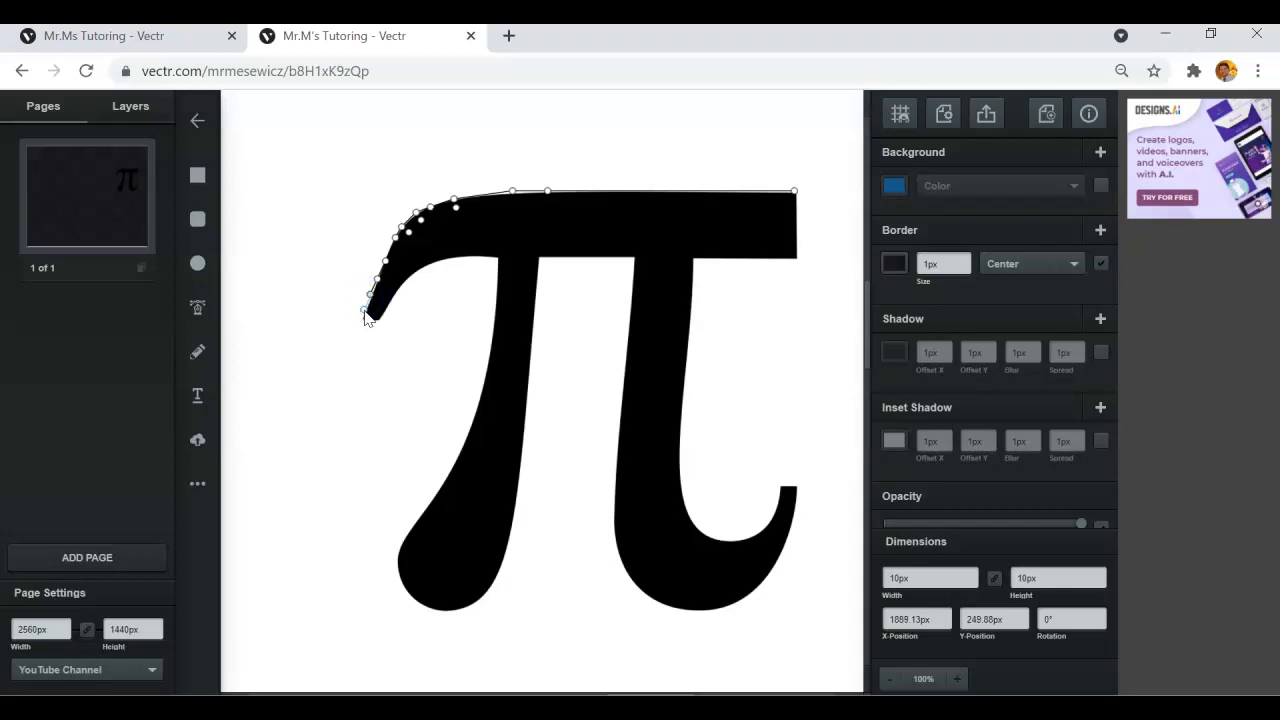
pyautogui.click(359, 322)
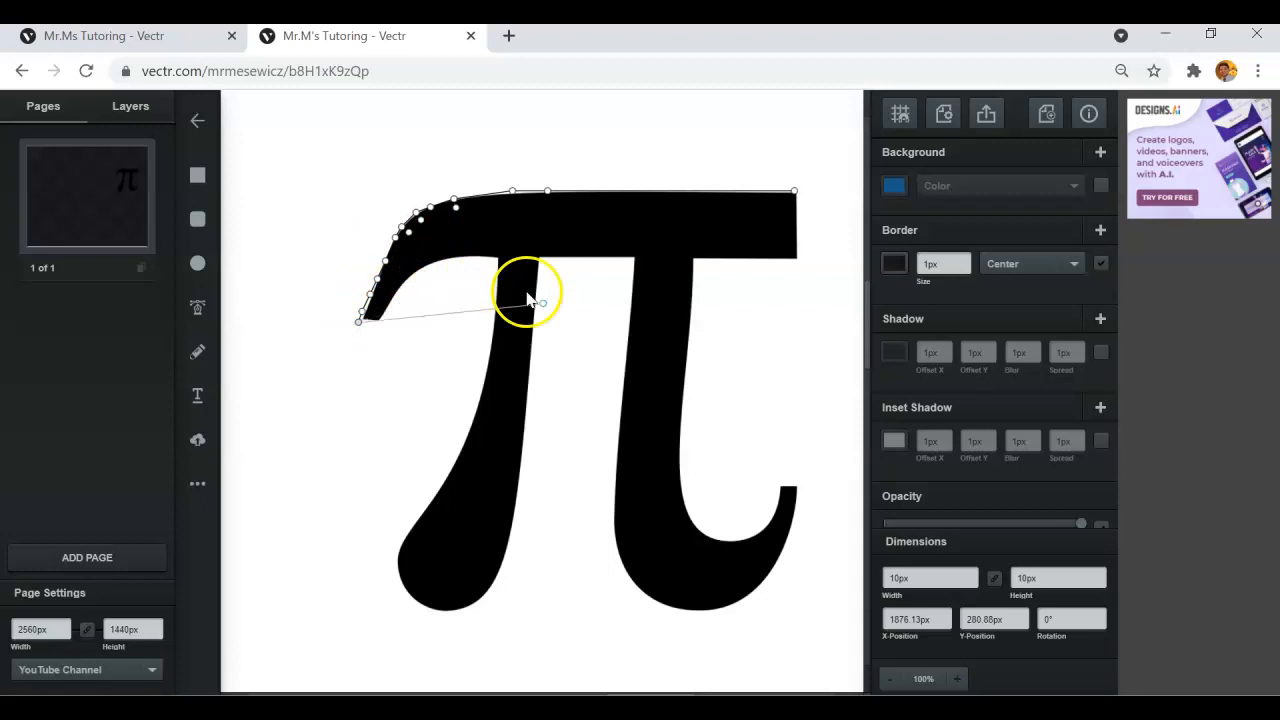
# Set the snapping mode to None and continue the outline across the left tip and along the curved underside to the left leg
pyautogui.click(900, 113)
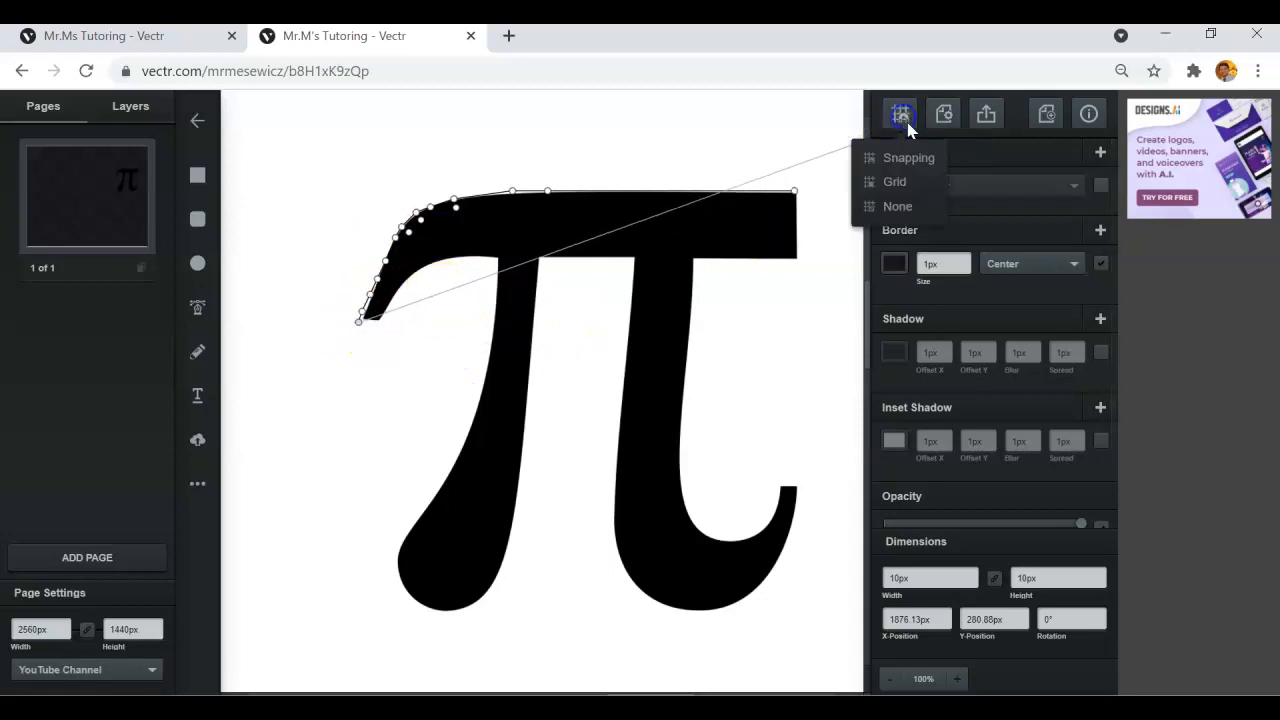
pyautogui.click(910, 208)
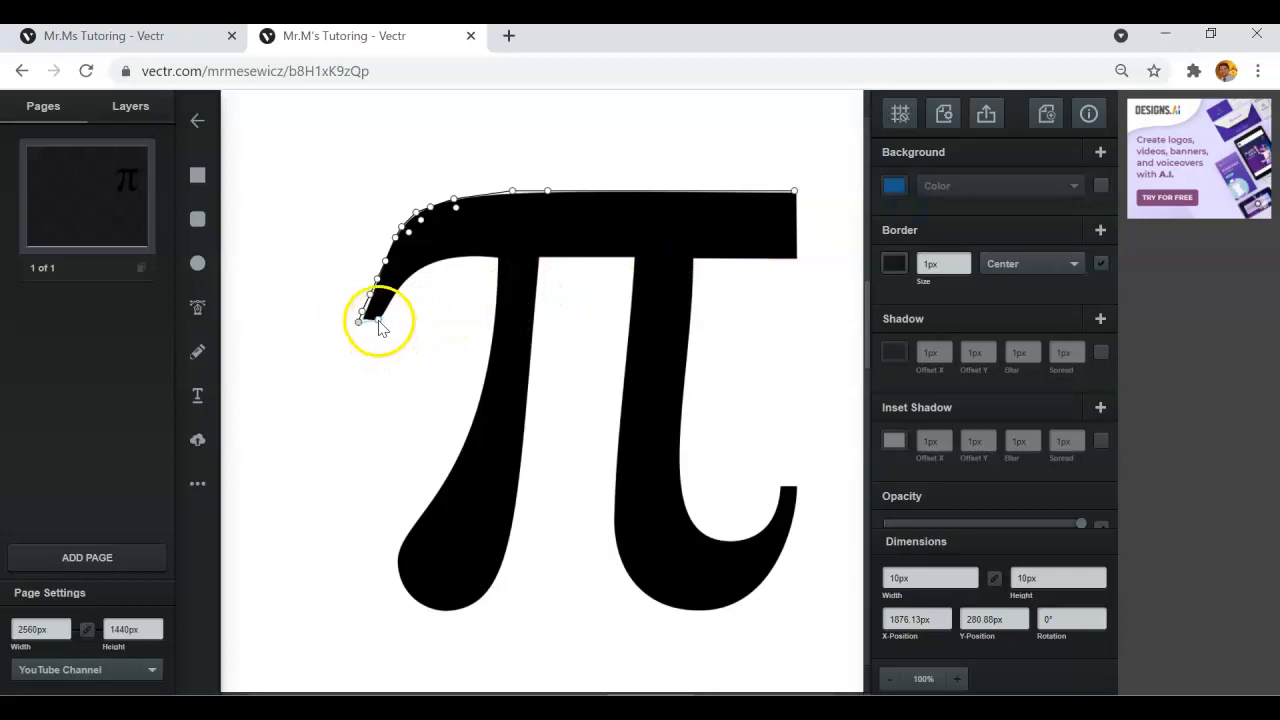
pyautogui.click(377, 322)
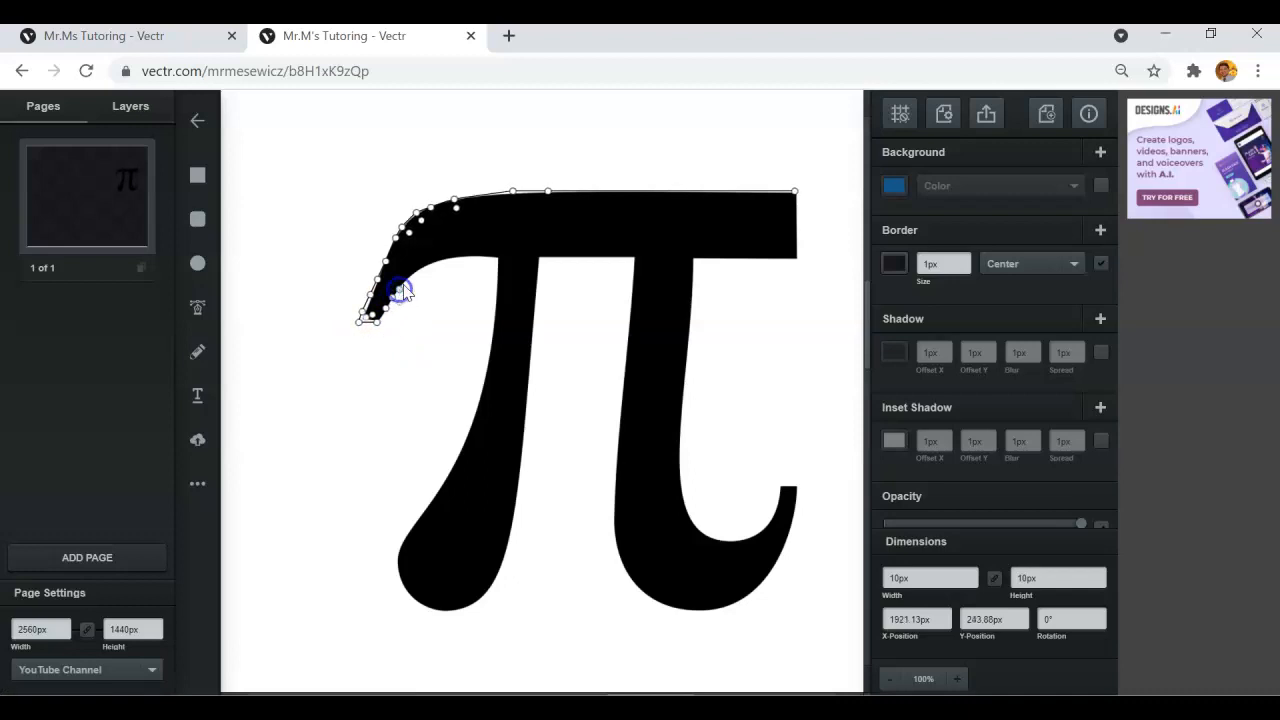
pyautogui.click(417, 276)
pyautogui.click(427, 269)
pyautogui.click(443, 259)
pyautogui.click(472, 259)
pyautogui.click(474, 259)
pyautogui.click(493, 261)
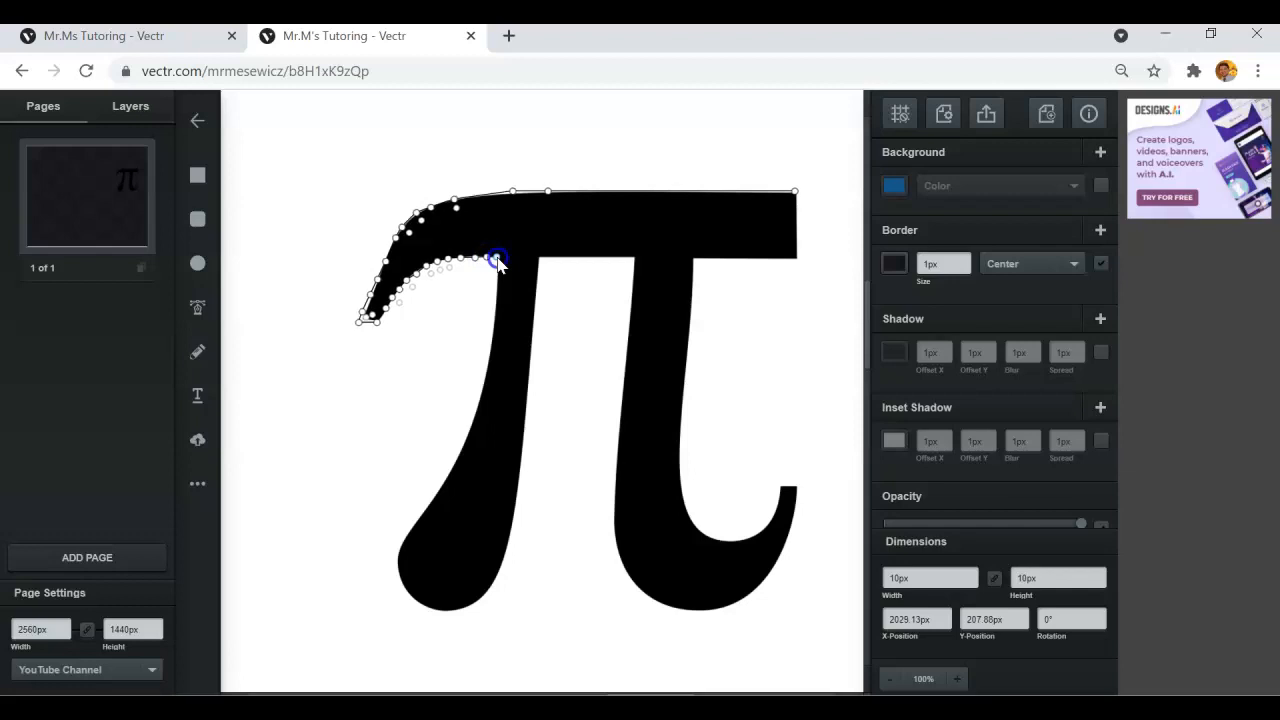
# Trace the left leg's outer edge from the crossbar down to the start of its rounded foot
pyautogui.click(494, 305)
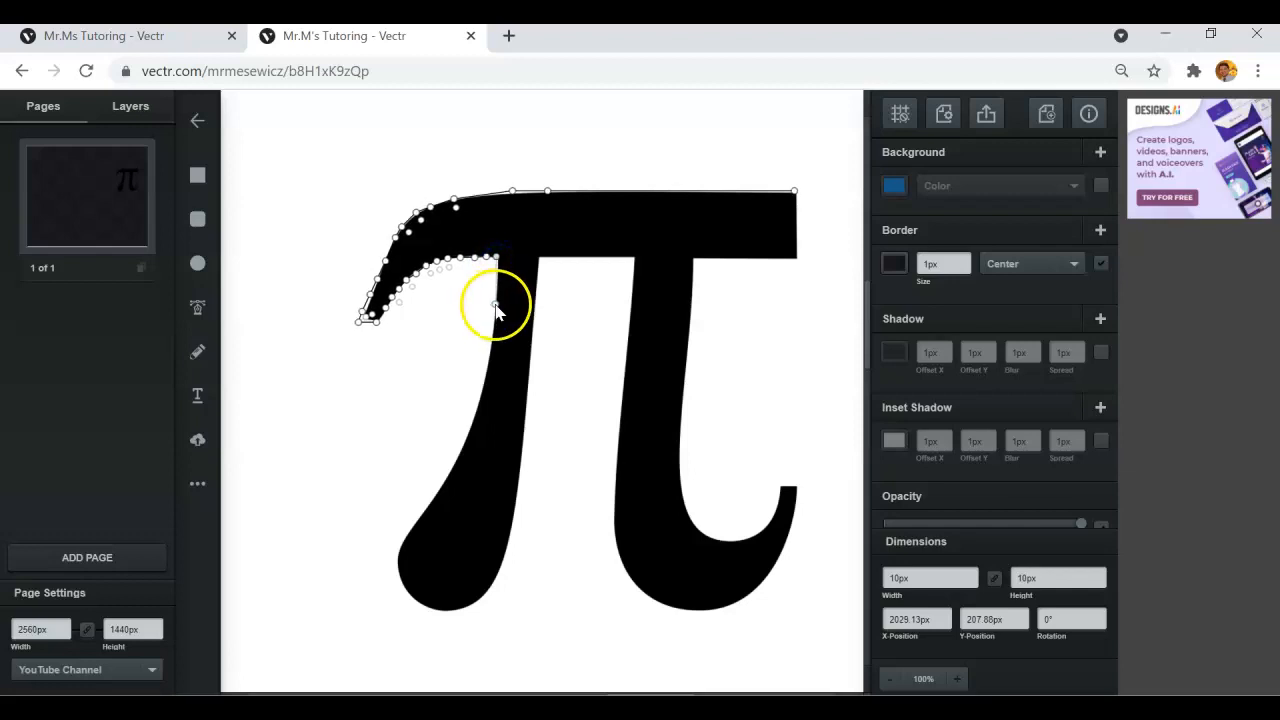
pyautogui.click(491, 321)
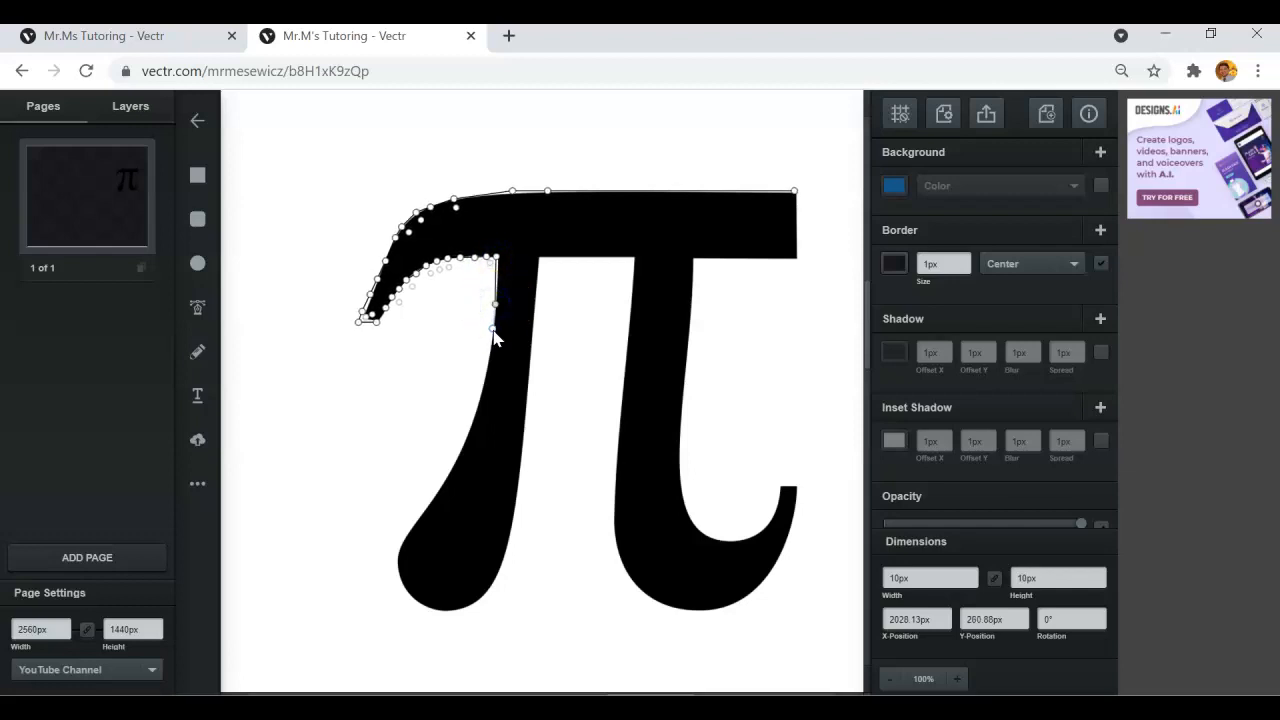
pyautogui.click(491, 334)
pyautogui.click(486, 365)
pyautogui.click(478, 399)
pyautogui.click(467, 432)
pyautogui.click(457, 457)
pyautogui.click(449, 473)
pyautogui.click(437, 490)
pyautogui.click(427, 506)
pyautogui.click(418, 517)
pyautogui.click(410, 530)
# Trace around the left leg's rounded foot with closely spaced points following its bottom curve
pyautogui.click(403, 548)
pyautogui.click(399, 566)
pyautogui.click(399, 581)
pyautogui.click(405, 593)
pyautogui.click(418, 603)
pyautogui.click(428, 606)
pyautogui.click(440, 607)
pyautogui.click(451, 606)
pyautogui.click(462, 605)
pyautogui.rightClick(471, 606)
pyautogui.click(471, 605)
# Trace the left leg's inner edge from its foot up to the underside of the crossbar
pyautogui.click(497, 584)
pyautogui.click(511, 530)
pyautogui.click(521, 473)
pyautogui.click(527, 406)
pyautogui.click(533, 335)
pyautogui.click(541, 262)
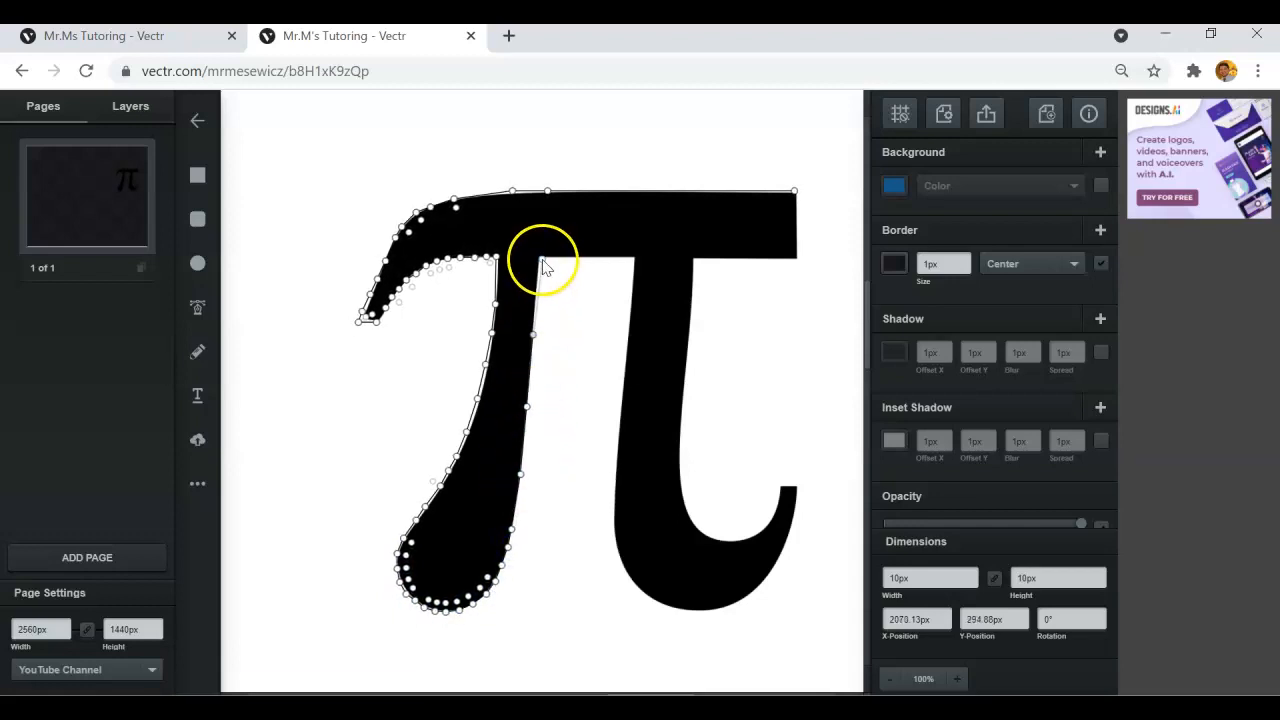
# Extend the outline along the crossbar's underside from the left leg to the right leg
pyautogui.click(646, 251)
pyautogui.moveTo(646, 251); pyautogui.dragTo(633, 259)
pyautogui.click(633, 259)
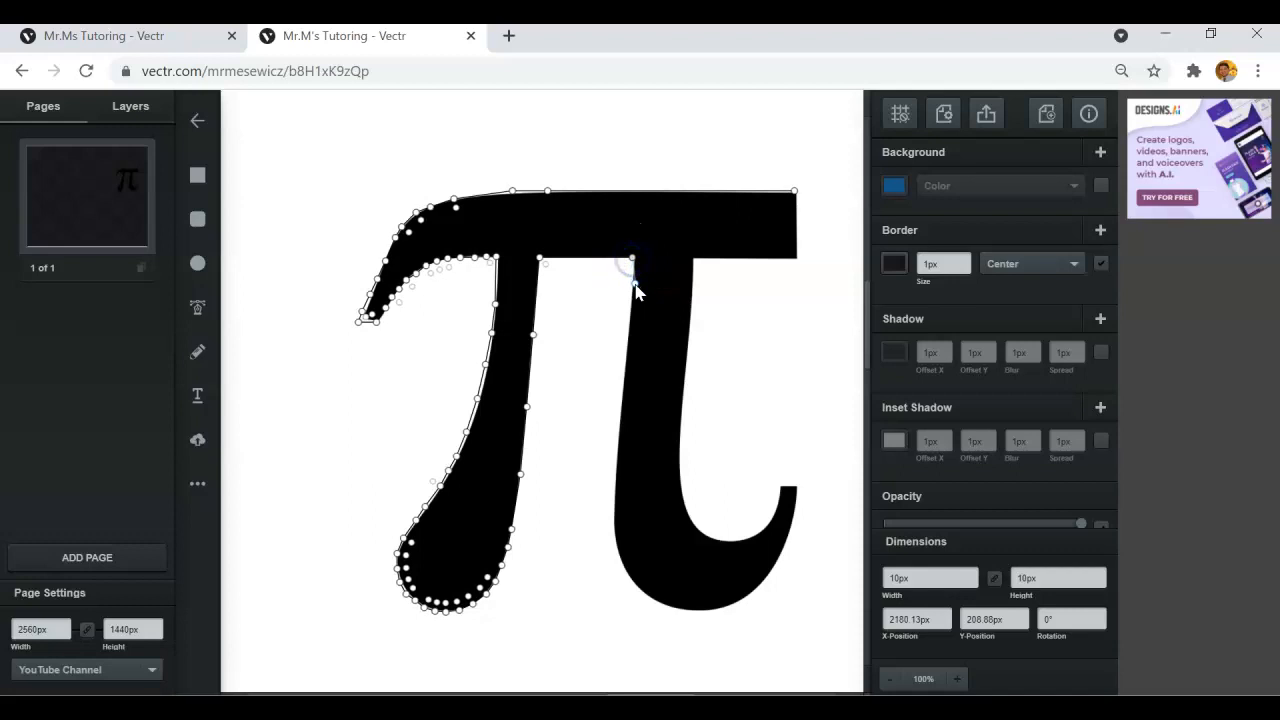
# Trace the right leg's inner edge from the crossbar down to where its foot begins curving
pyautogui.rightClick(632, 291)
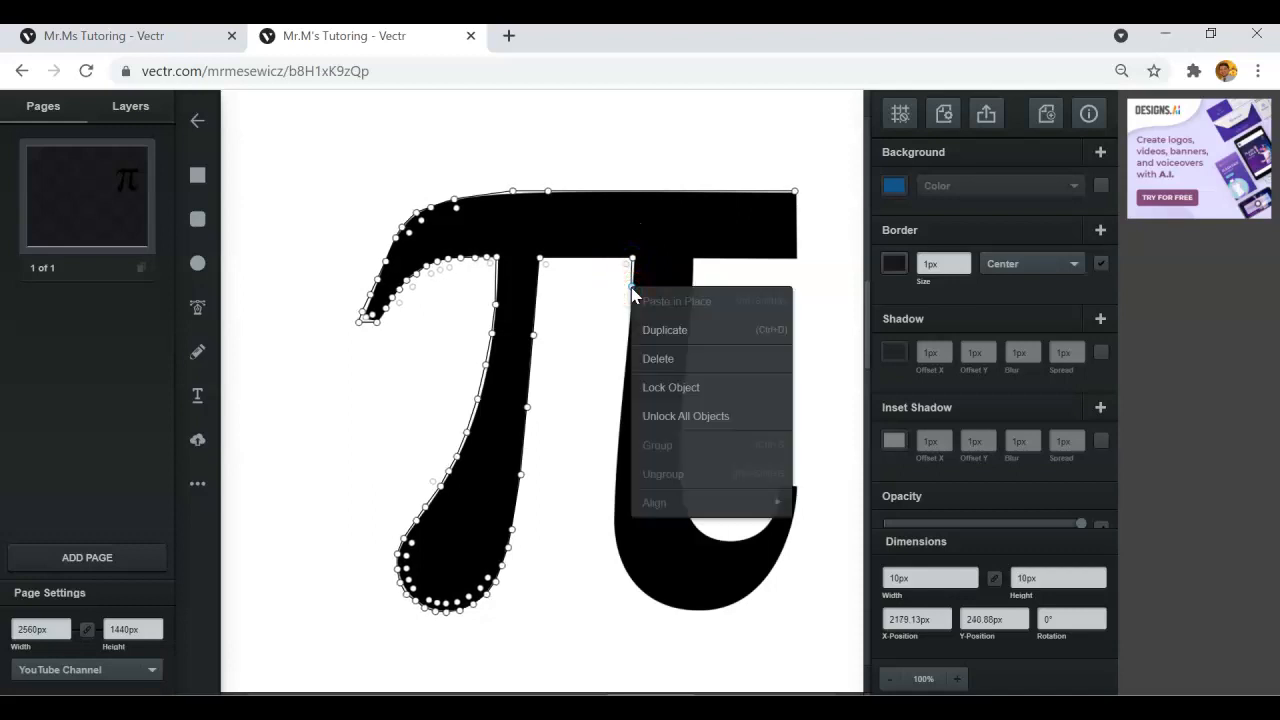
pyautogui.click(632, 291)
pyautogui.click(628, 327)
pyautogui.click(622, 392)
pyautogui.click(615, 457)
pyautogui.click(612, 514)
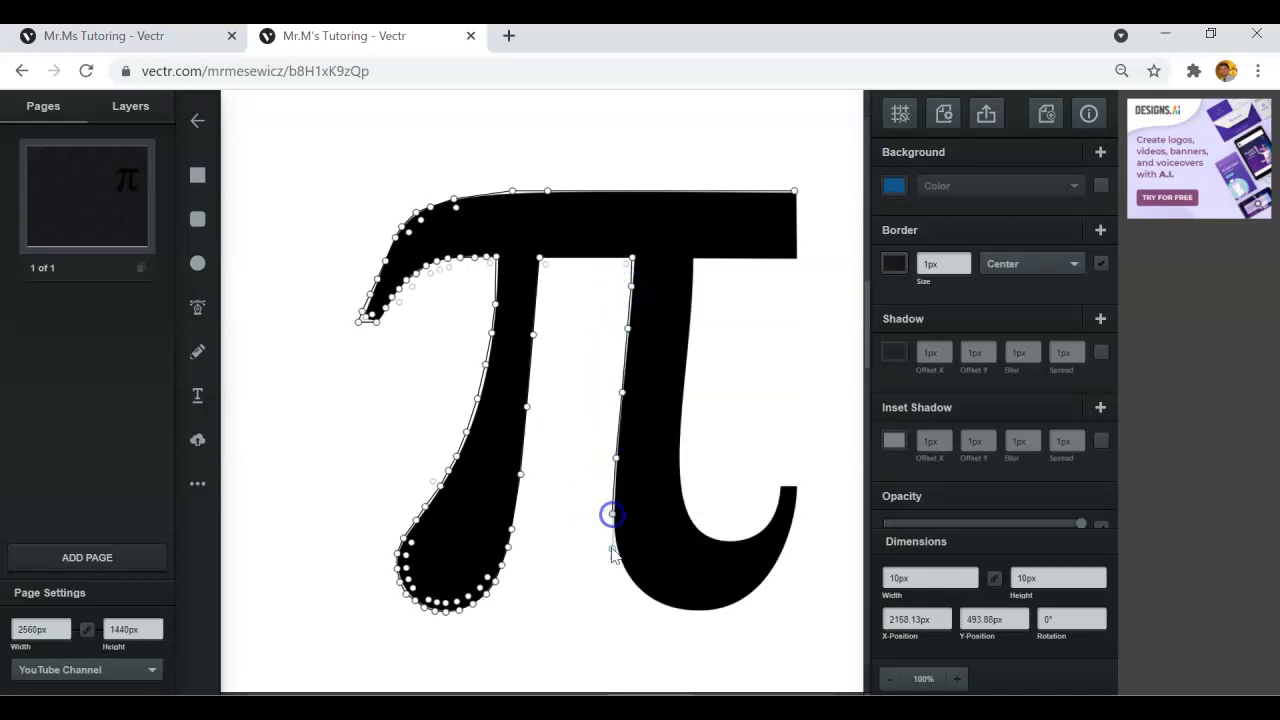
# Trace around the right leg's curved foot up to the end of its hook and across the hook's flat tip
pyautogui.moveTo(612, 516)
pyautogui.mouseDown()
pyautogui.moveTo(663, 609)
pyautogui.moveTo(725, 609)
pyautogui.moveTo(761, 589)
pyautogui.moveTo(797, 497)
pyautogui.mouseUp()
pyautogui.click(795, 491)
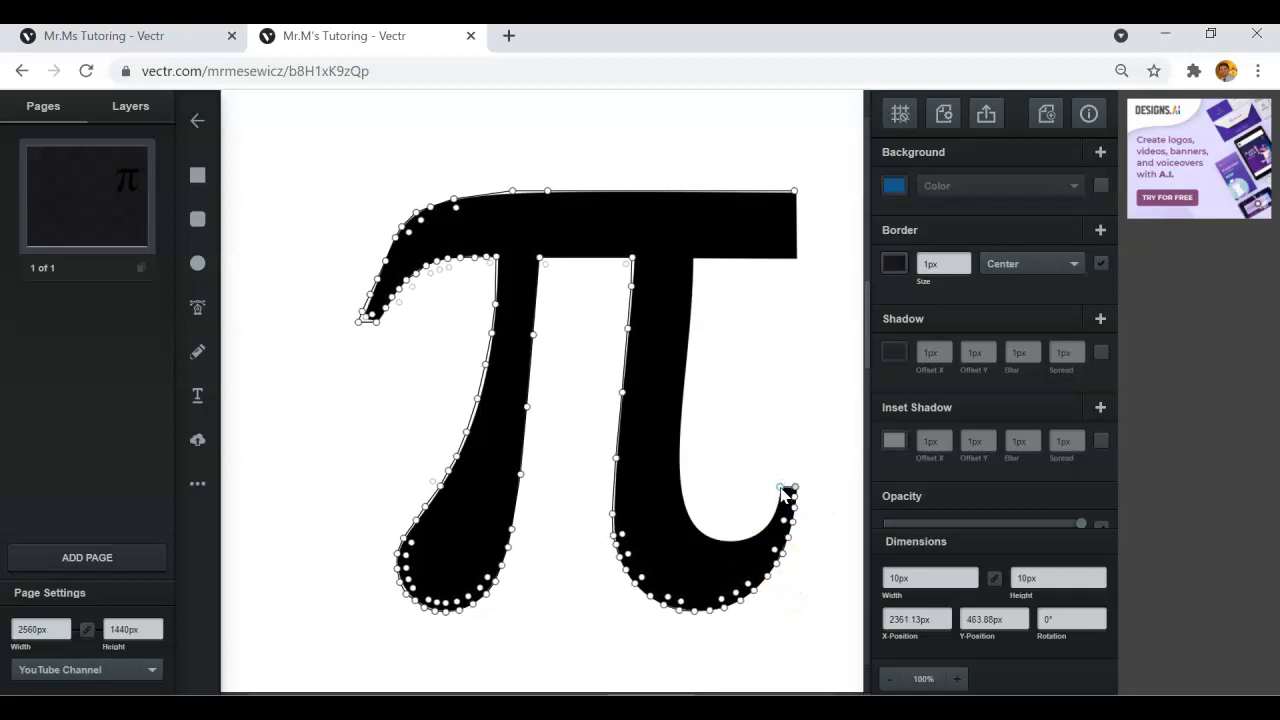
pyautogui.click(782, 489)
# Trace the inside curve of the right hook from its tip to the lower part of the right leg's outer edge
pyautogui.click(782, 510)
pyautogui.click(773, 517)
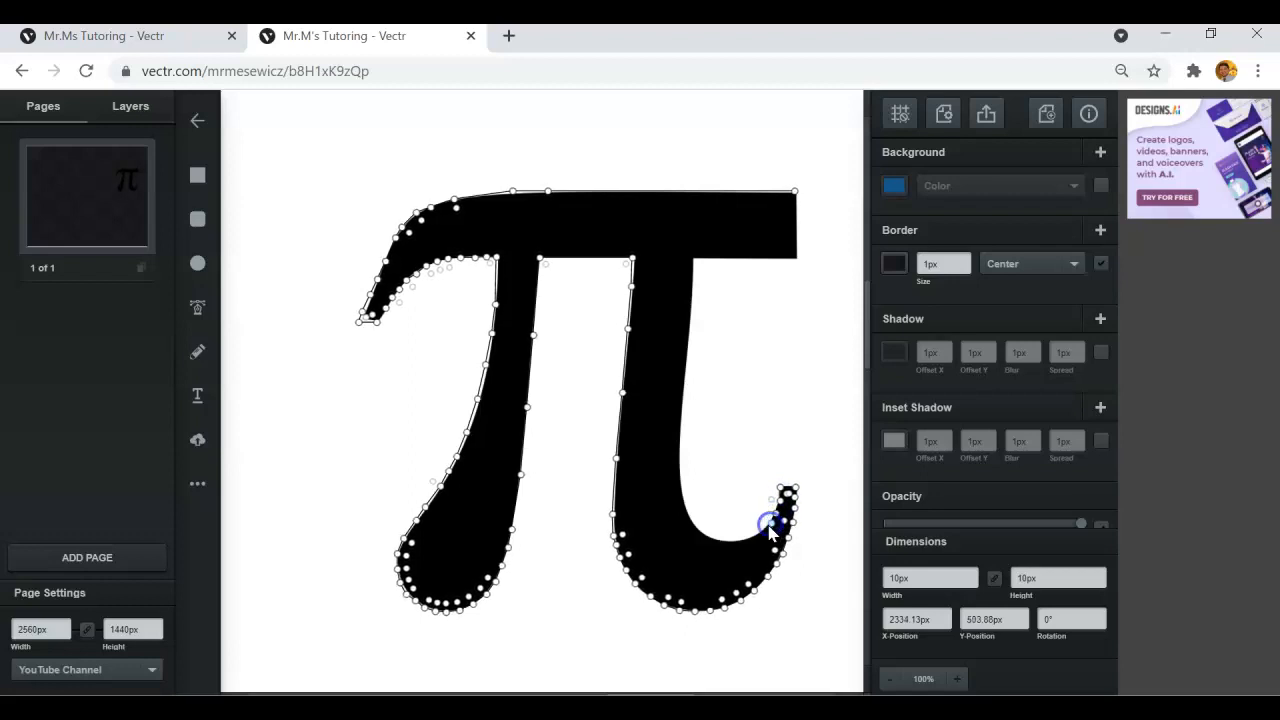
pyautogui.click(754, 537)
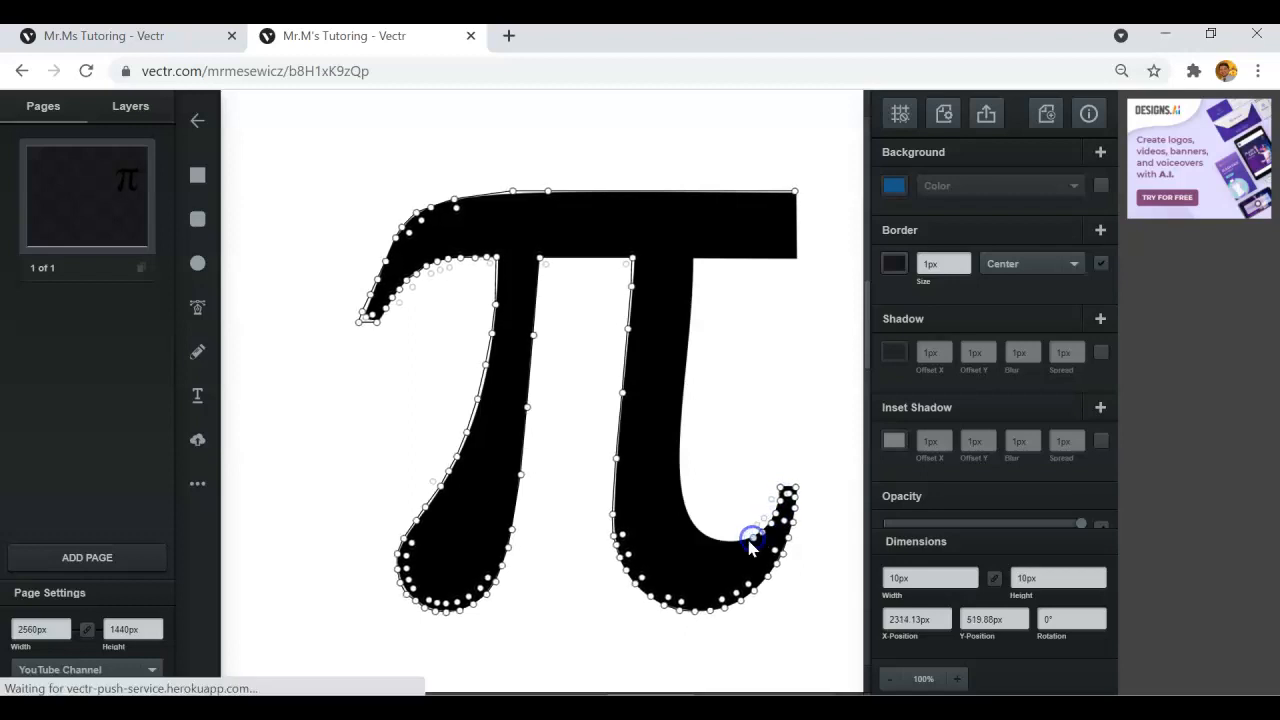
pyautogui.click(733, 541)
pyautogui.click(719, 541)
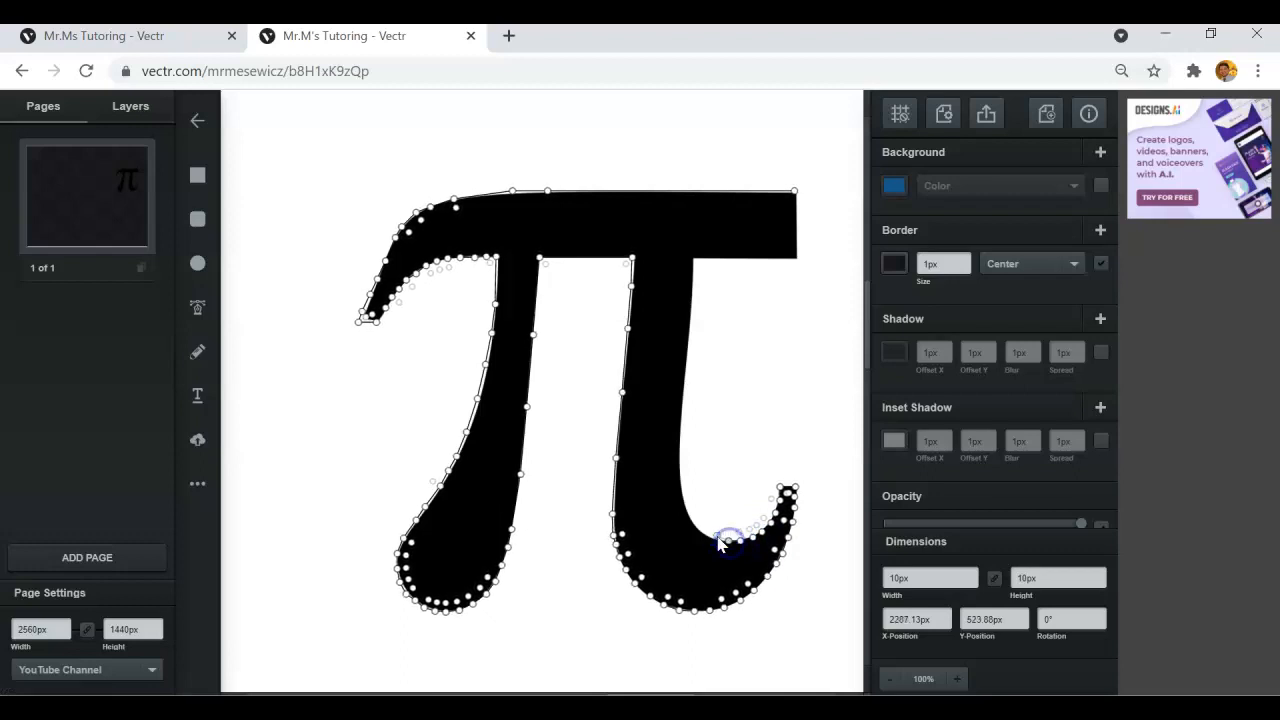
pyautogui.click(717, 540)
pyautogui.click(706, 532)
pyautogui.click(697, 527)
pyautogui.click(693, 510)
pyautogui.click(687, 508)
pyautogui.click(687, 496)
pyautogui.click(681, 483)
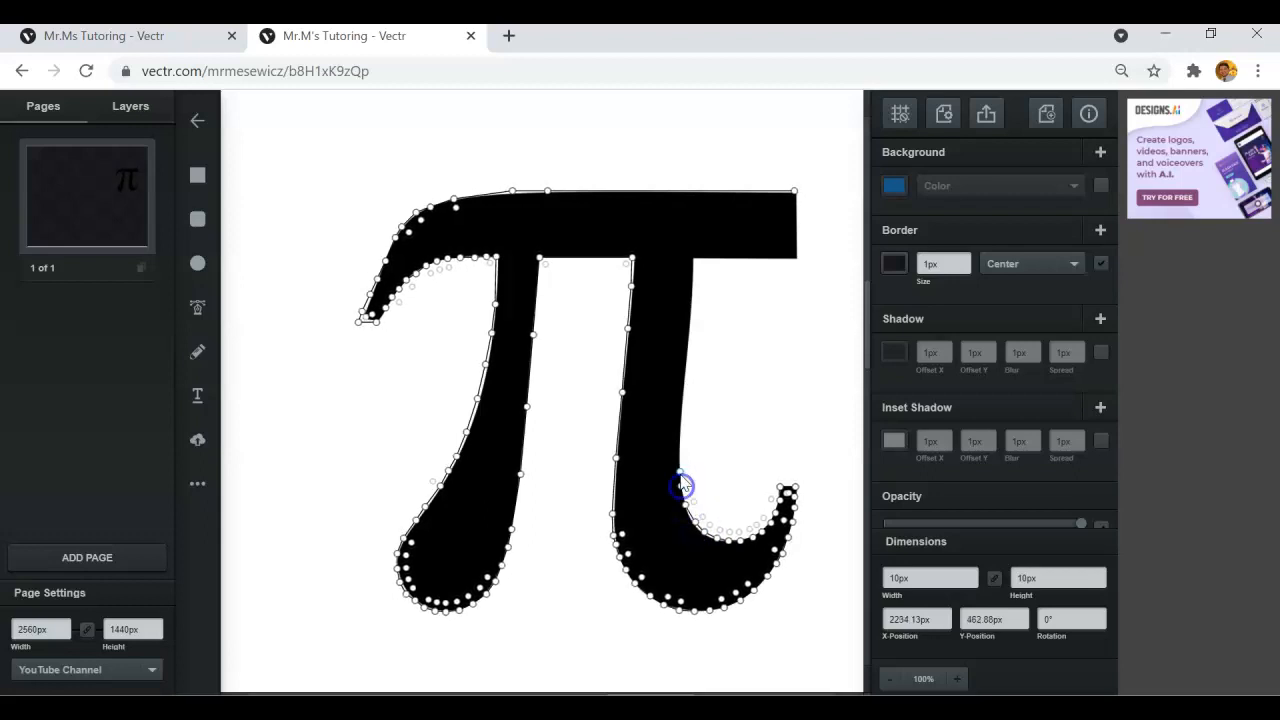
# Trace the right leg's outer edge from above the hook up to the underside of the crossbar
pyautogui.click(679, 457)
pyautogui.click(682, 388)
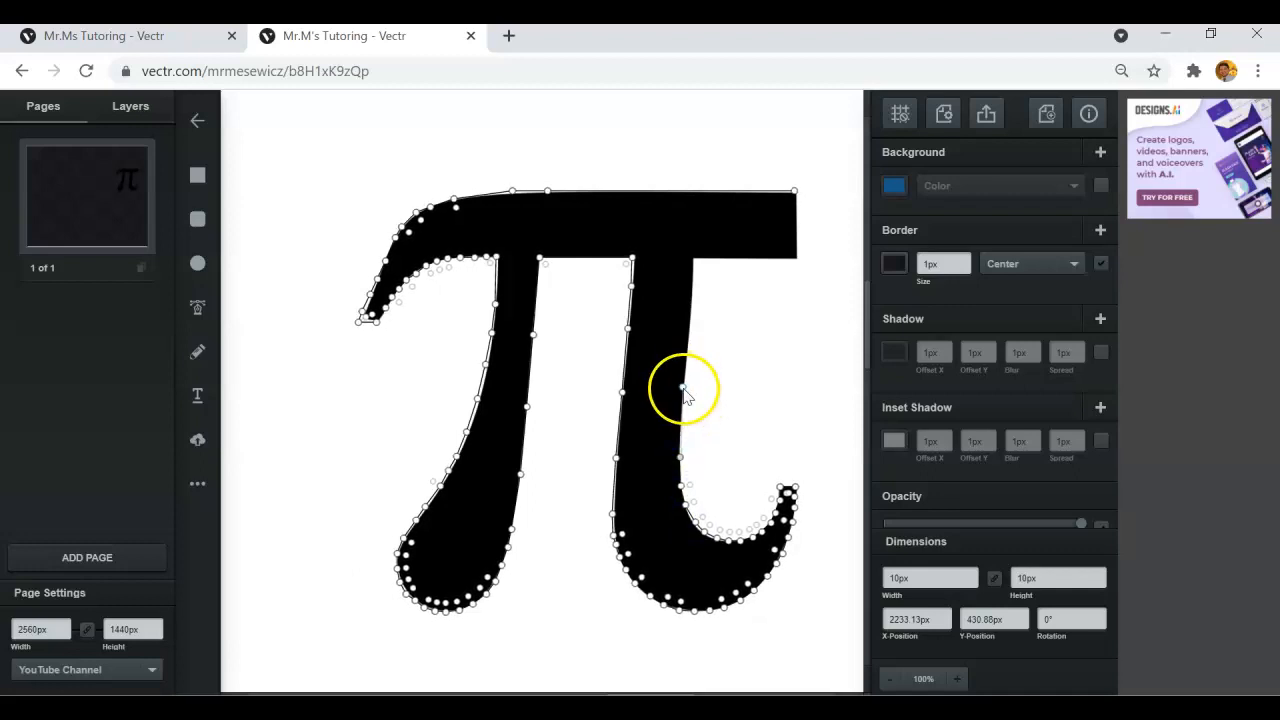
pyautogui.click(692, 259)
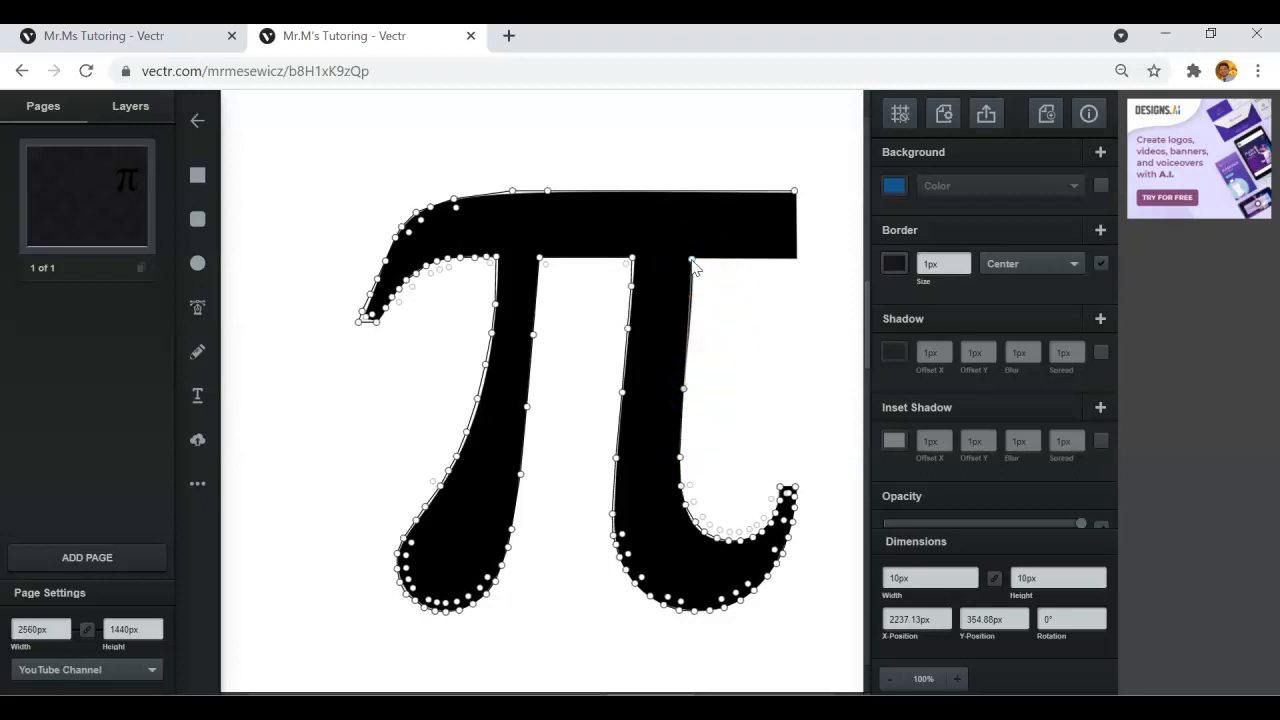
pyautogui.click(692, 259)
# Trace the crossbar's lower edge and right end, and close the pi outline at its starting point
pyautogui.click(797, 259)
pyautogui.click(796, 194)
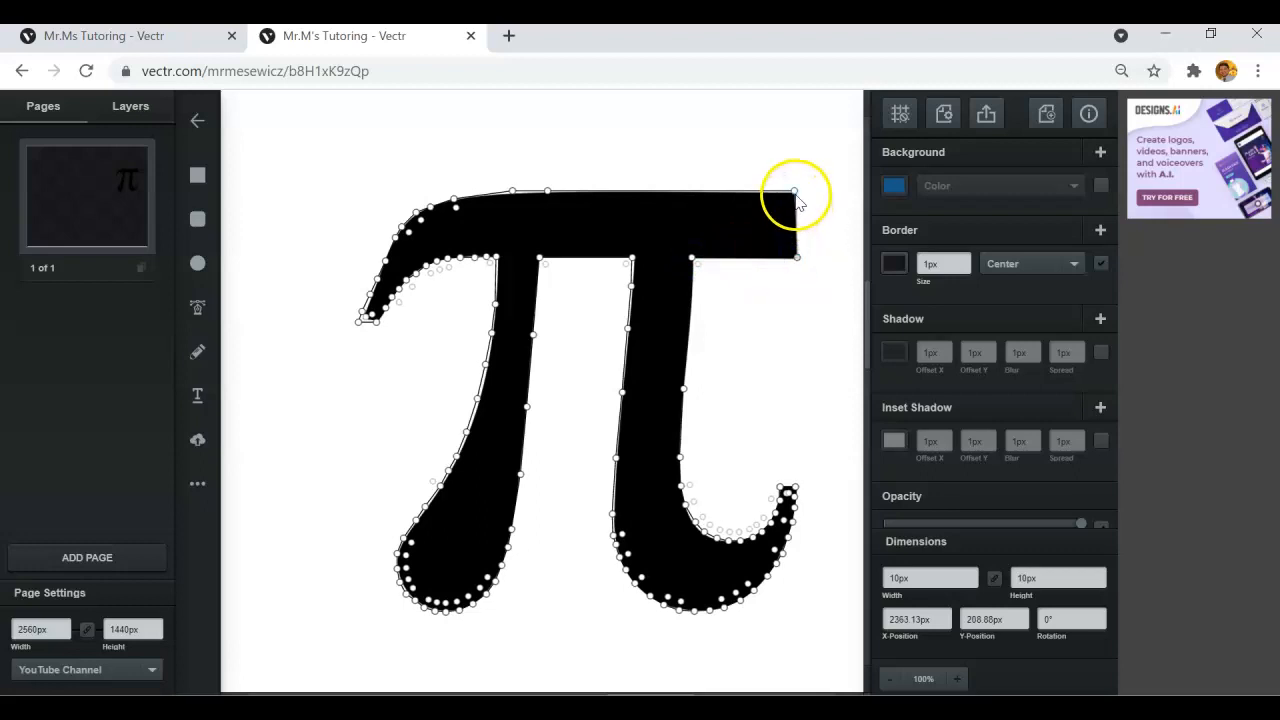
pyautogui.click(796, 193)
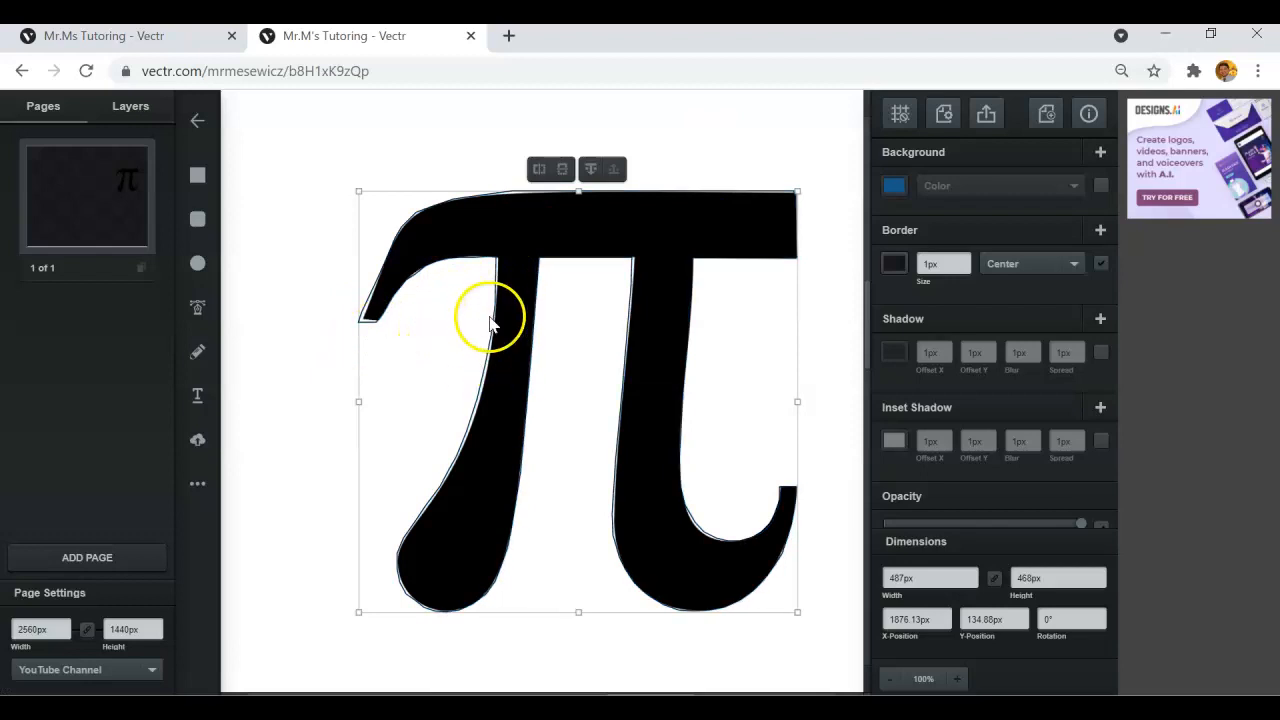
# Move the traced pi outline up and left off the source pi image, and unlock and delete that image
pyautogui.moveTo(499, 320); pyautogui.dragTo(333, 231)
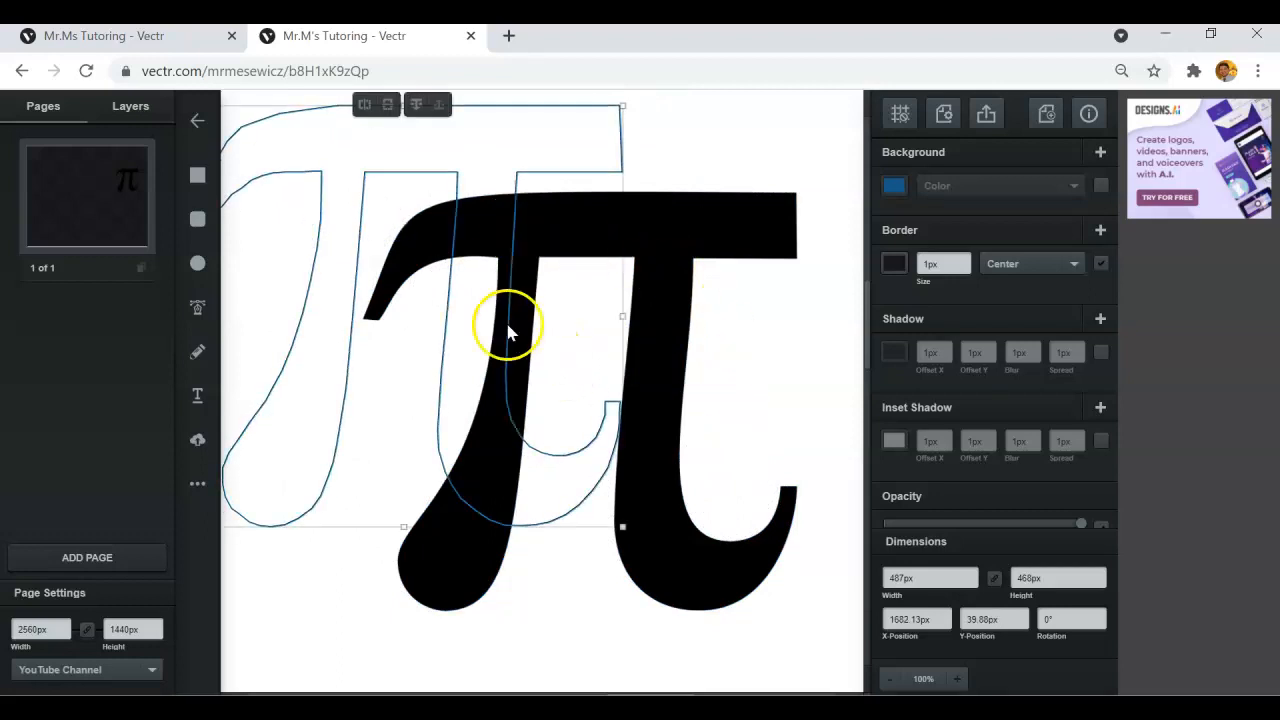
pyautogui.moveTo(423, 163)
pyautogui.mouseDown()
pyautogui.moveTo(551, 166)
pyautogui.moveTo(523, 177)
pyautogui.moveTo(420, 166)
pyautogui.mouseUp()
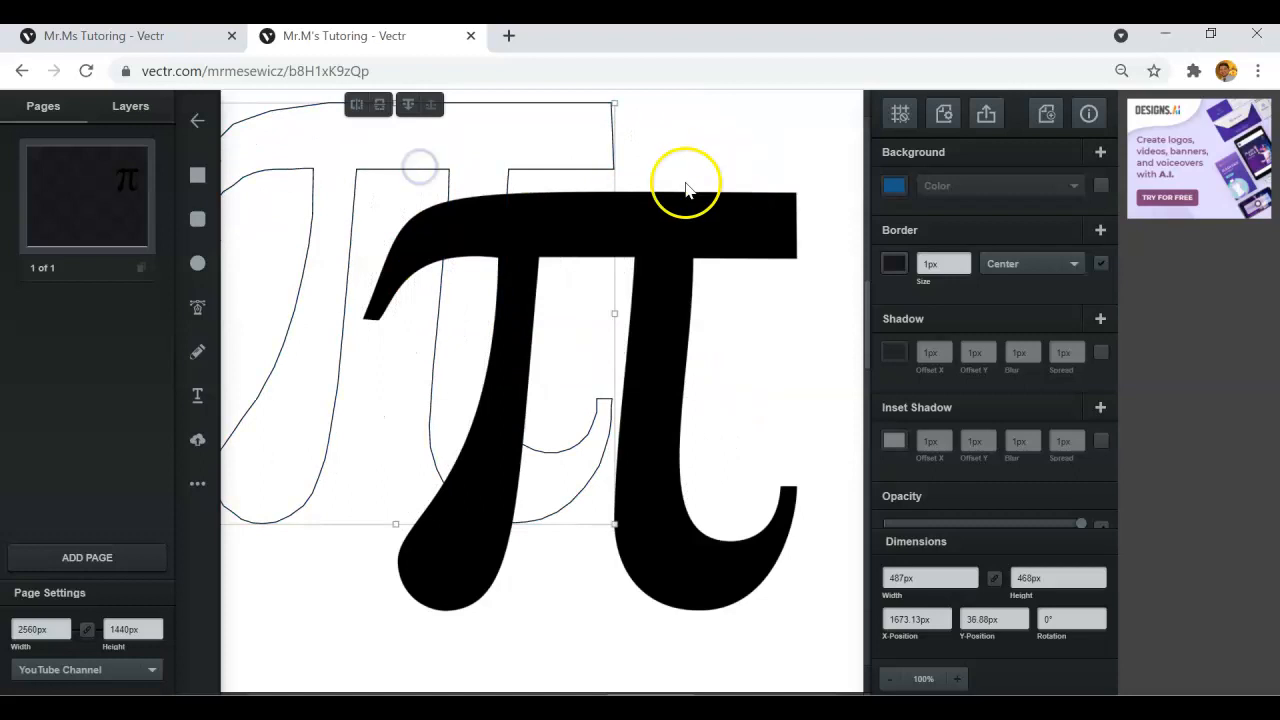
pyautogui.click(784, 236)
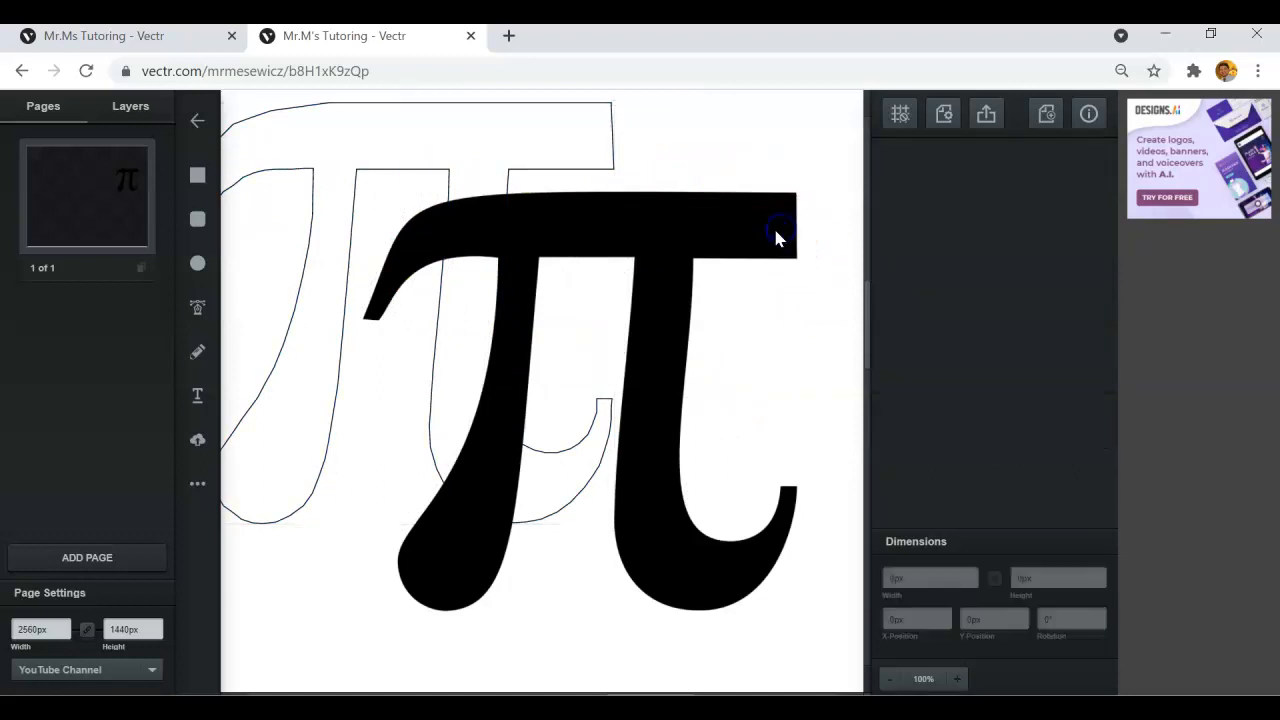
pyautogui.rightClick(767, 240)
pyautogui.click(846, 374)
pyautogui.click(778, 272)
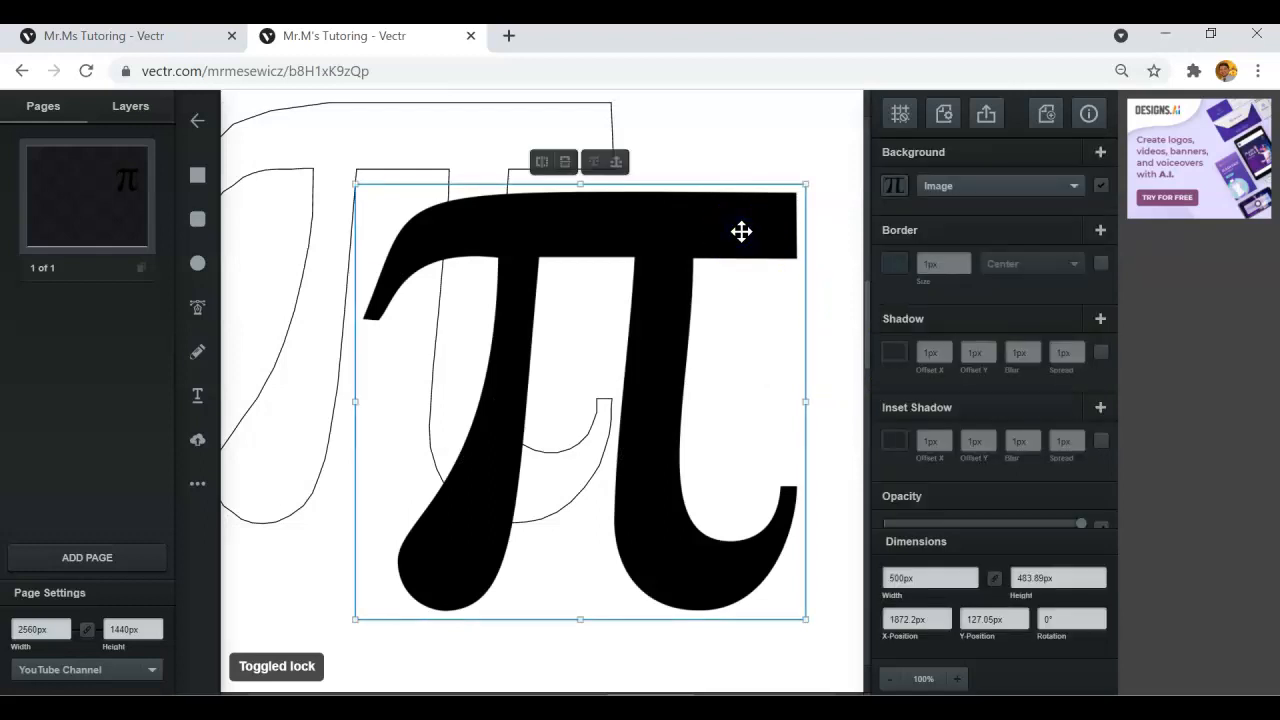
pyautogui.press('Delete')
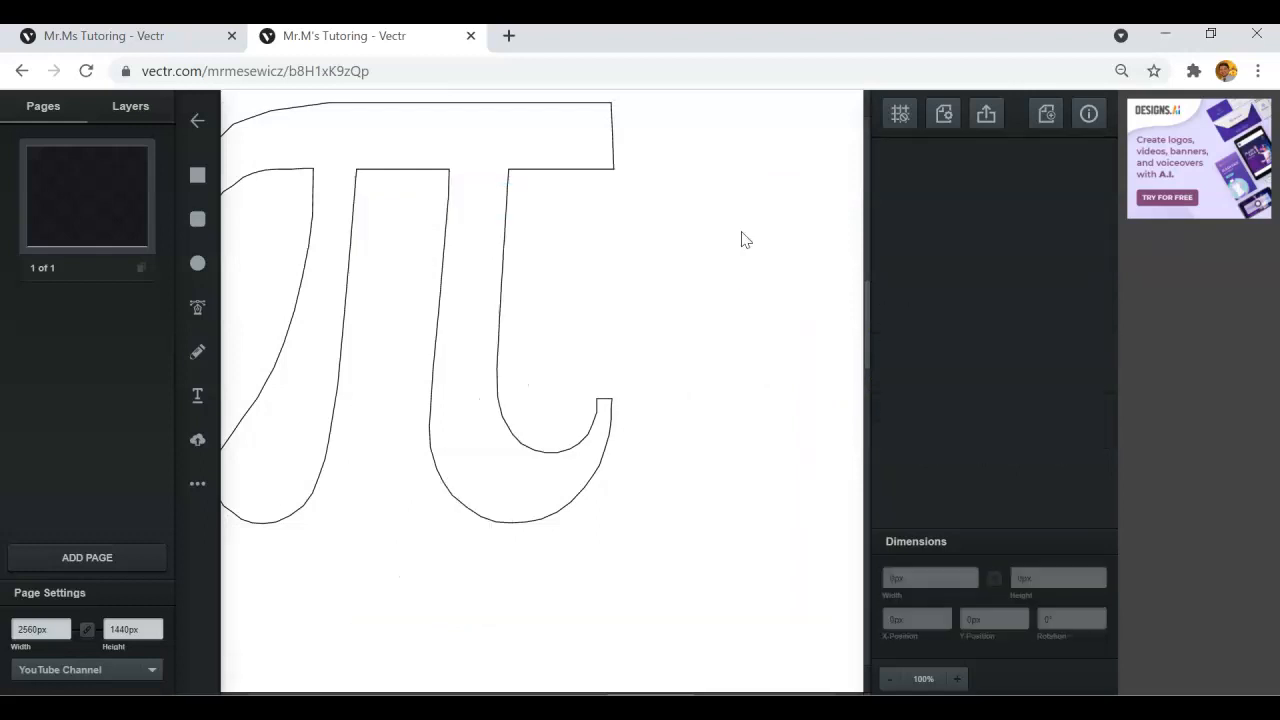
# Place the pi outline at about X 1874 px, Y 119 px and smooth the crossbar's upper-left curve by adding and adjusting points
pyautogui.moveTo(471, 163); pyautogui.dragTo(638, 207)
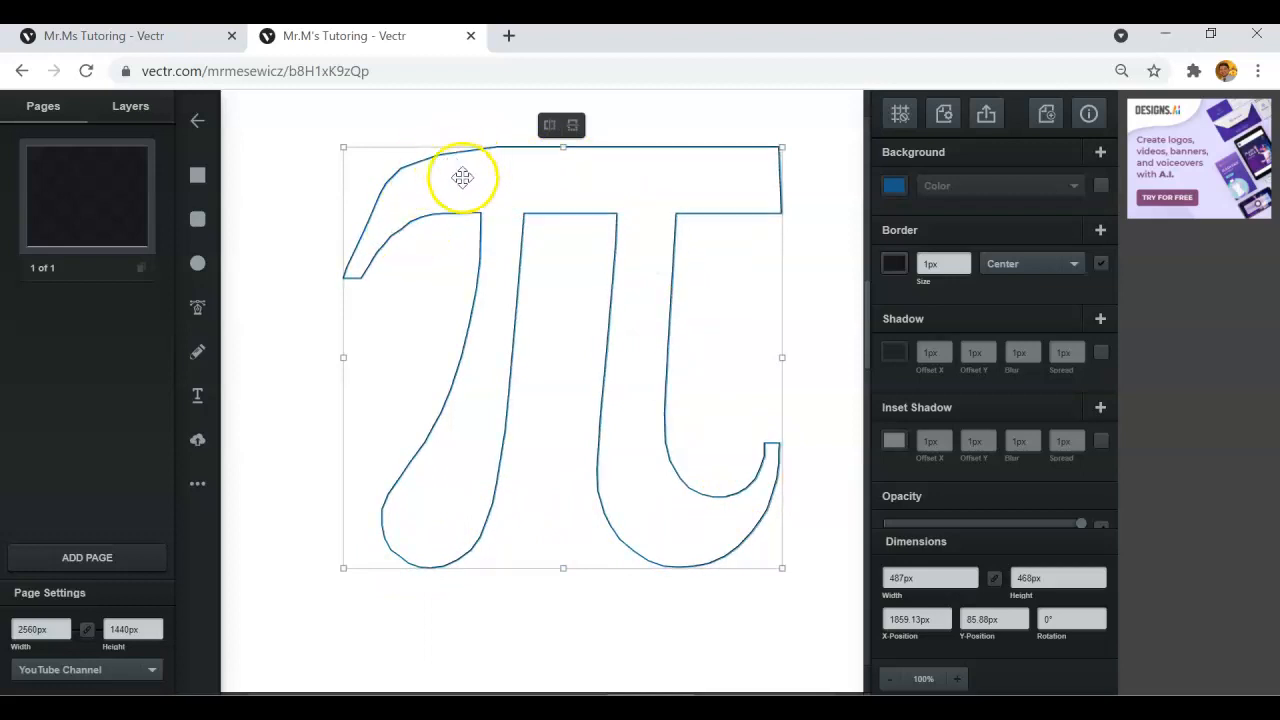
pyautogui.moveTo(451, 213); pyautogui.dragTo(465, 242)
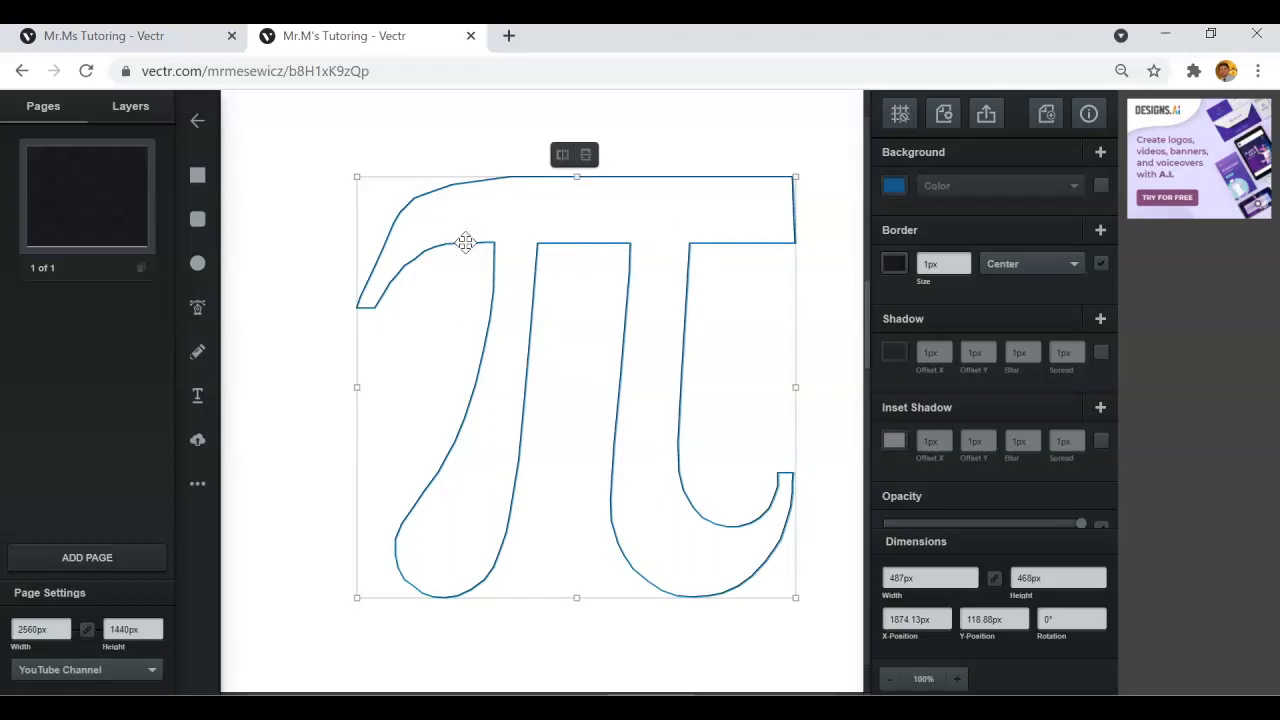
pyautogui.doubleClick(465, 242)
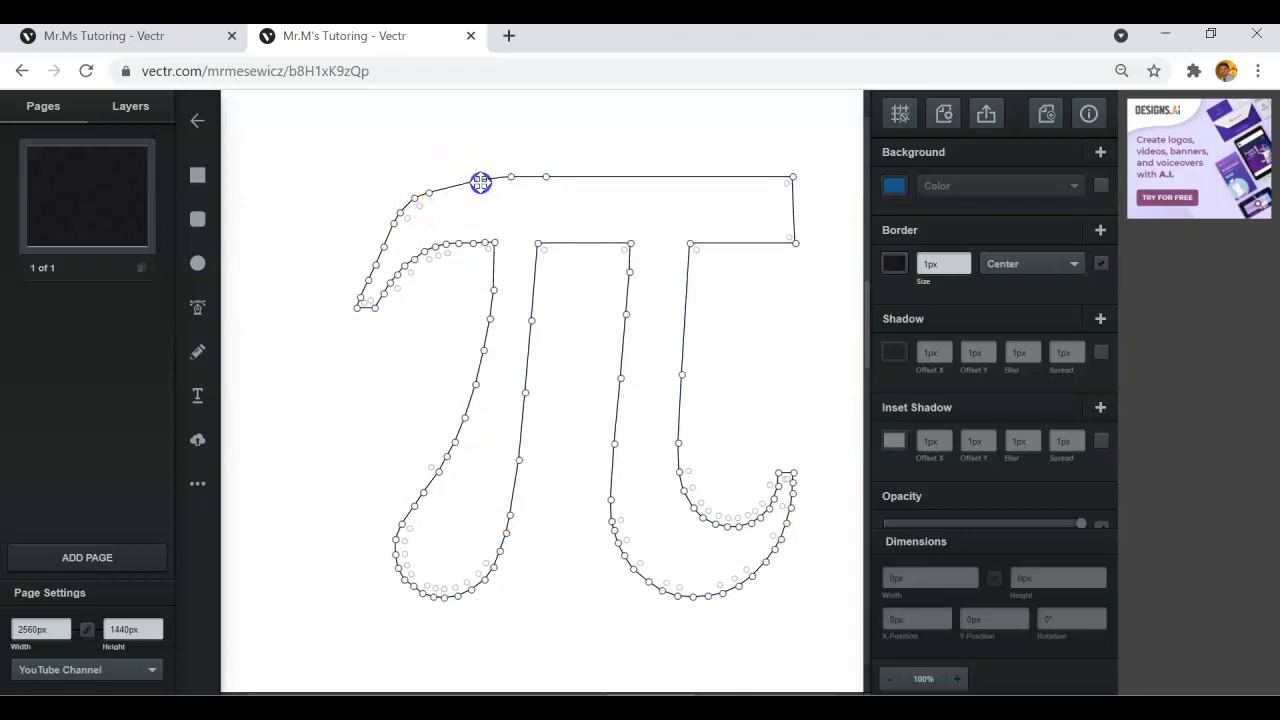
pyautogui.click(480, 182)
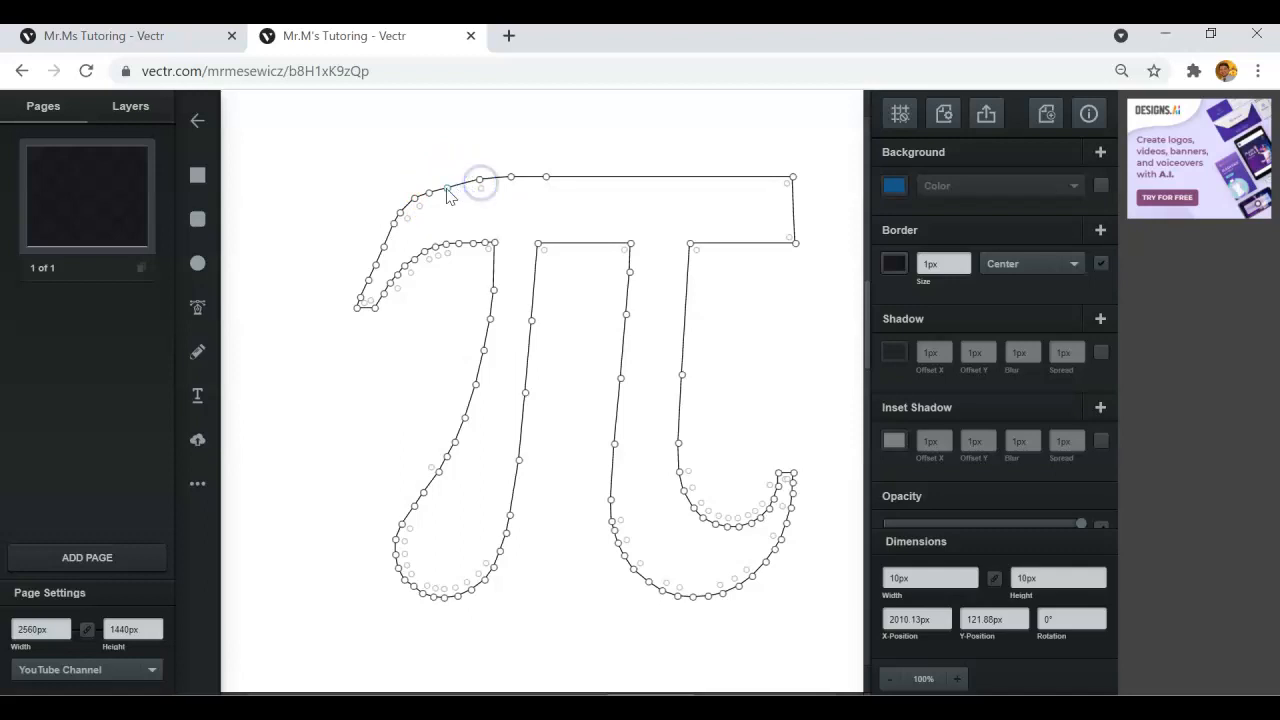
pyautogui.click(451, 187)
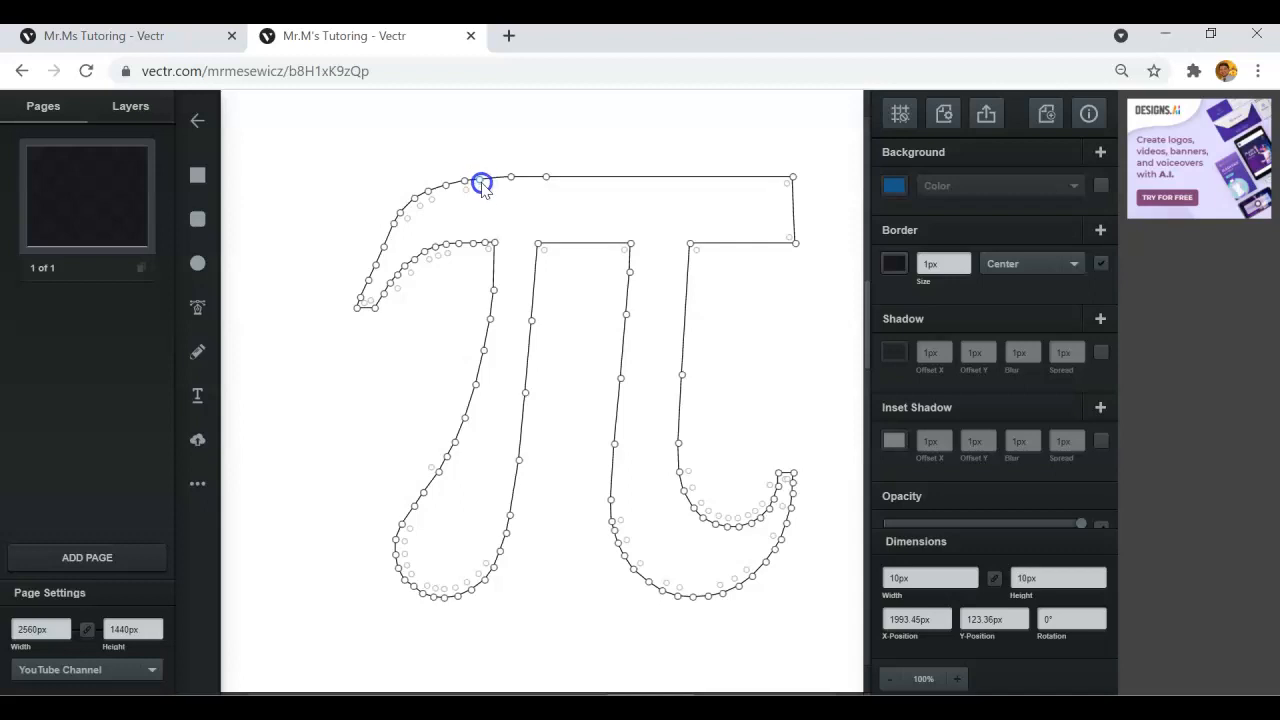
pyautogui.click(479, 181)
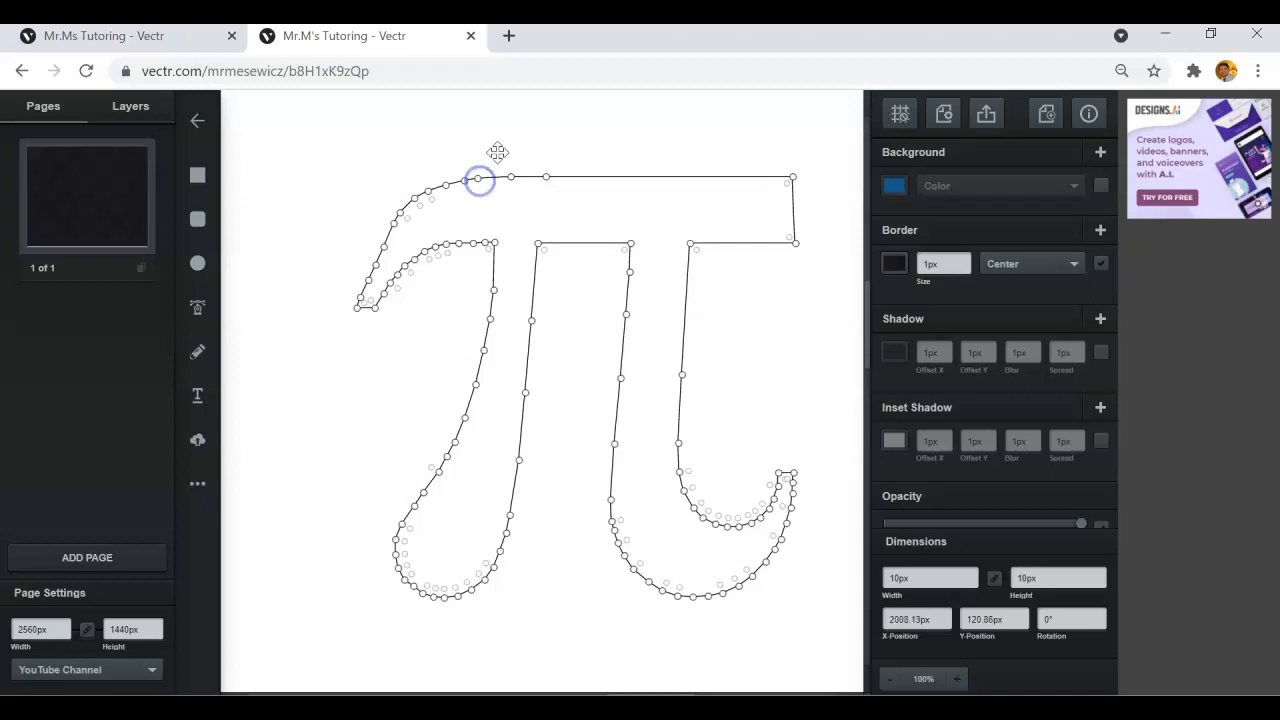
pyautogui.click(608, 133)
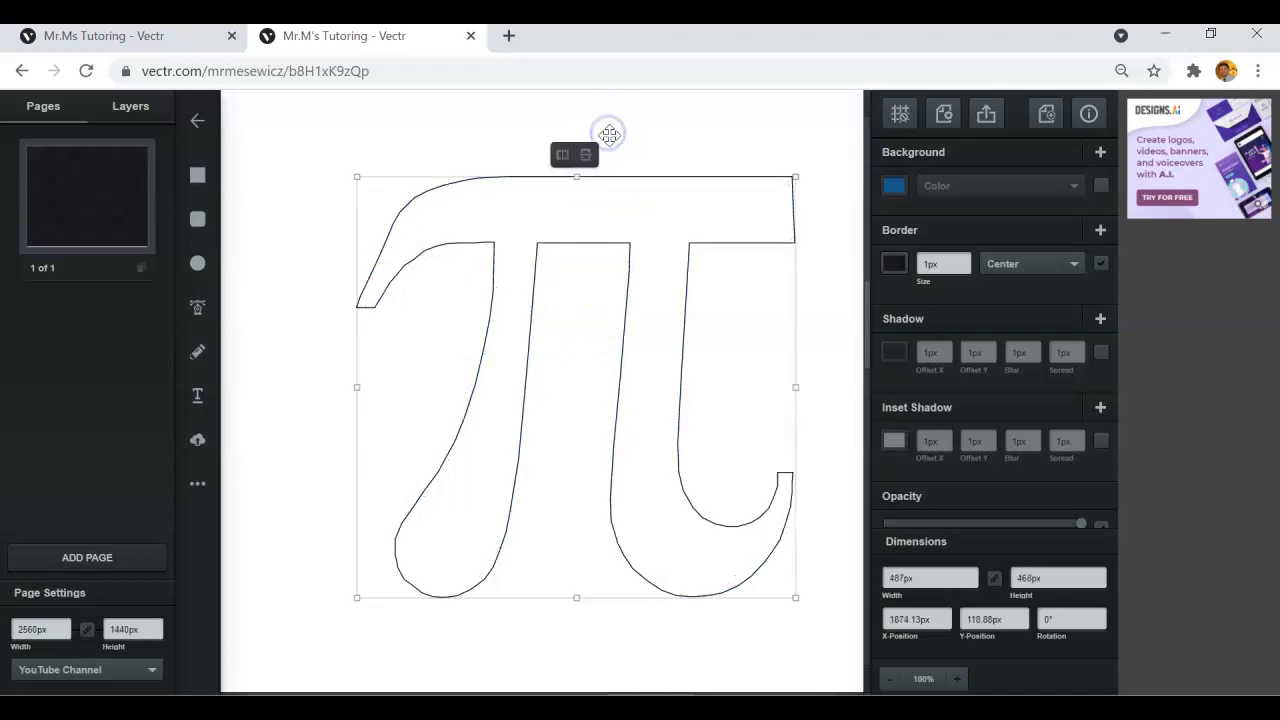
# Refine the outline's points on the underside of the crossbar's left curve and near the tip of the right hook
pyautogui.doubleClick(423, 258)
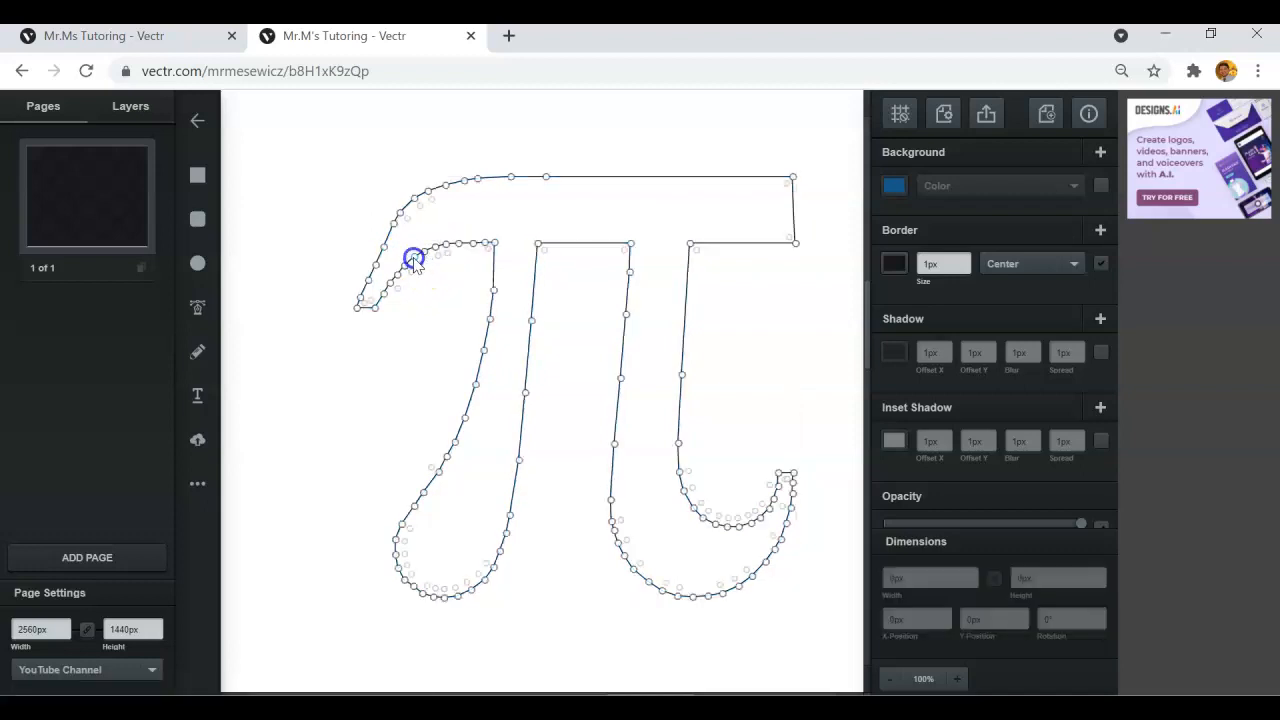
pyautogui.click(414, 157)
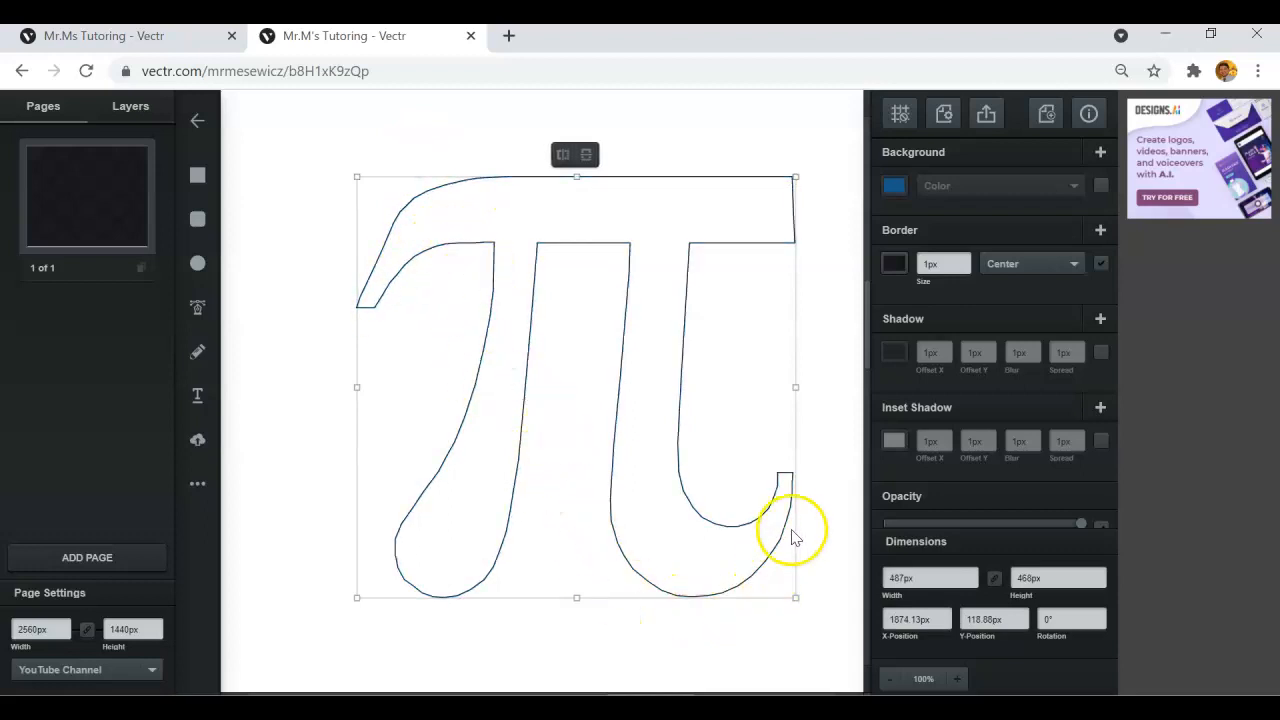
pyautogui.scroll(1, 805, 521)
pyautogui.scroll(-1, 804, 522)
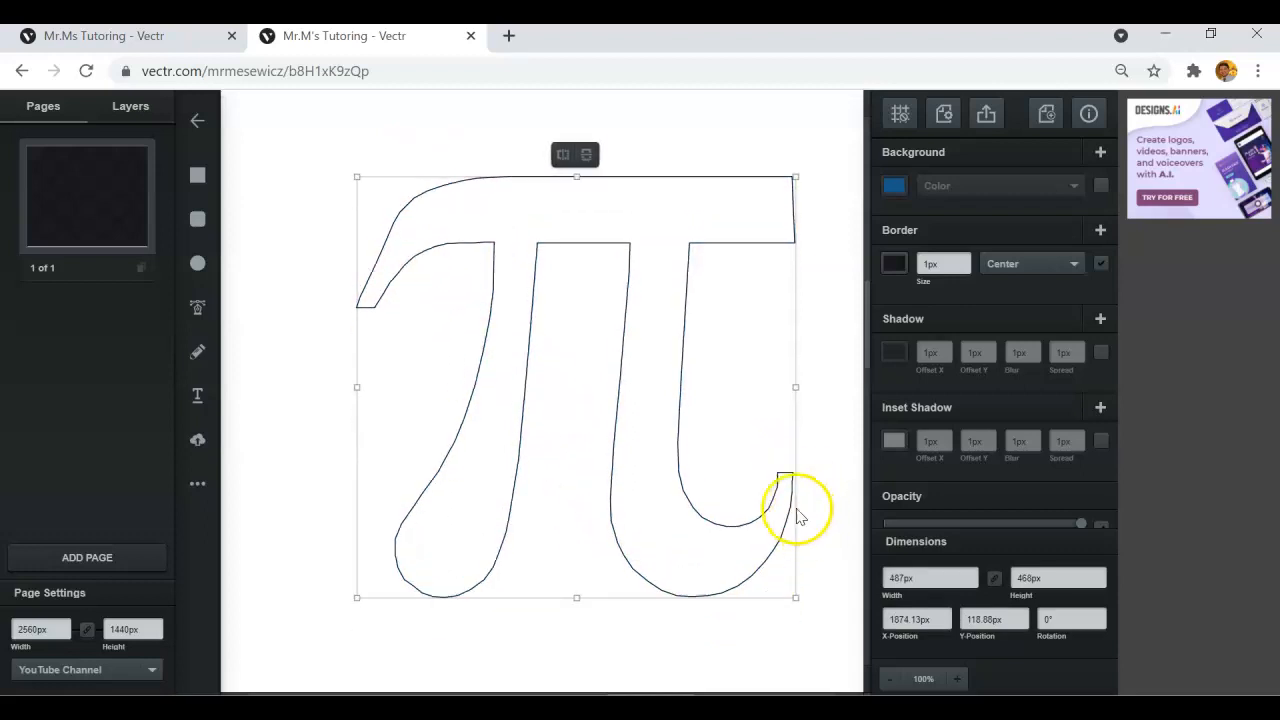
pyautogui.doubleClick(789, 490)
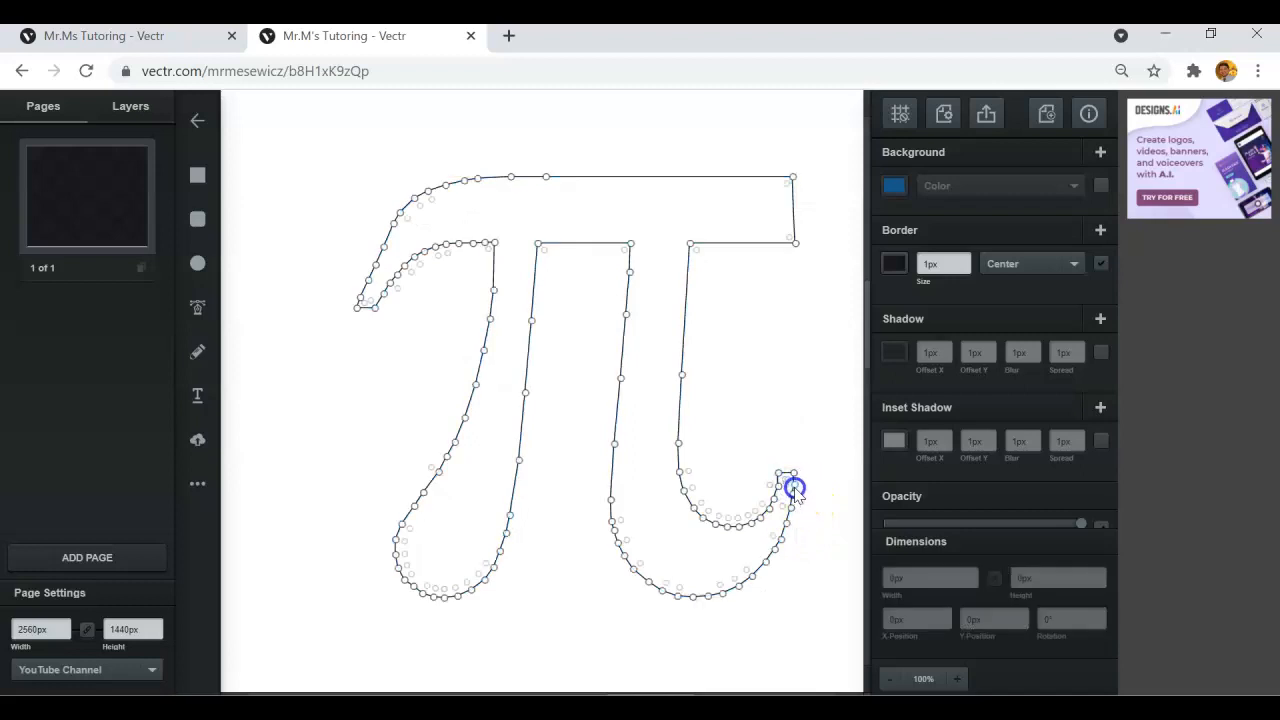
pyautogui.click(795, 487)
pyautogui.click(817, 480)
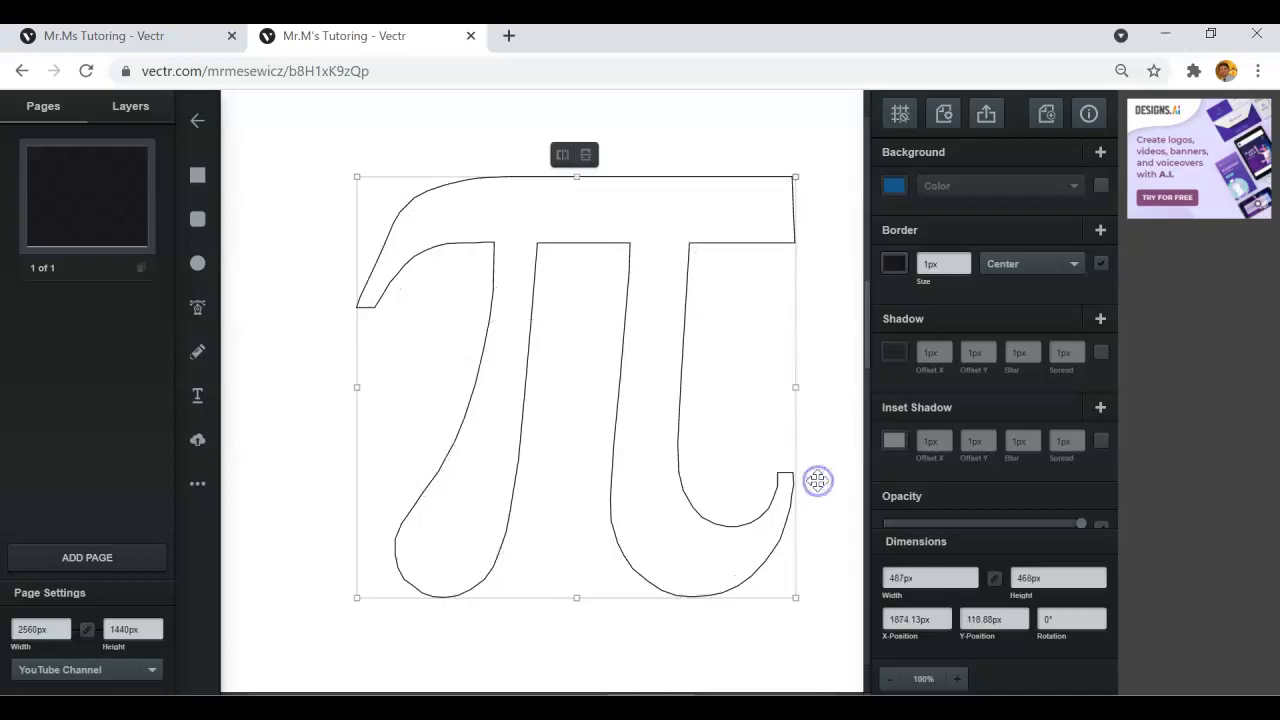
pyautogui.doubleClick(792, 487)
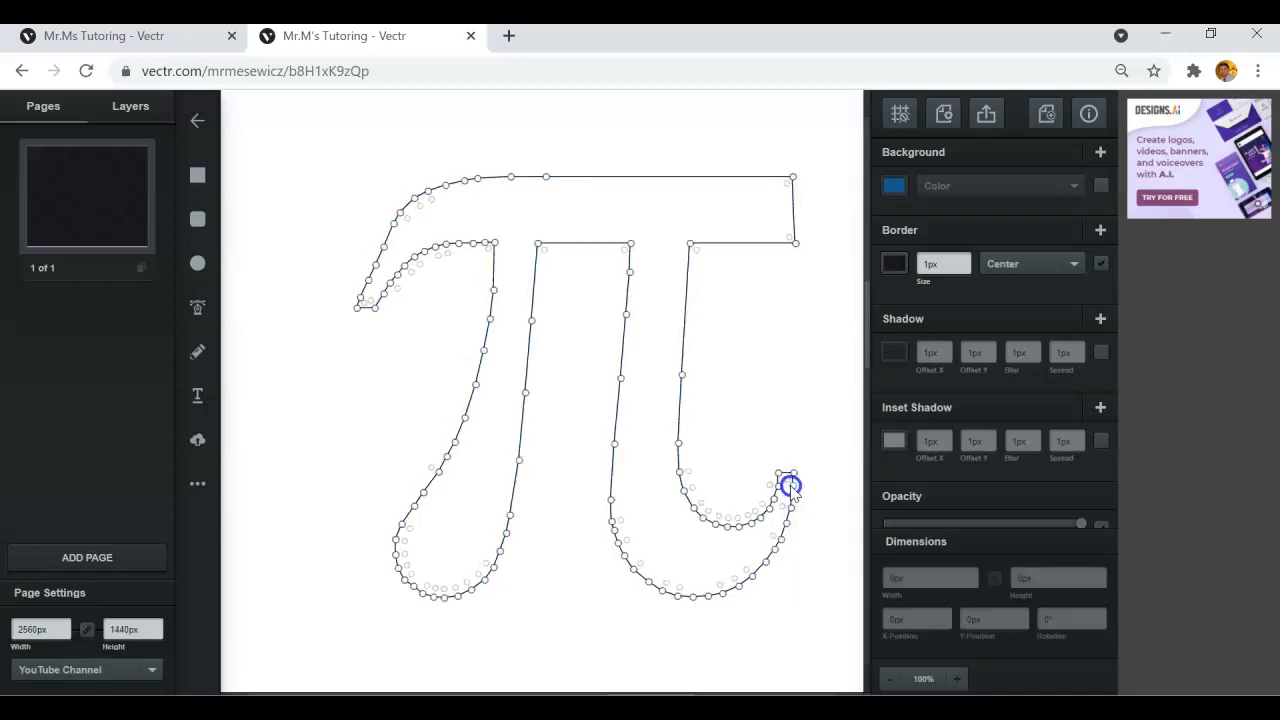
pyautogui.click(817, 452)
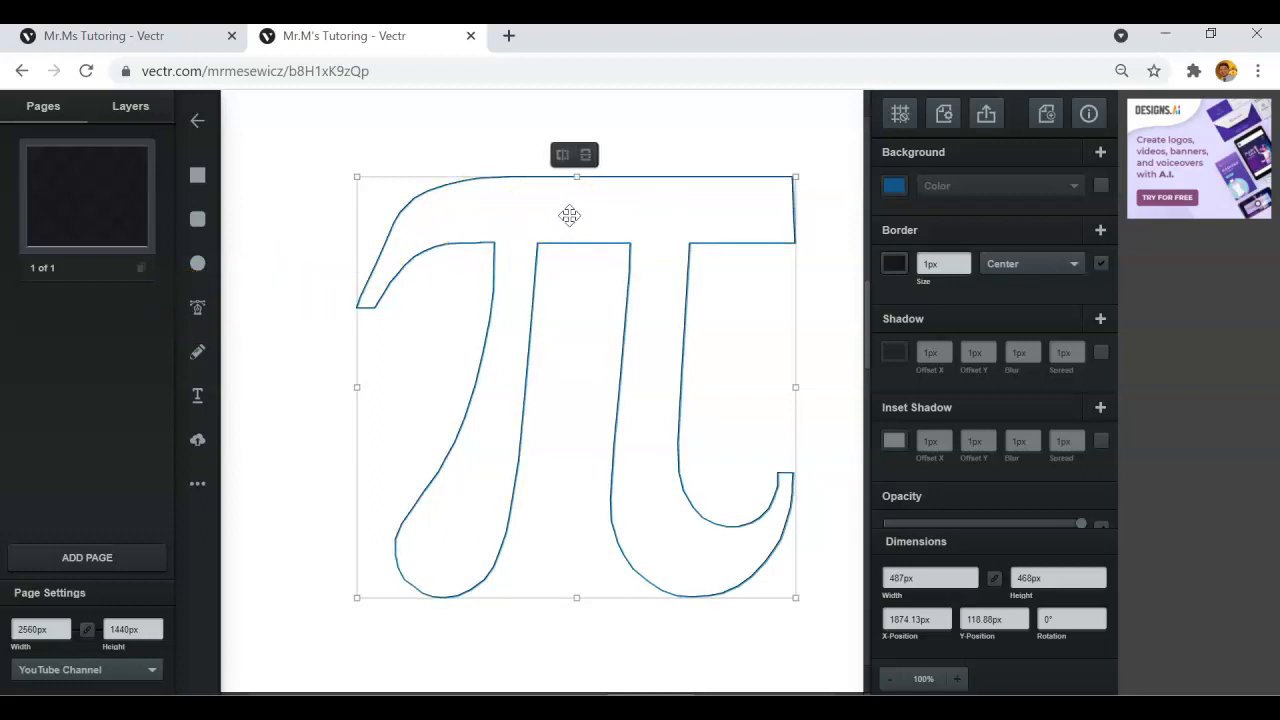
# Fill the pi shape with solid black, #000000
pyautogui.click(574, 263)
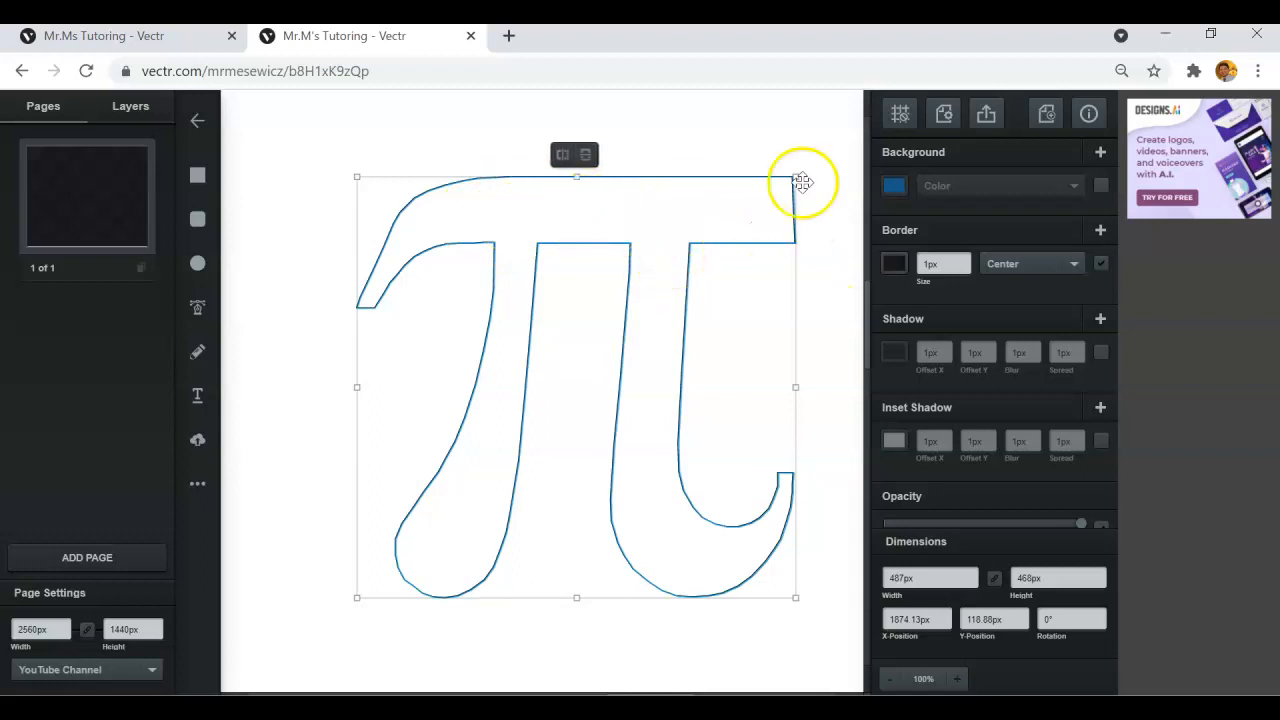
pyautogui.click(894, 187)
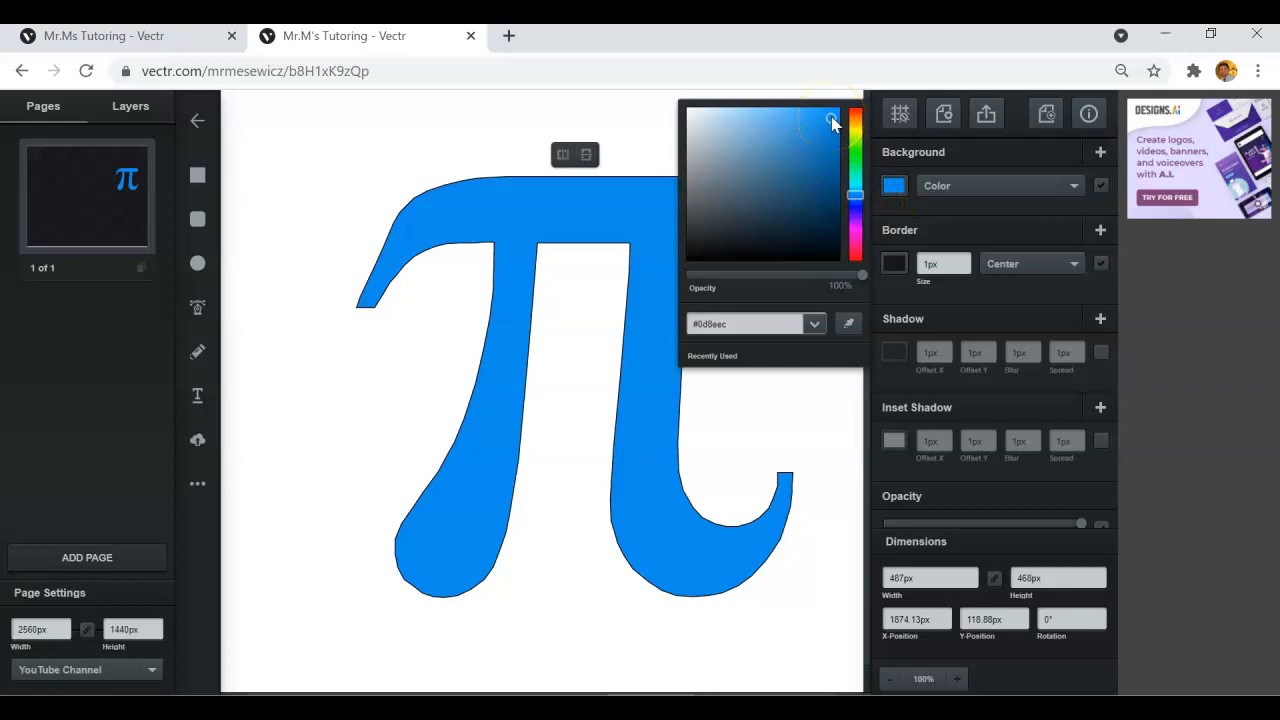
pyautogui.moveTo(831, 116); pyautogui.dragTo(840, 262)
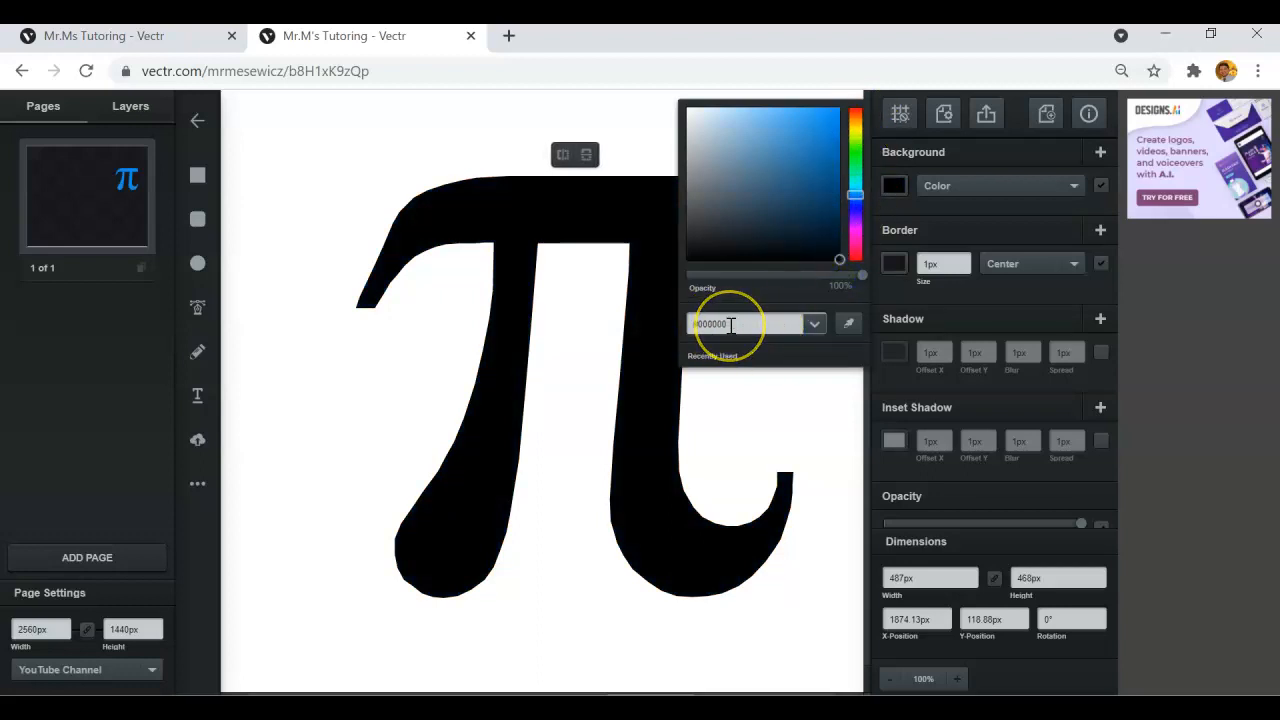
pyautogui.click(631, 135)
pyautogui.click(703, 218)
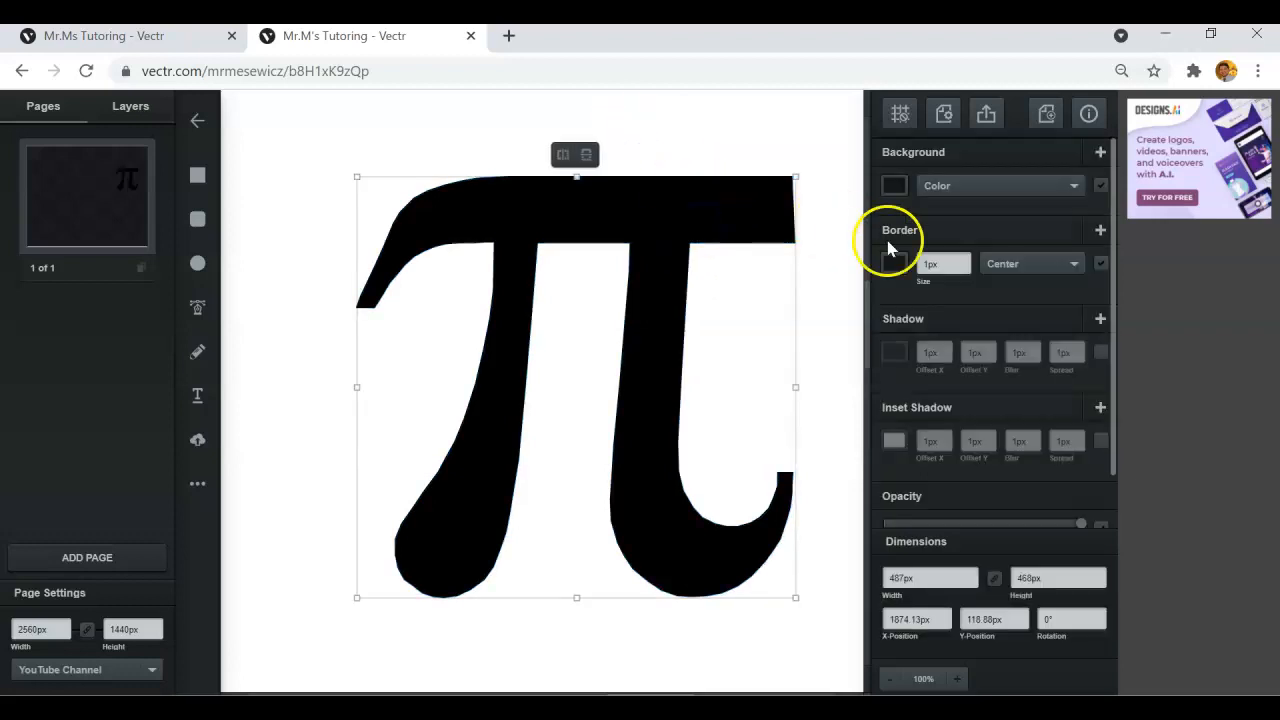
# Turn off the pi shape's border and deselect the shape
pyautogui.click(1100, 266)
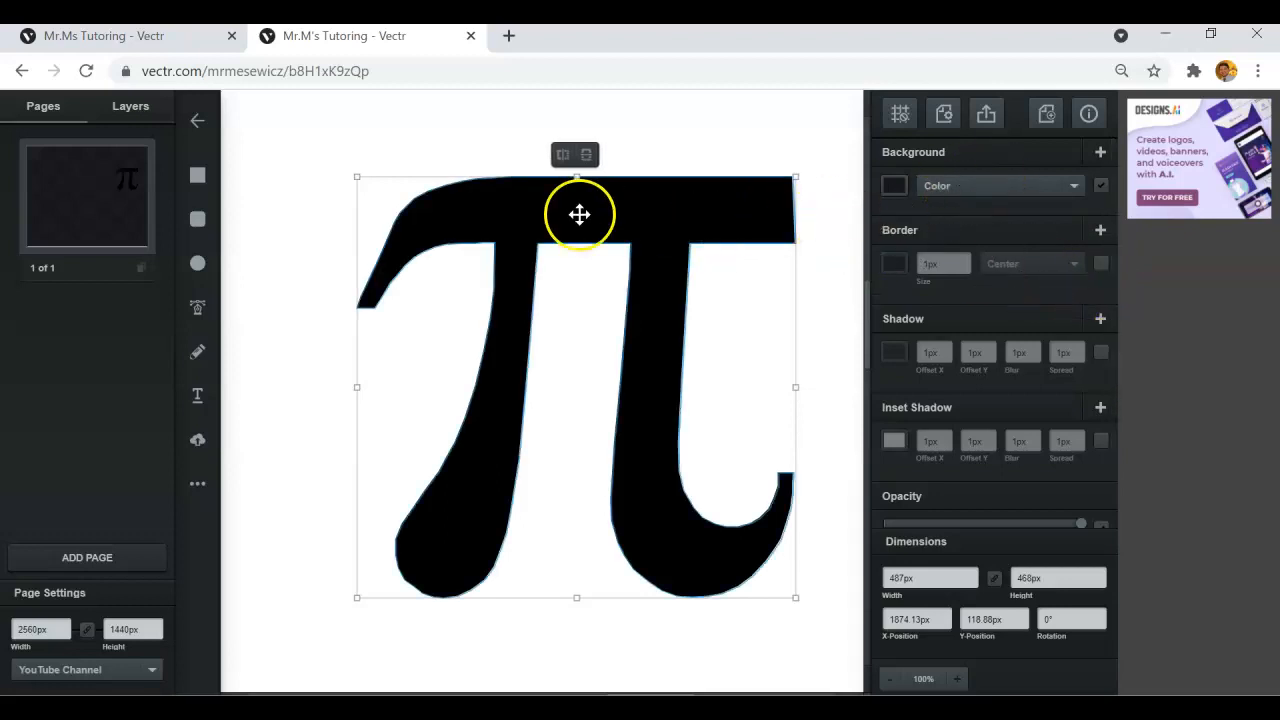
pyautogui.scroll(-3, 529, 238)
pyautogui.scroll(3, 529, 239)
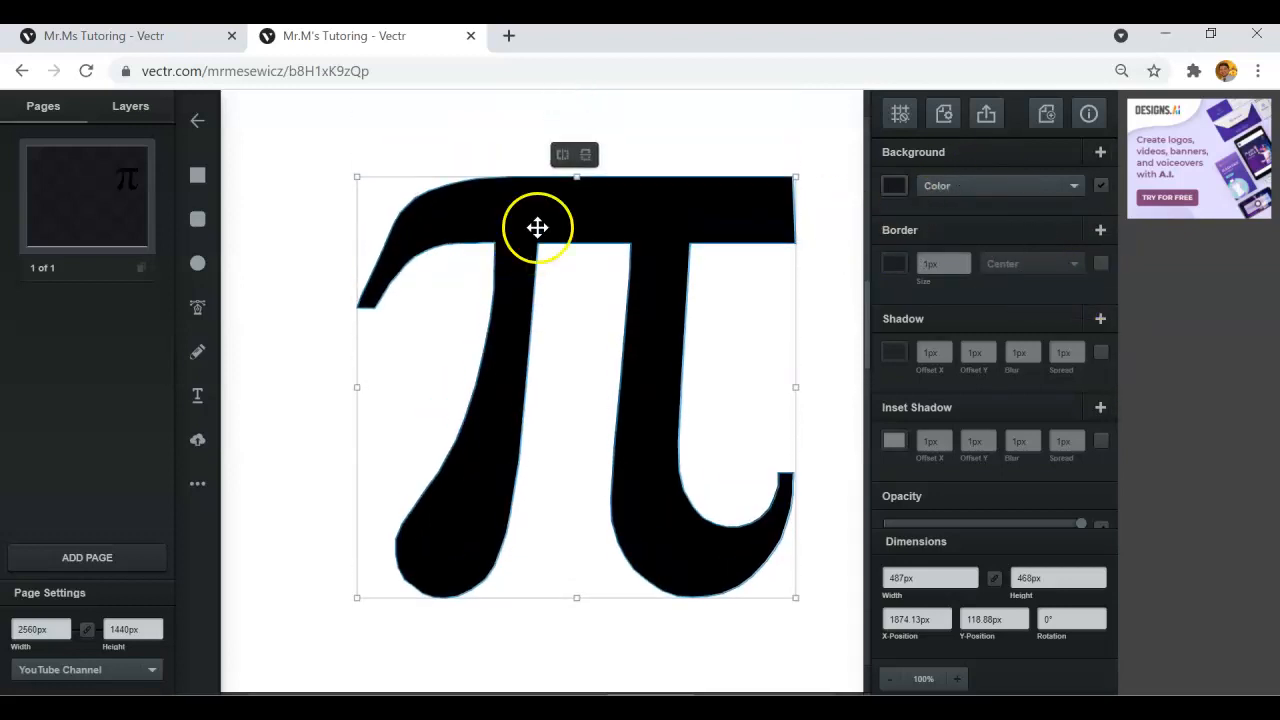
pyautogui.click(429, 152)
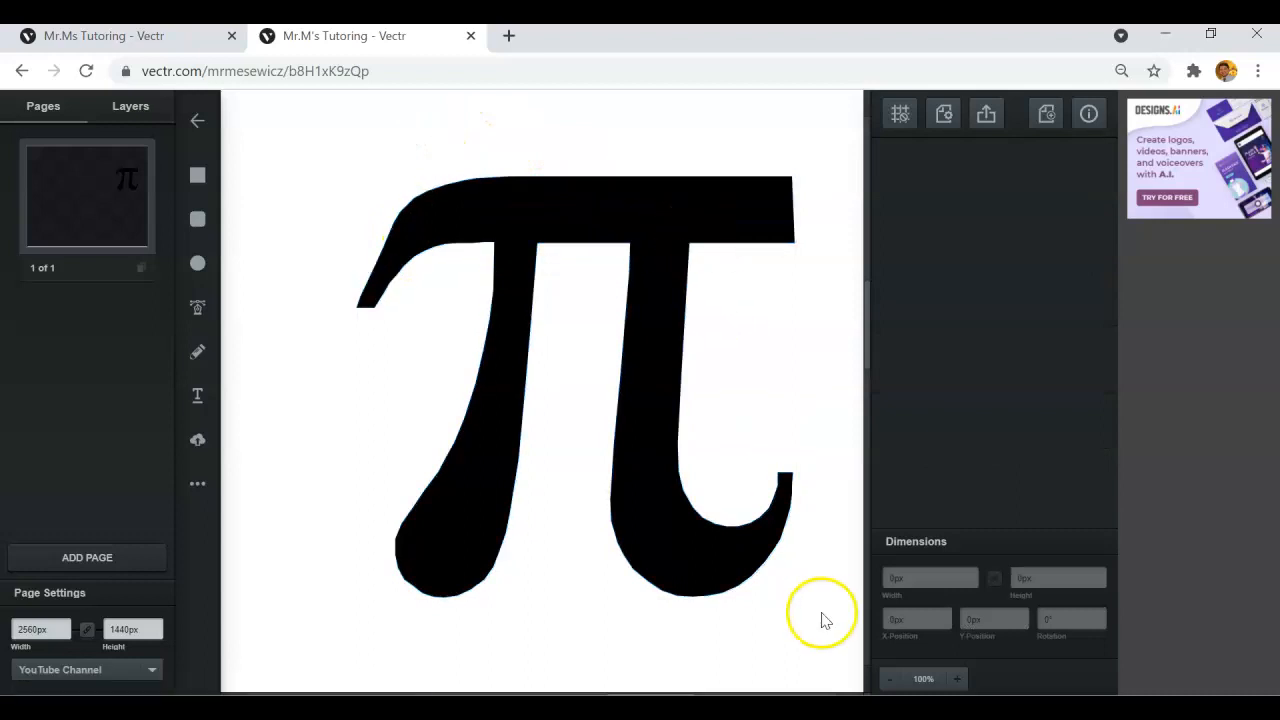
# Shift the pi symbol to about X 1898 px, Y 127 px and compare the page with the original banner in the other Vectr file
pyautogui.click(889, 680)
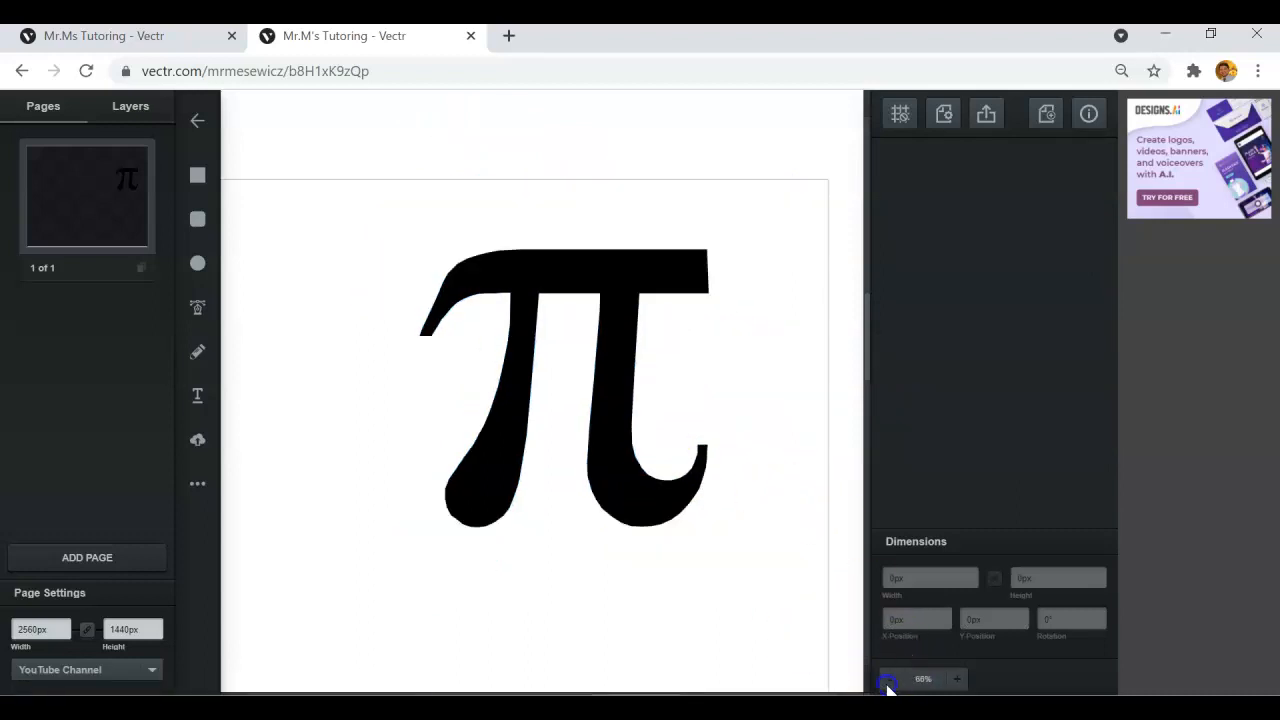
pyautogui.click(889, 680)
pyautogui.click(889, 682)
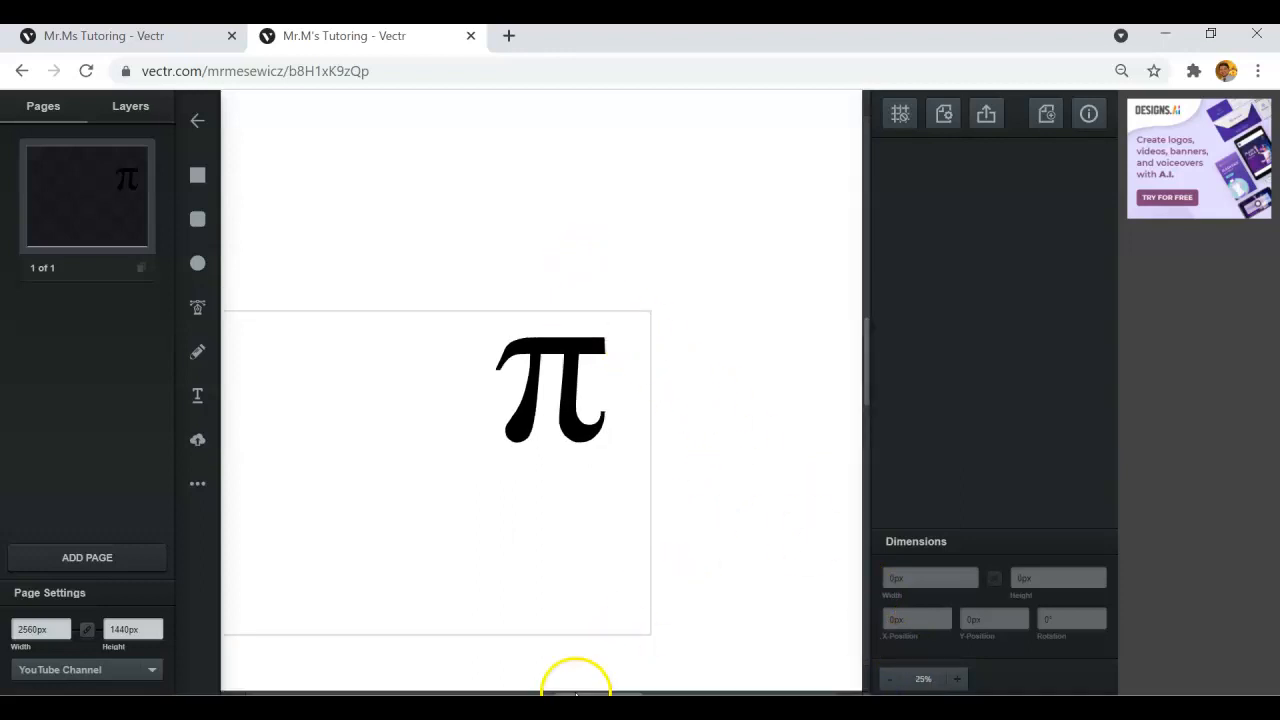
pyautogui.moveTo(574, 689); pyautogui.dragTo(545, 688)
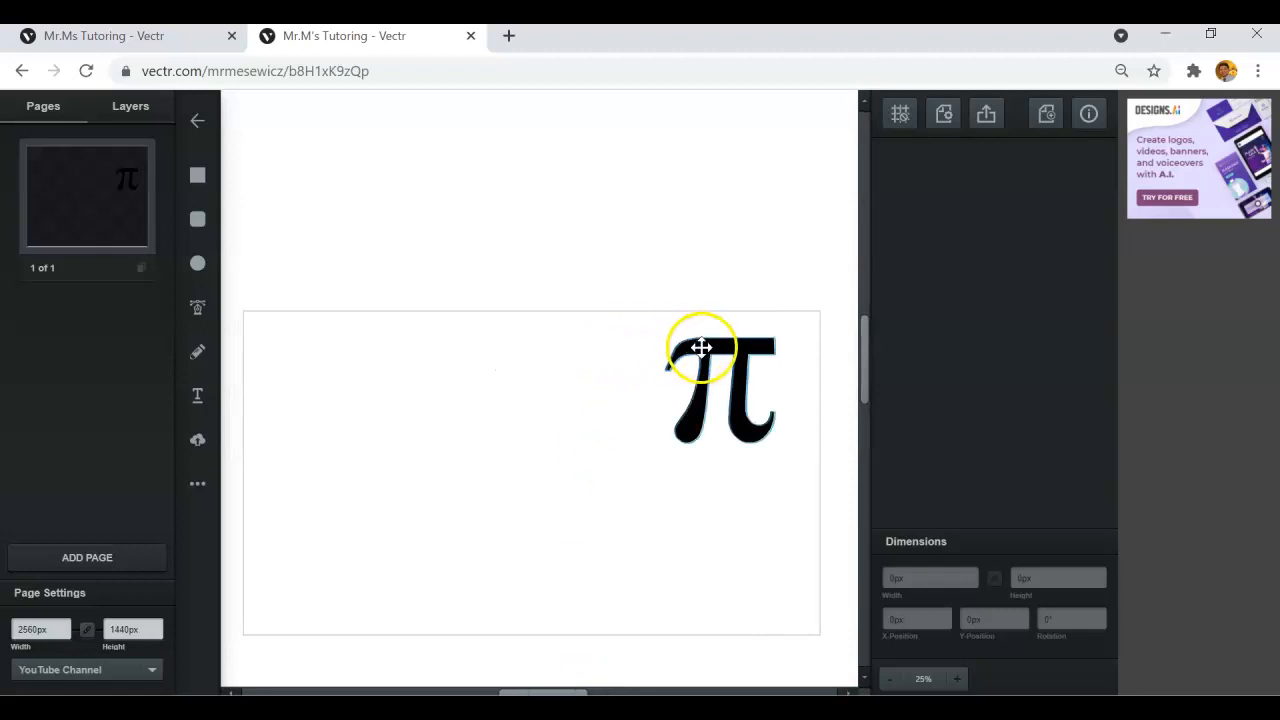
pyautogui.moveTo(698, 349); pyautogui.dragTo(704, 349)
pyautogui.click(128, 35)
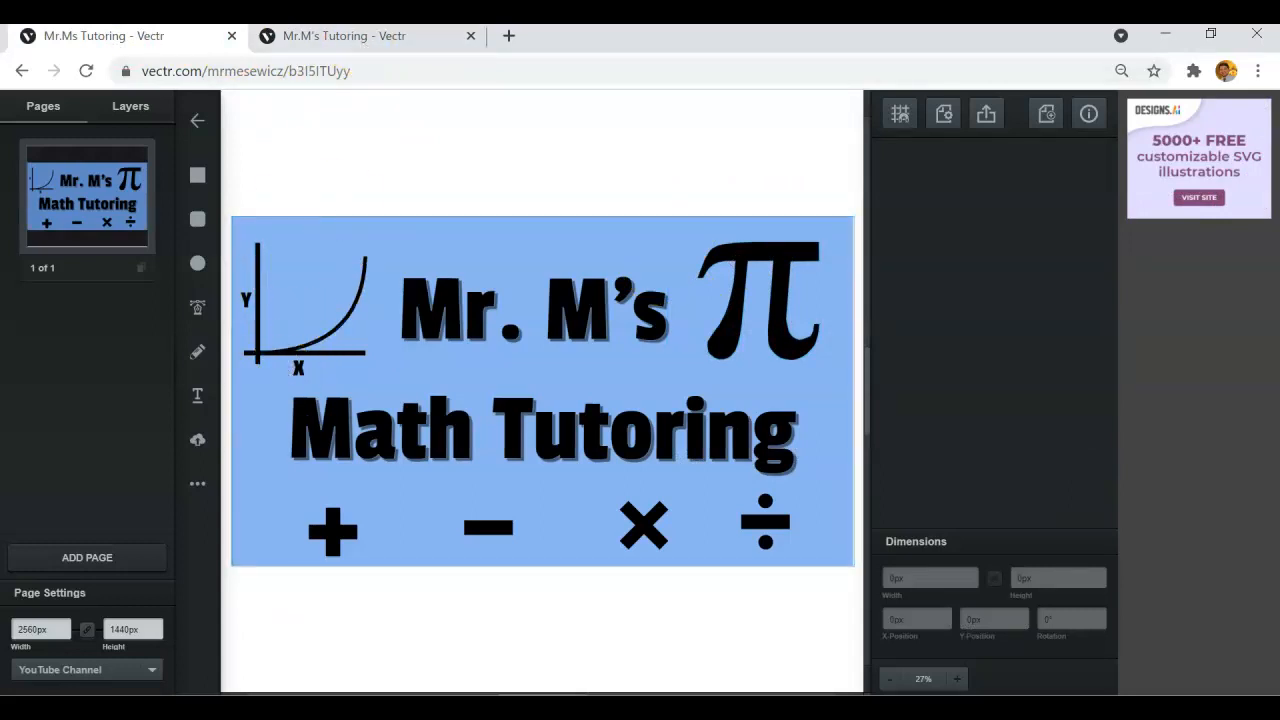
pyautogui.click(395, 35)
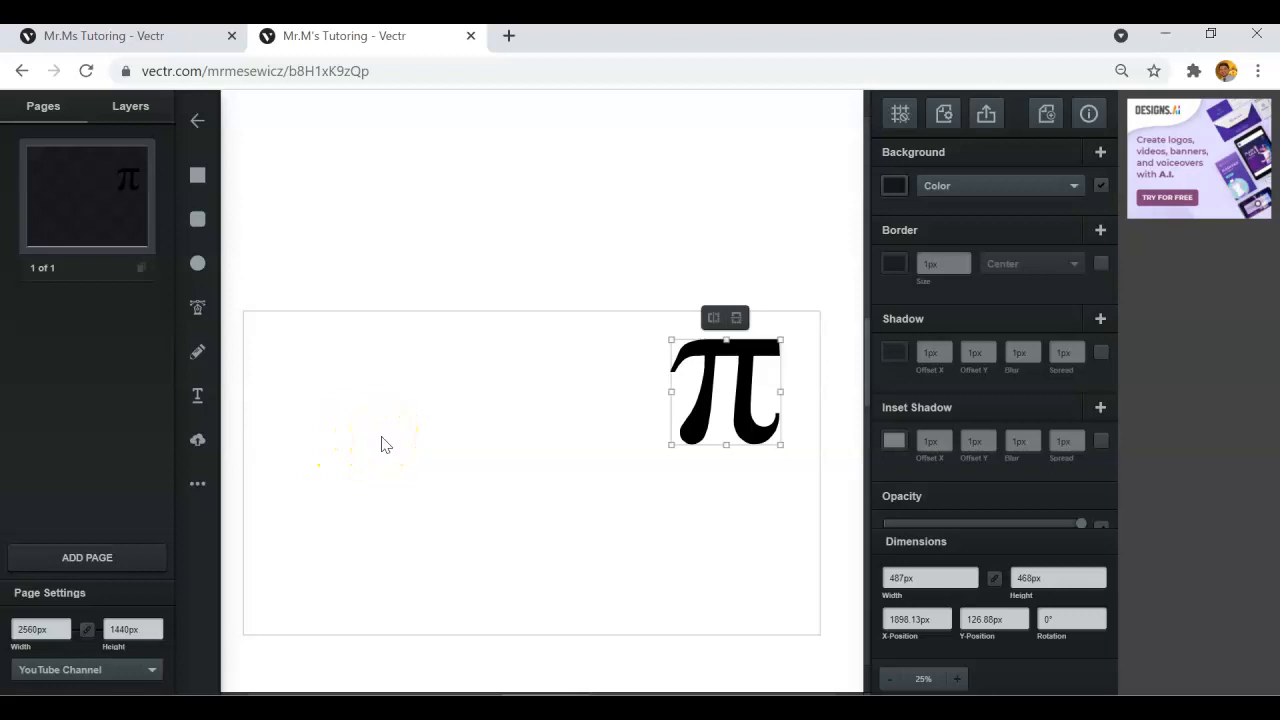
# Check the layout of the original banner in the other Vectr file, and move the pi symbol to about X 1970 px, Y 99 px
pyautogui.click(296, 360)
pyautogui.click(285, 342)
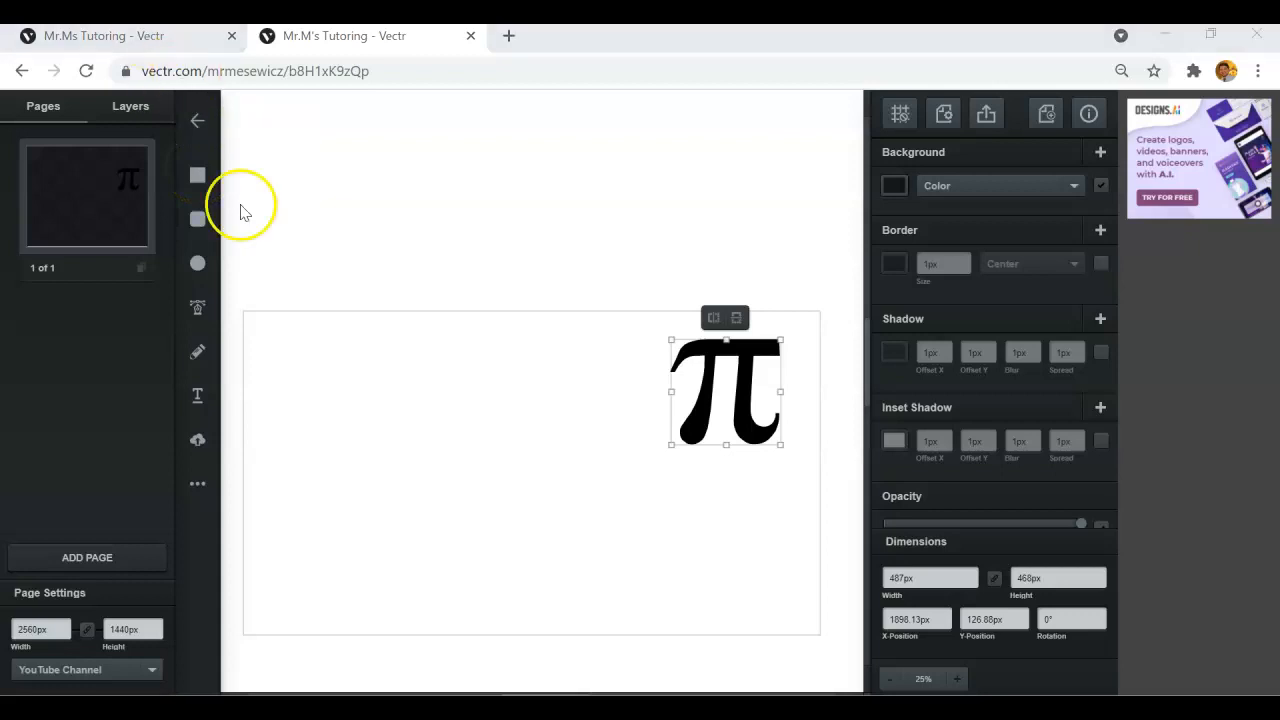
pyautogui.click(172, 38)
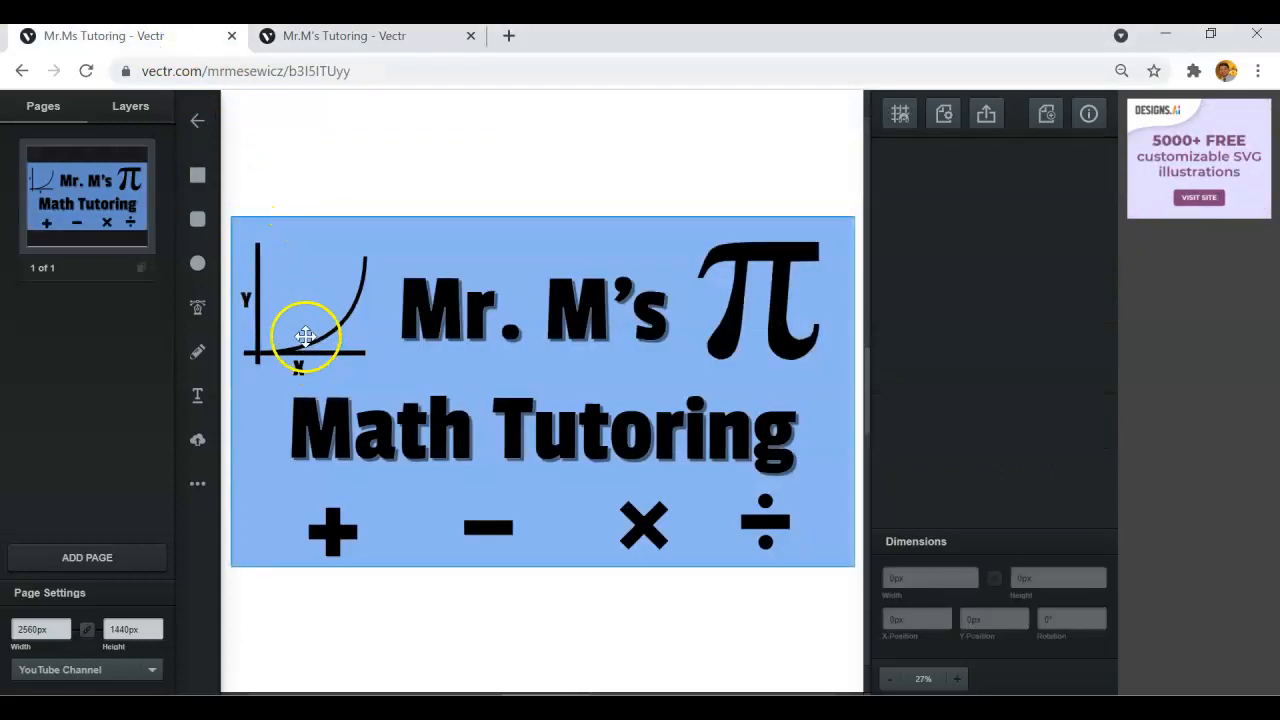
pyautogui.click(295, 37)
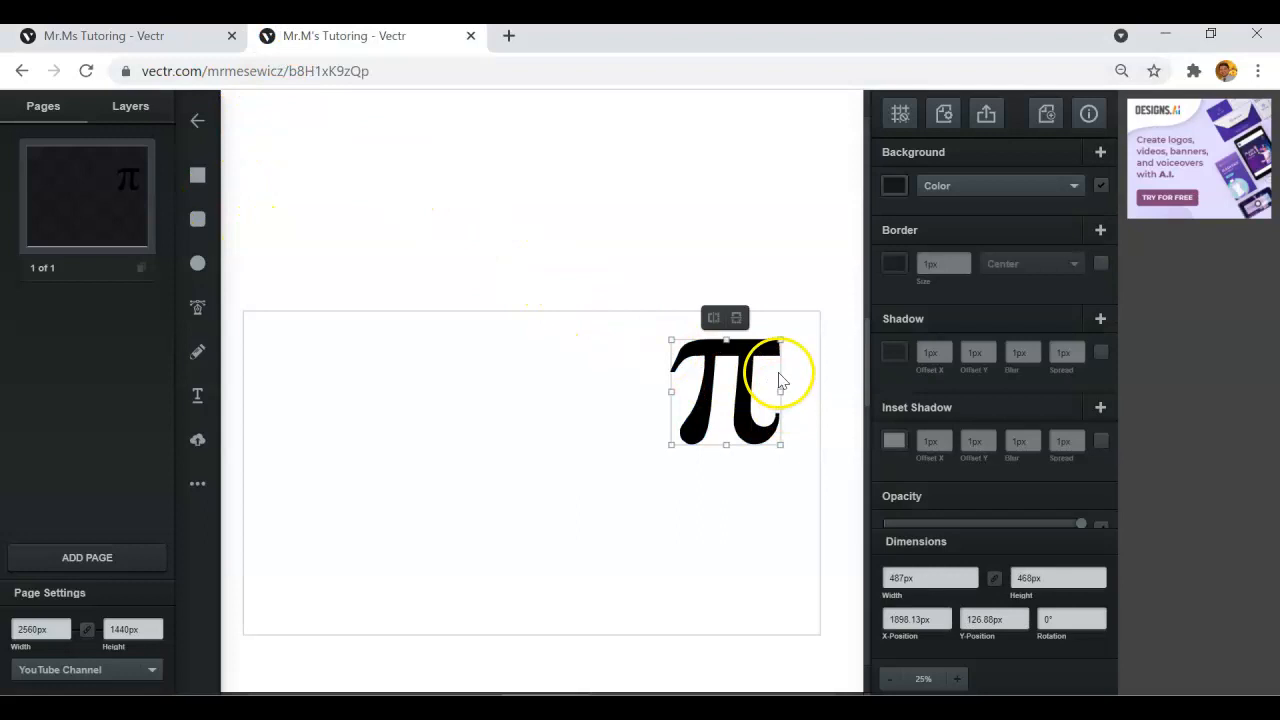
pyautogui.moveTo(751, 348); pyautogui.dragTo(767, 342)
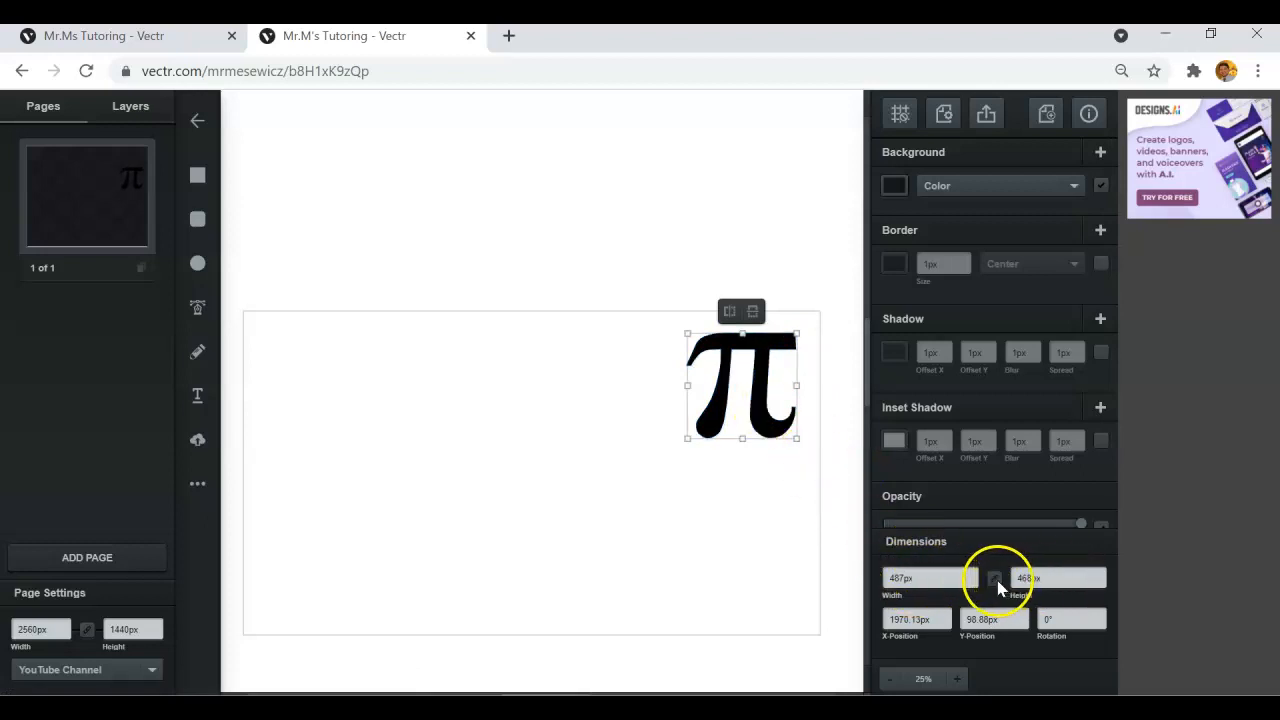
# Scale the pi symbol proportionally to a height of 500 px and reposition it at about X 1938 px, Y 83 px
pyautogui.click(954, 578)
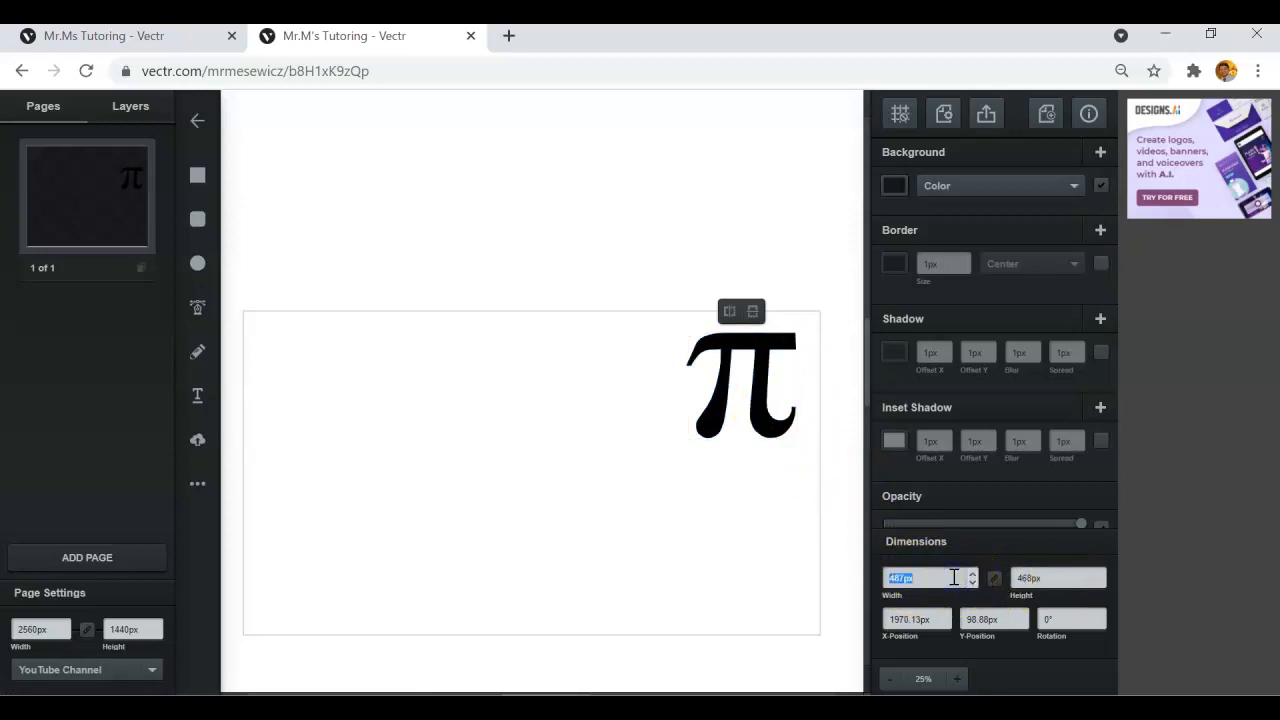
pyautogui.click(1026, 578)
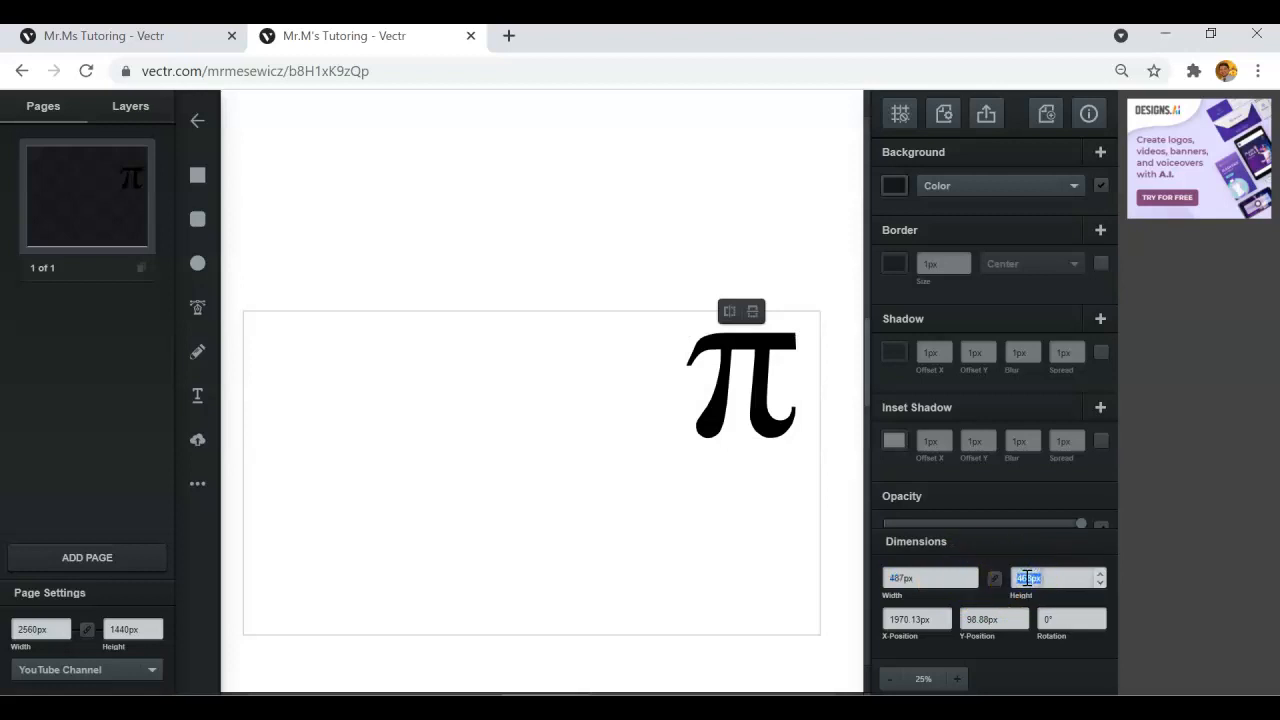
pyautogui.write('500')
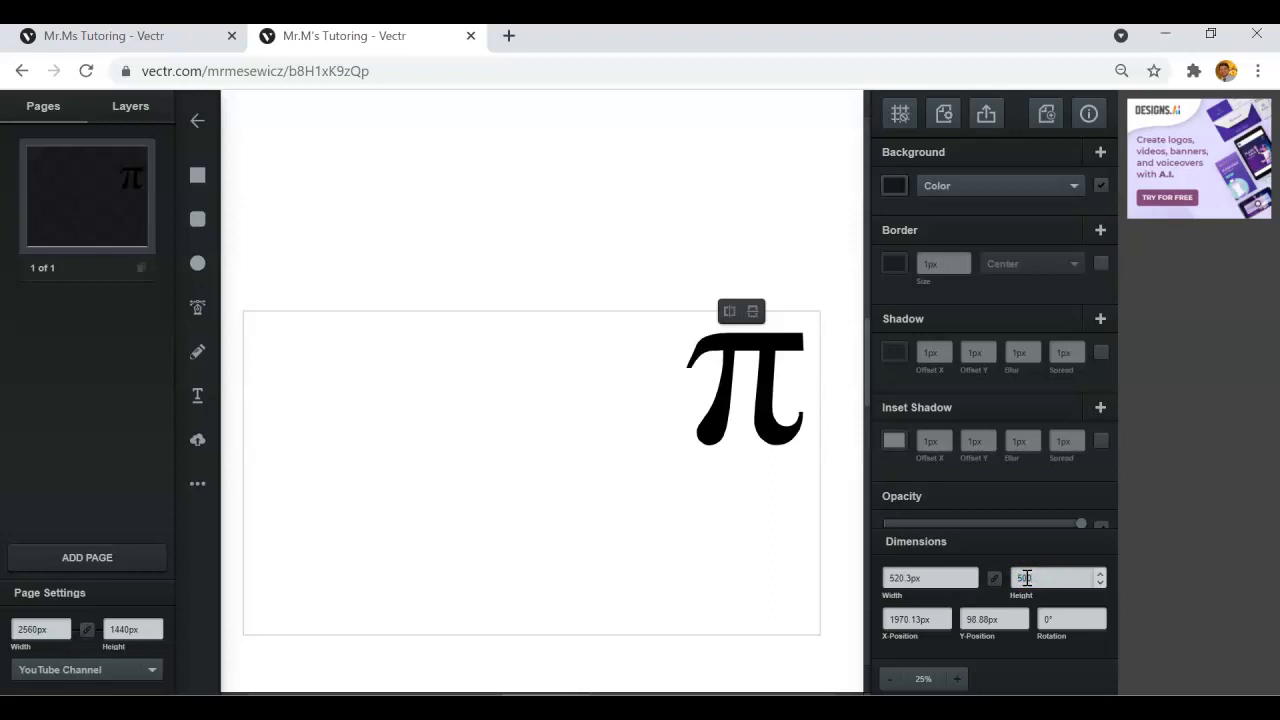
pyautogui.click(752, 505)
pyautogui.moveTo(737, 343); pyautogui.dragTo(730, 346)
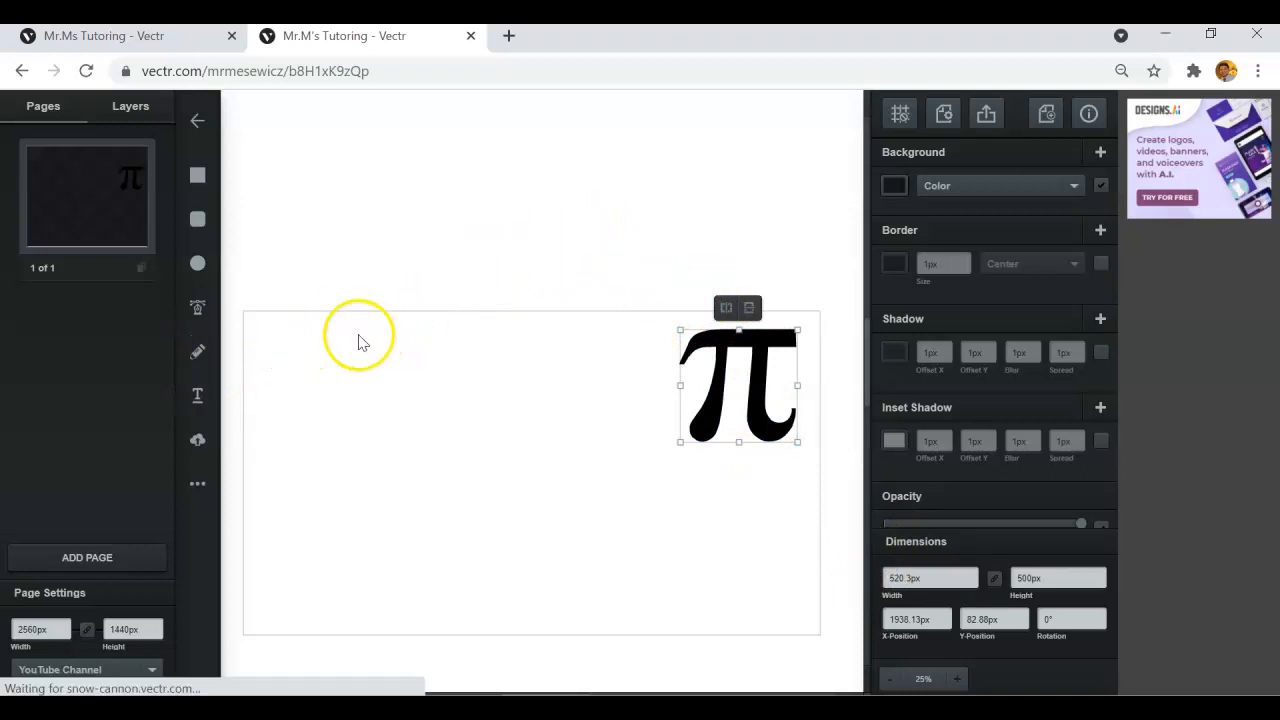
# Draw a narrow vertical rectangle near the page's upper-left corner, at about X 71 px, Y 51 px, and set its height to 500 px
pyautogui.click(199, 176)
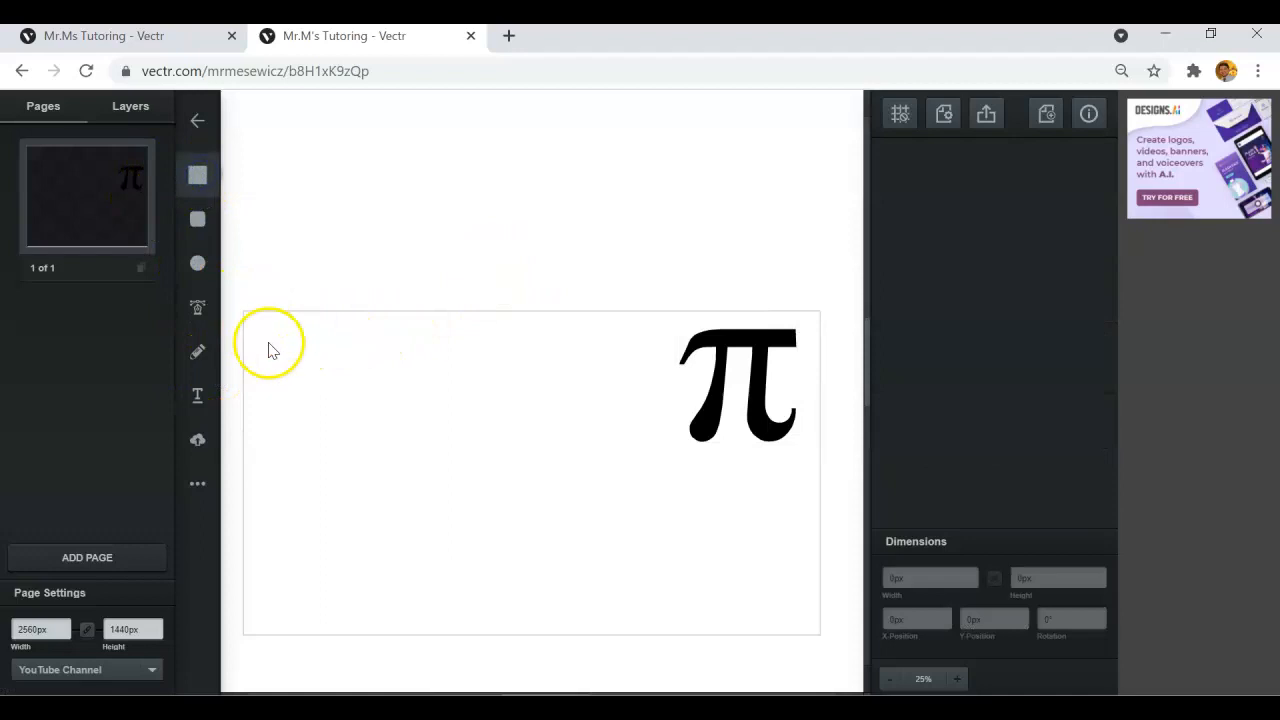
pyautogui.moveTo(261, 322); pyautogui.dragTo(268, 458)
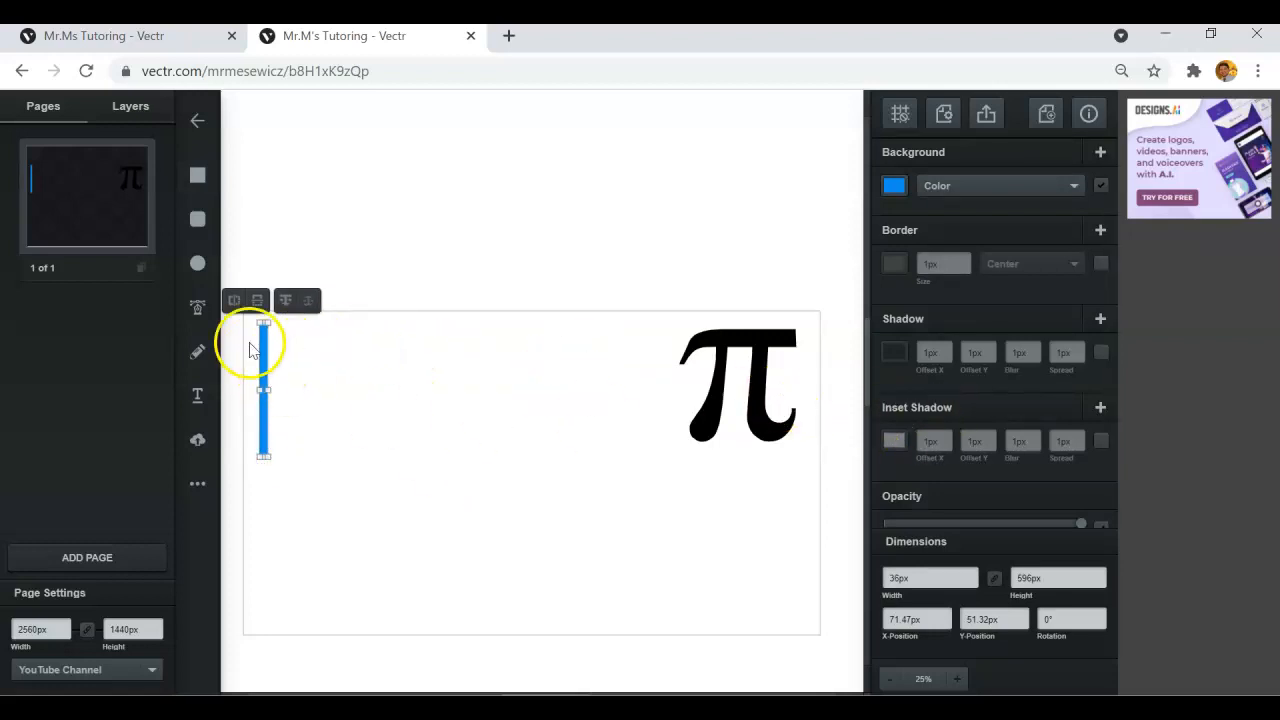
pyautogui.click(1045, 576)
pyautogui.write('500')
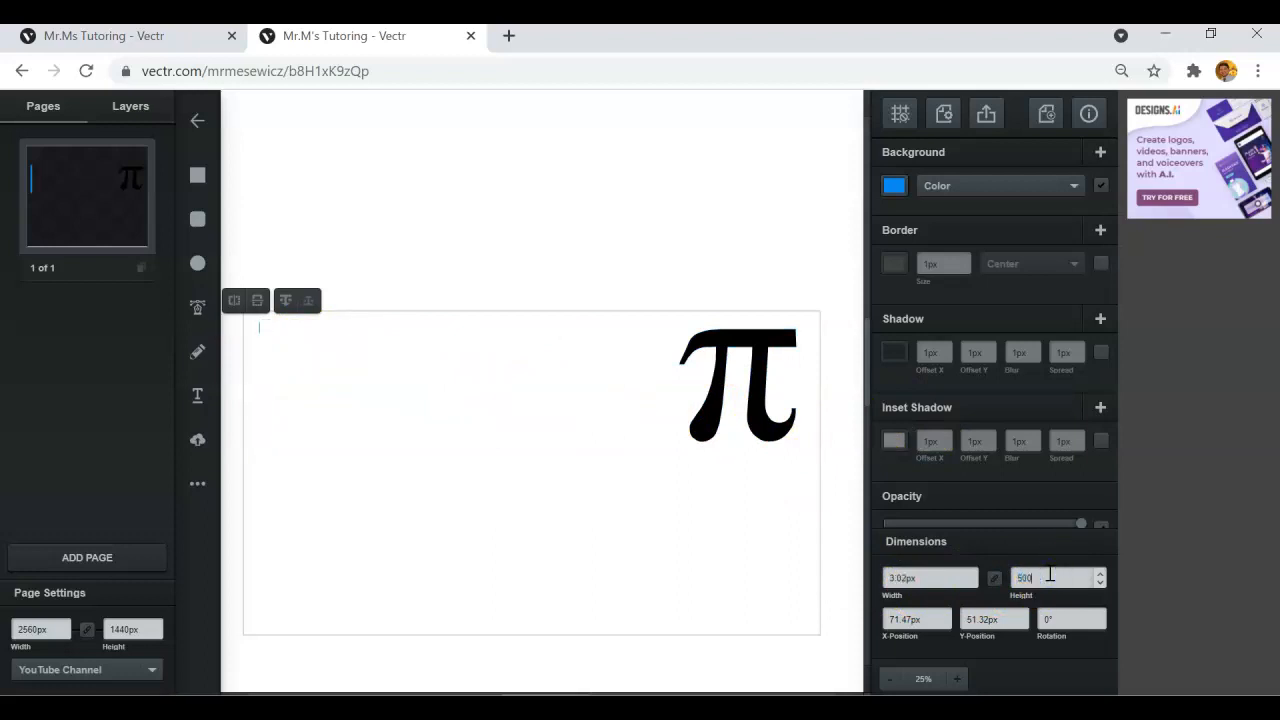
pyautogui.click(503, 494)
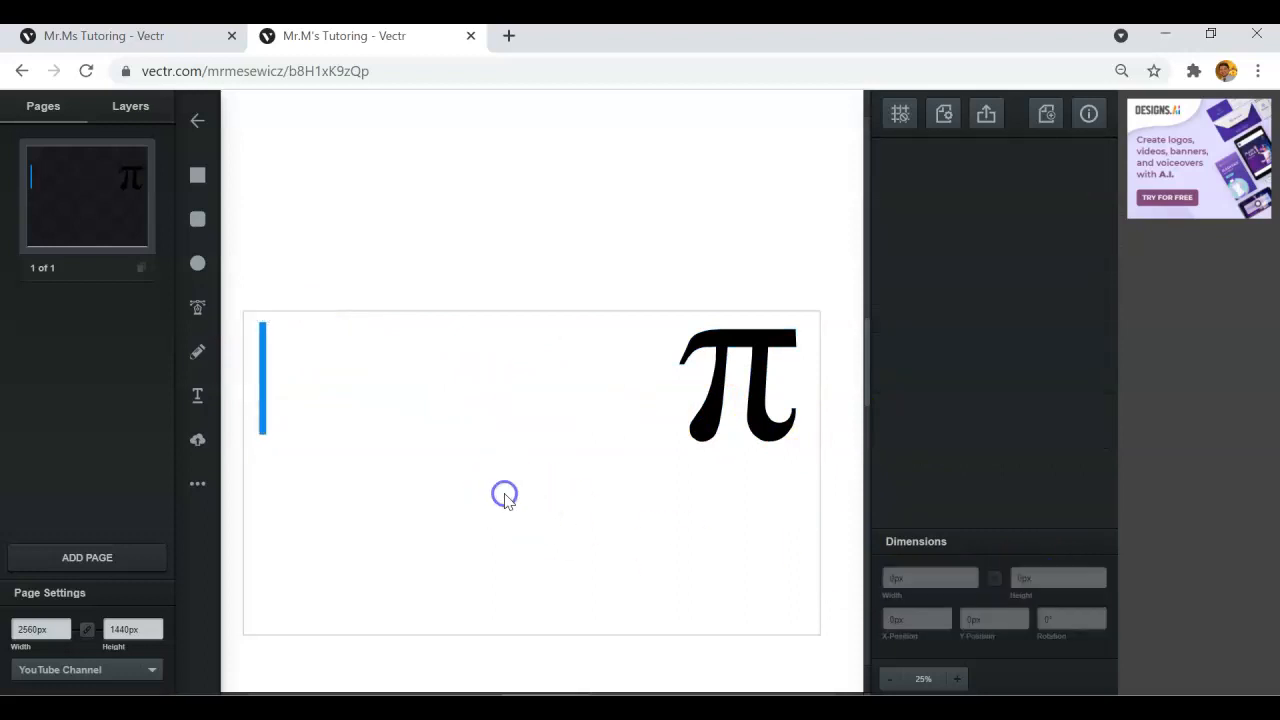
# Set the vertical bar's width to 20 px without changing its height and move it to about X 139 px, Y 83 px
pyautogui.click(265, 366)
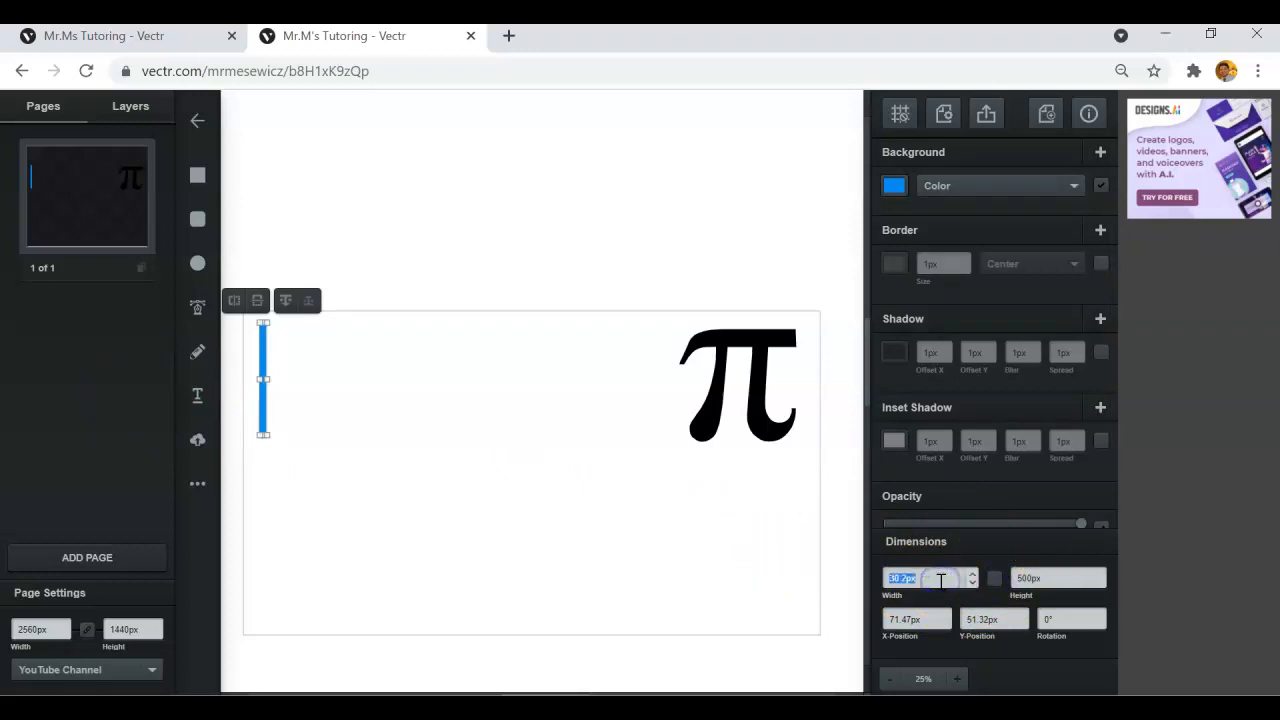
pyautogui.write('20')
pyautogui.click(772, 591)
pyautogui.moveTo(262, 362); pyautogui.dragTo(277, 369)
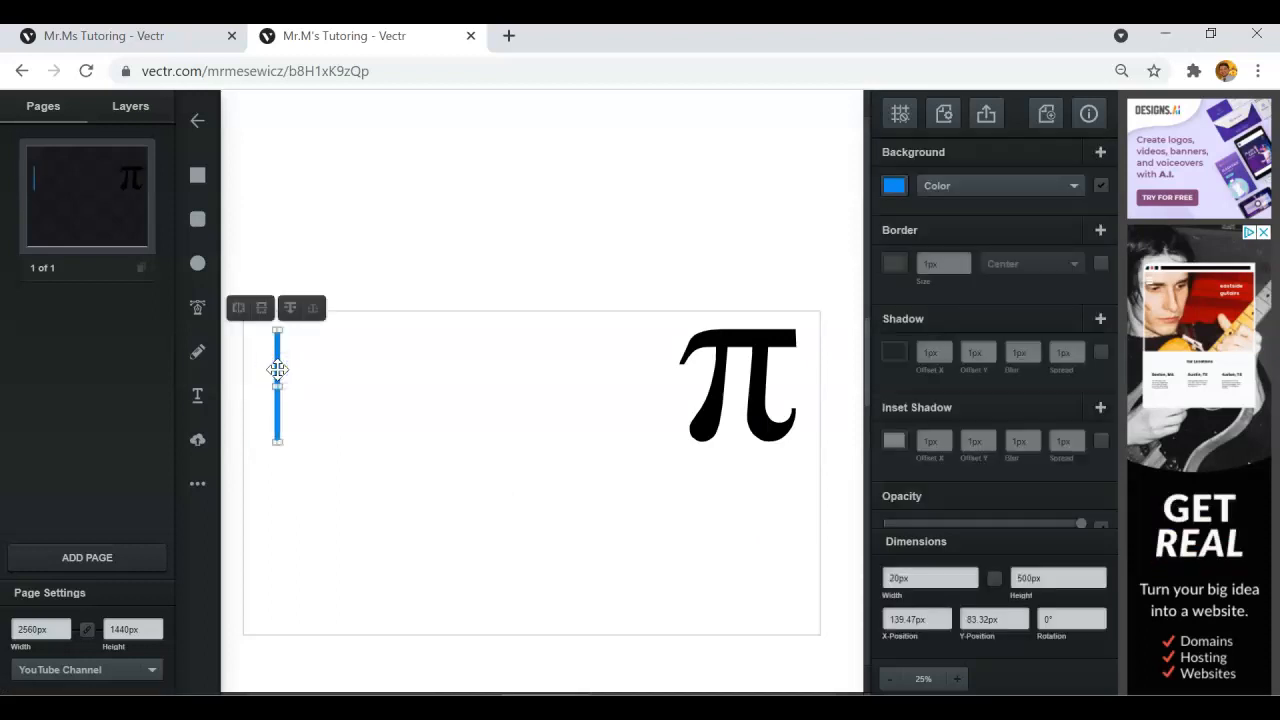
# Duplicate the vertical bar and place the copy to its right at about X 347 px, Y 116 px
pyautogui.rightClick(277, 369)
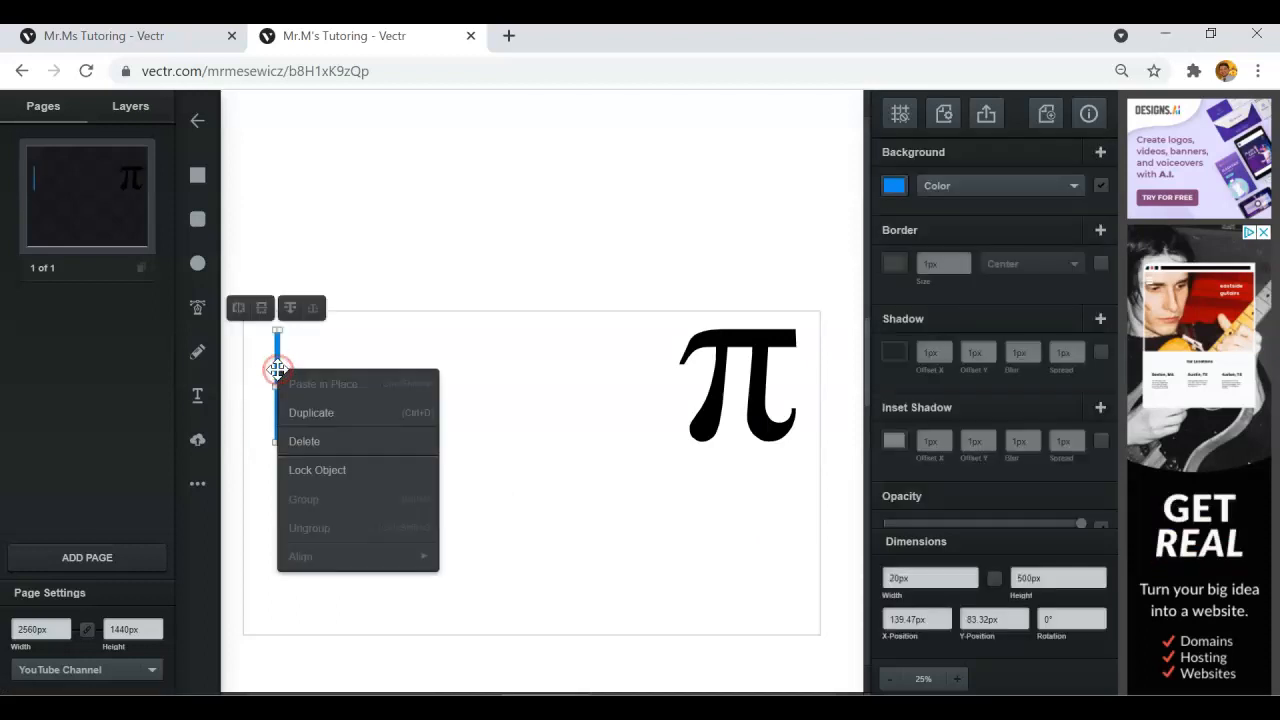
pyautogui.click(313, 409)
pyautogui.moveTo(289, 366); pyautogui.dragTo(319, 372)
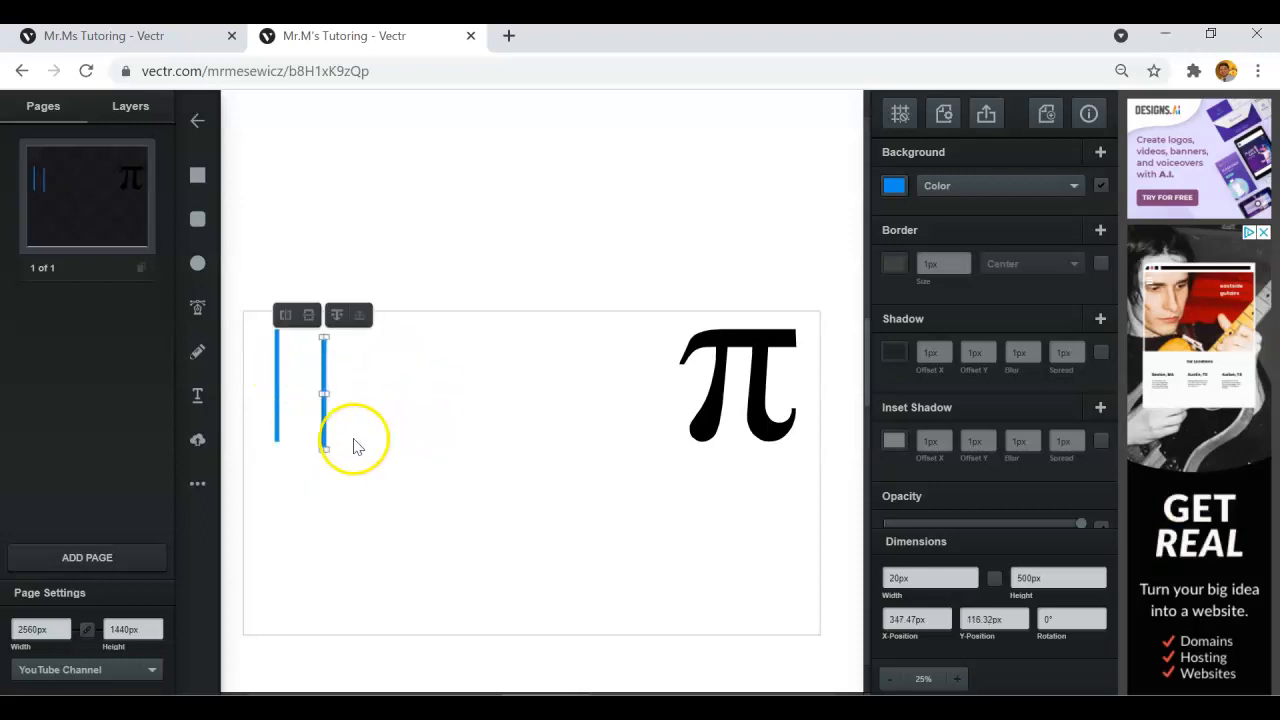
# Rotate the copied bar to 90° and position it across the lower end of the vertical bar as the horizontal axis
pyautogui.doubleClick(1062, 618)
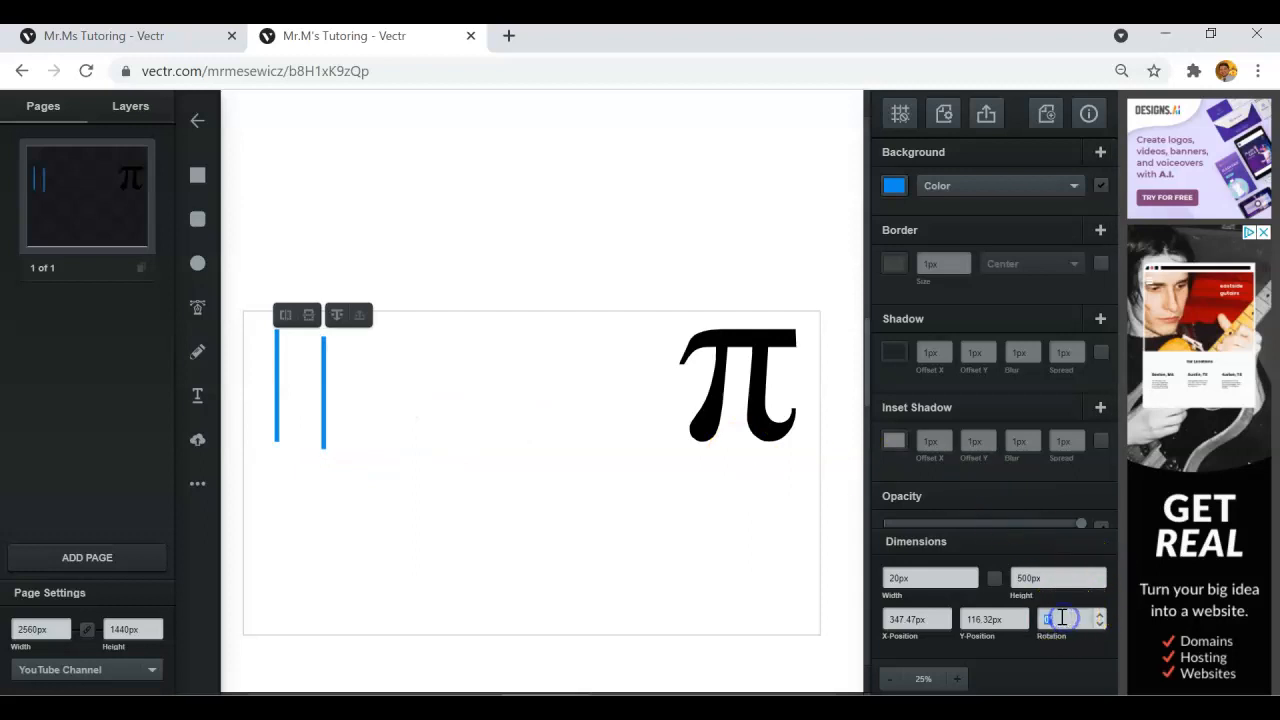
pyautogui.write('90')
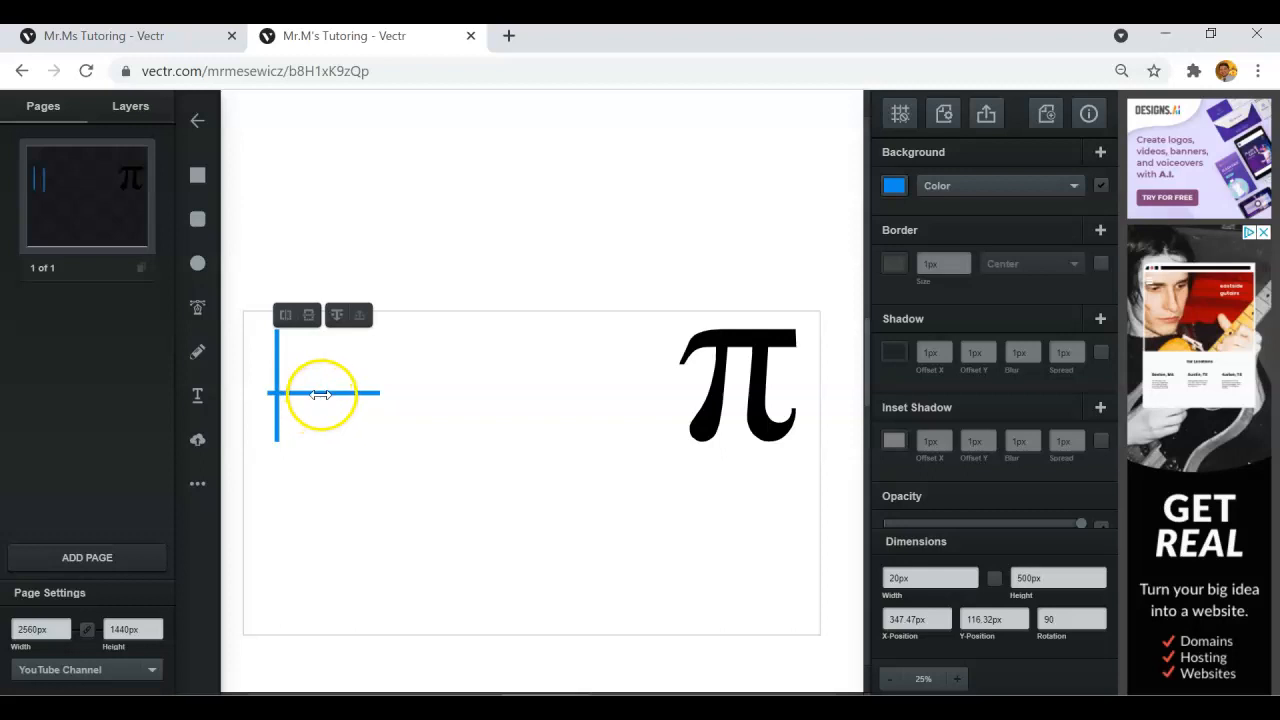
pyautogui.click(446, 423)
pyautogui.moveTo(356, 390); pyautogui.dragTo(347, 428)
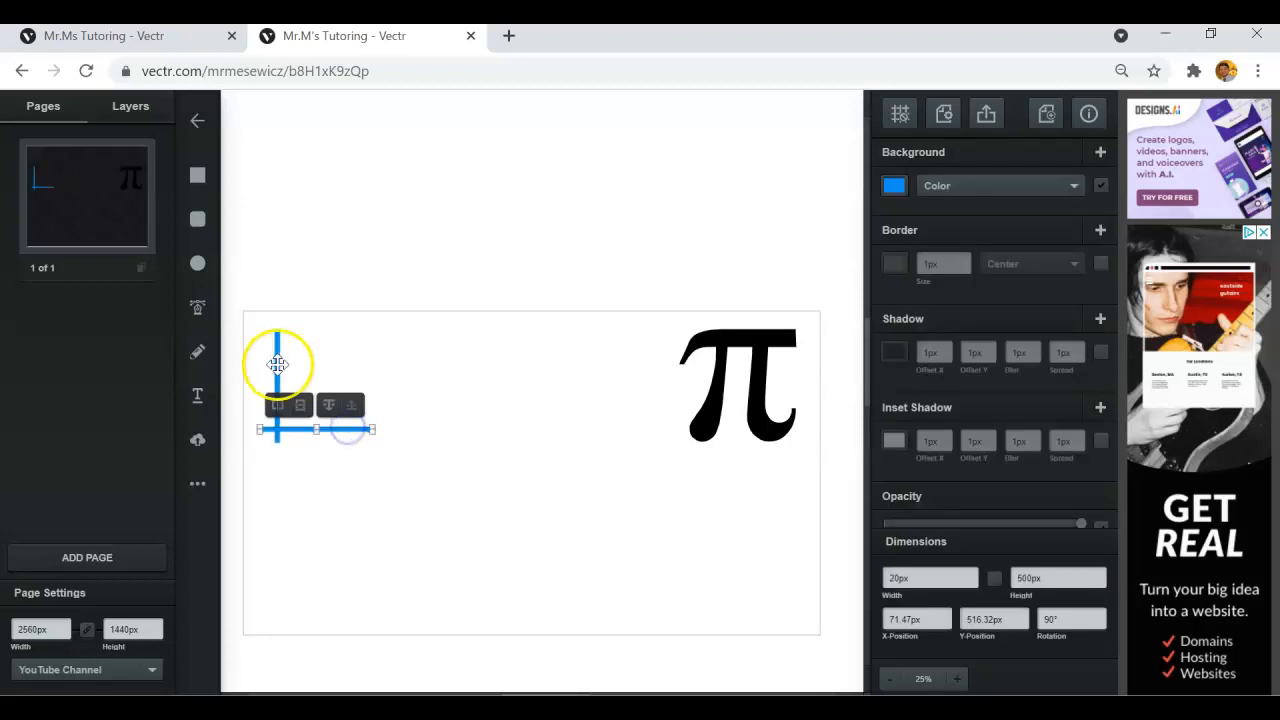
# Set the vertical bar's Y position to 82.88 px to match the pi symbol, and shift the horizontal bar slightly right
pyautogui.click(277, 364)
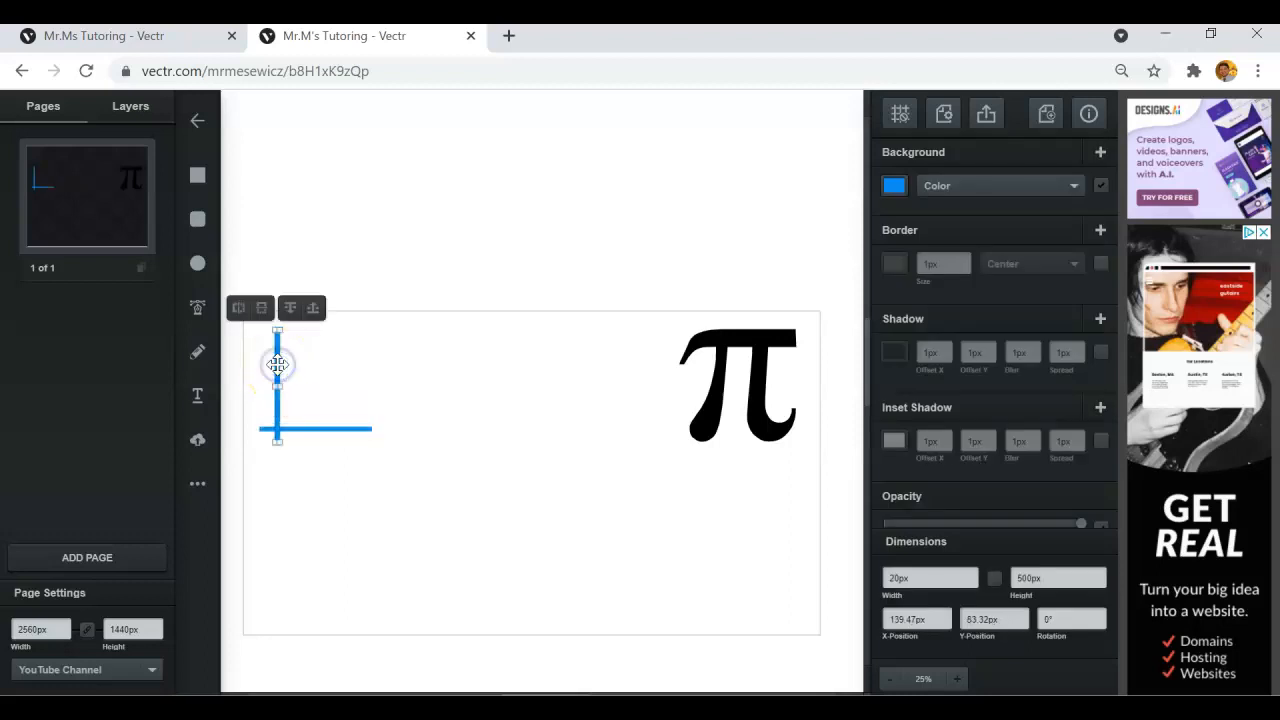
pyautogui.click(773, 341)
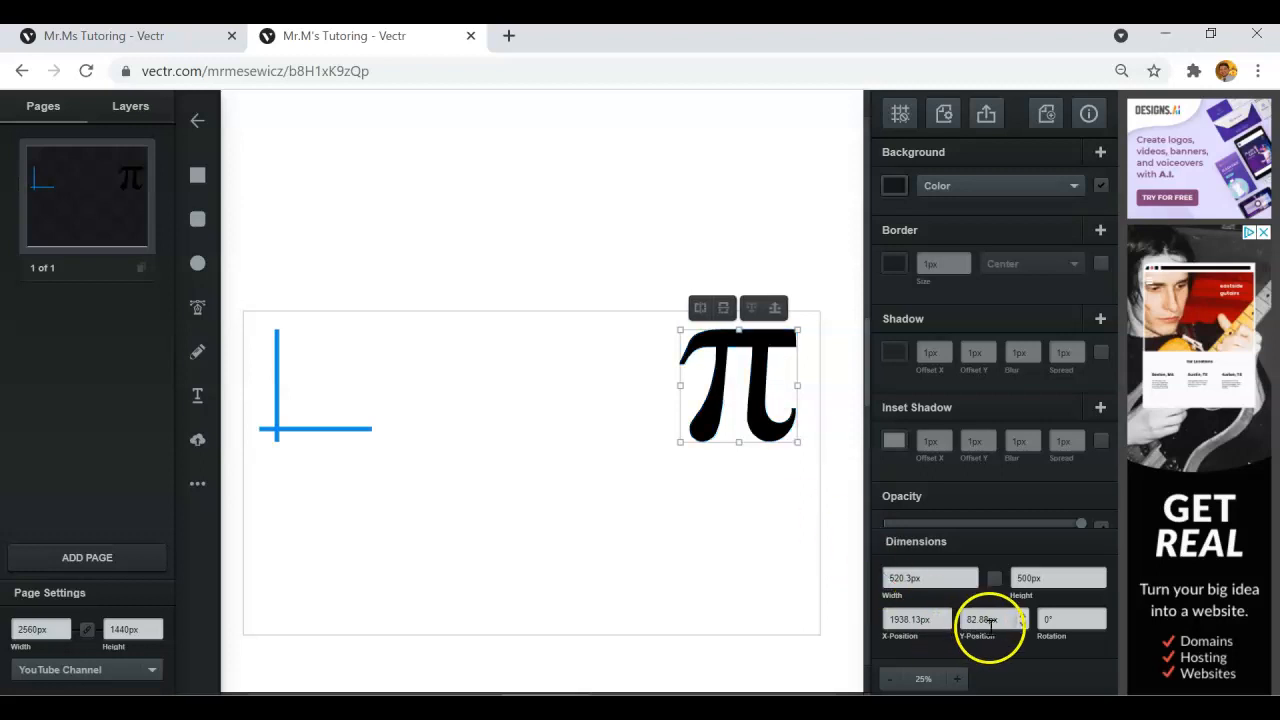
pyautogui.click(277, 360)
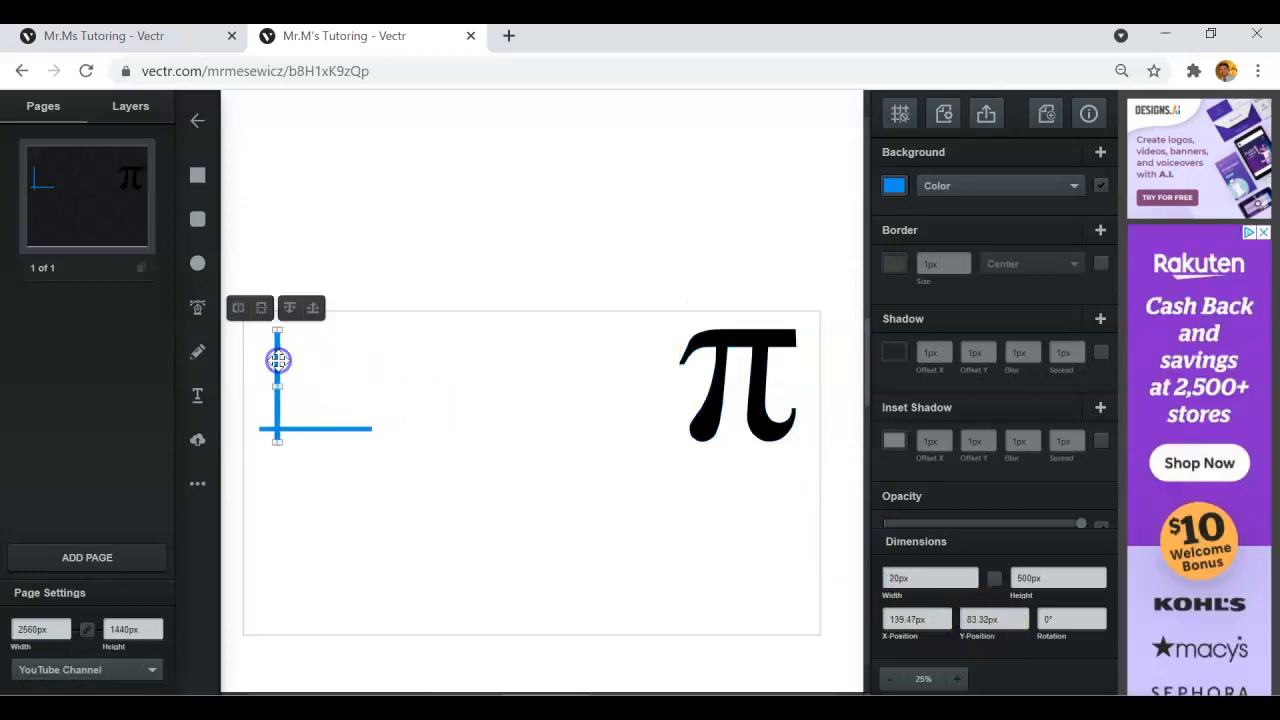
pyautogui.click(988, 620)
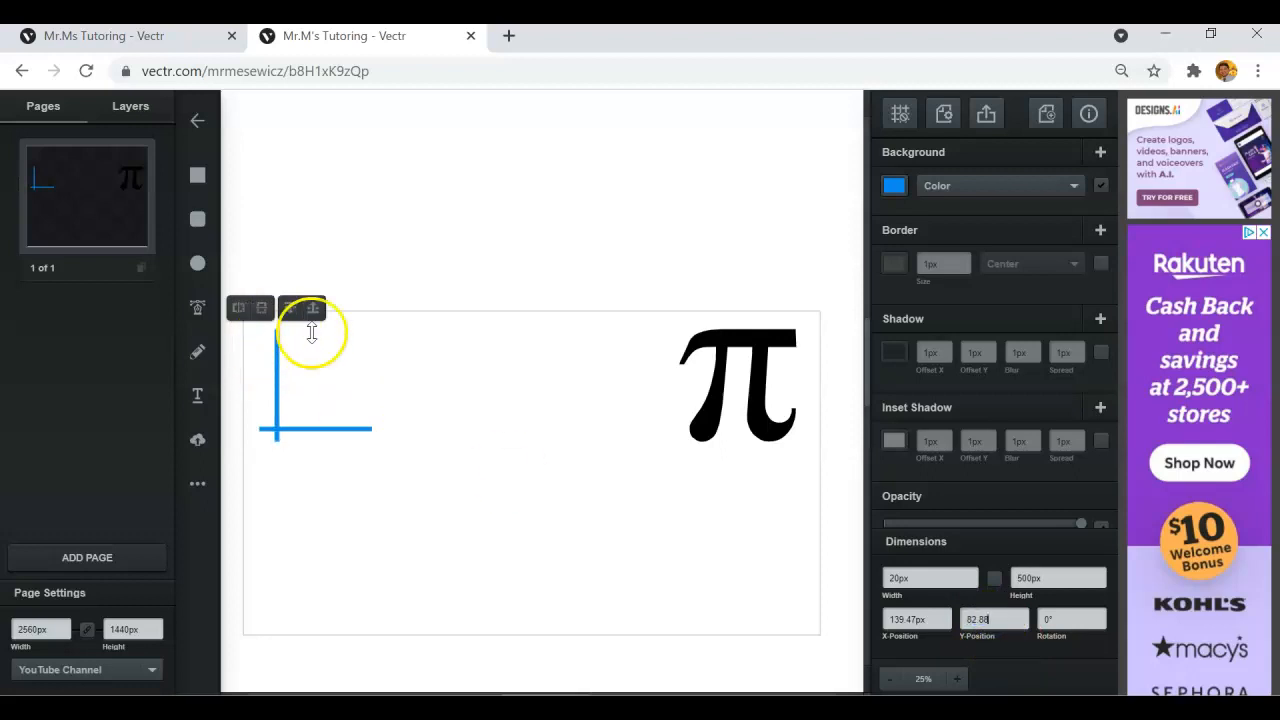
pyautogui.moveTo(328, 430); pyautogui.dragTo(331, 430)
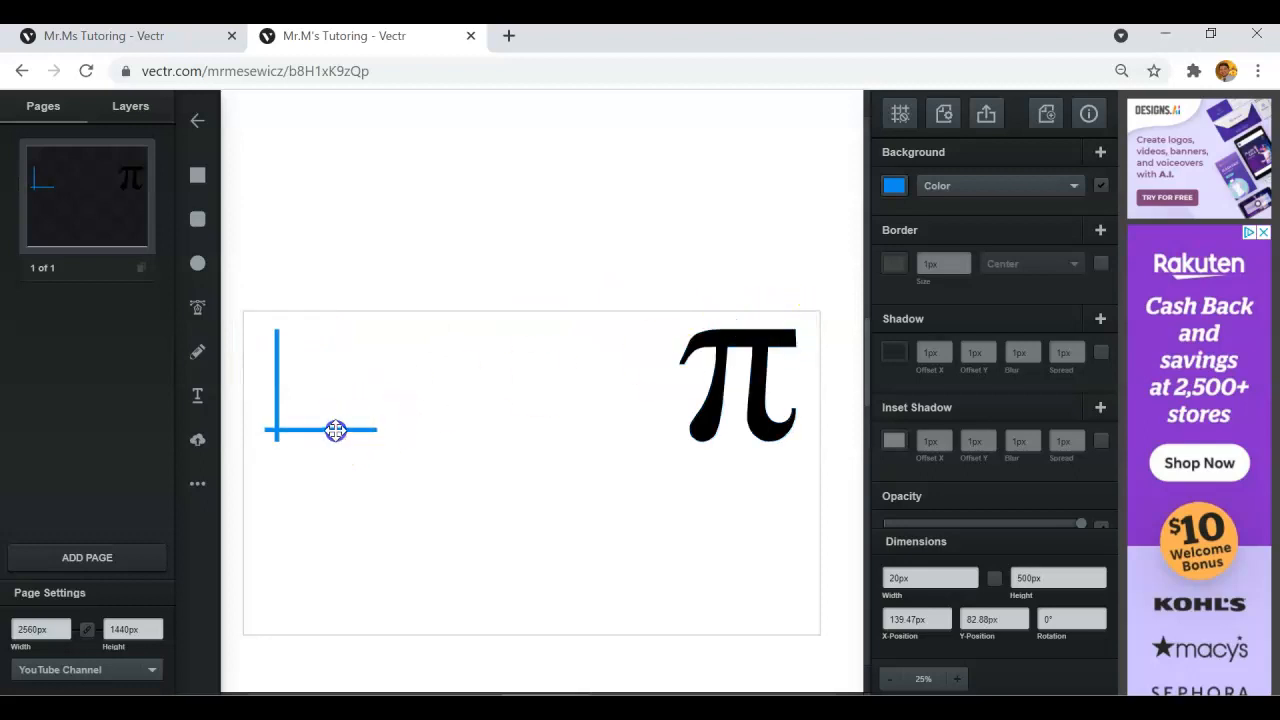
pyautogui.click(375, 520)
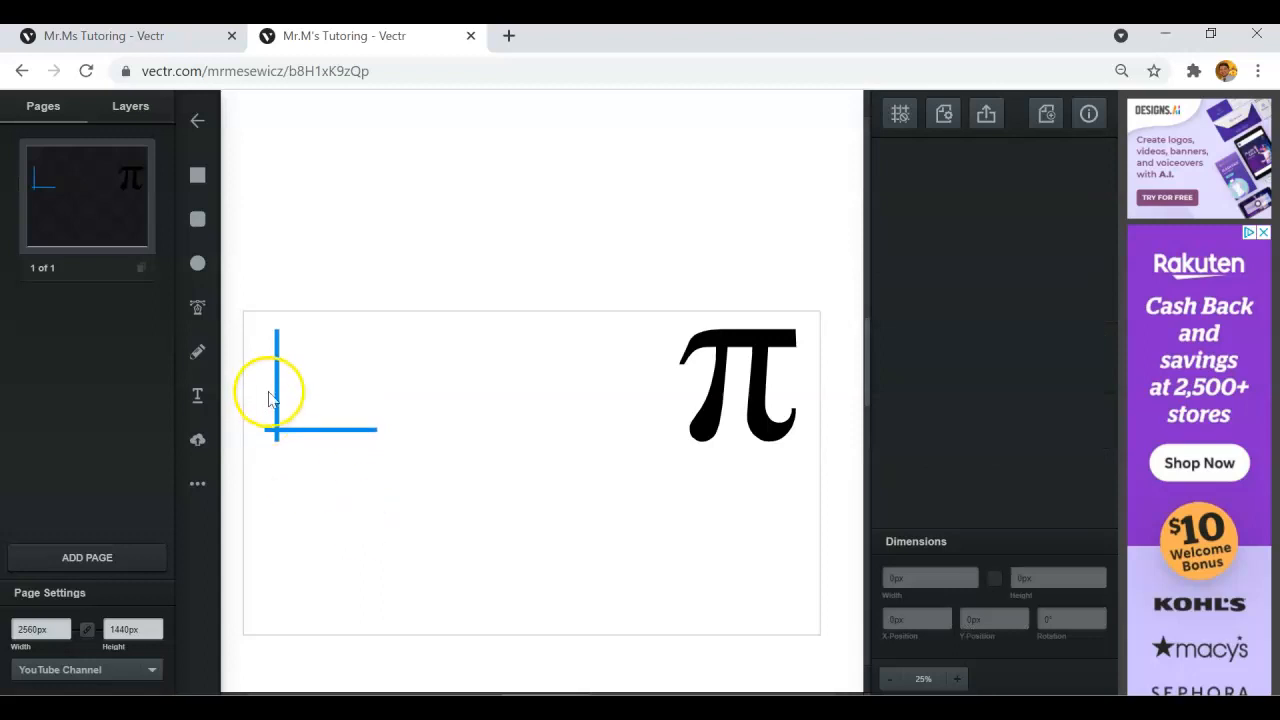
# Select both axis bars together and change their fill color to black
pyautogui.moveTo(245, 318); pyautogui.dragTo(392, 459)
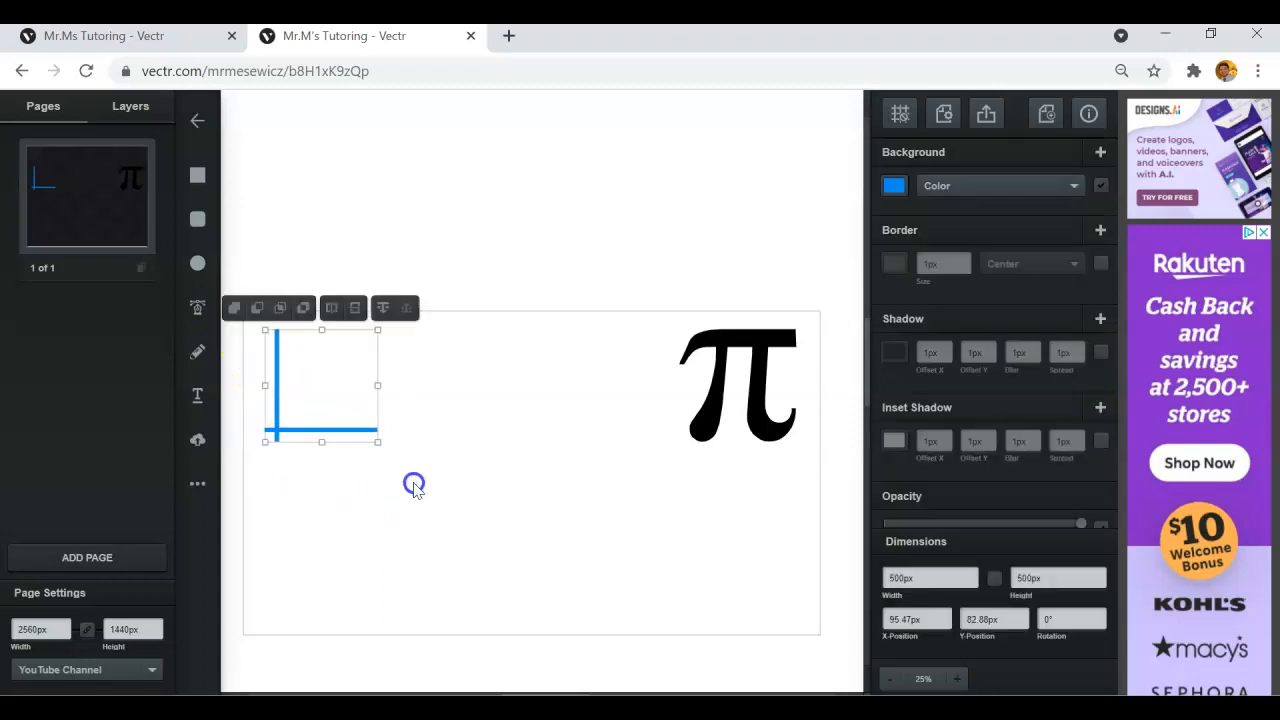
pyautogui.click(890, 184)
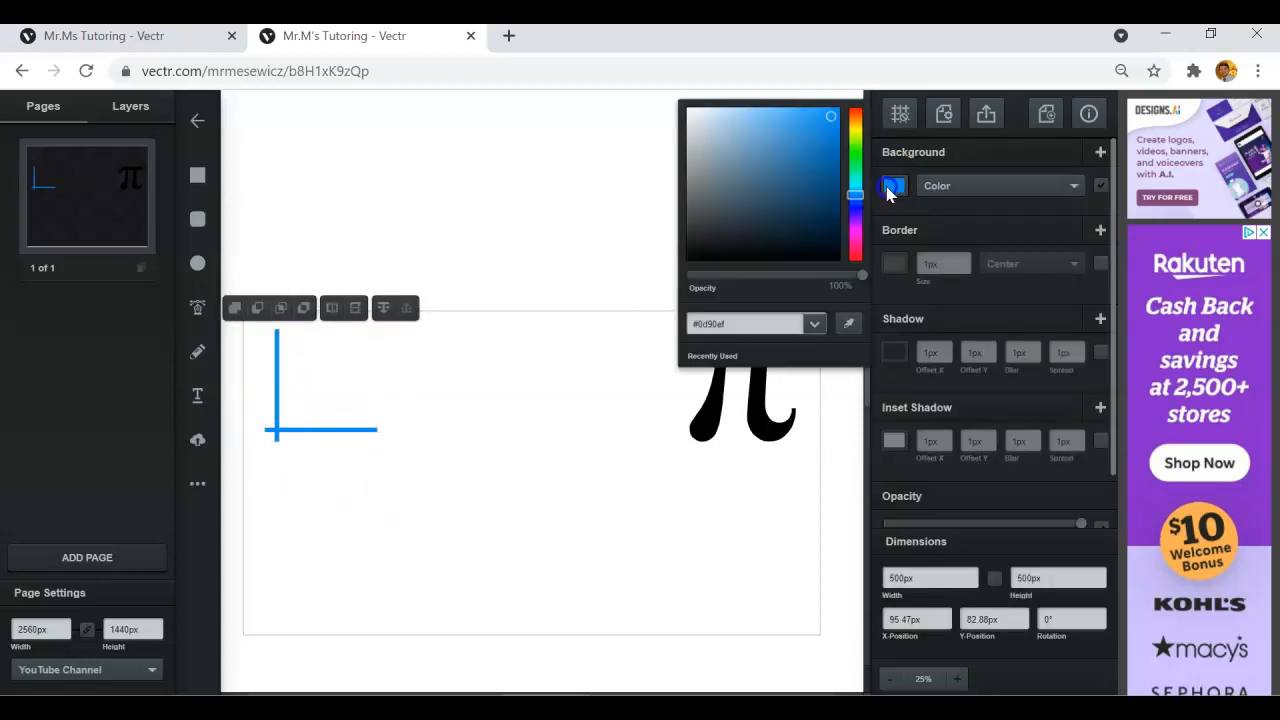
pyautogui.moveTo(848, 218); pyautogui.dragTo(846, 271)
pyautogui.click(530, 245)
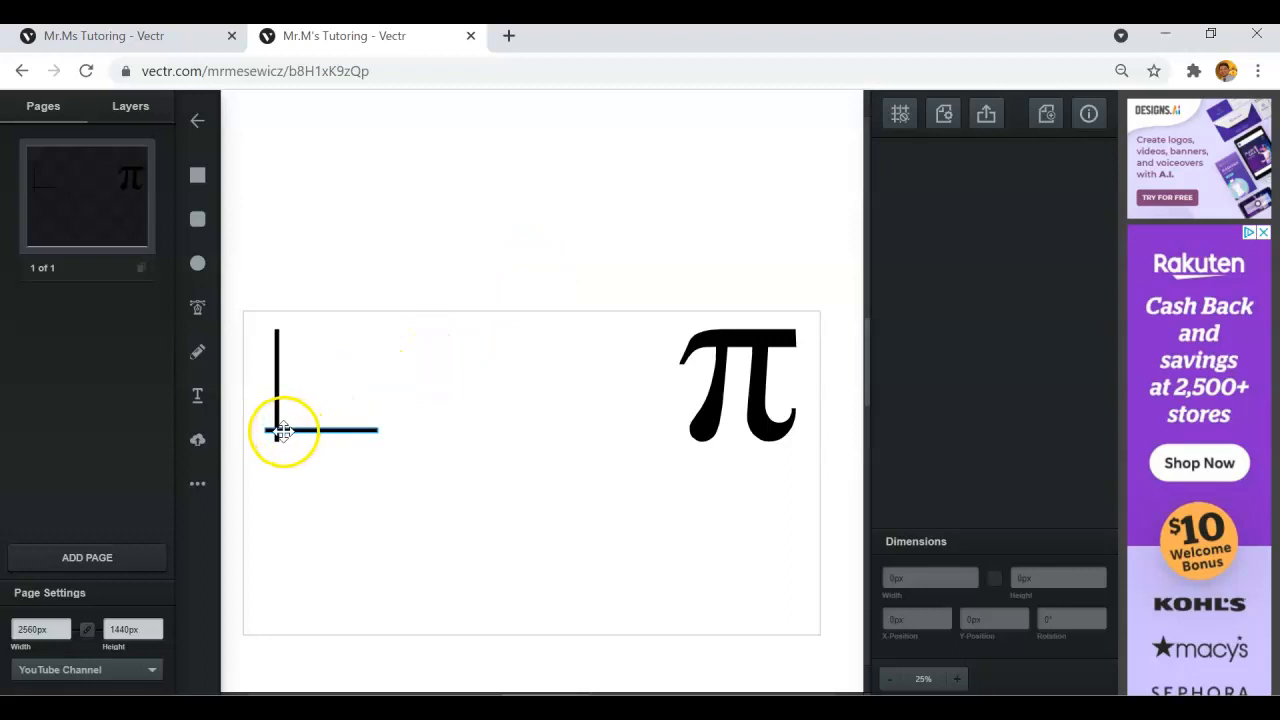
# Draw an upward-bending Pen tool curve from the axes' intersection to the graph's upper right, about 432 px wide and 428 px high
pyautogui.click(199, 309)
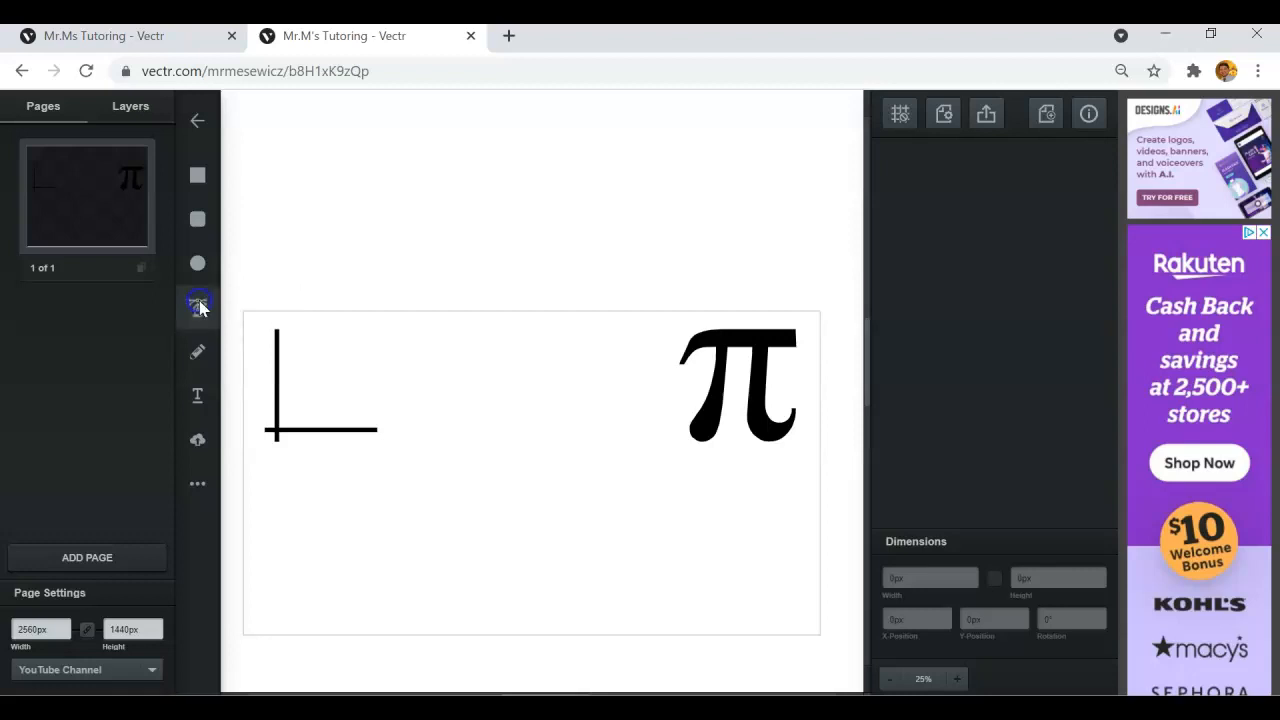
pyautogui.click(275, 428)
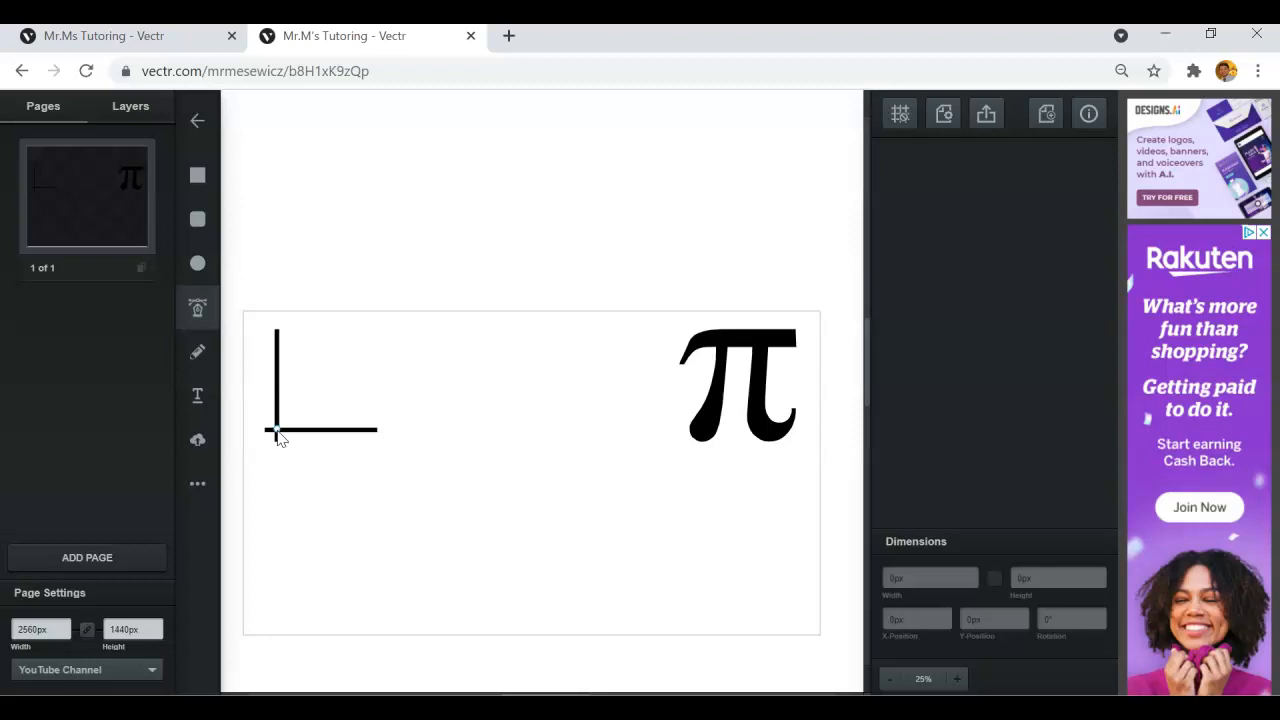
pyautogui.moveTo(277, 433); pyautogui.dragTo(376, 342)
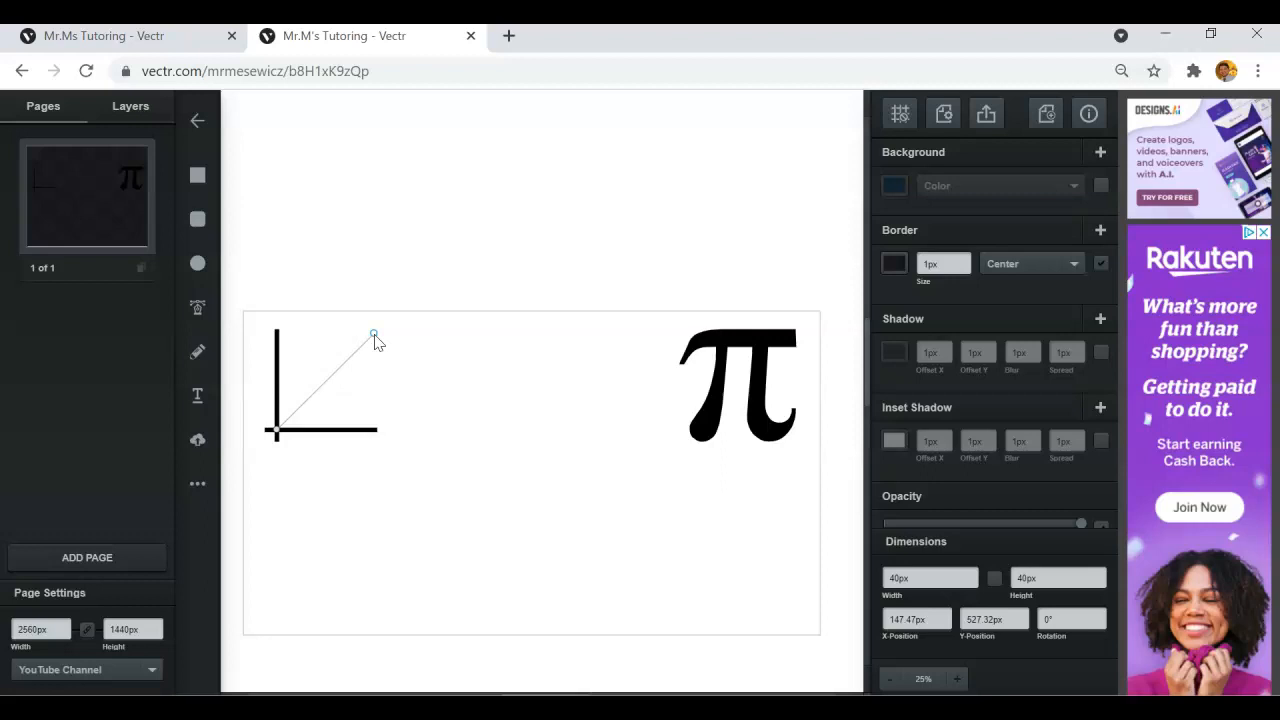
pyautogui.moveTo(379, 343); pyautogui.dragTo(376, 256)
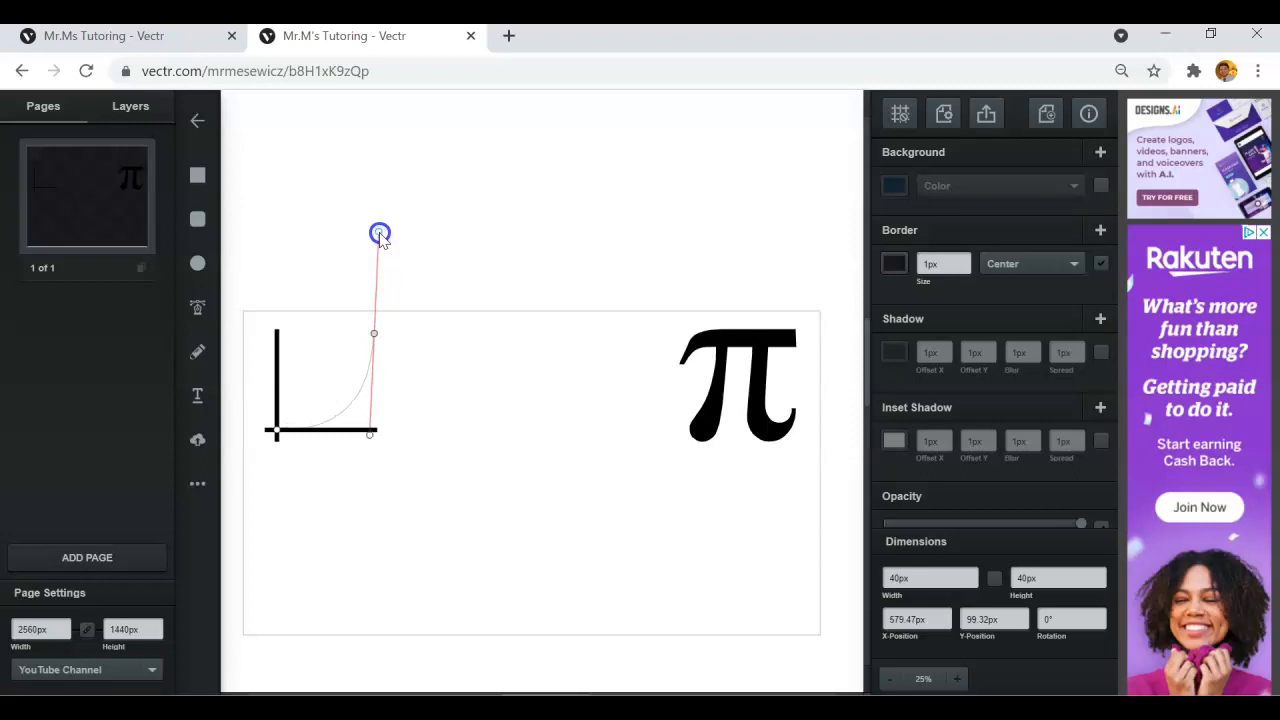
pyautogui.moveTo(378, 239); pyautogui.dragTo(377, 250)
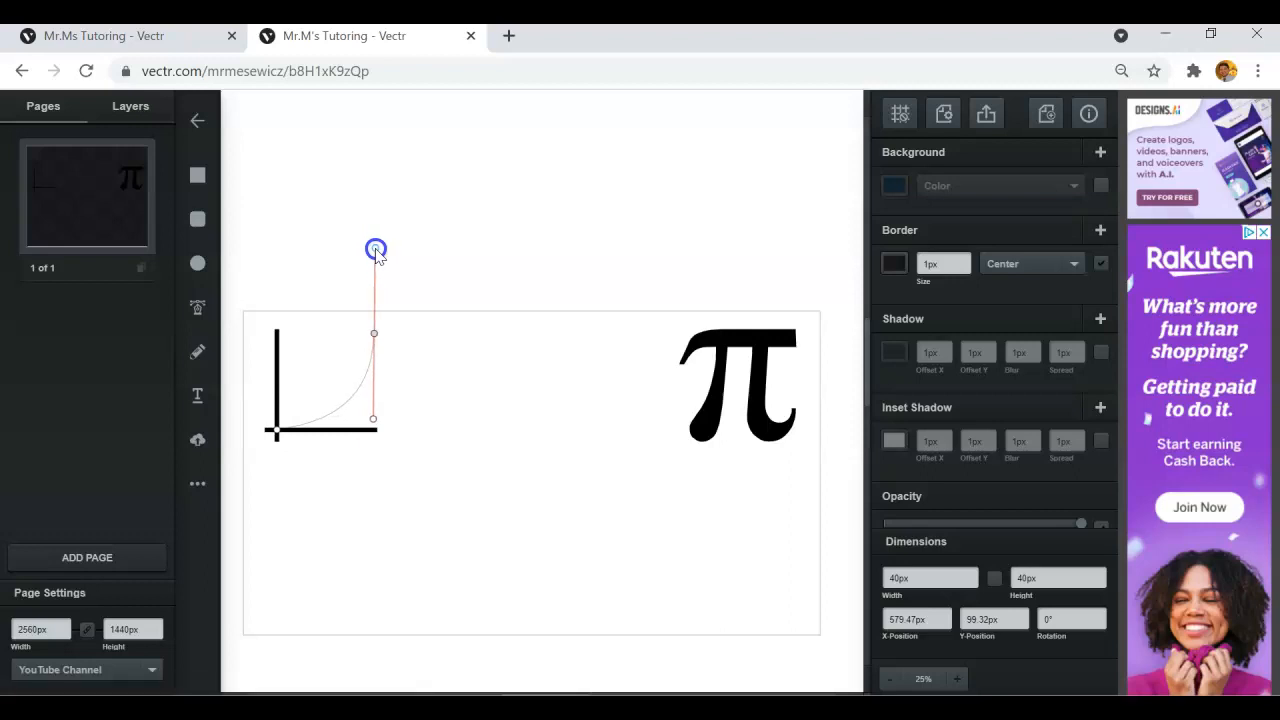
pyautogui.moveTo(375, 250); pyautogui.dragTo(375, 249)
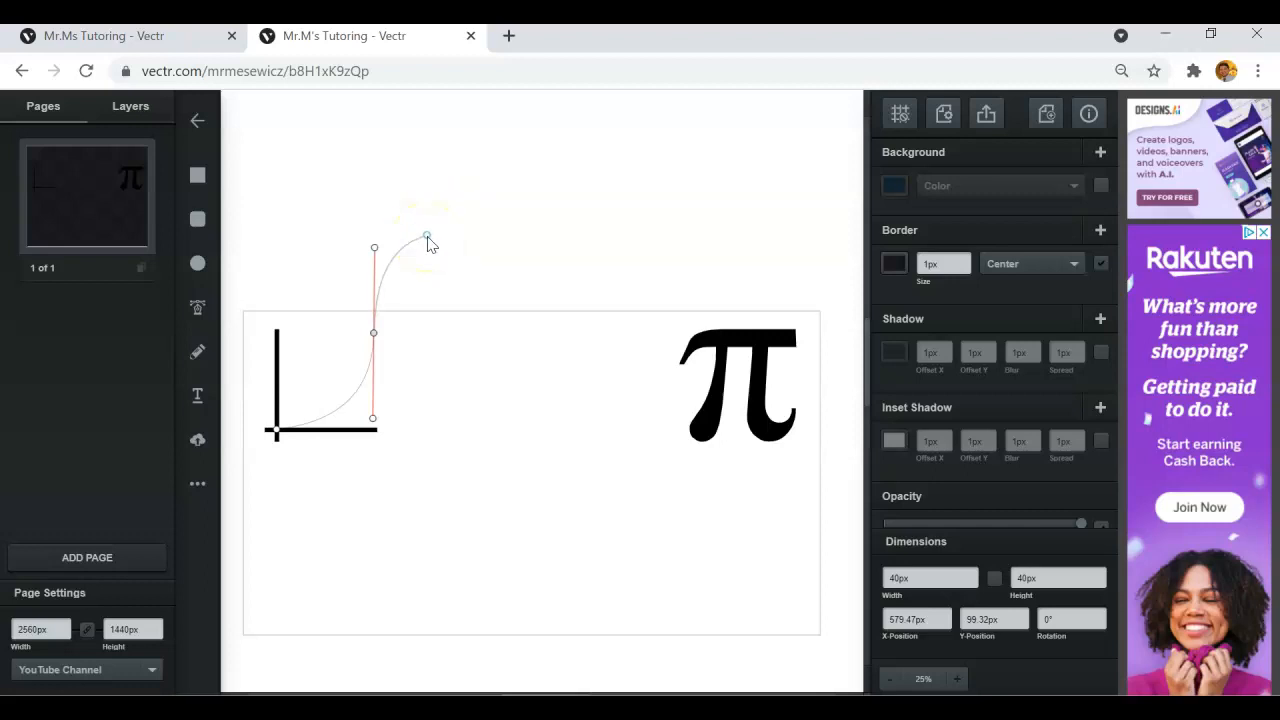
pyautogui.press('Escape')
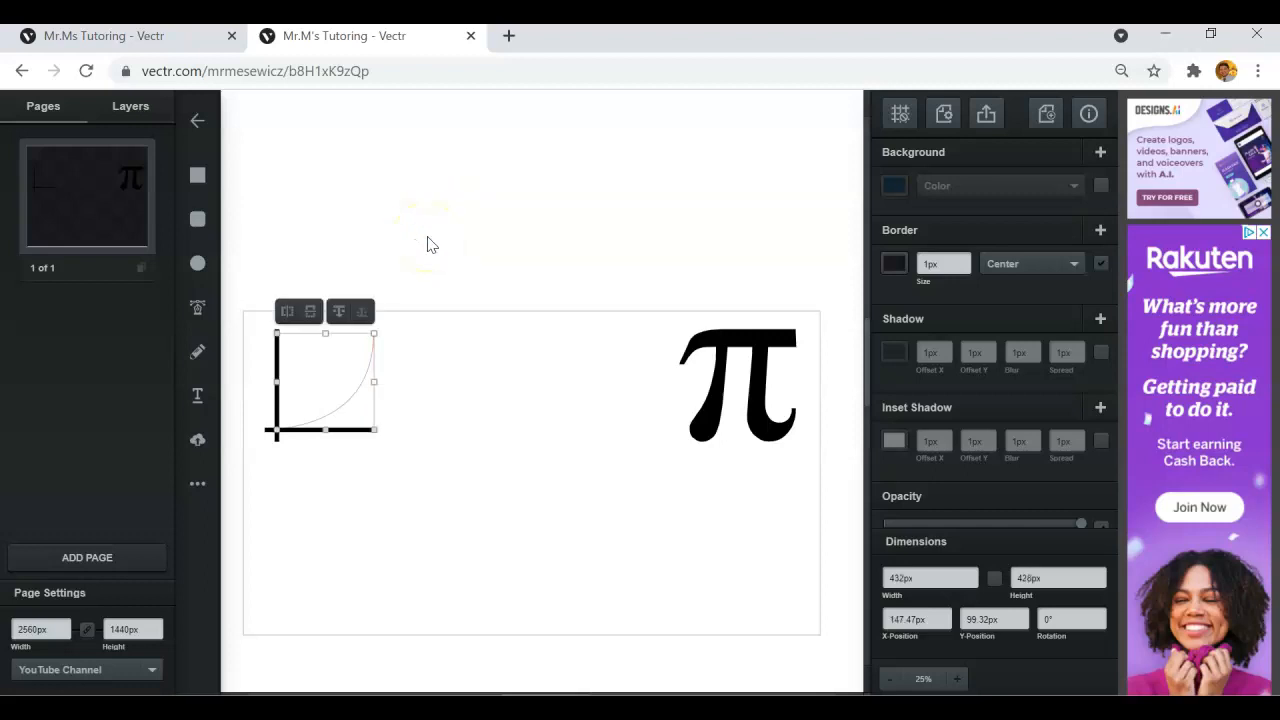
# Thicken the graph curve by setting its border size to 15 px
pyautogui.click(965, 261)
pyautogui.click(965, 261)
pyautogui.click(965, 261)
pyautogui.click(965, 261)
pyautogui.click(965, 261)
pyautogui.click(965, 261)
pyautogui.click(965, 261)
pyautogui.click(965, 261)
pyautogui.click(965, 261)
pyautogui.click(965, 261)
pyautogui.click(965, 261)
pyautogui.click(965, 261)
pyautogui.click(965, 261)
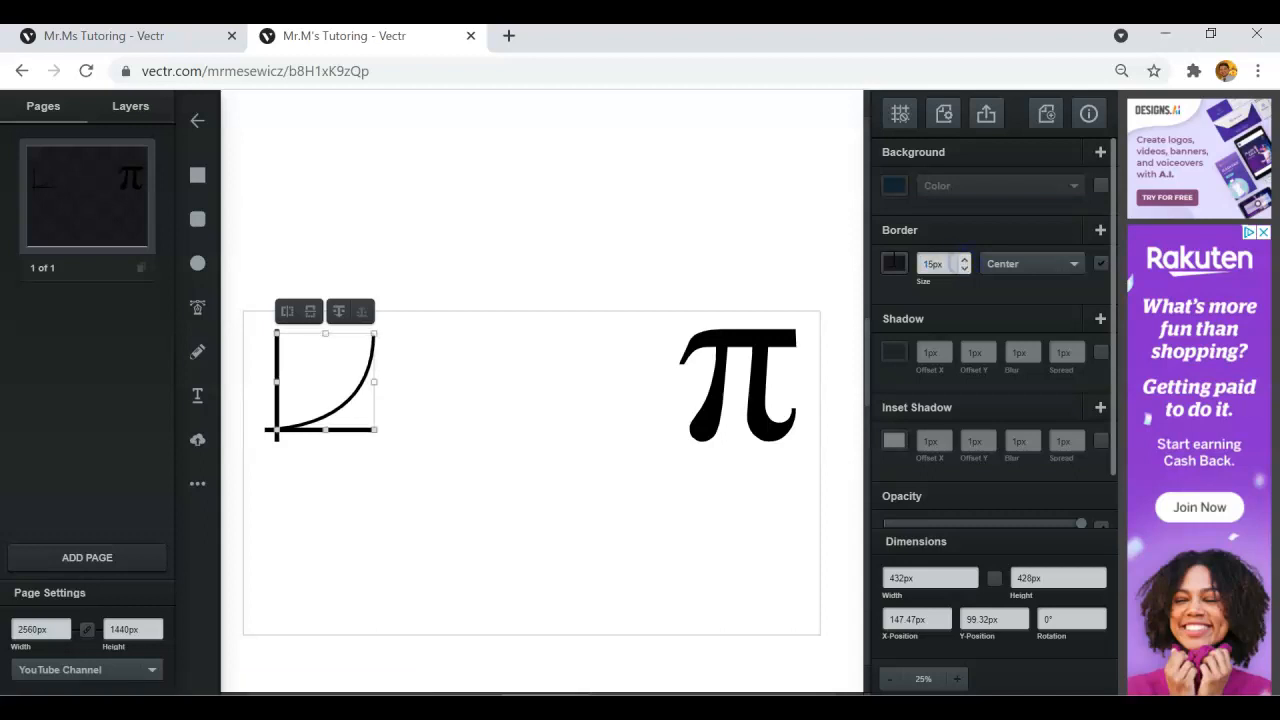
pyautogui.click(558, 252)
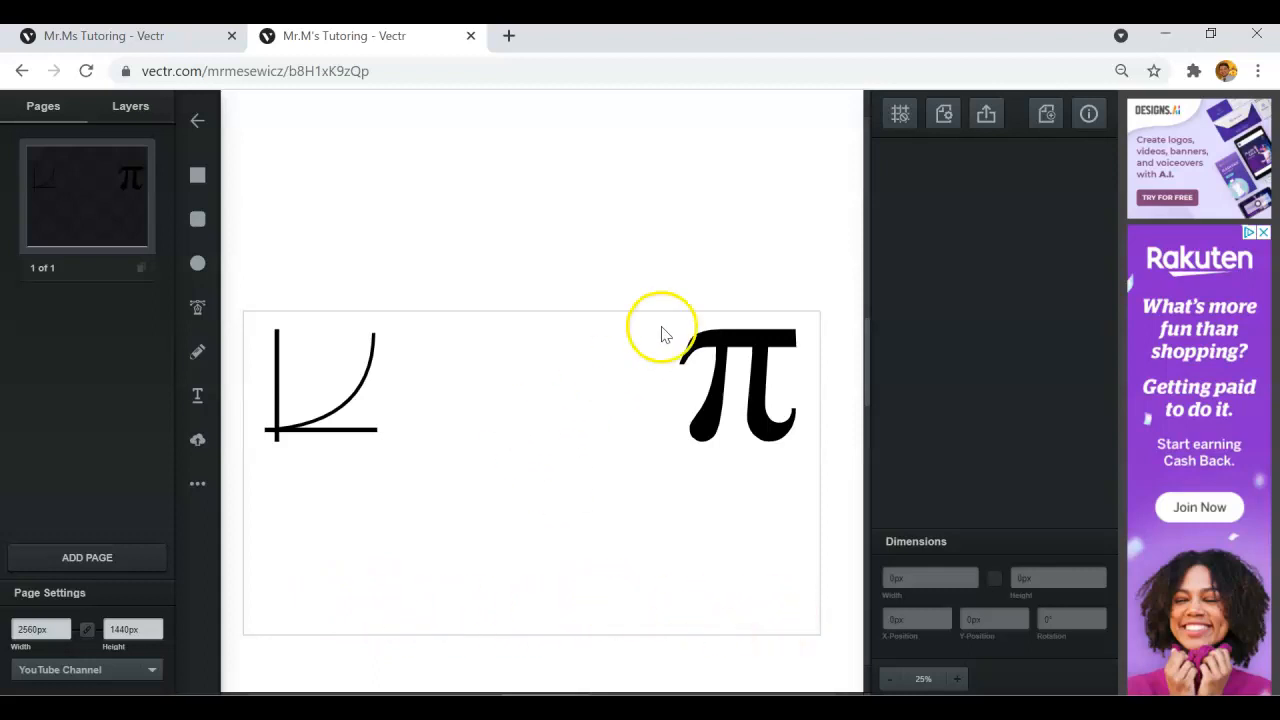
# Add a plus shape in the page's lower-left area, size it 200 × 200 px, and position it at about X 255 px, Y 1179 px
pyautogui.click(199, 490)
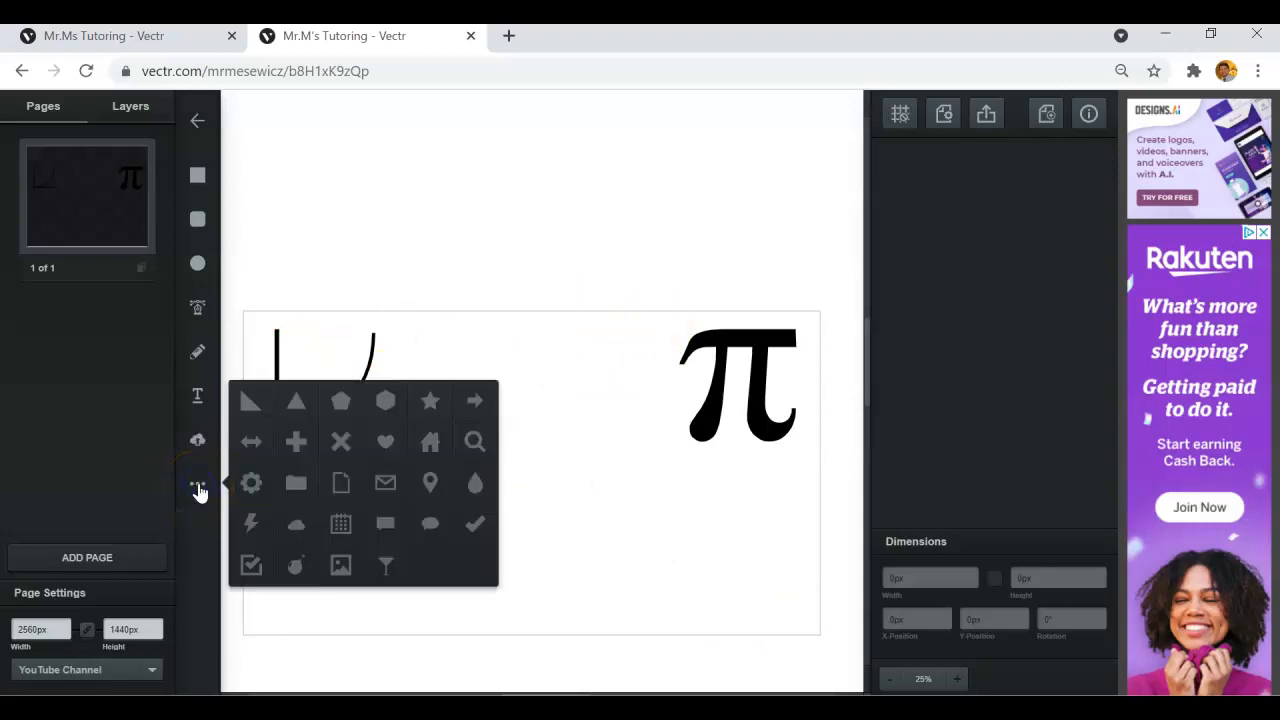
pyautogui.click(298, 444)
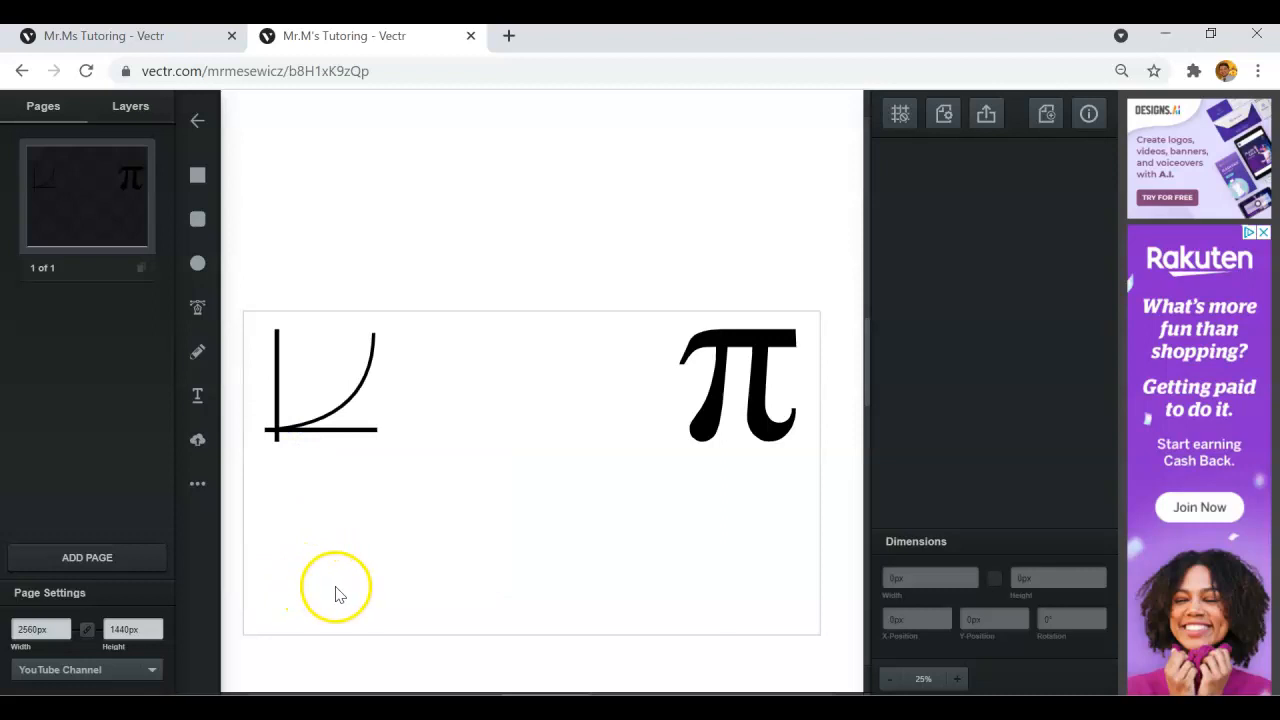
pyautogui.moveTo(314, 590); pyautogui.dragTo(346, 620)
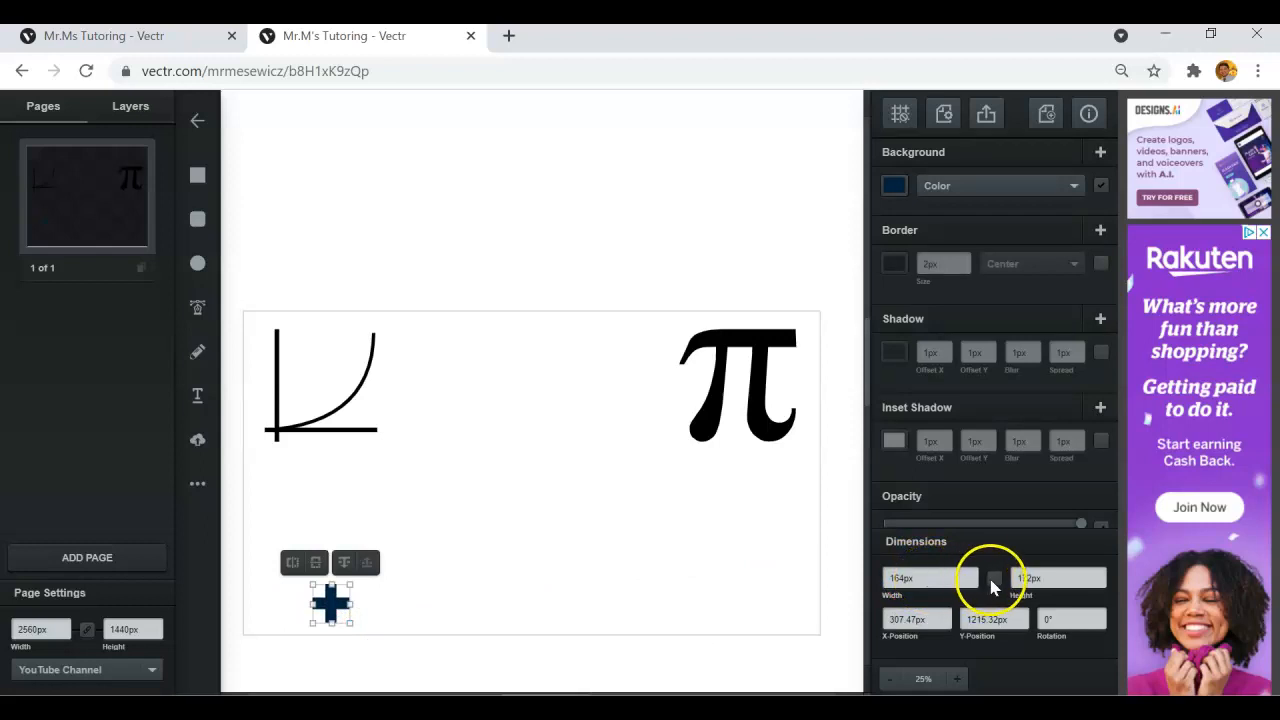
pyautogui.doubleClick(955, 582)
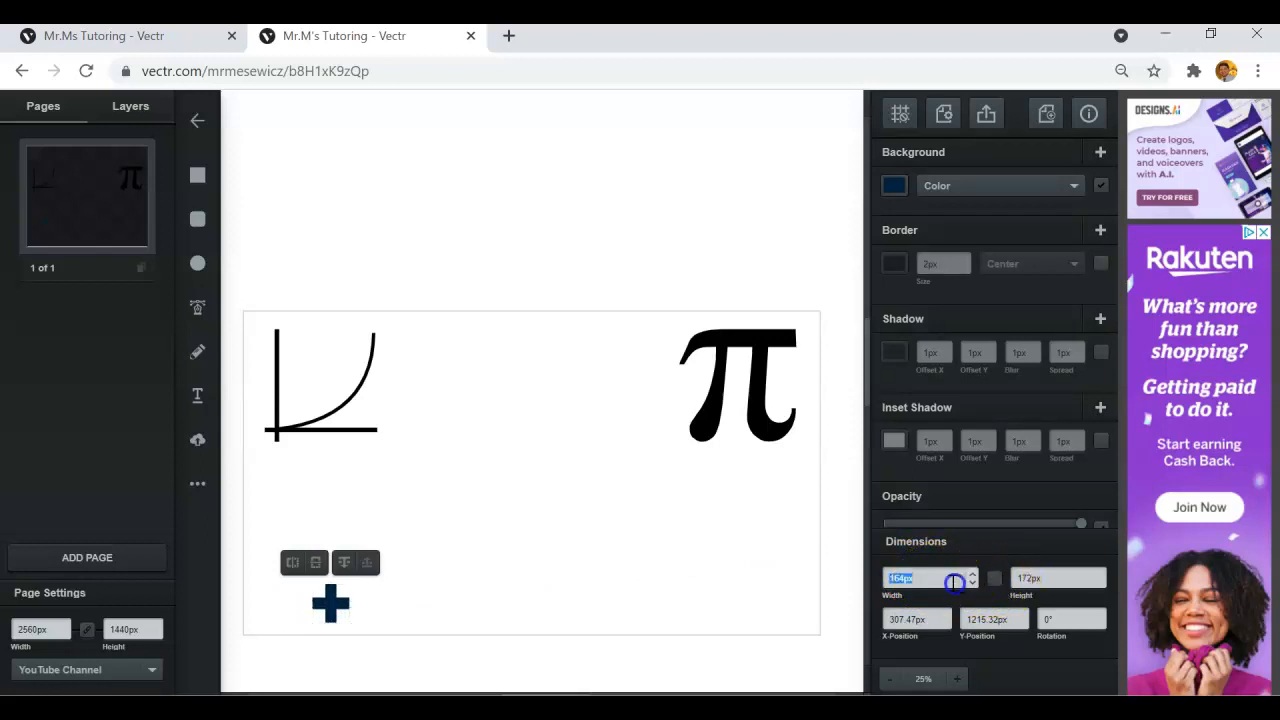
pyautogui.write('200')
pyautogui.press('Tab')
pyautogui.write('200')
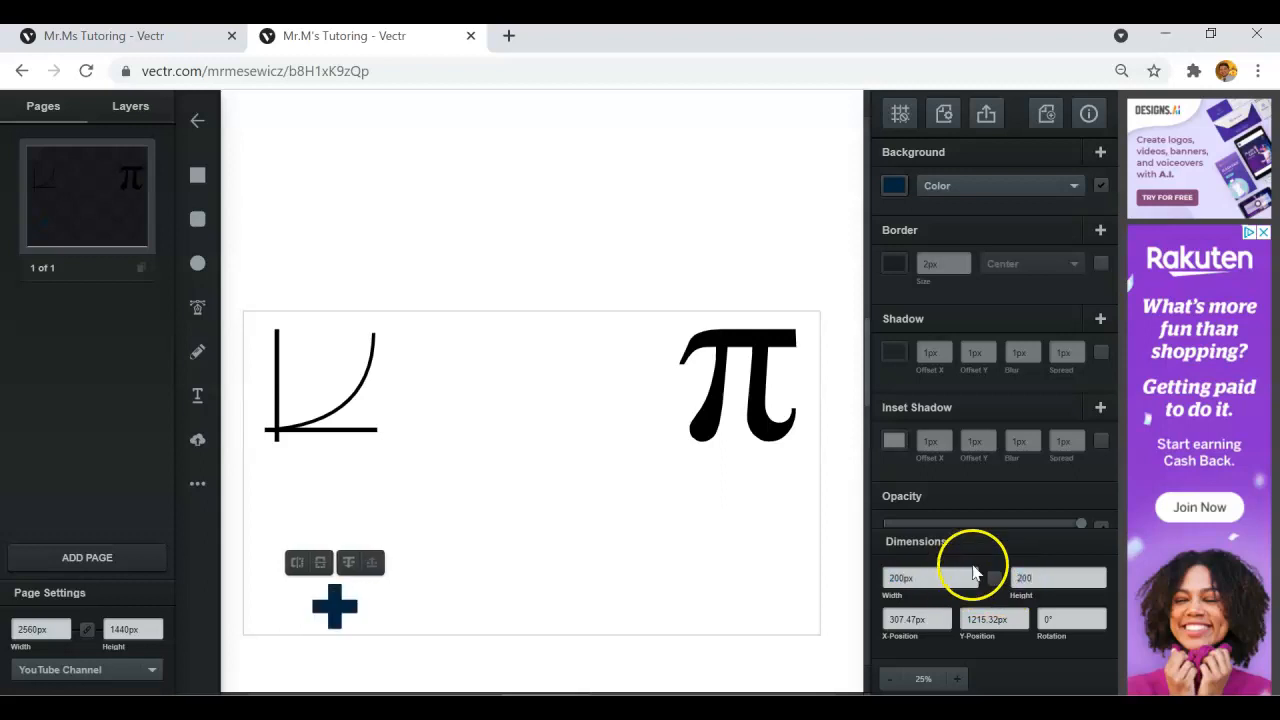
pyautogui.moveTo(347, 603); pyautogui.dragTo(335, 597)
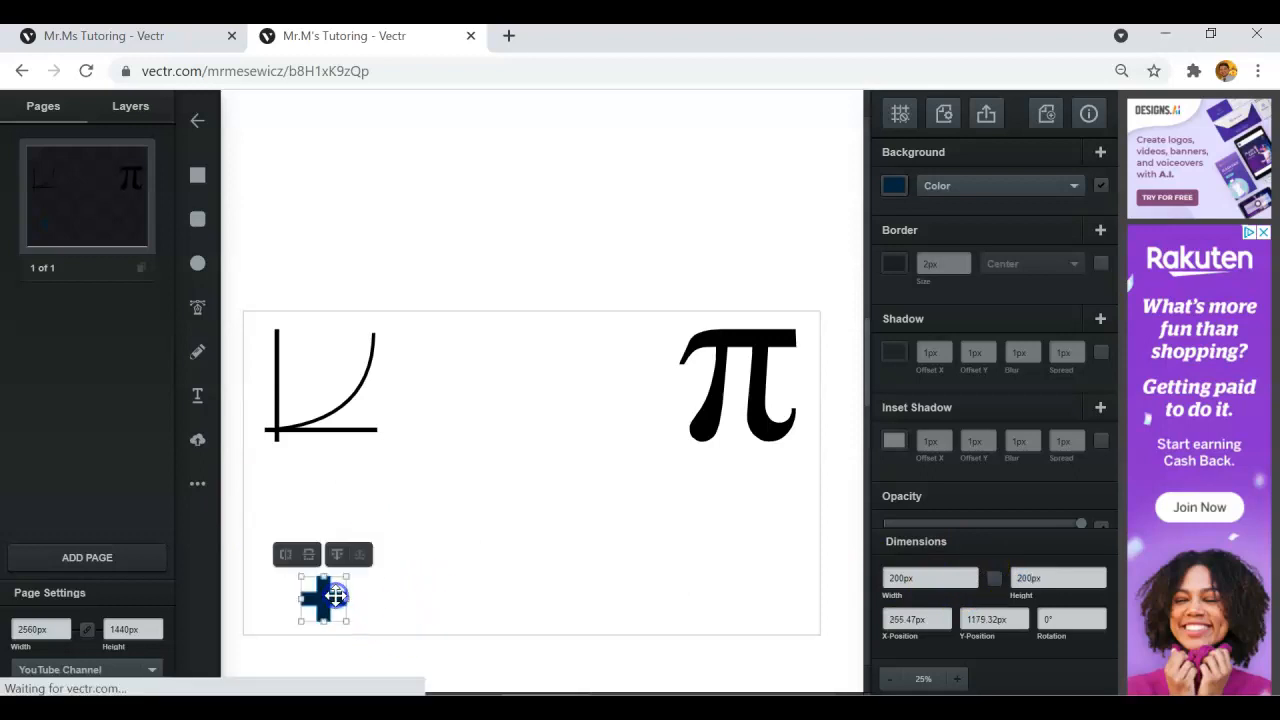
# Draw an X-shaped multiplication sign to the right of the plus sign and set its size to 200 × 200 px
pyautogui.click(195, 482)
pyautogui.click(339, 447)
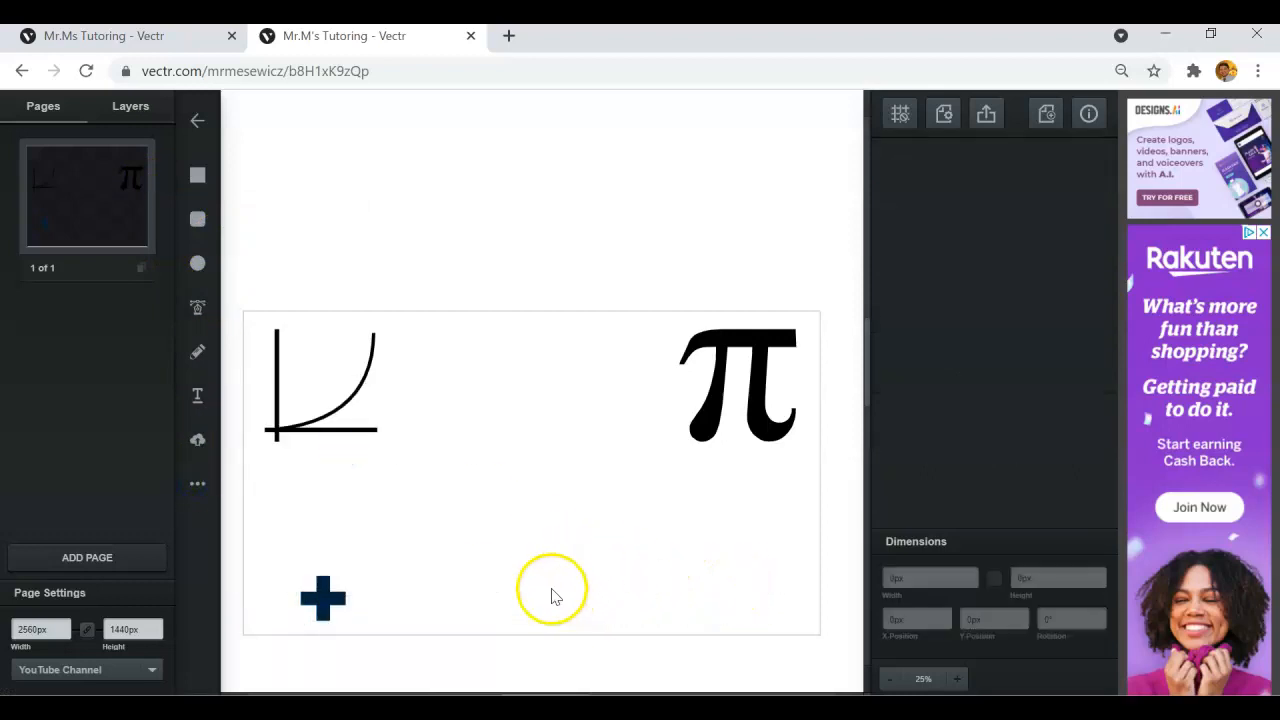
pyautogui.moveTo(573, 585); pyautogui.dragTo(607, 623)
pyautogui.click(914, 577)
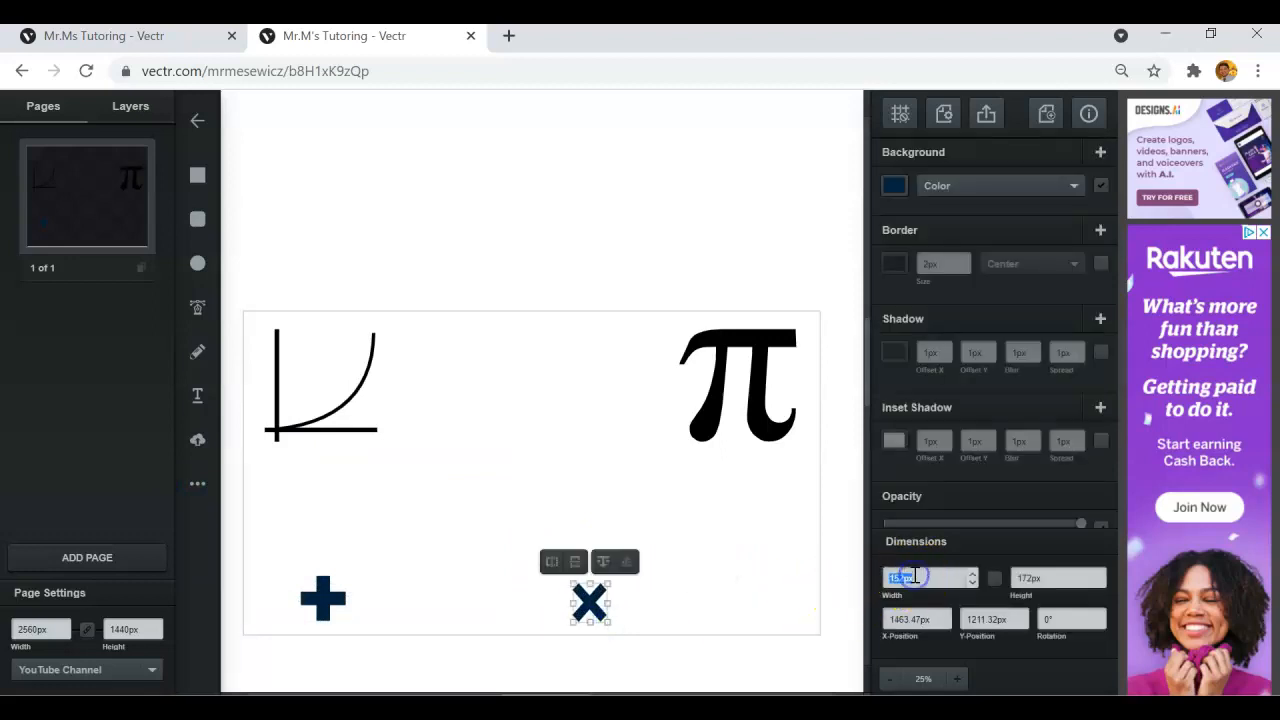
pyautogui.write('200')
pyautogui.press('Tab')
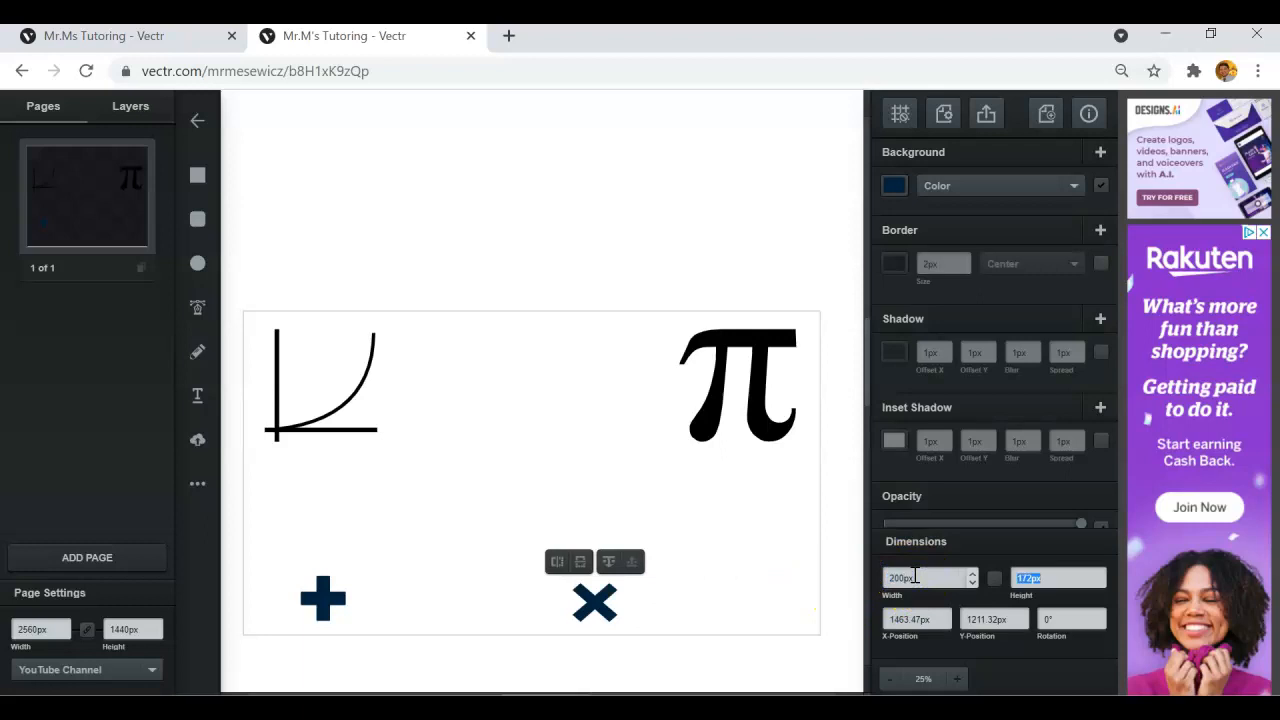
pyautogui.write('200')
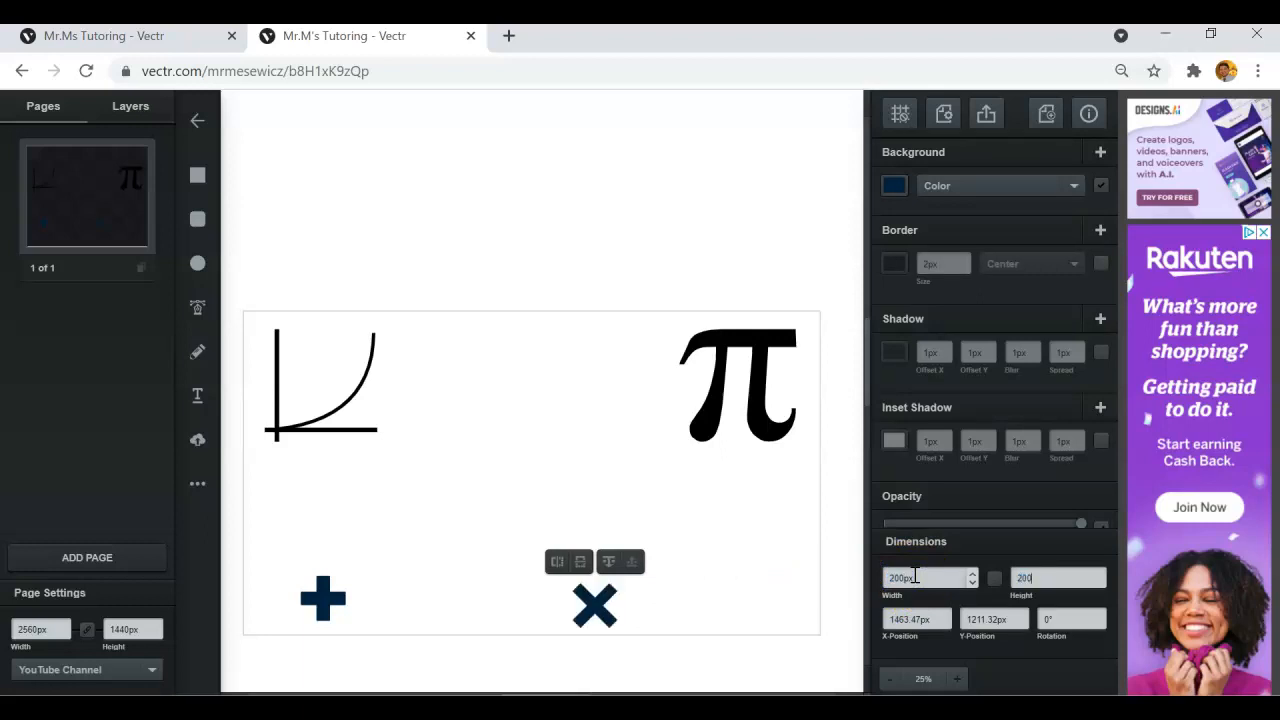
# Turn on snapping and align the multiplication sign level with the plus sign at about X 1483 px
pyautogui.click(654, 563)
pyautogui.moveTo(594, 600); pyautogui.dragTo(622, 588)
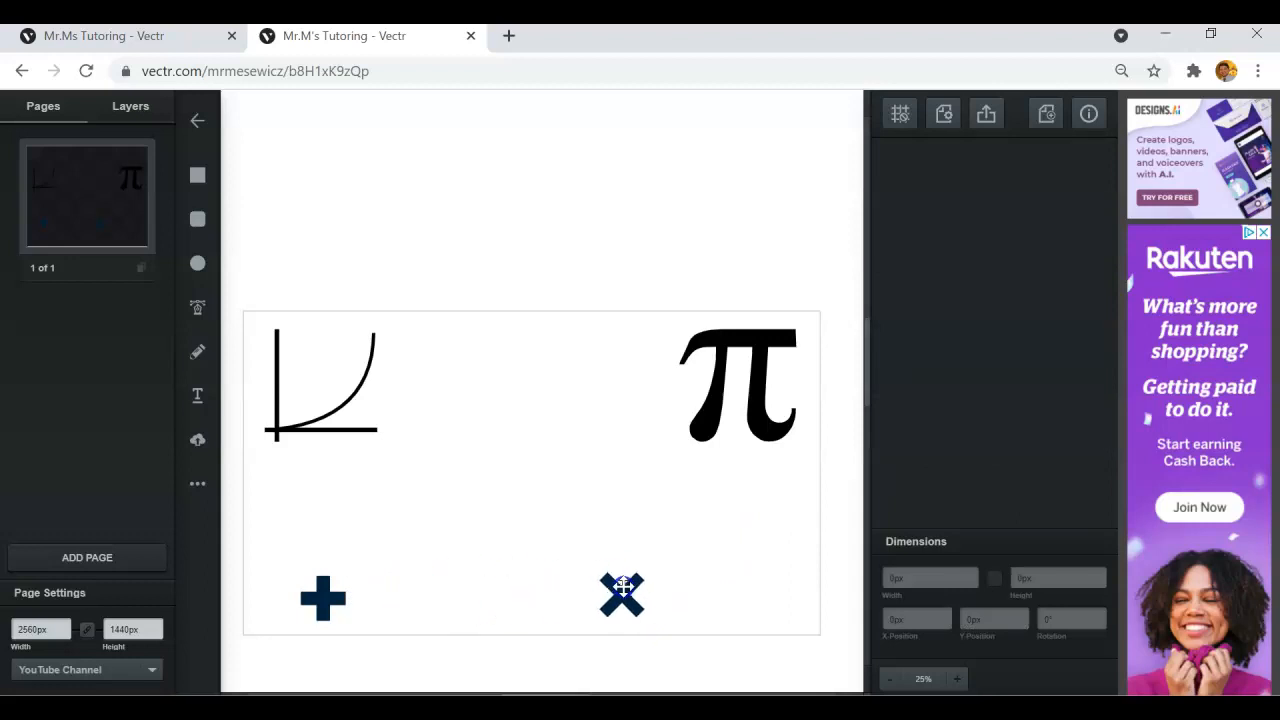
pyautogui.click(633, 590)
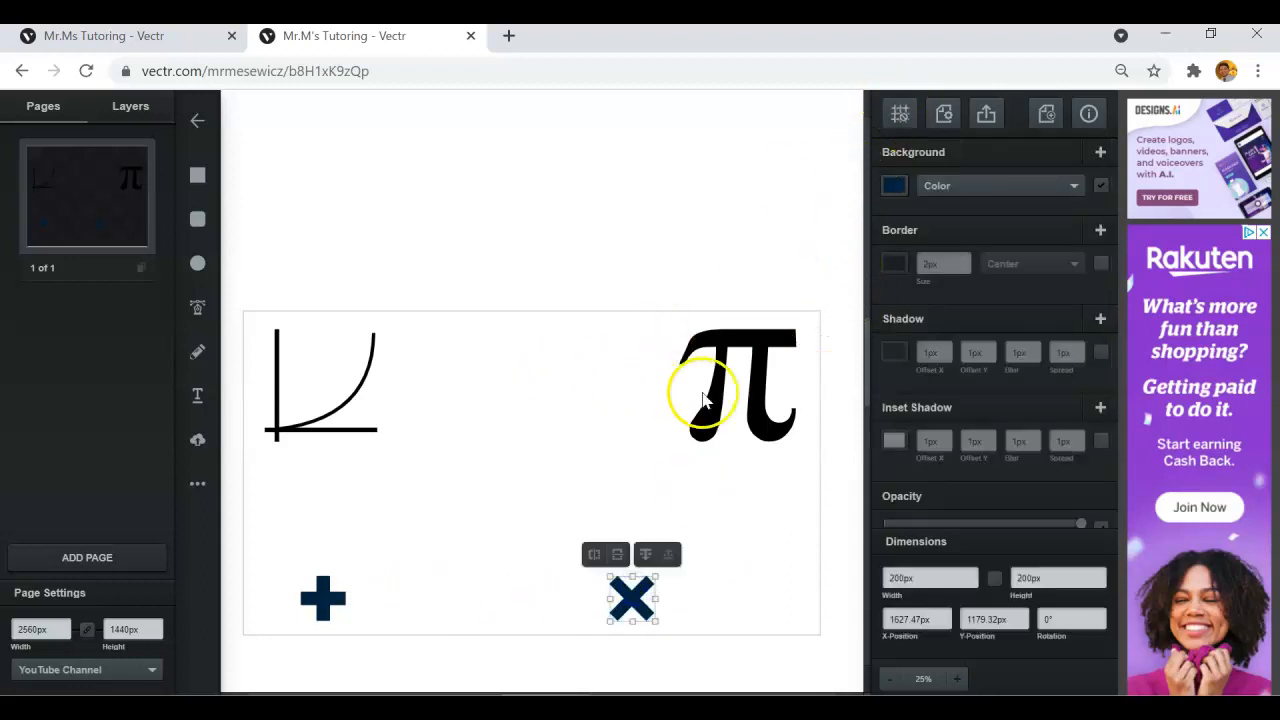
pyautogui.click(904, 117)
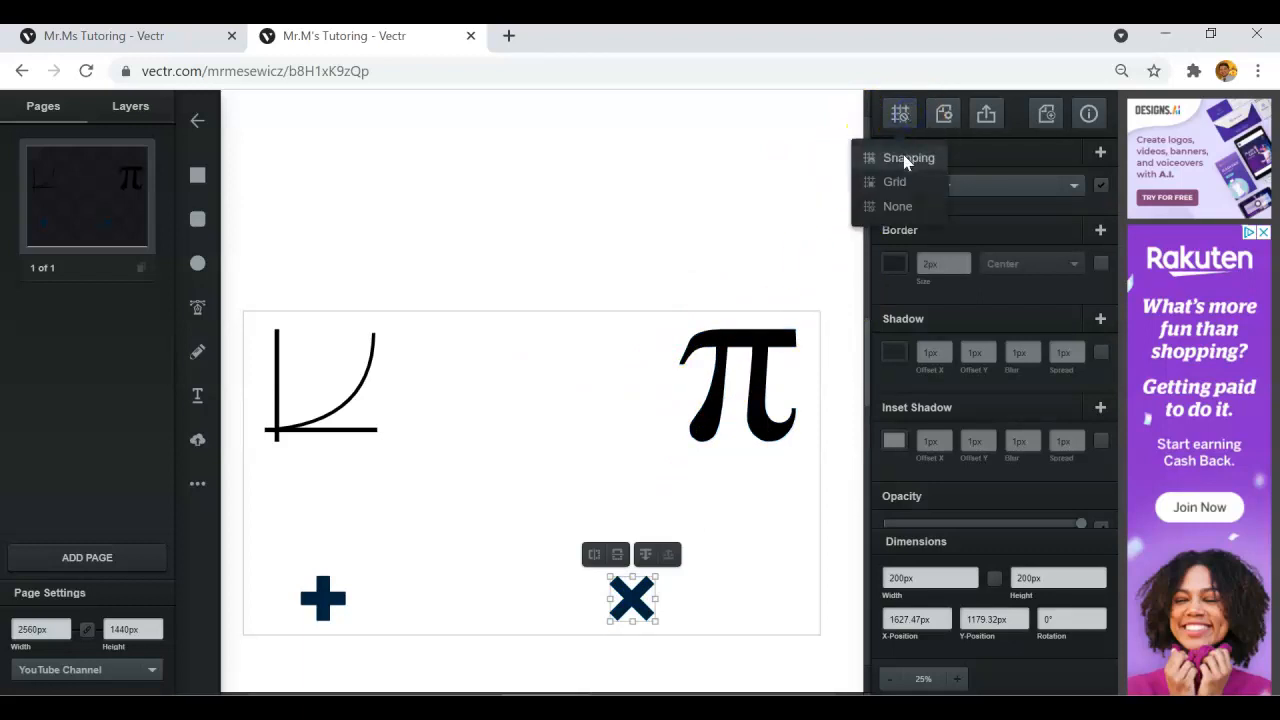
pyautogui.click(905, 158)
pyautogui.moveTo(640, 600); pyautogui.dragTo(611, 600)
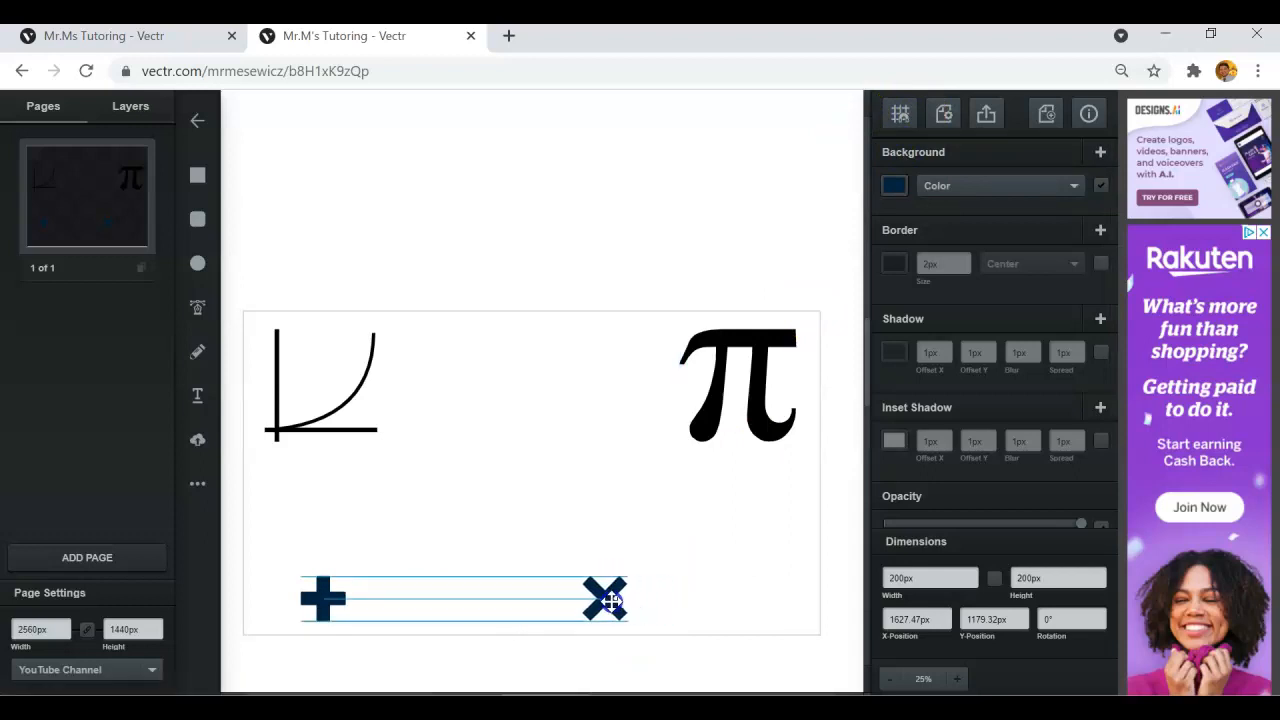
pyautogui.moveTo(607, 602); pyautogui.dragTo(598, 600)
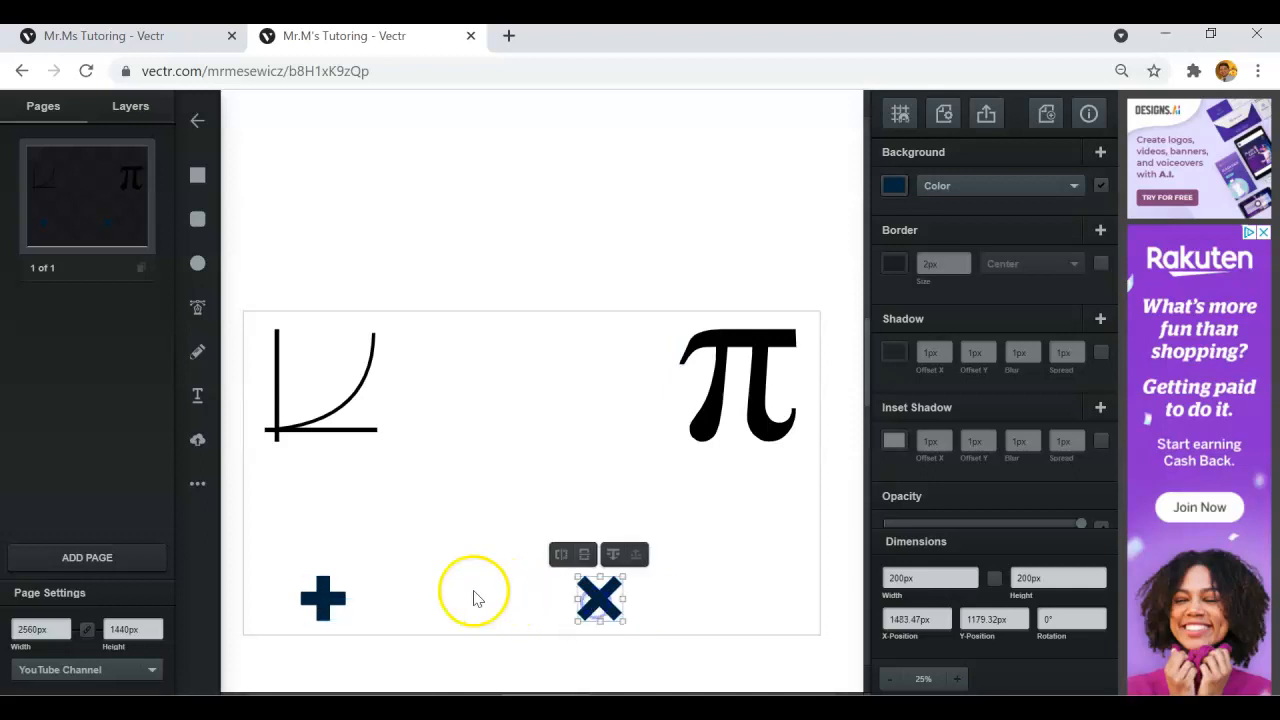
pyautogui.click(742, 626)
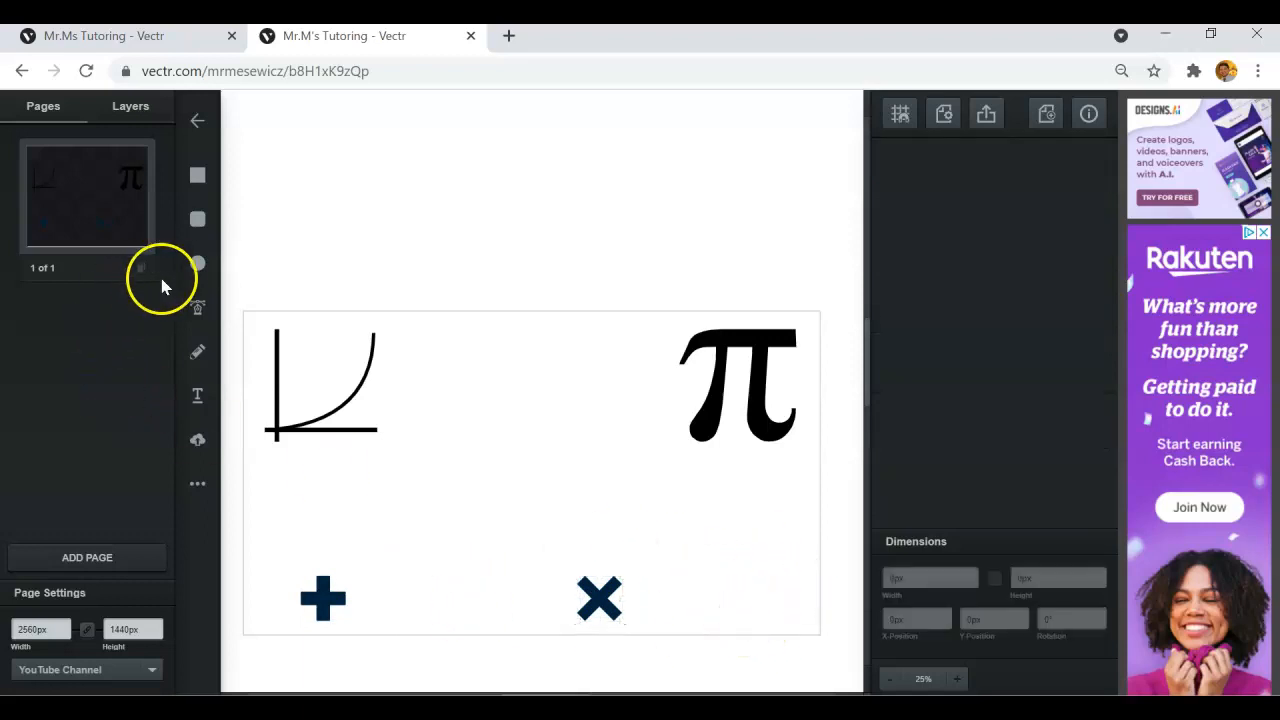
# Draw a minus bar about 60 px high, set its width to 200 px, and place it right of the multiplication sign, centered on the row
pyautogui.click(200, 176)
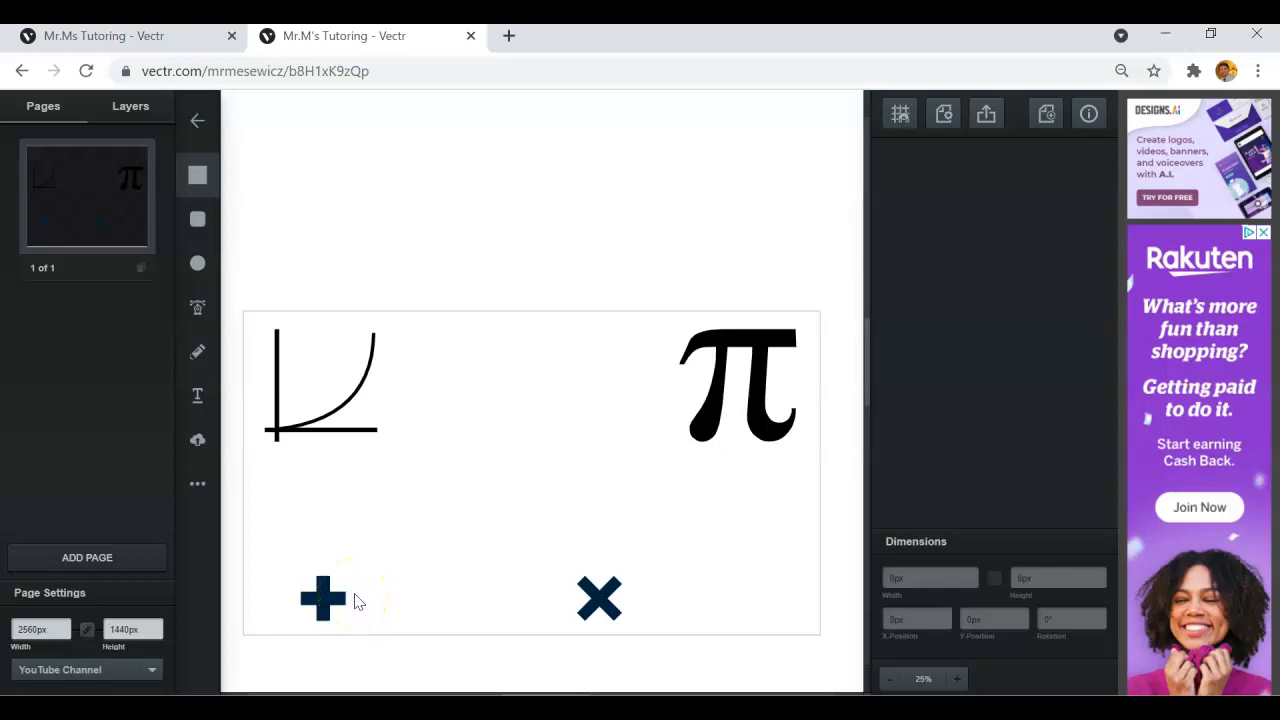
pyautogui.moveTo(356, 598); pyautogui.dragTo(380, 612)
pyautogui.moveTo(395, 612); pyautogui.dragTo(394, 607)
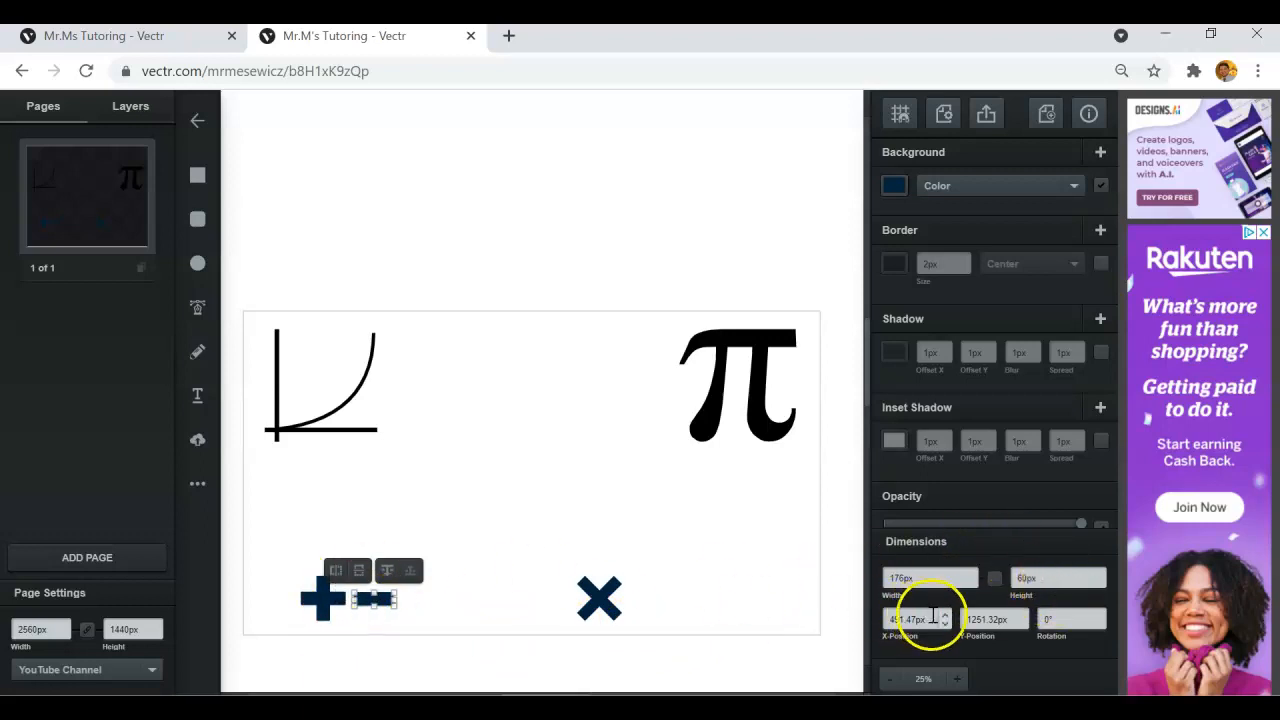
pyautogui.doubleClick(932, 581)
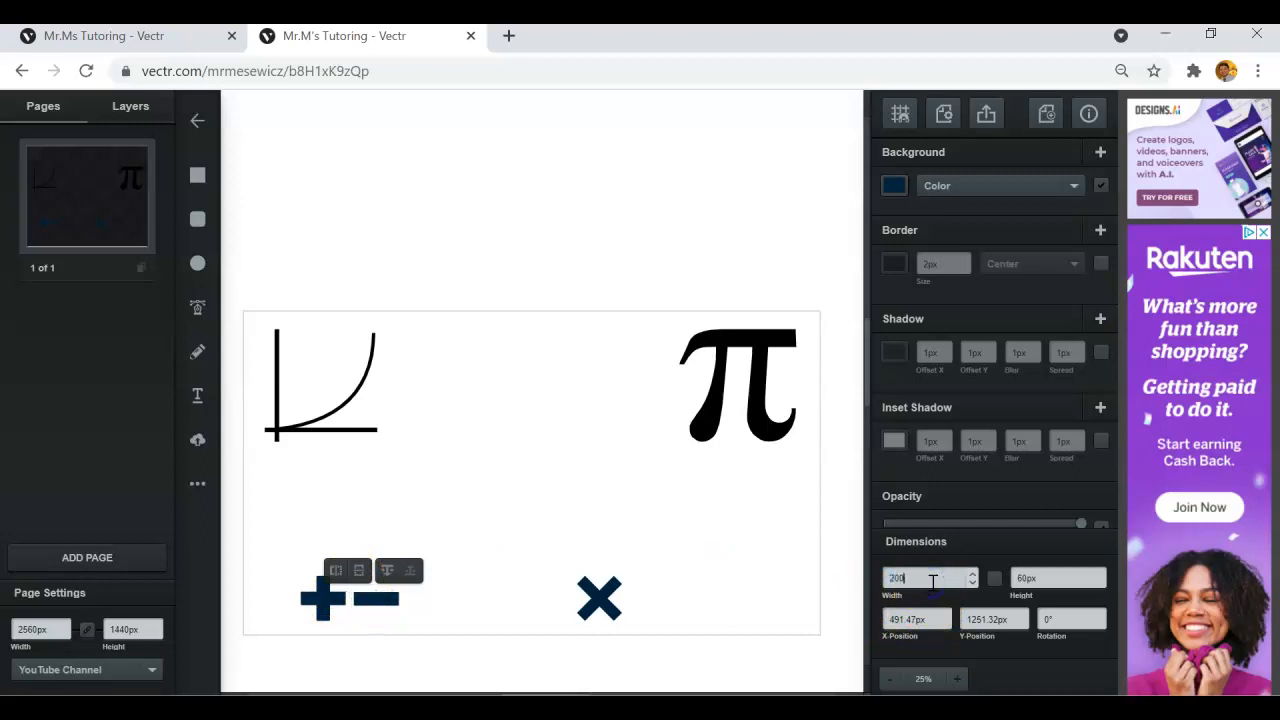
pyautogui.moveTo(391, 594); pyautogui.dragTo(750, 600)
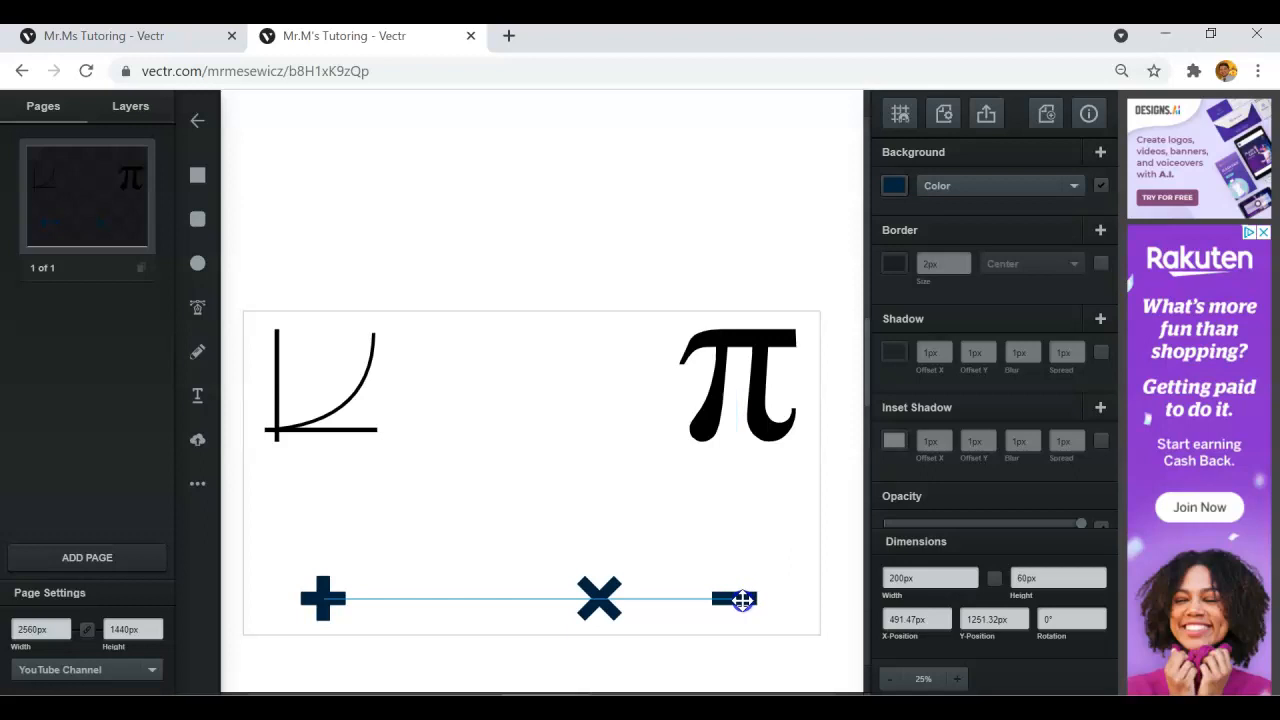
pyautogui.moveTo(742, 600); pyautogui.dragTo(743, 600)
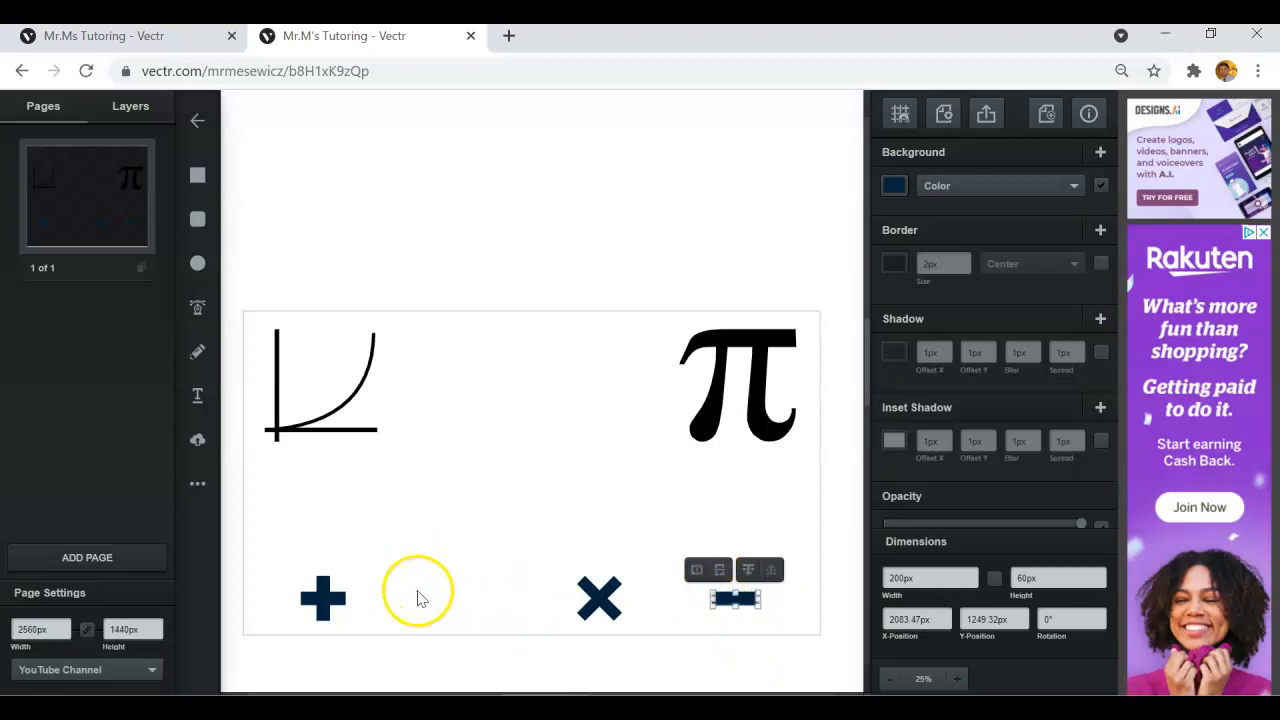
# Duplicate the minus bar and place the copy level between the plus and multiplication signs
pyautogui.rightClick(743, 599)
pyautogui.click(786, 531)
pyautogui.moveTo(750, 598); pyautogui.dragTo(446, 601)
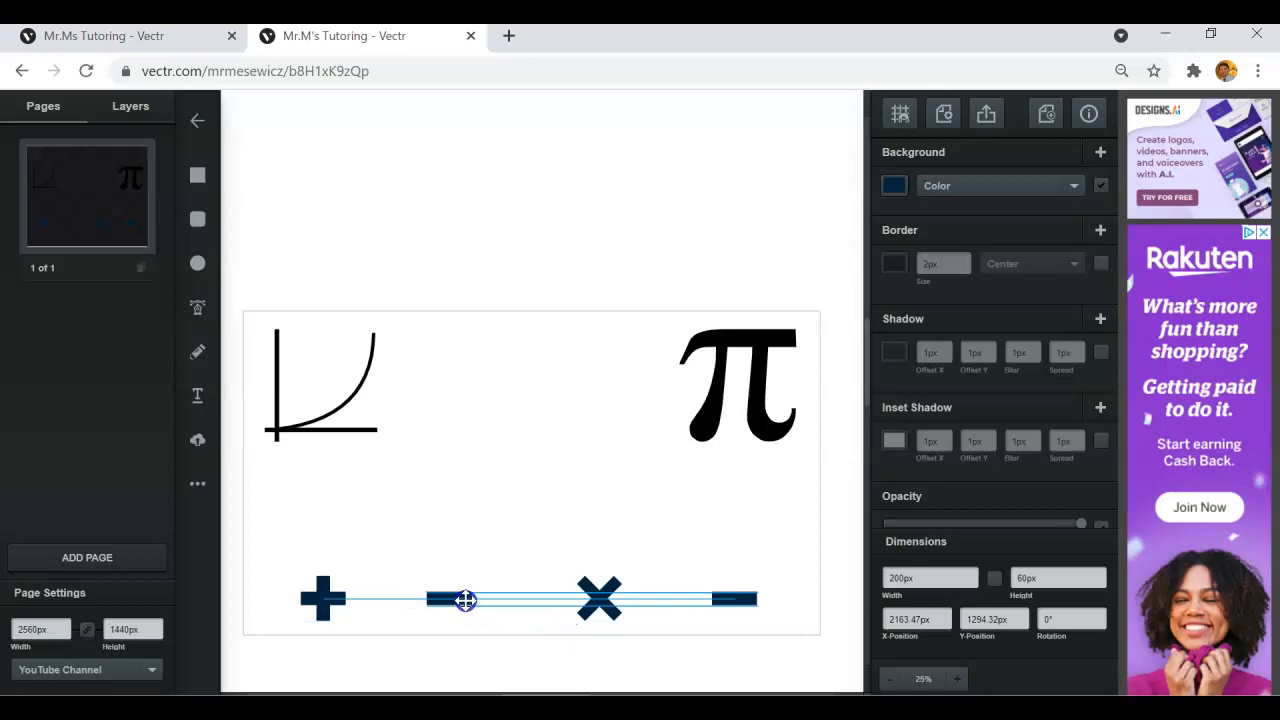
pyautogui.moveTo(466, 600); pyautogui.dragTo(460, 599)
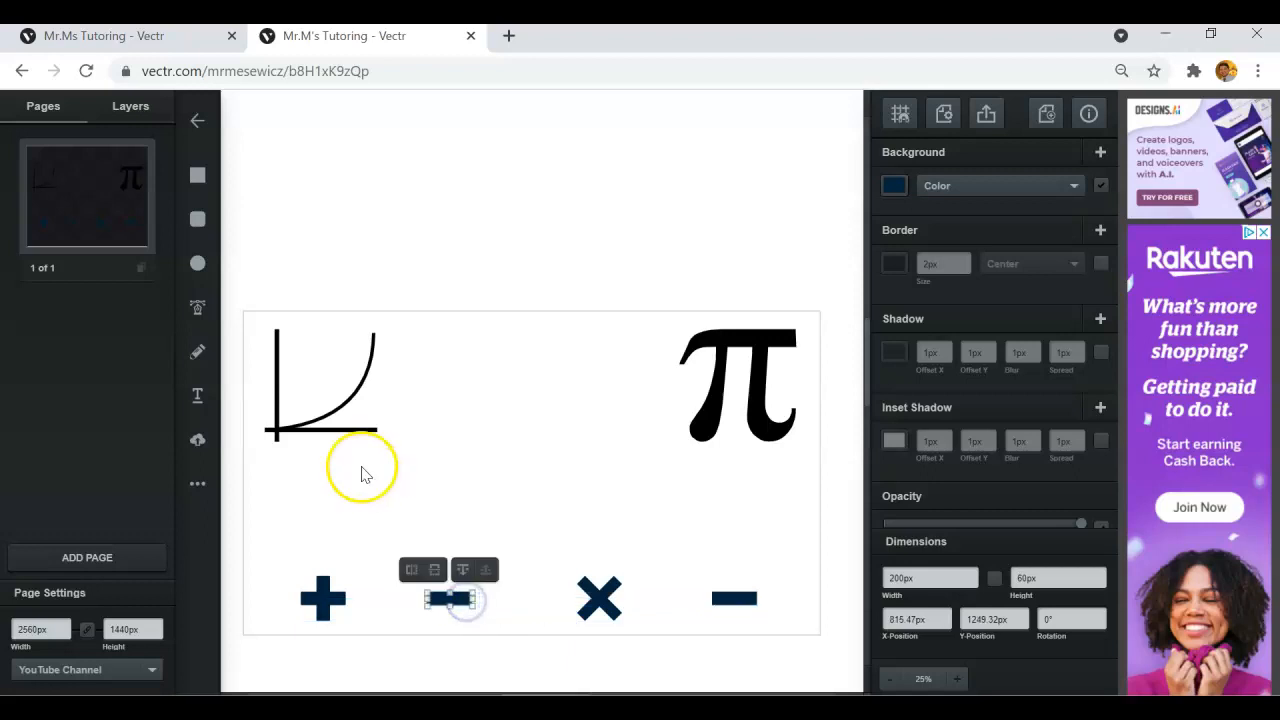
# Draw a small circle with a width of 60 px and center it just above the copied bar
pyautogui.click(201, 268)
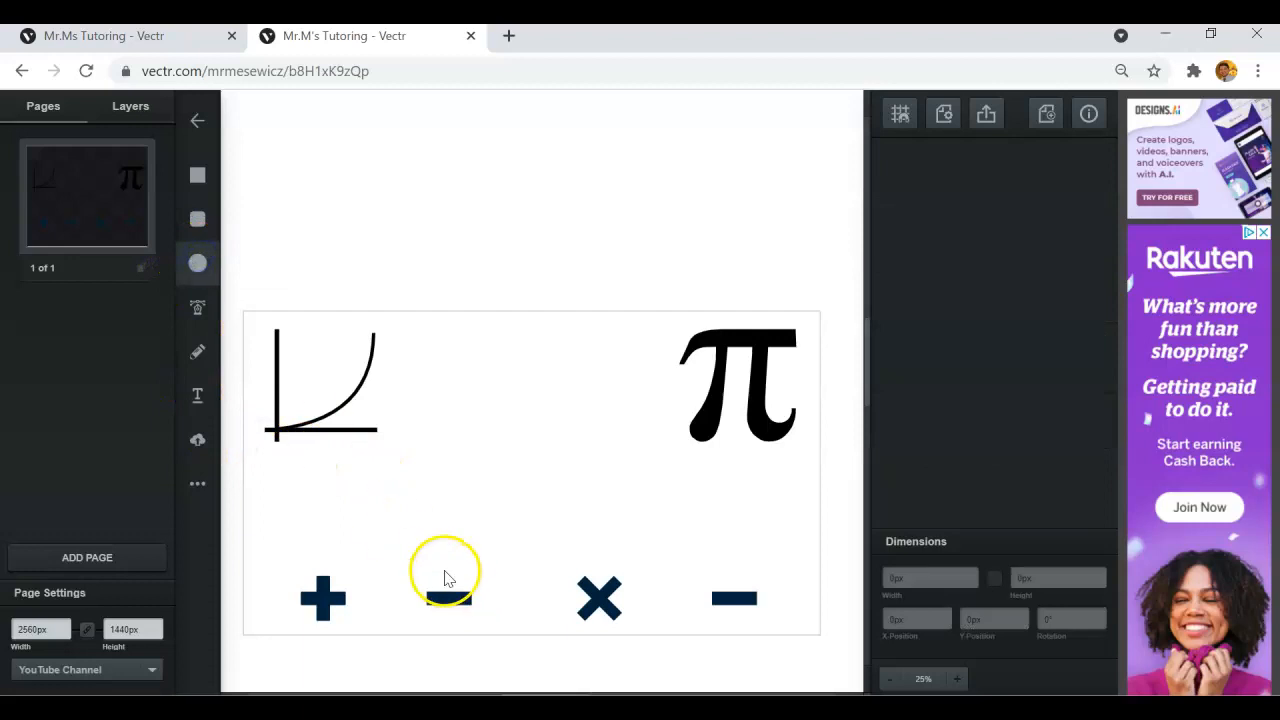
pyautogui.moveTo(445, 578); pyautogui.dragTo(460, 586)
pyautogui.click(934, 576)
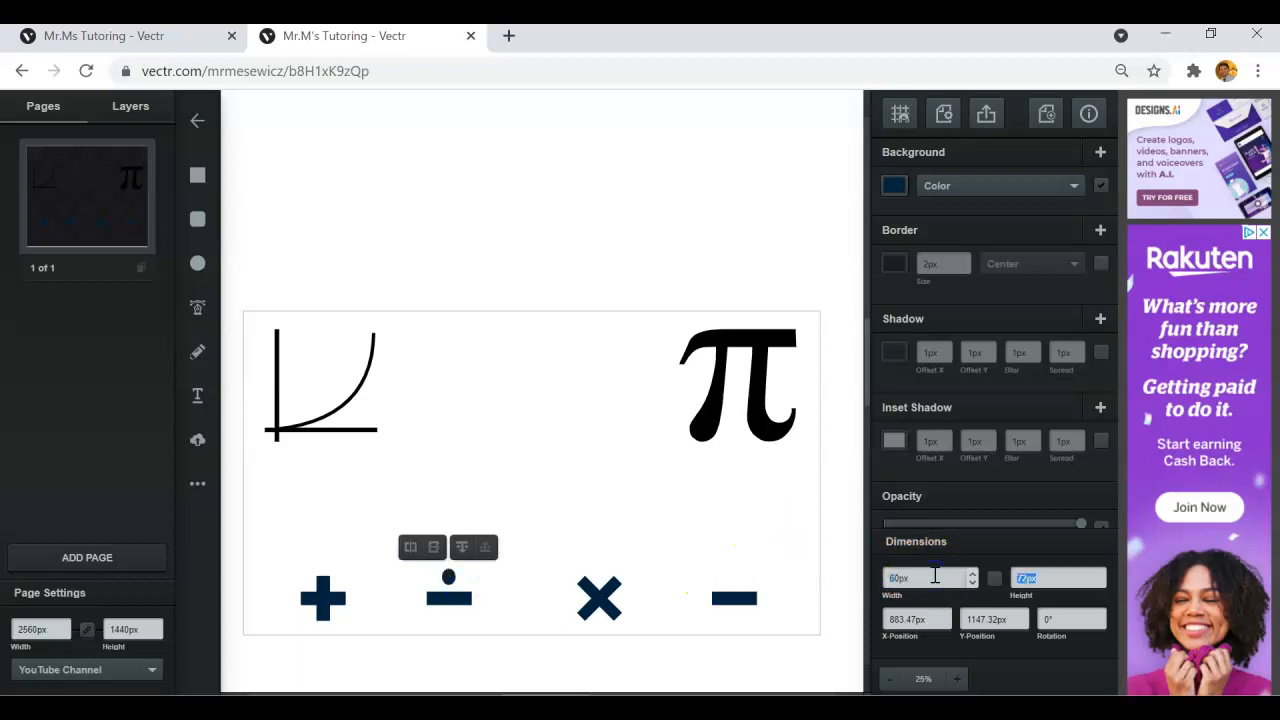
pyautogui.click(483, 579)
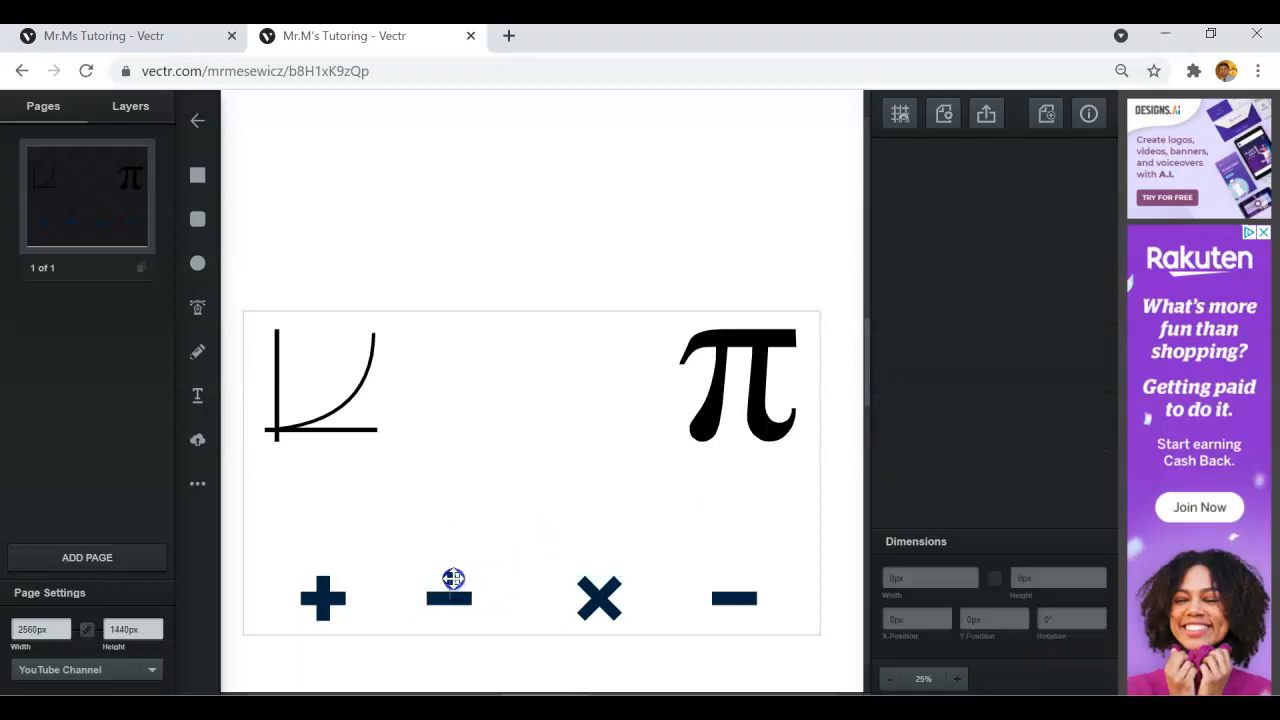
pyautogui.click(453, 578)
# Duplicate the dot and place the copy centered below the bar to complete the division sign
pyautogui.rightClick(450, 578)
pyautogui.click(479, 541)
pyautogui.click(470, 590)
pyautogui.moveTo(470, 590); pyautogui.dragTo(450, 616)
pyautogui.click(549, 574)
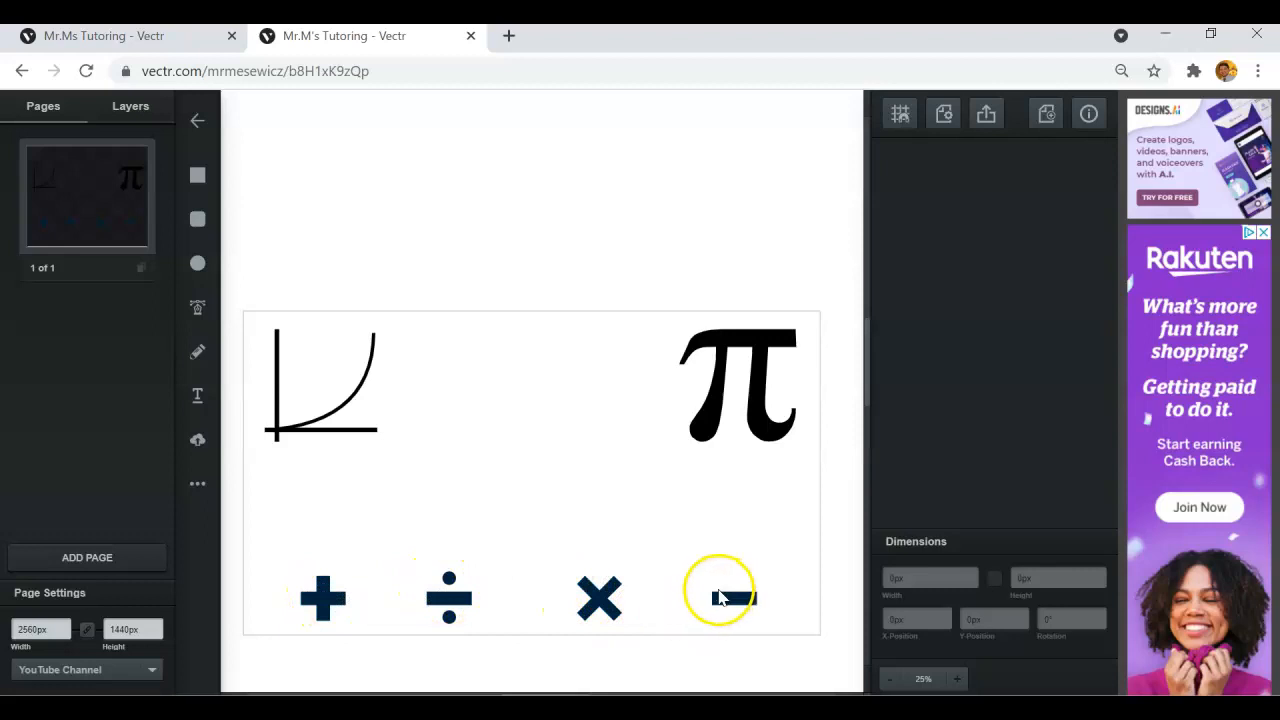
# Select all the operator signs together and change their fill color to black, #000000
pyautogui.moveTo(257, 528); pyautogui.dragTo(790, 660)
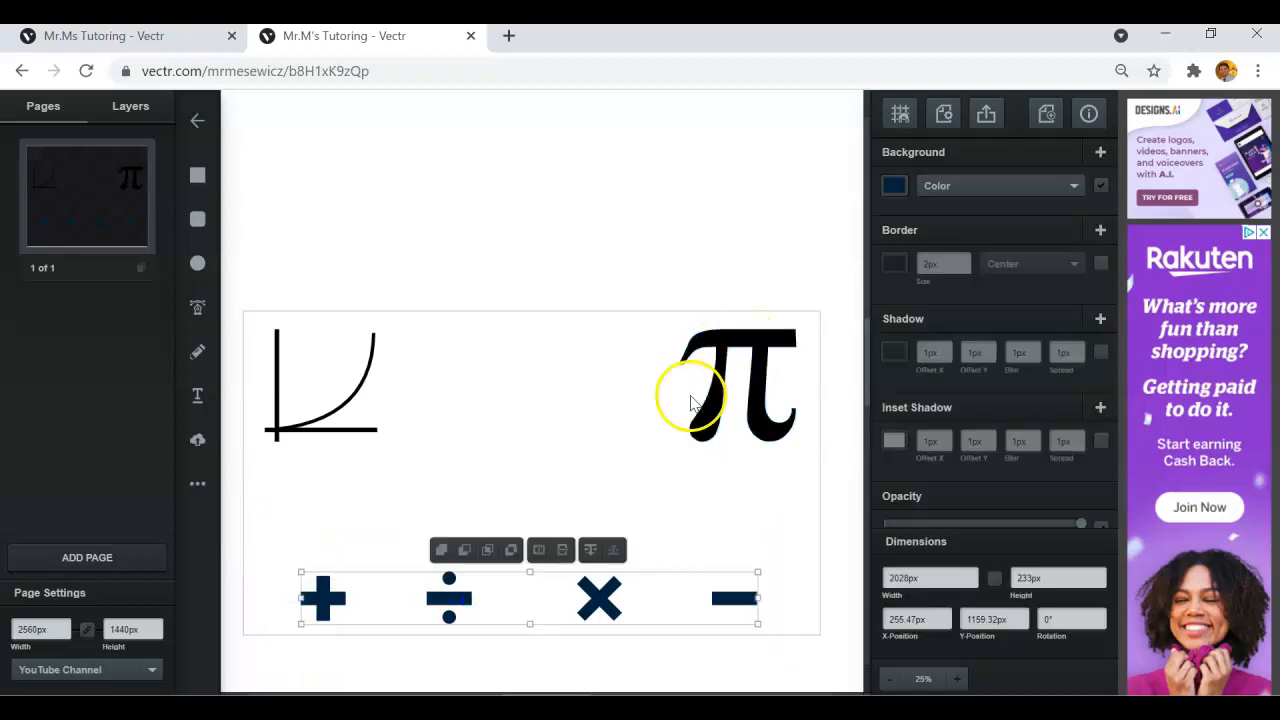
pyautogui.click(895, 184)
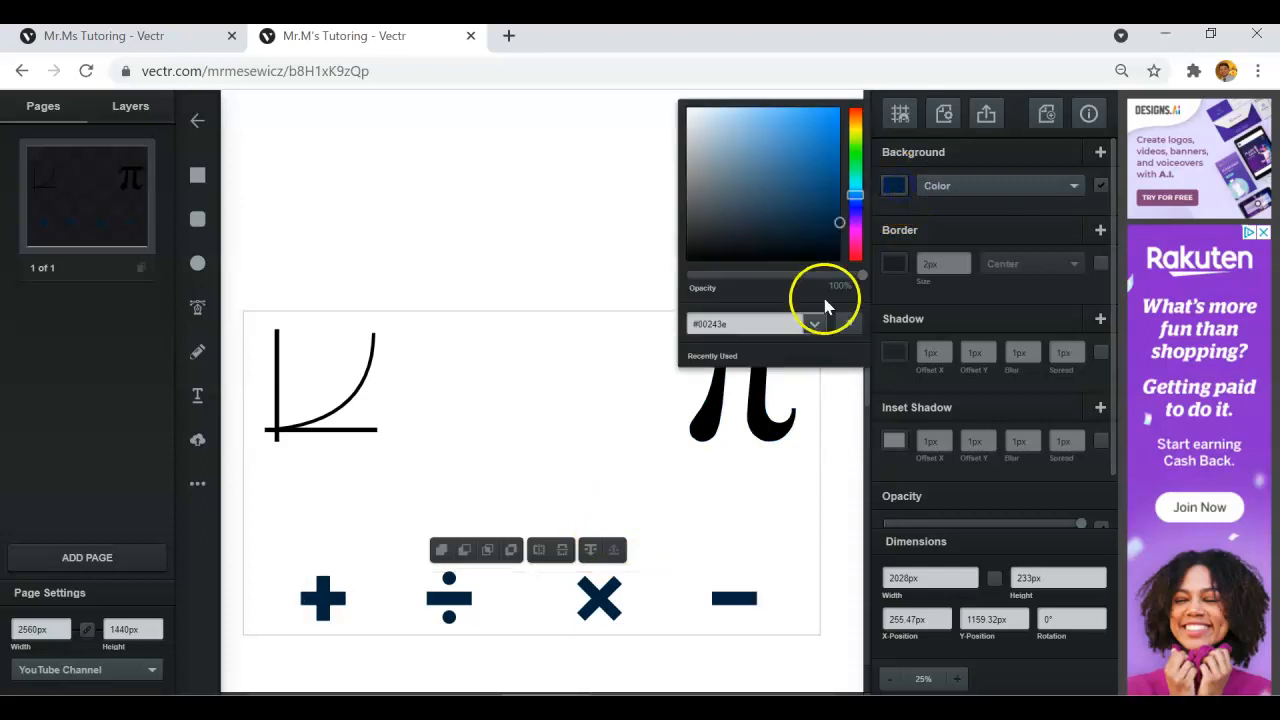
pyautogui.moveTo(846, 244)
pyautogui.mouseDown()
pyautogui.moveTo(846, 229)
pyautogui.moveTo(846, 274)
pyautogui.mouseUp()
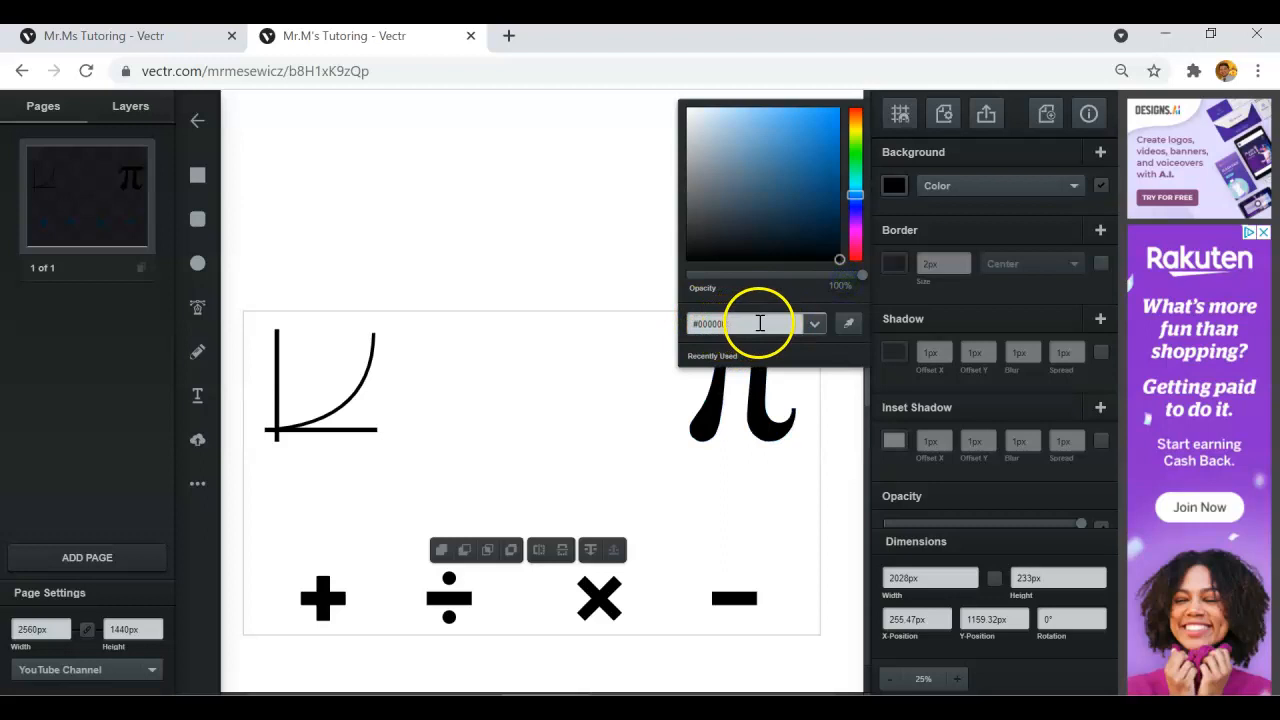
pyautogui.click(607, 260)
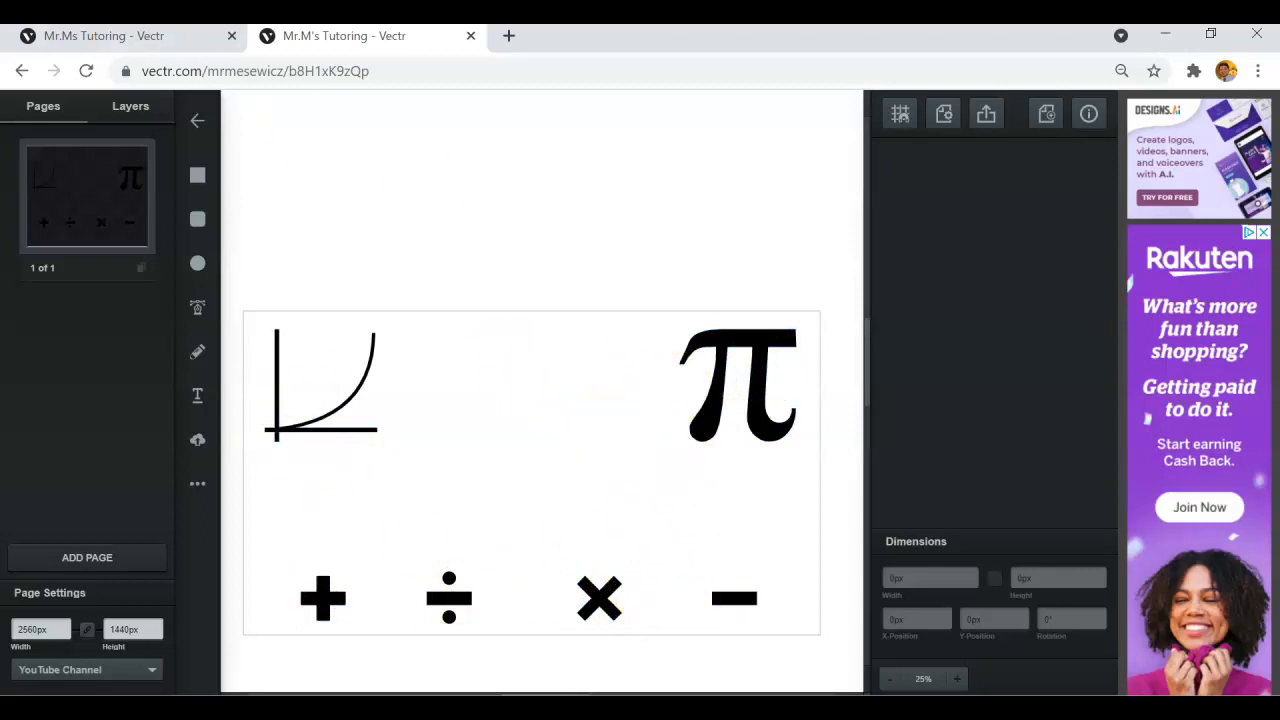
# Check the layout of the finished banner in the Mr.Ms Tutoring file, and return to the new file
pyautogui.click(60, 40)
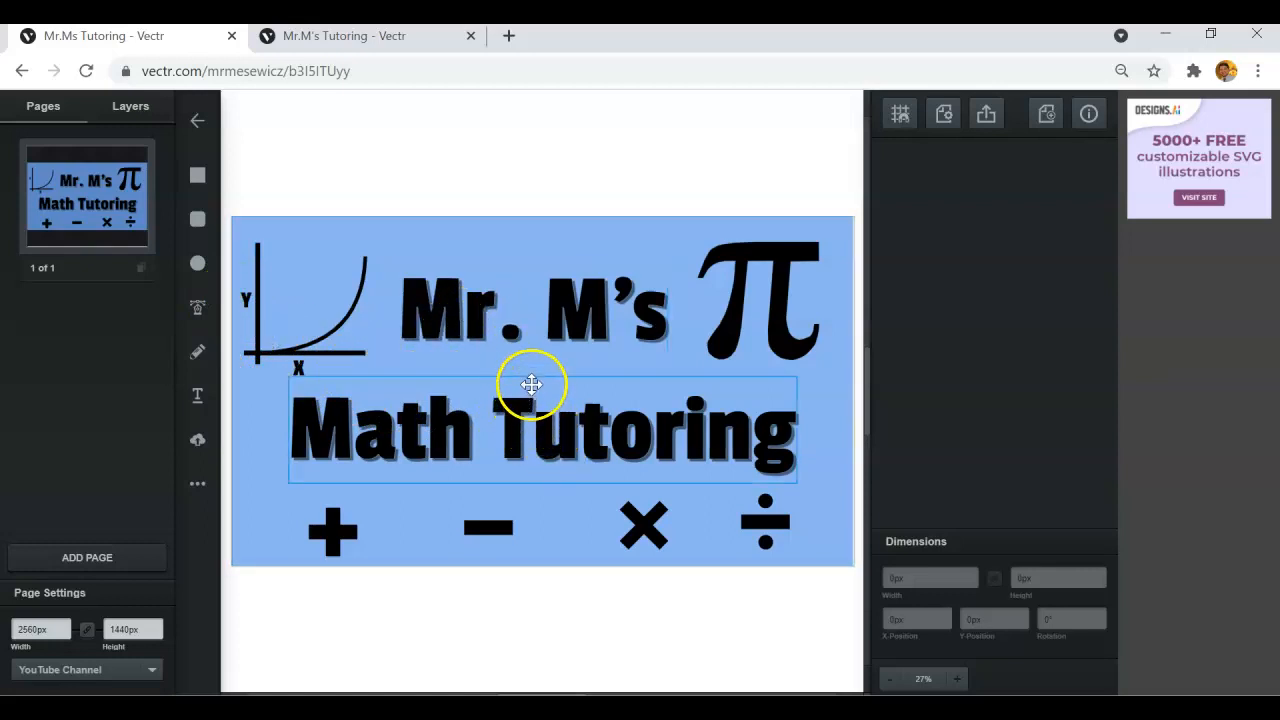
pyautogui.click(350, 36)
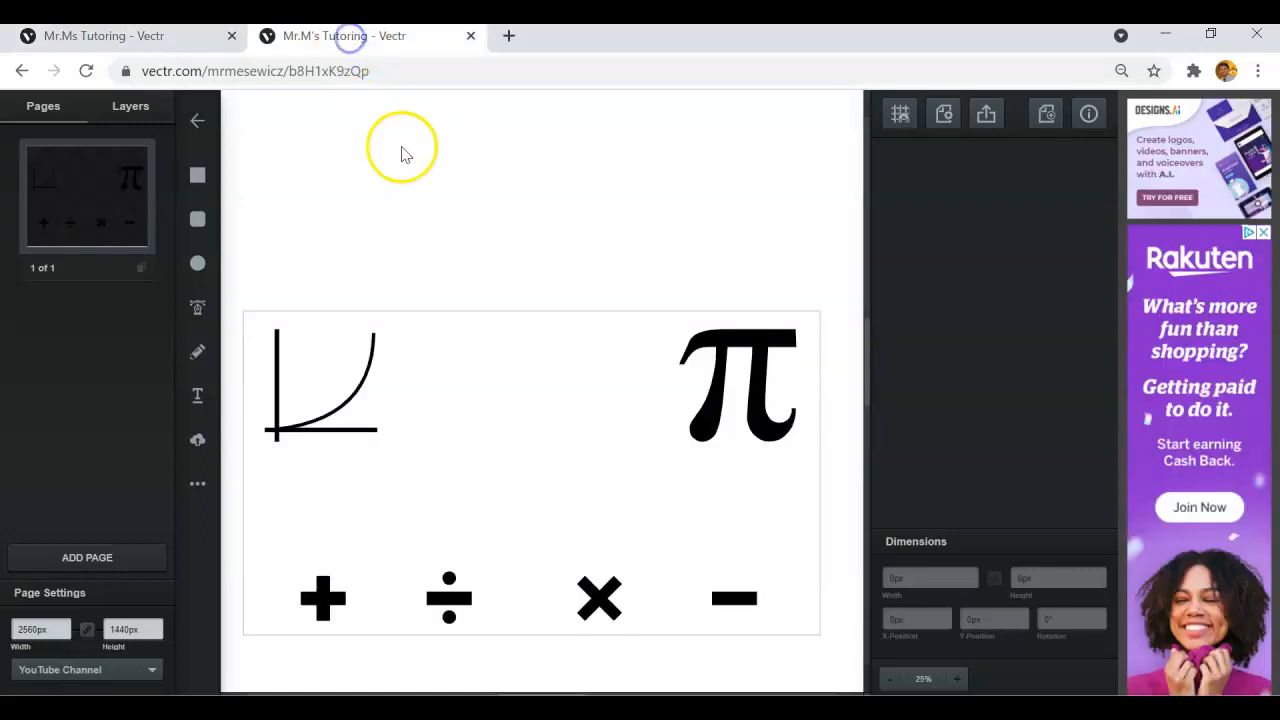
# Add a text label X with a font size of 100 px and place it just below the graph's horizontal axis
pyautogui.click(200, 394)
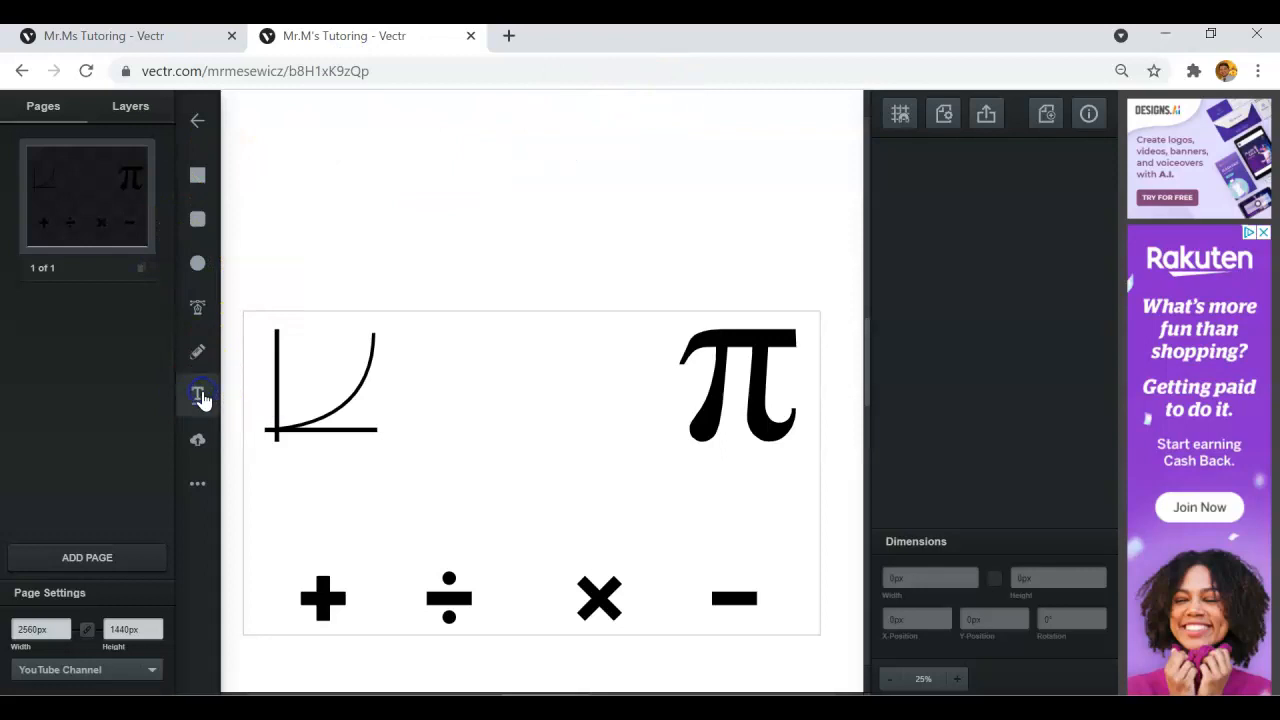
pyautogui.click(307, 450)
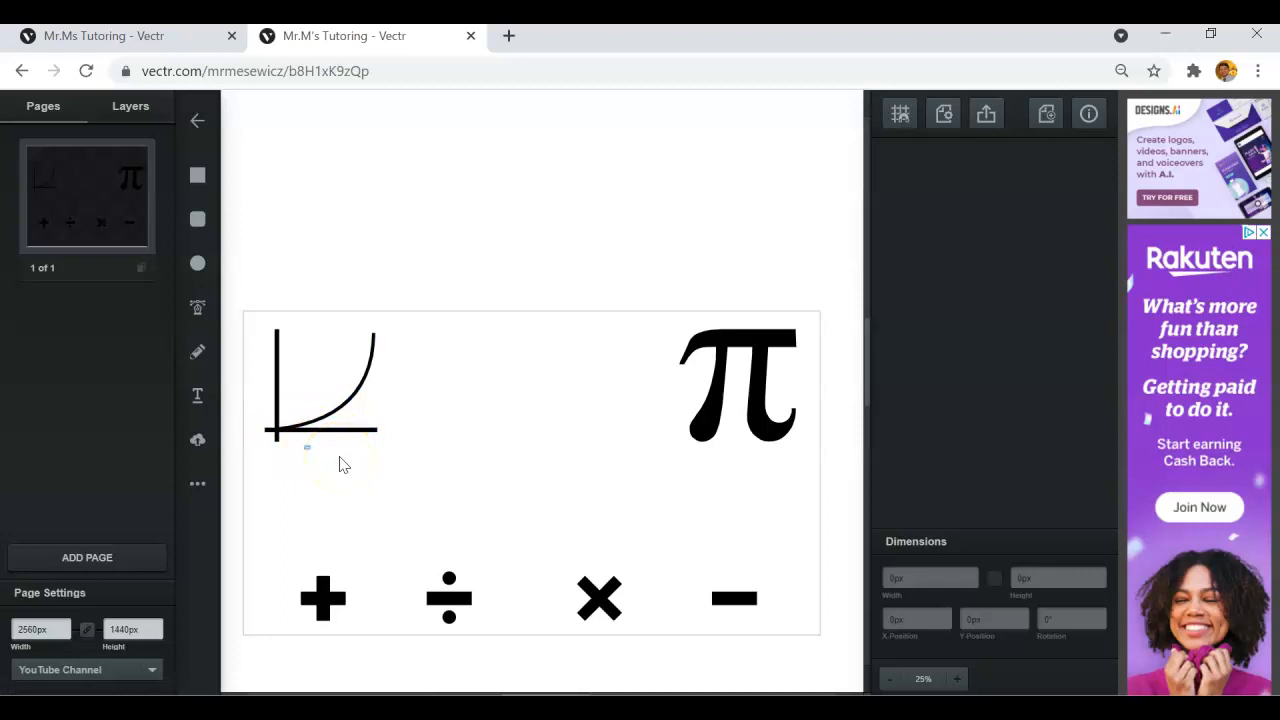
pyautogui.click(447, 469)
pyautogui.click(306, 449)
pyautogui.click(912, 188)
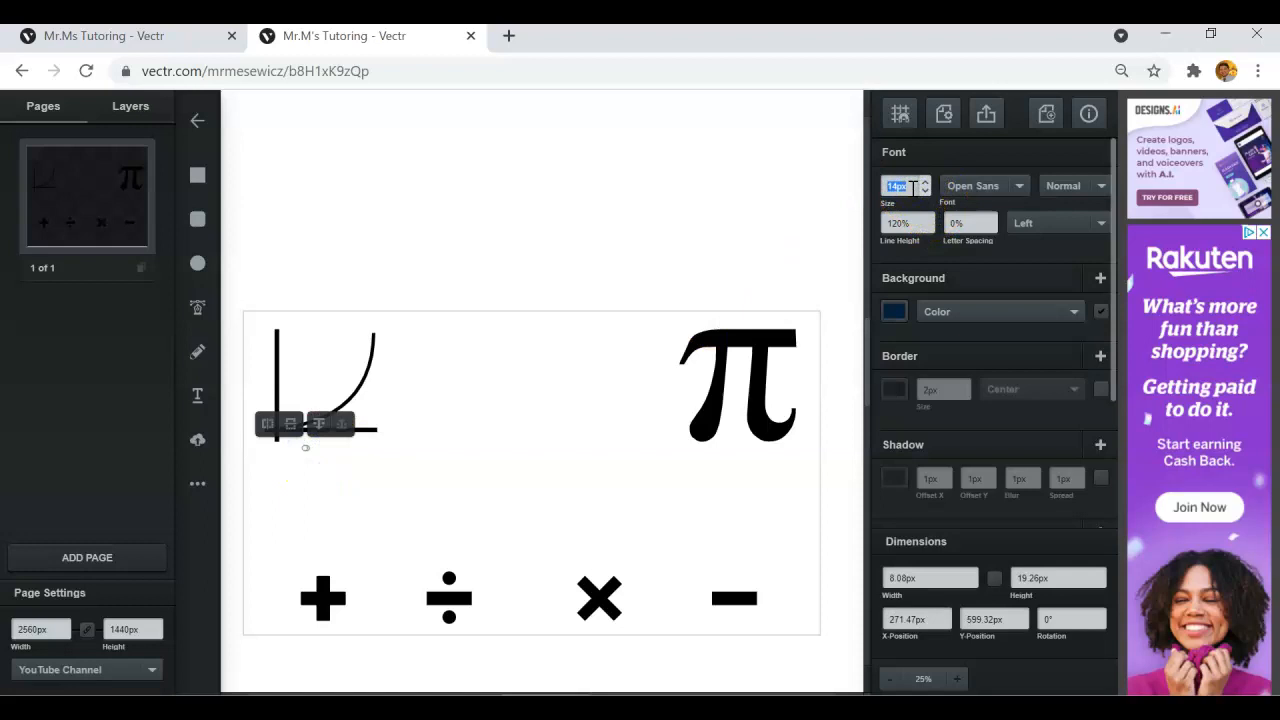
pyautogui.write('100')
pyautogui.click(452, 452)
pyautogui.moveTo(311, 463); pyautogui.dragTo(322, 451)
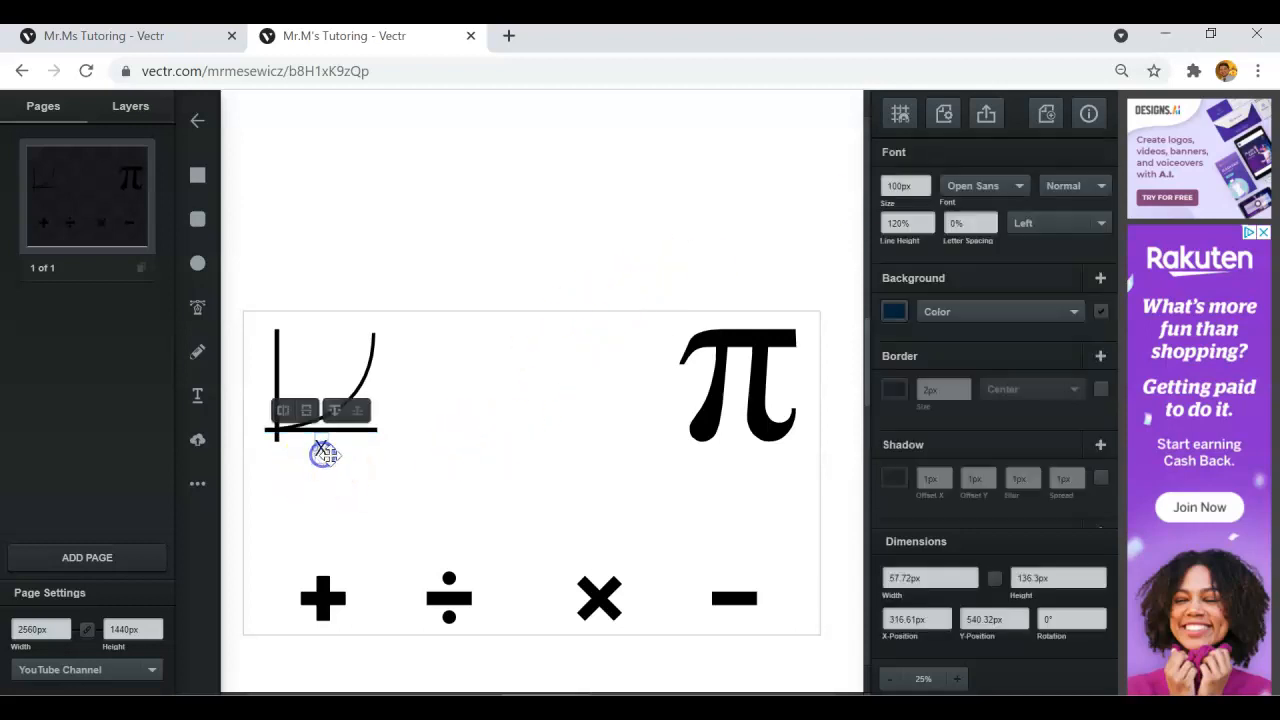
# Check the lettering in the finished Mr.Ms Tutoring file, and set the X label's font to Passion One in the new file
pyautogui.click(72, 38)
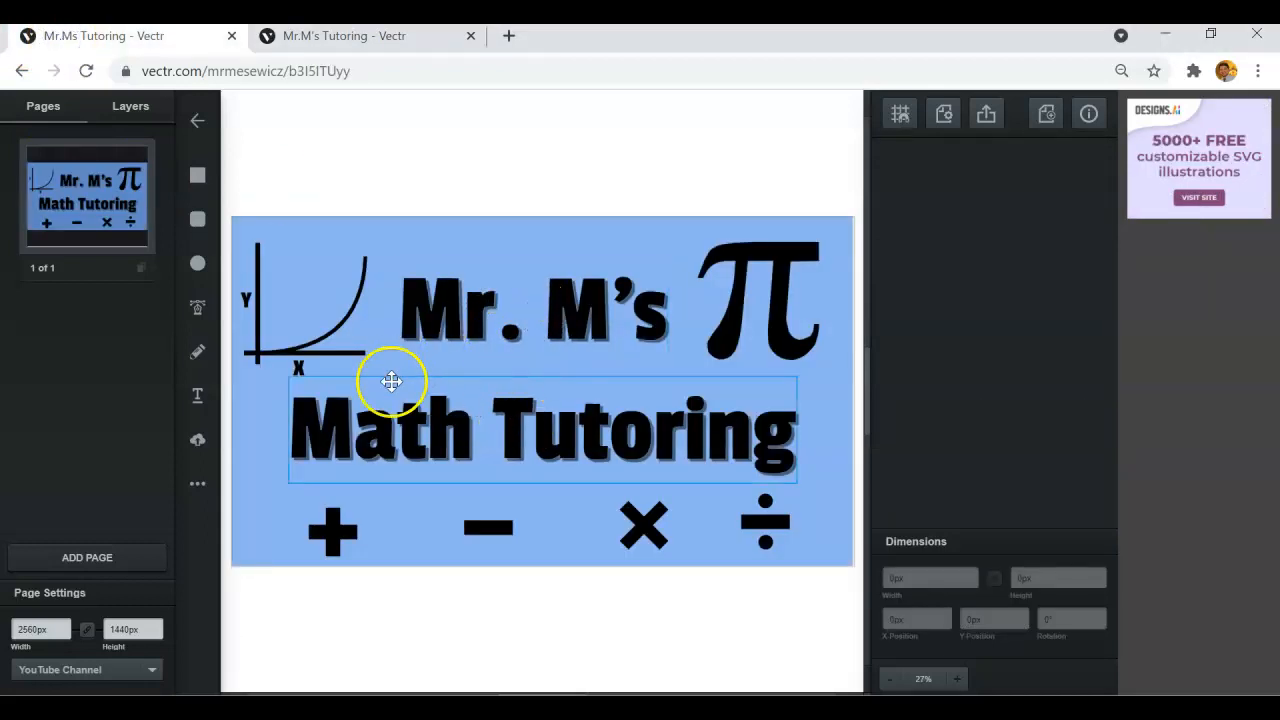
pyautogui.click(346, 38)
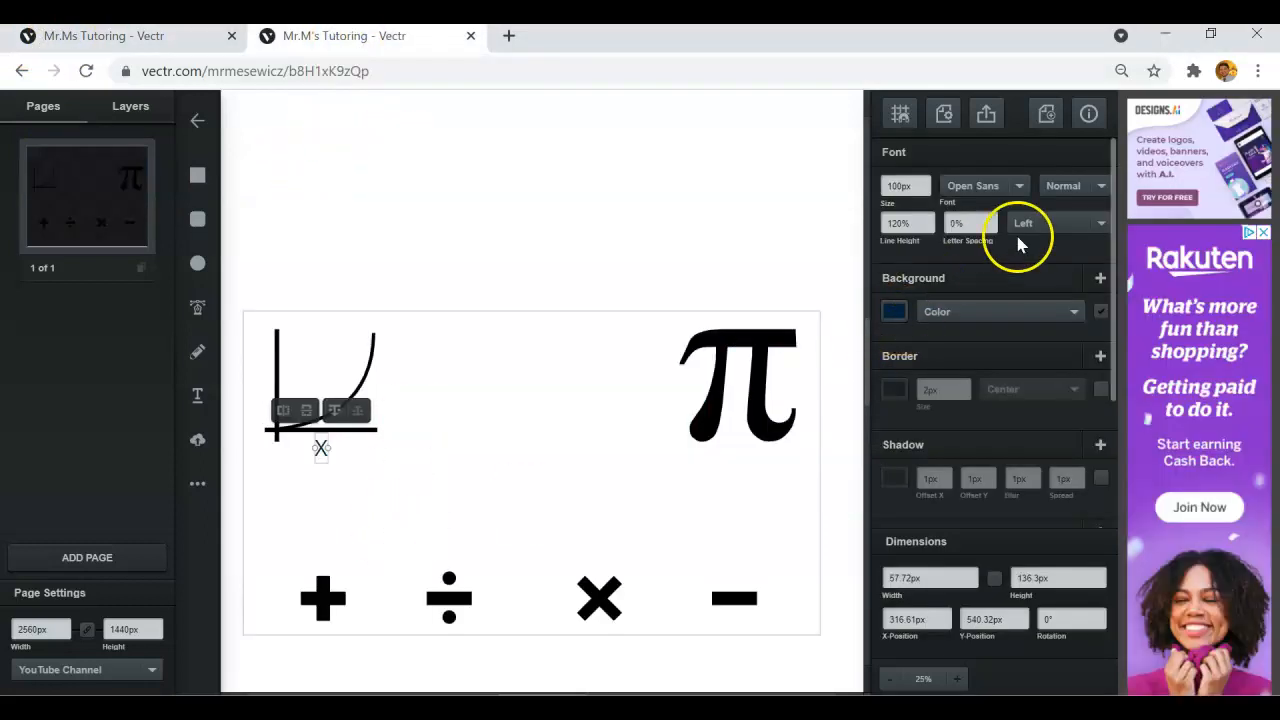
pyautogui.click(986, 187)
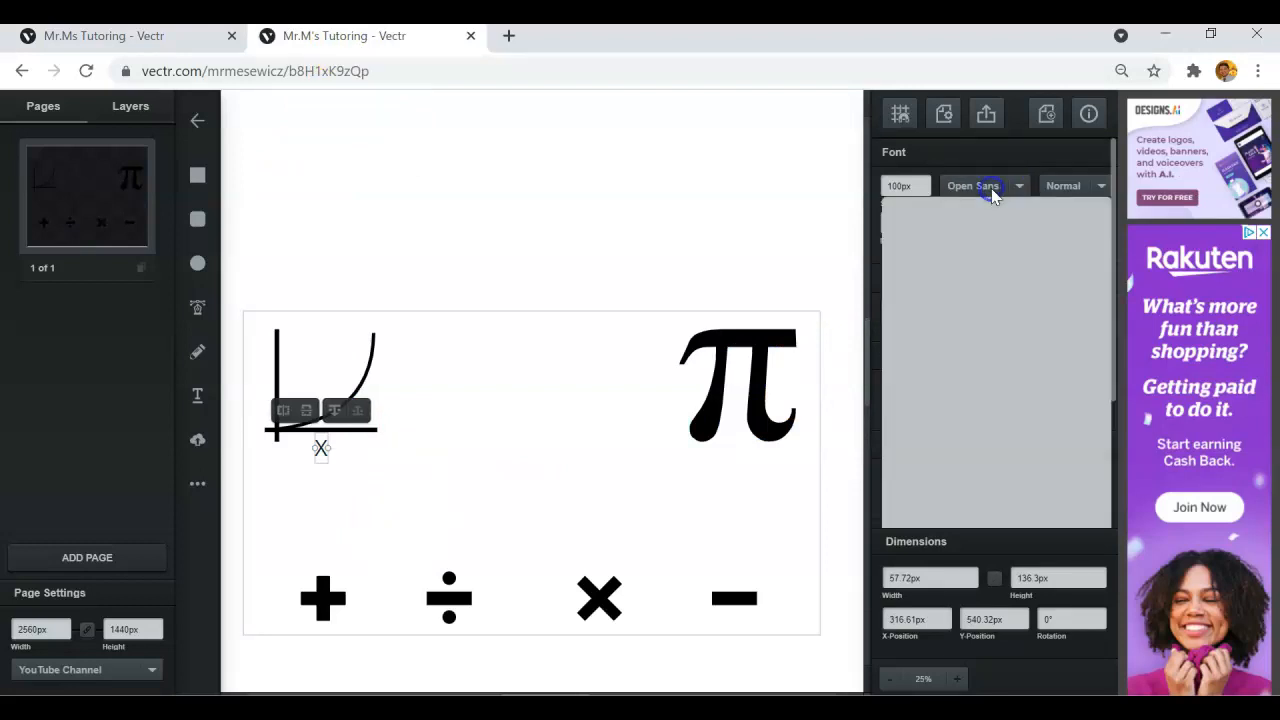
pyautogui.scroll(-1, 972, 280)
pyautogui.scroll(-7, 967, 288)
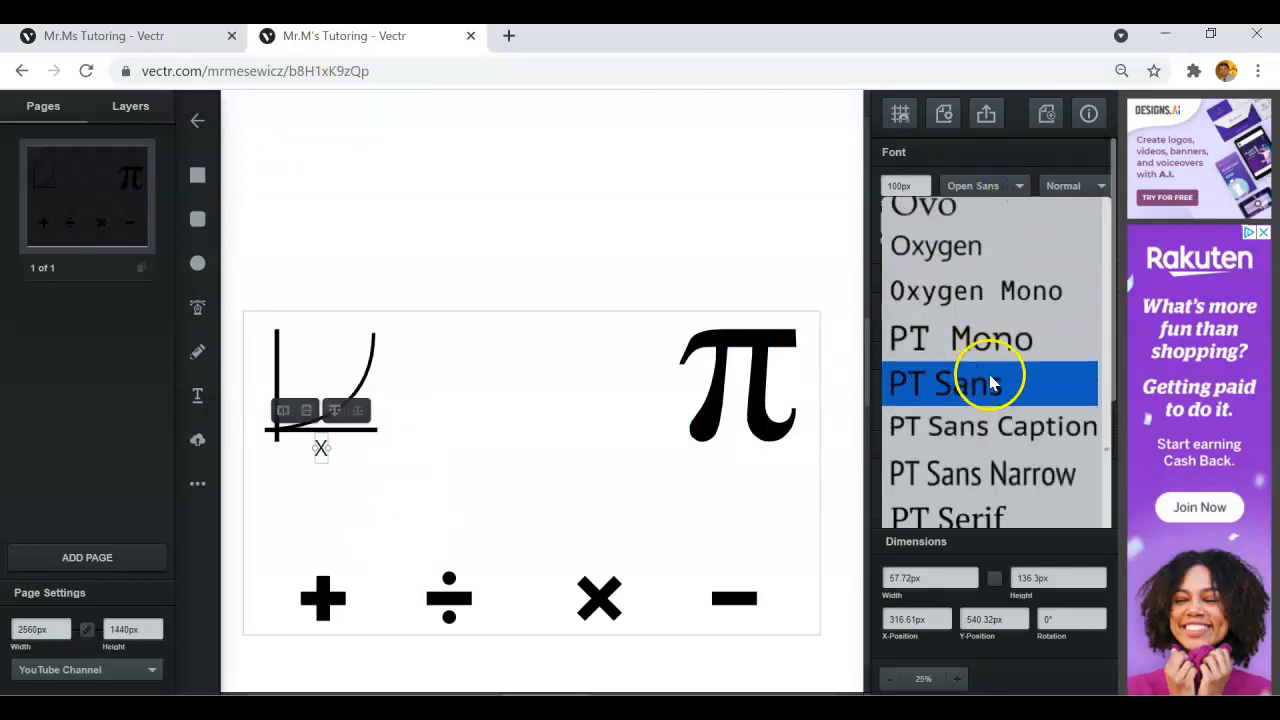
pyautogui.scroll(-2, 989, 378)
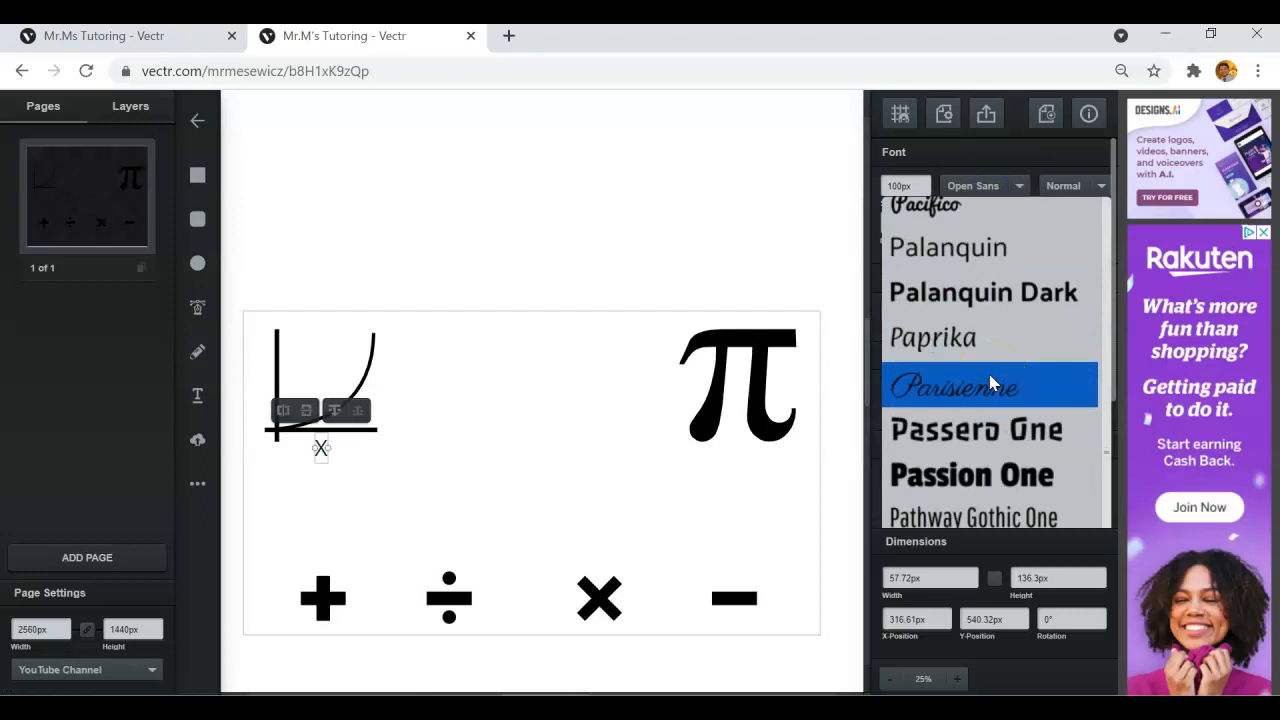
pyautogui.click(980, 352)
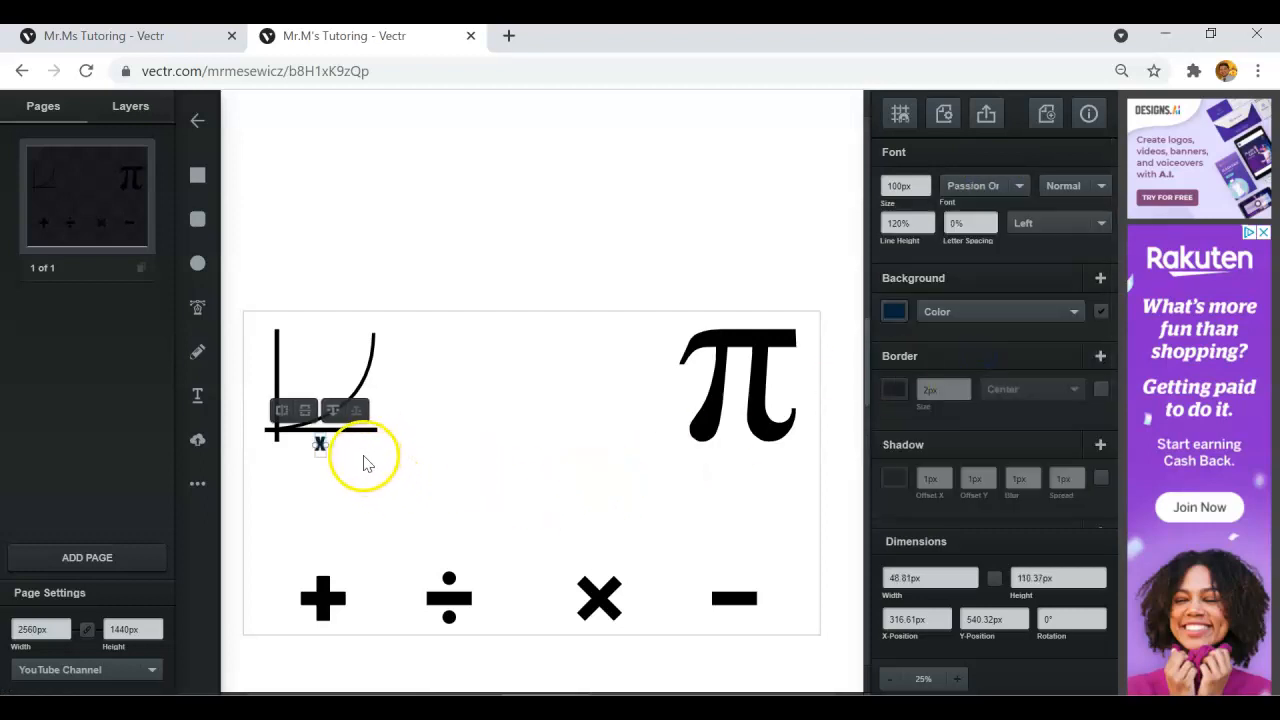
pyautogui.click(364, 456)
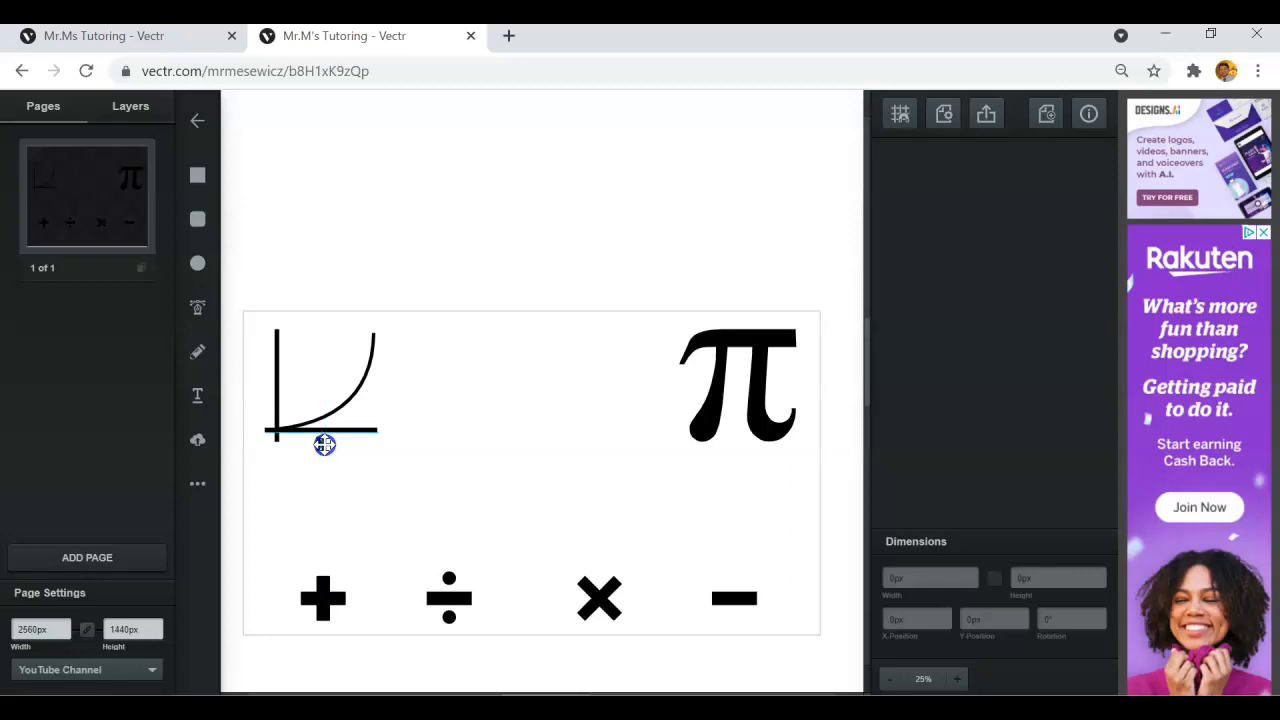
pyautogui.click(324, 445)
pyautogui.click(444, 474)
# Duplicate the X label, place the copy beside the graph's vertical axis and change its text to Y
pyautogui.rightClick(321, 446)
pyautogui.click(355, 486)
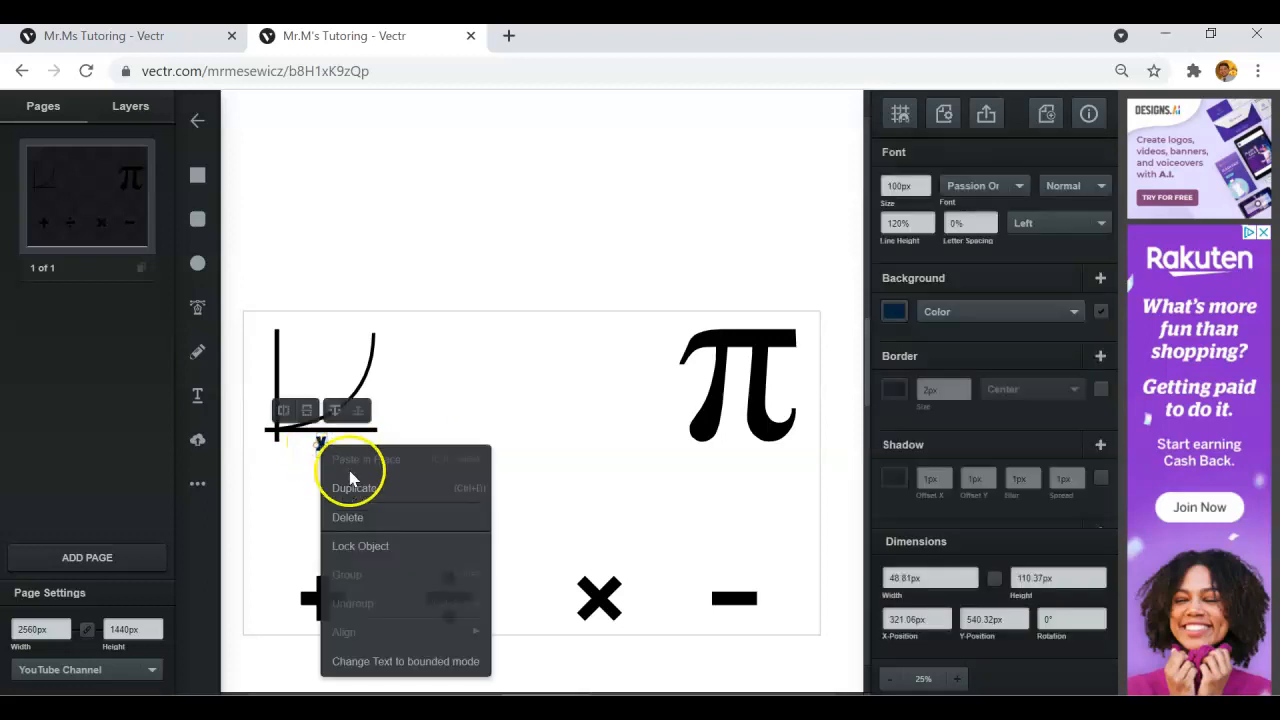
pyautogui.moveTo(339, 452); pyautogui.dragTo(265, 380)
pyautogui.doubleClick(265, 379)
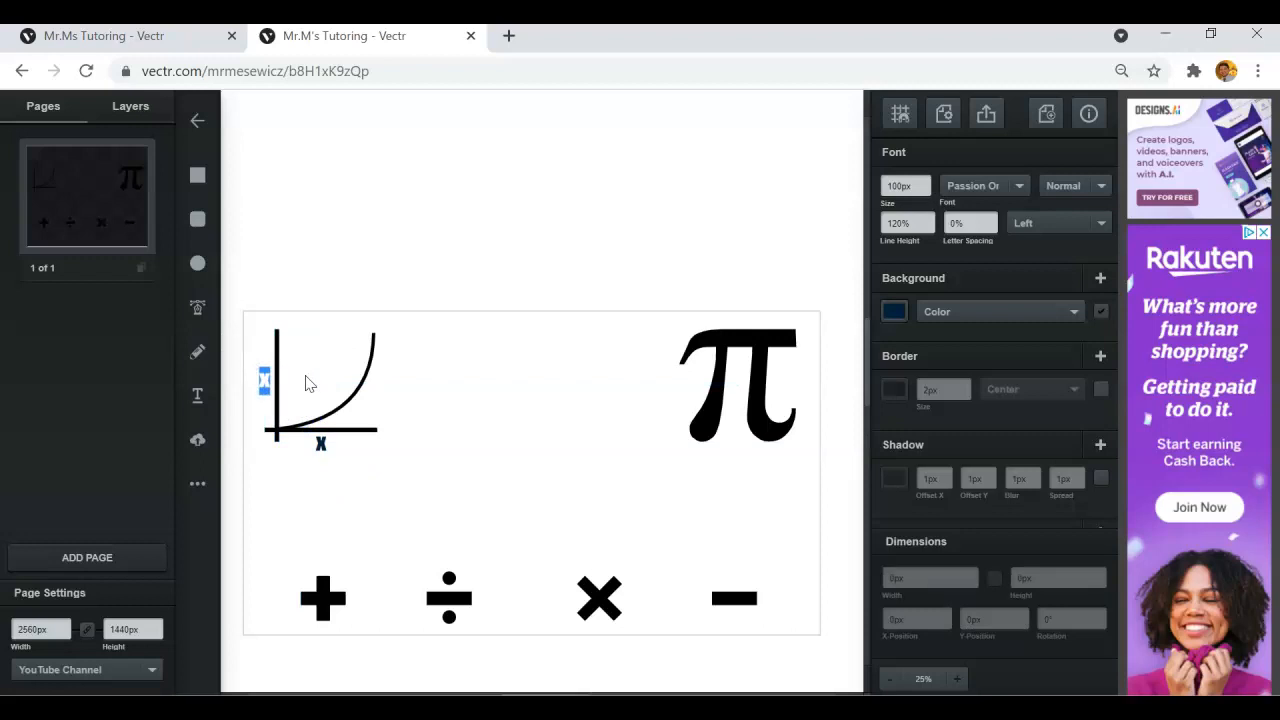
pyautogui.click(516, 333)
pyautogui.click(358, 437)
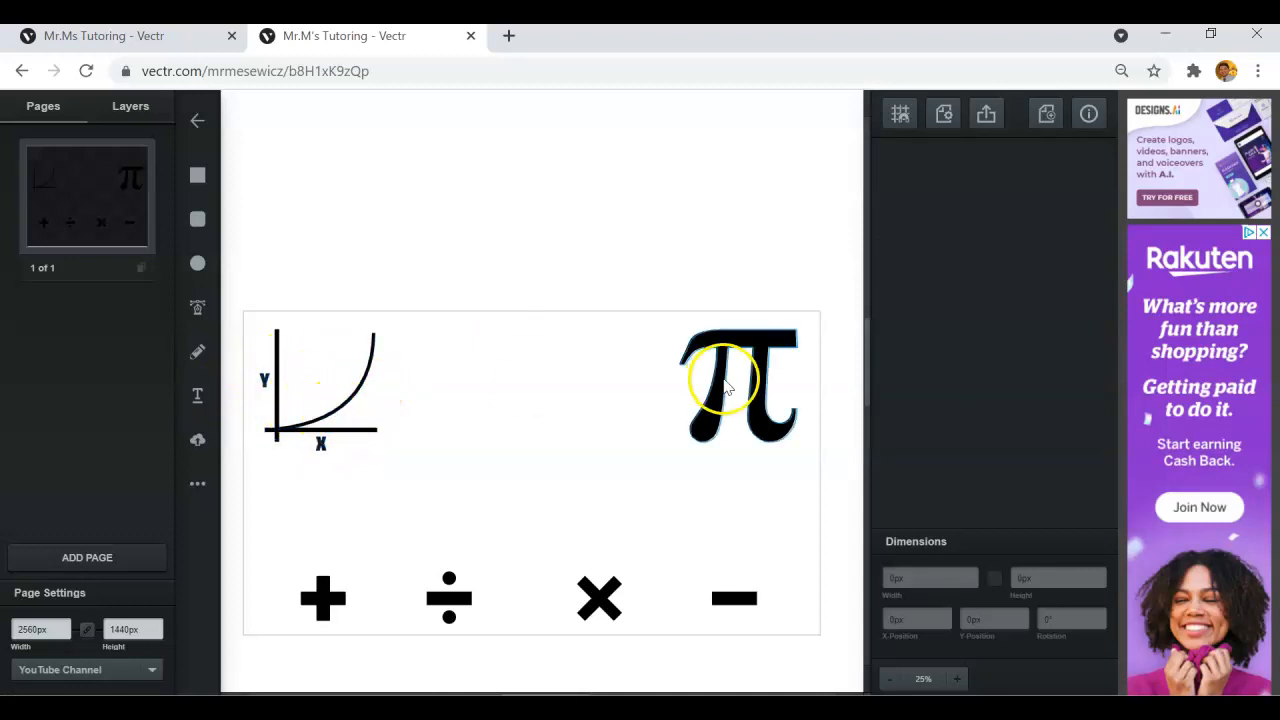
# Duplicate the X label, move the copy between the graph and the pi sign, and change its text to "Mr. M's"
pyautogui.click(318, 443)
pyautogui.rightClick(318, 443)
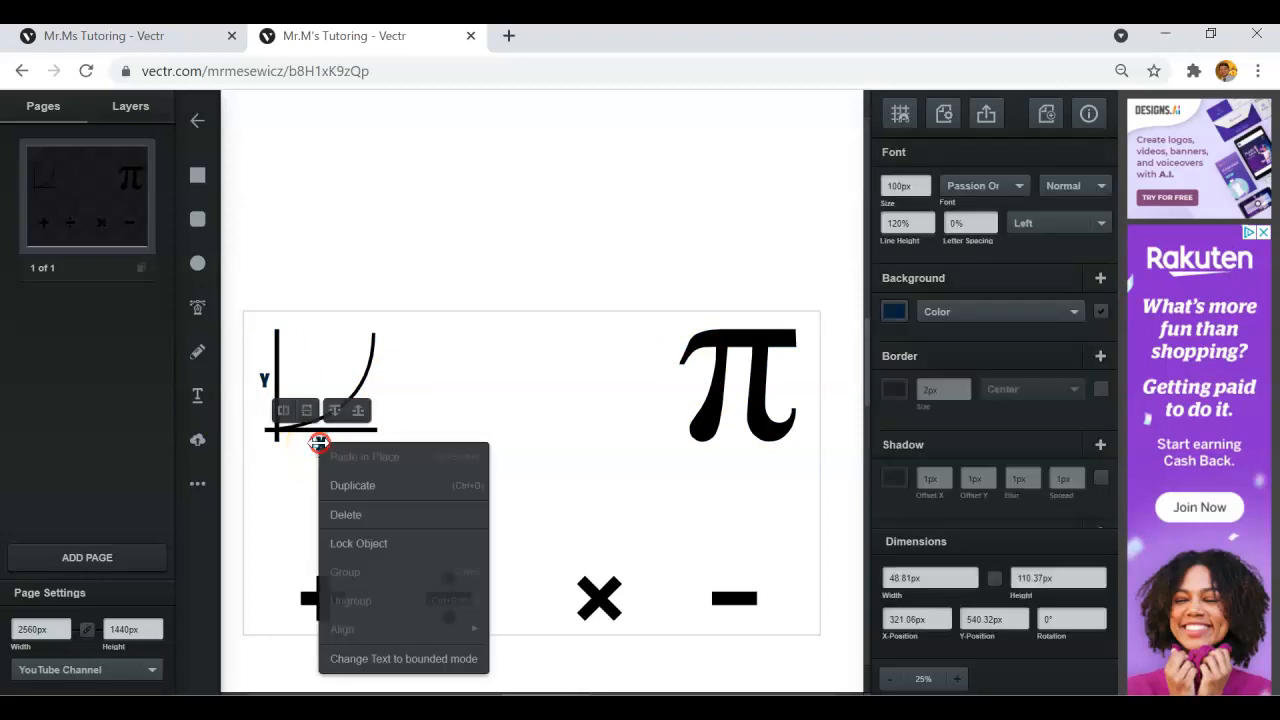
pyautogui.click(352, 484)
pyautogui.moveTo(340, 455); pyautogui.dragTo(445, 389)
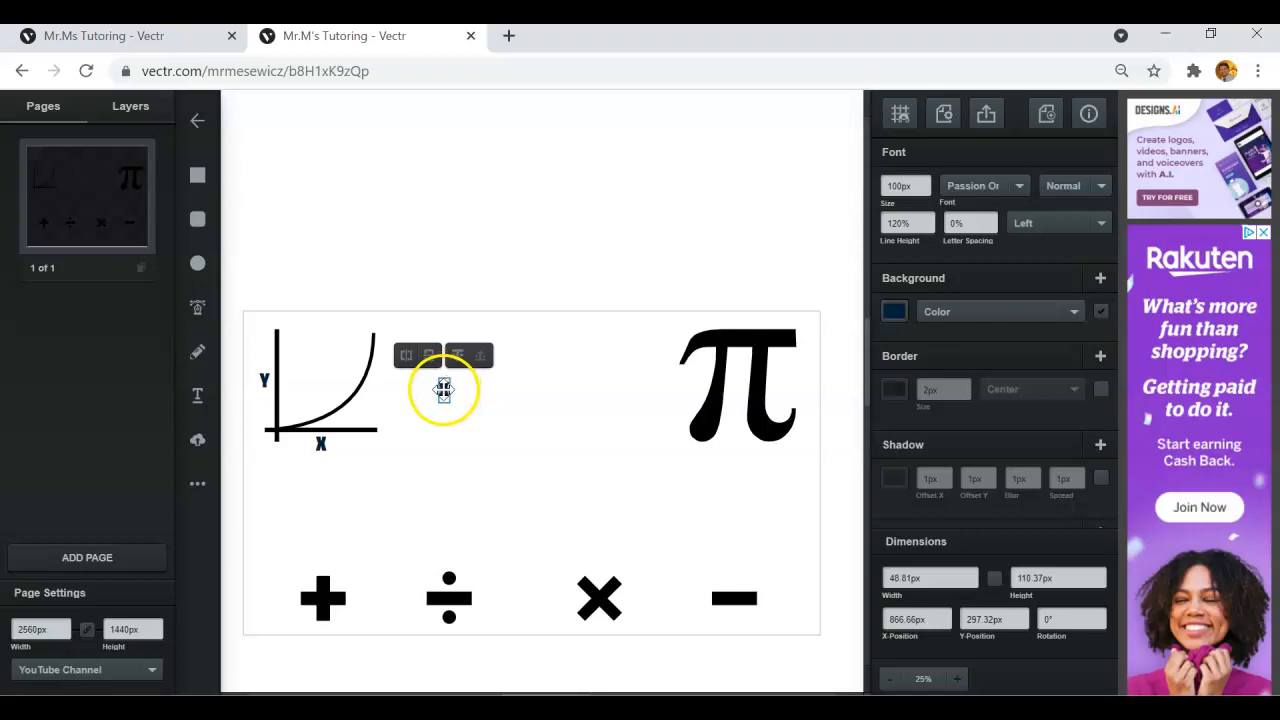
pyautogui.doubleClick(443, 390)
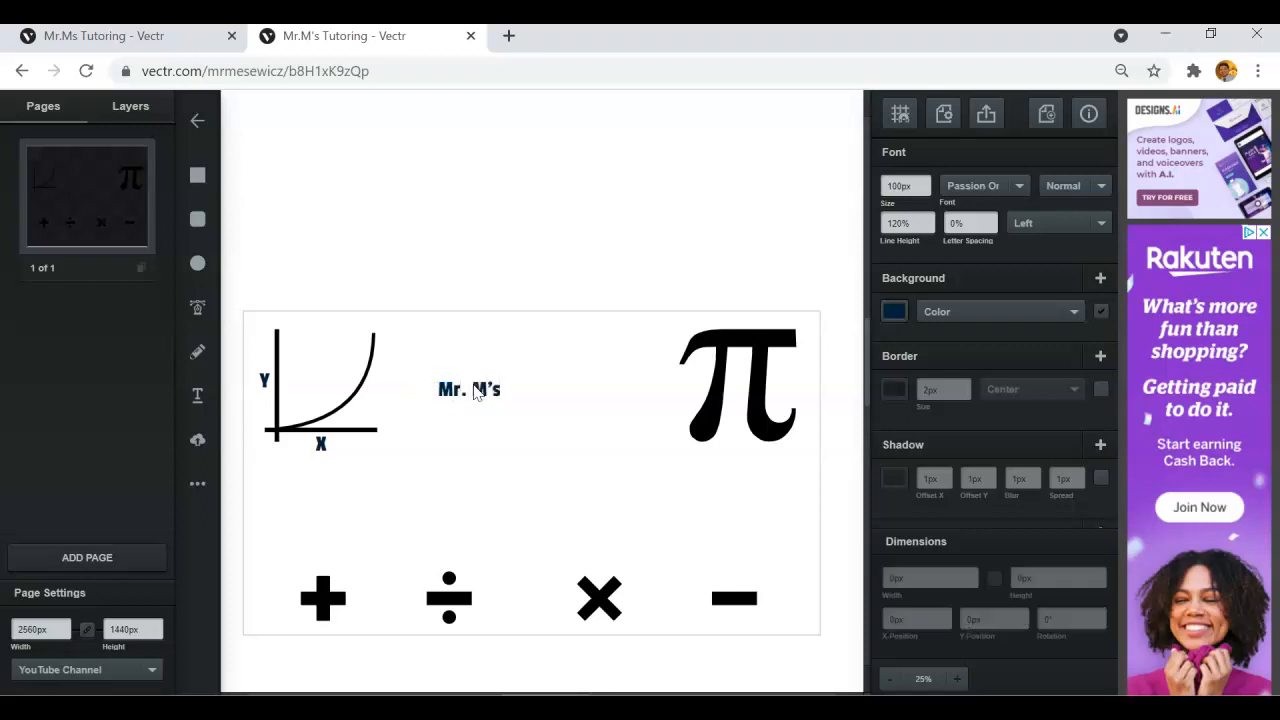
pyautogui.click(494, 404)
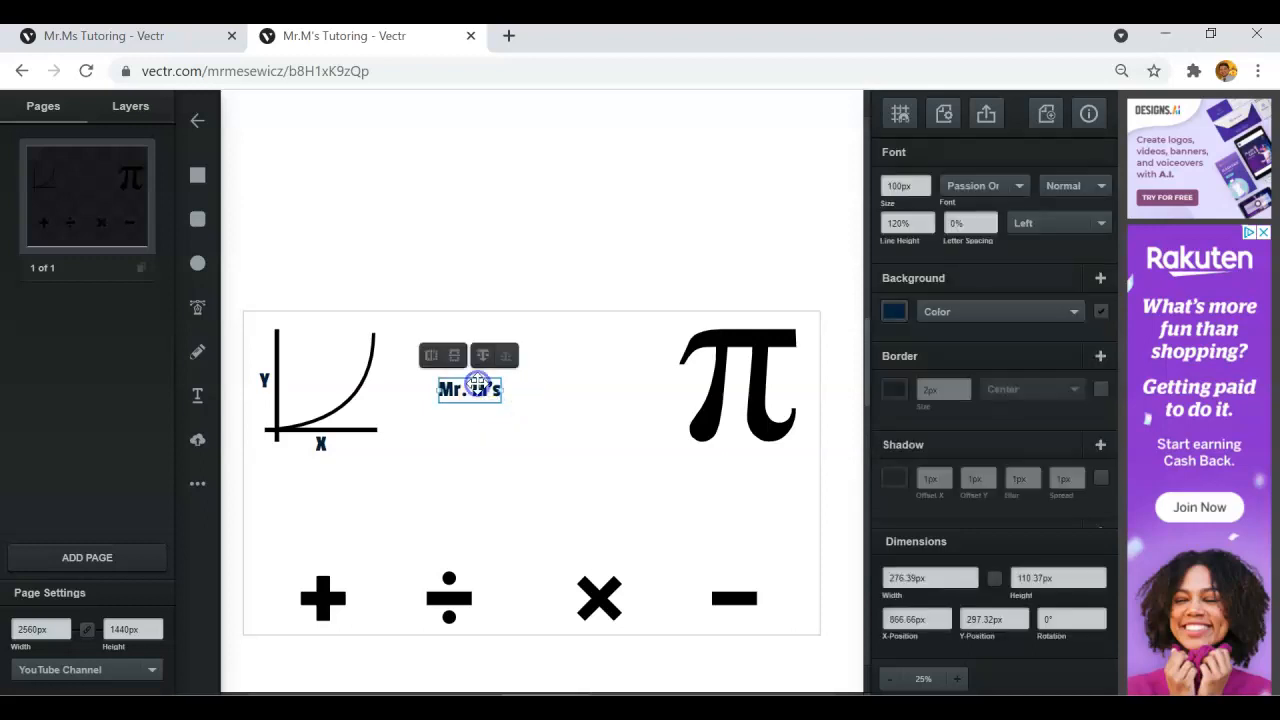
# Set the "Mr. M's" text size to 400 px and position it in the gap between the graph and the pi sign
pyautogui.click(905, 183)
pyautogui.write('300')
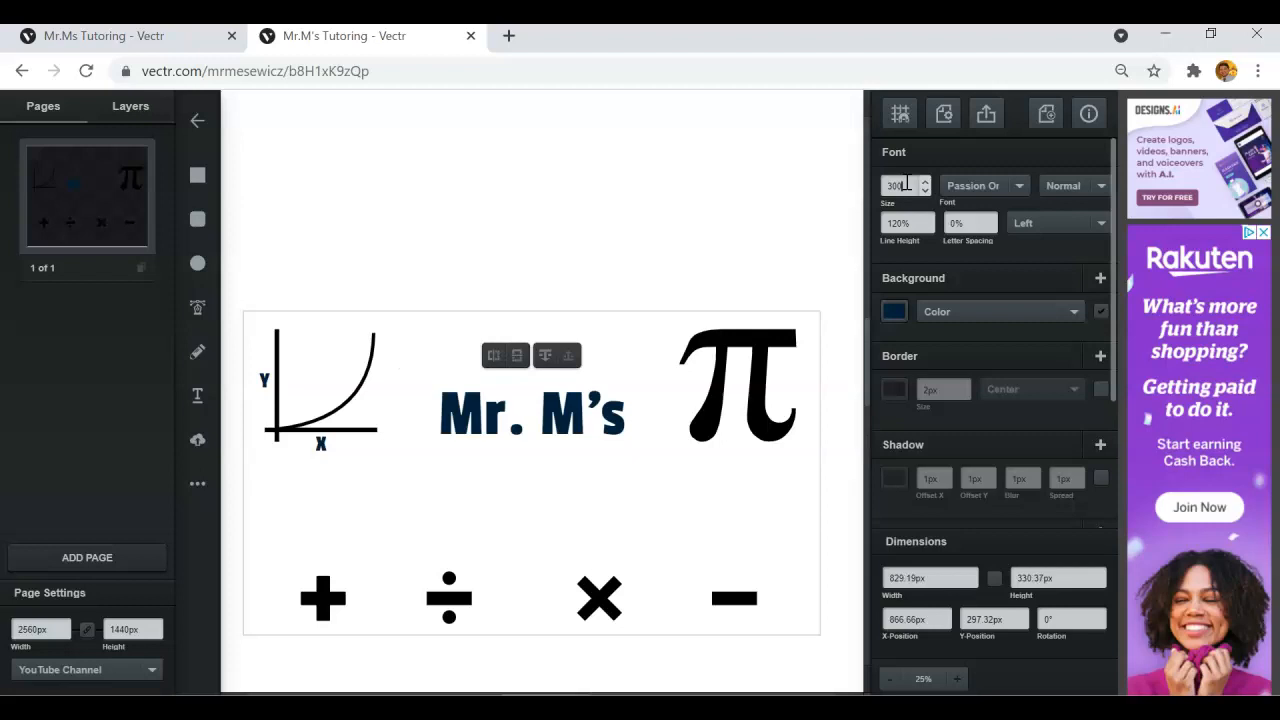
pyautogui.press('BackSpace')
pyautogui.press('BackSpace')
pyautogui.press('BackSpace')
pyautogui.write('400')
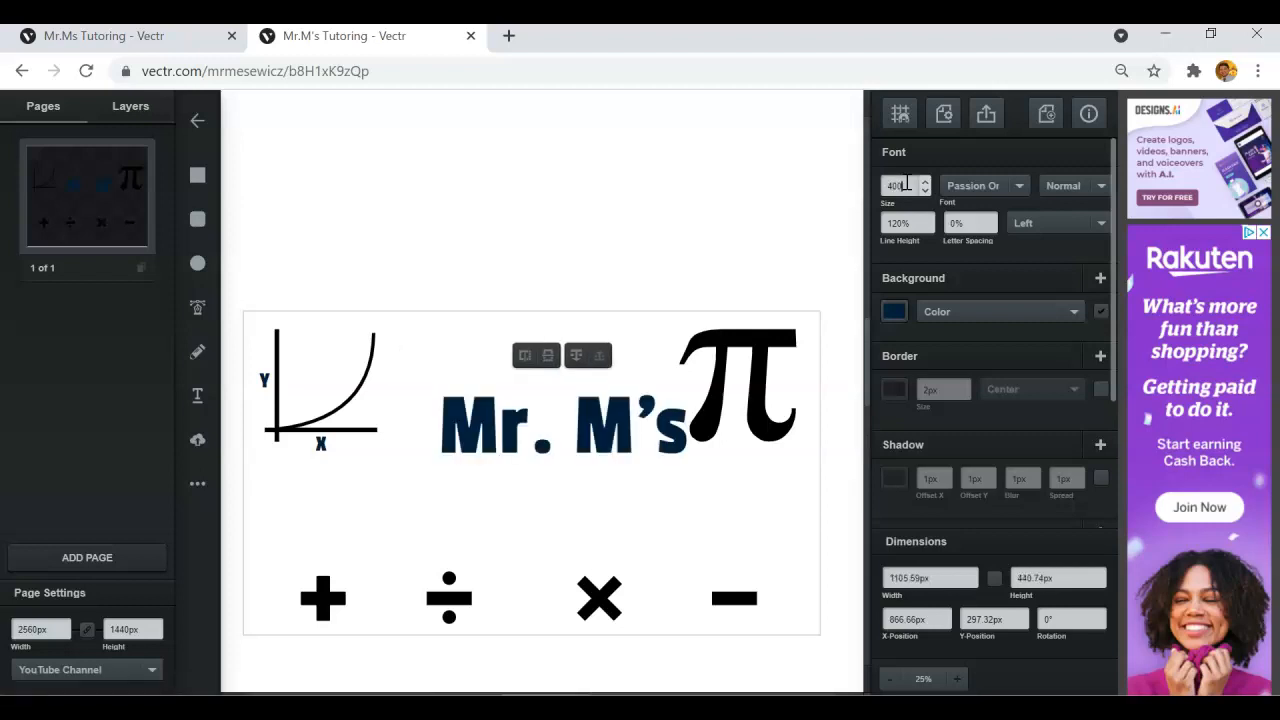
pyautogui.moveTo(586, 423); pyautogui.dragTo(580, 396)
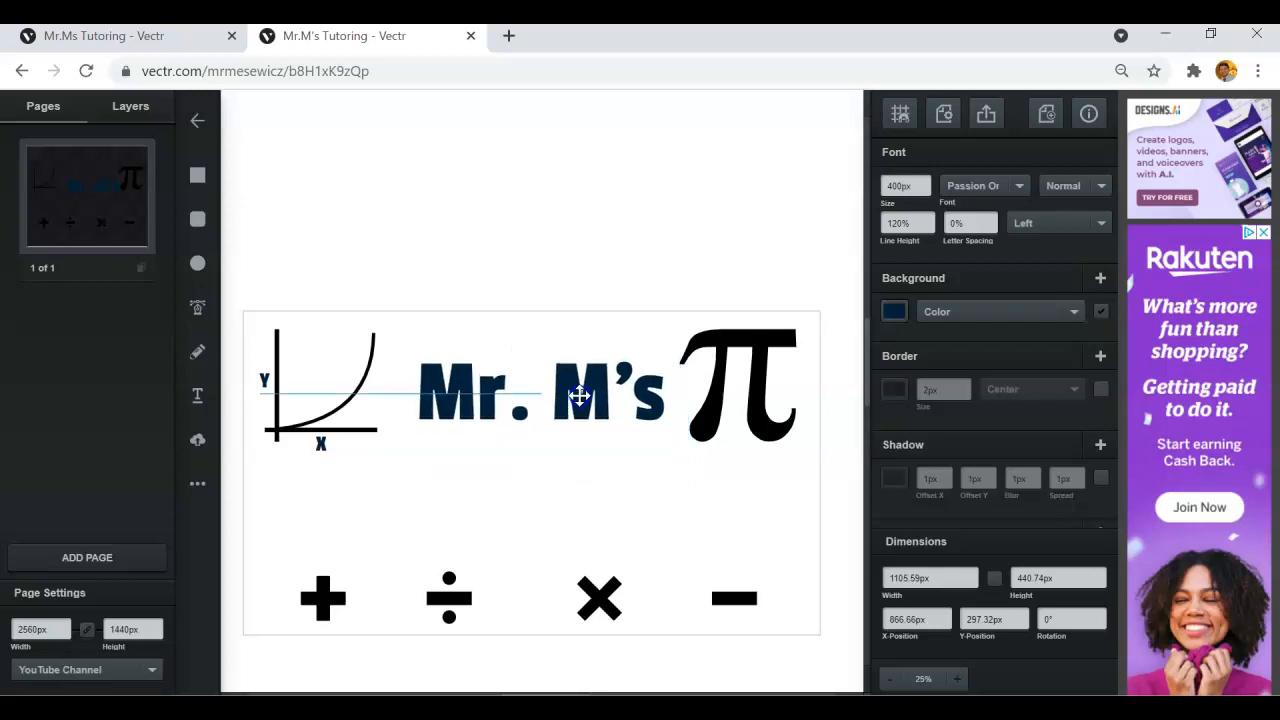
# Change the fill color of the X and Y axis labels to black, #000000
pyautogui.click(322, 444)
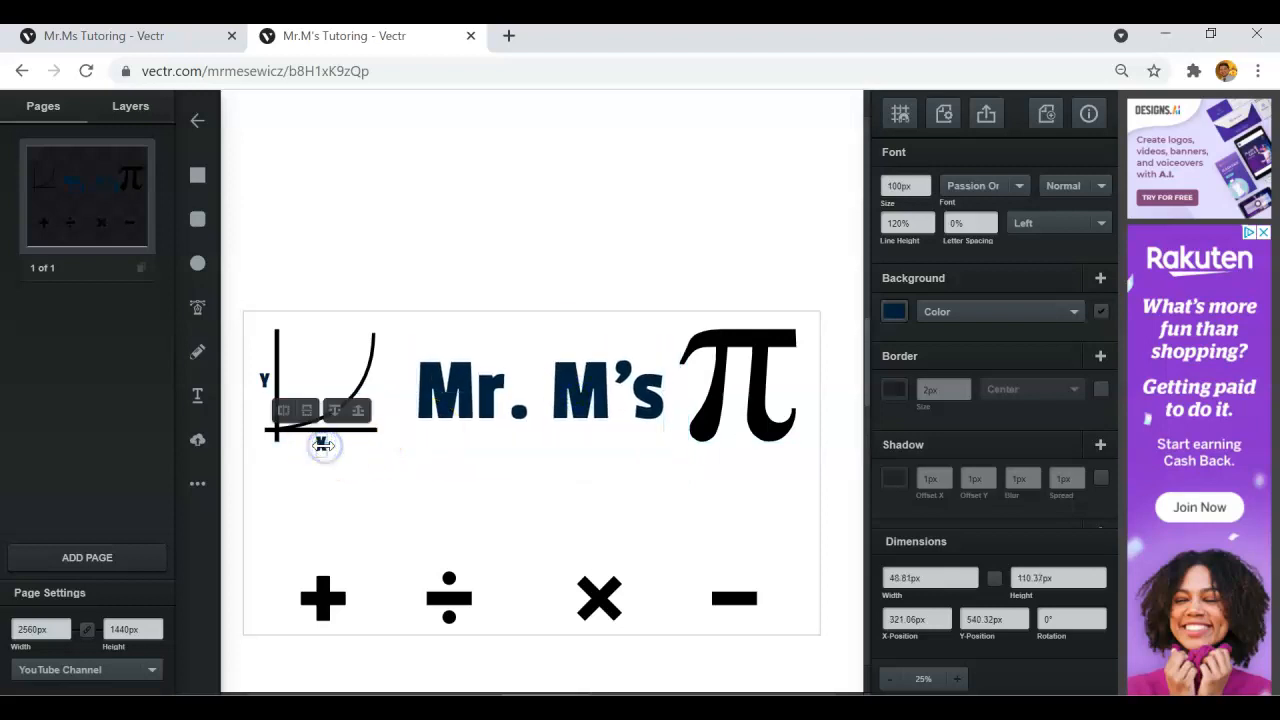
pyautogui.click(354, 484)
pyautogui.click(322, 446)
pyautogui.click(890, 313)
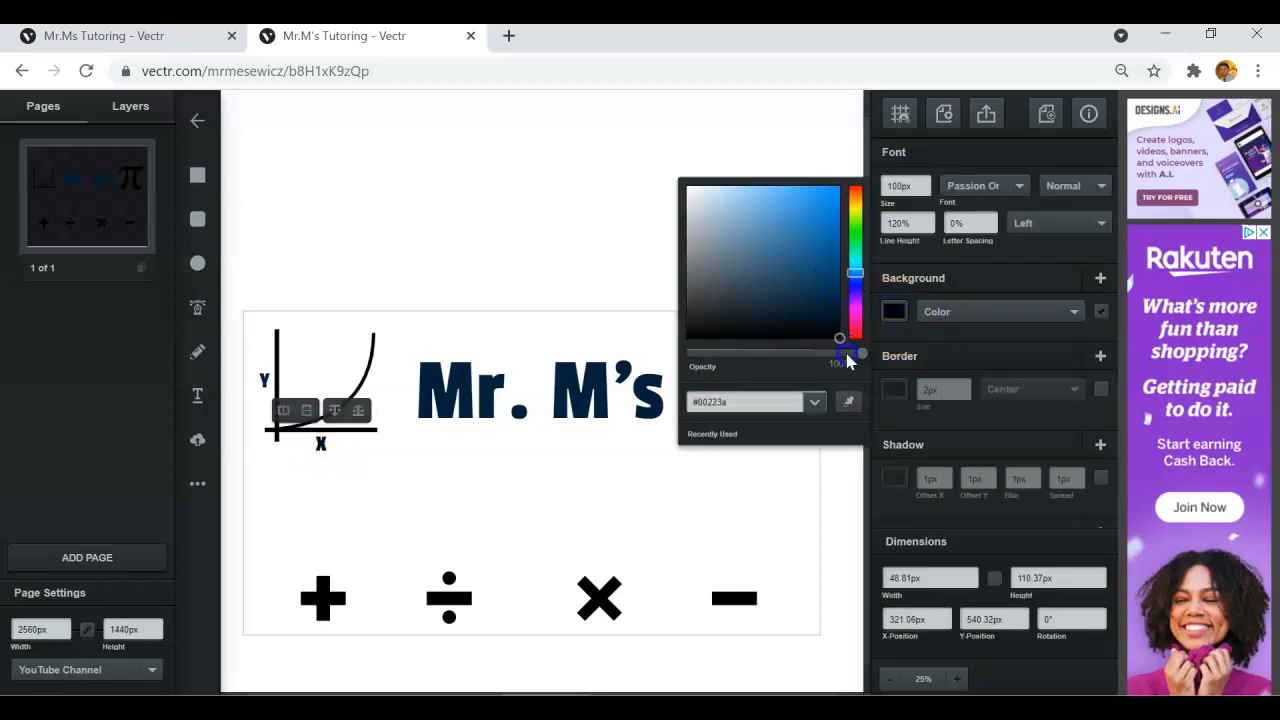
pyautogui.click(266, 378)
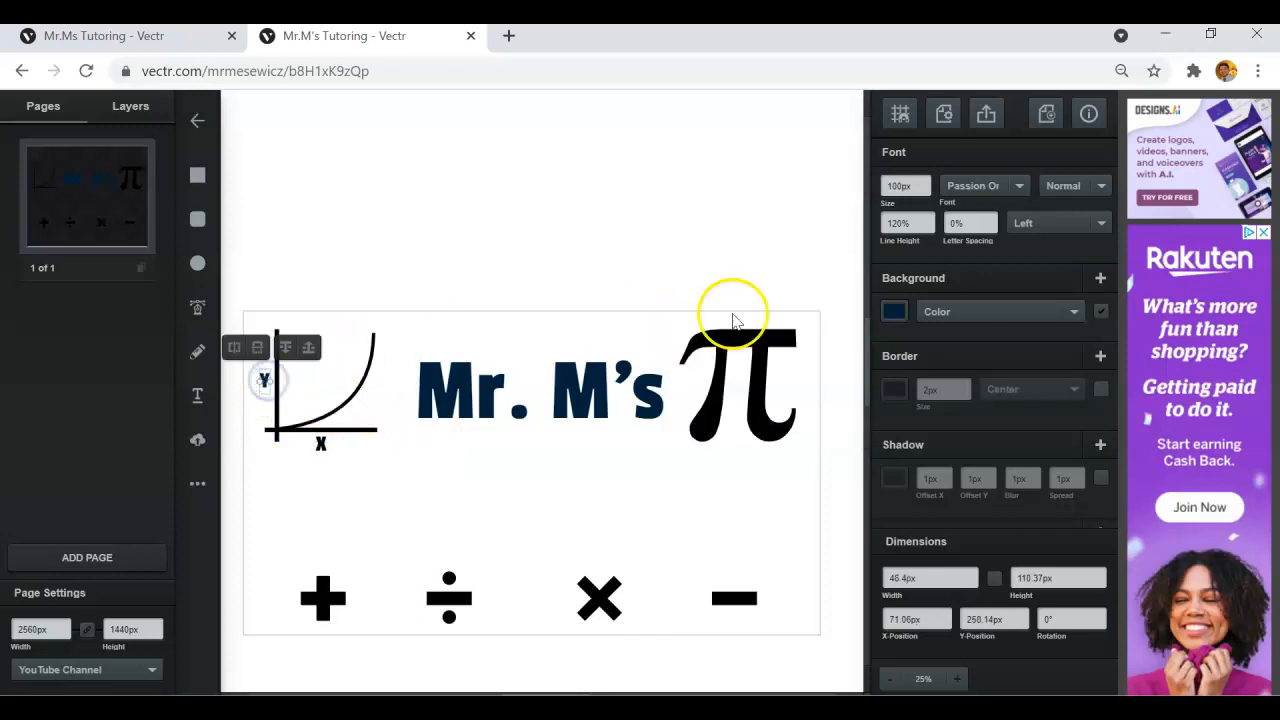
pyautogui.click(894, 311)
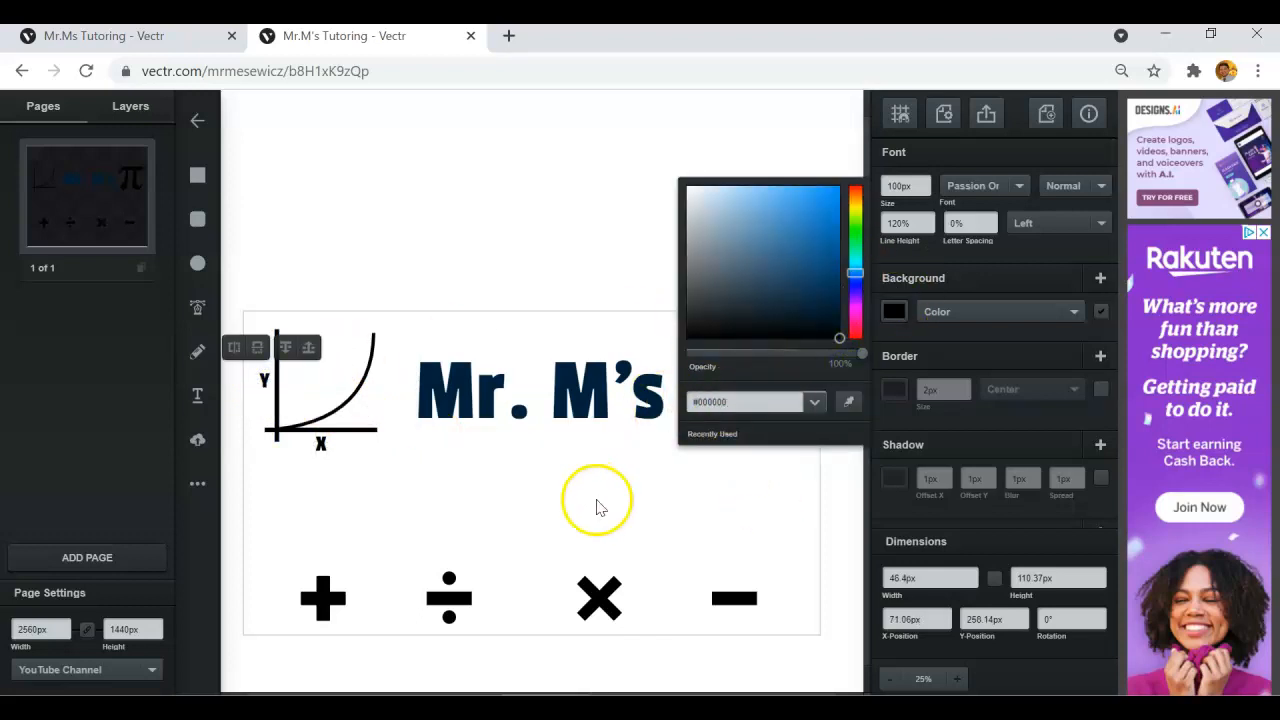
pyautogui.click(596, 502)
# Change the "Mr. M's" text fill to black and shift the text slightly toward the graph to even out the spacing
pyautogui.click(565, 400)
pyautogui.click(887, 318)
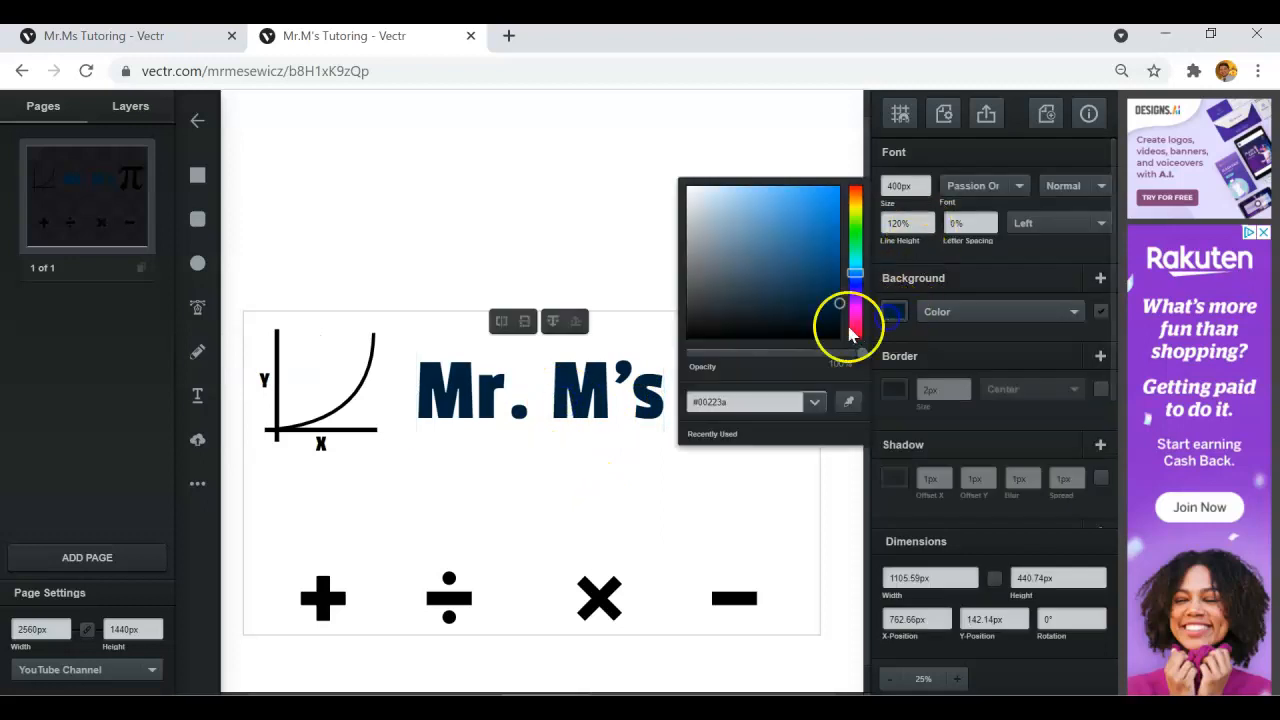
pyautogui.click(691, 503)
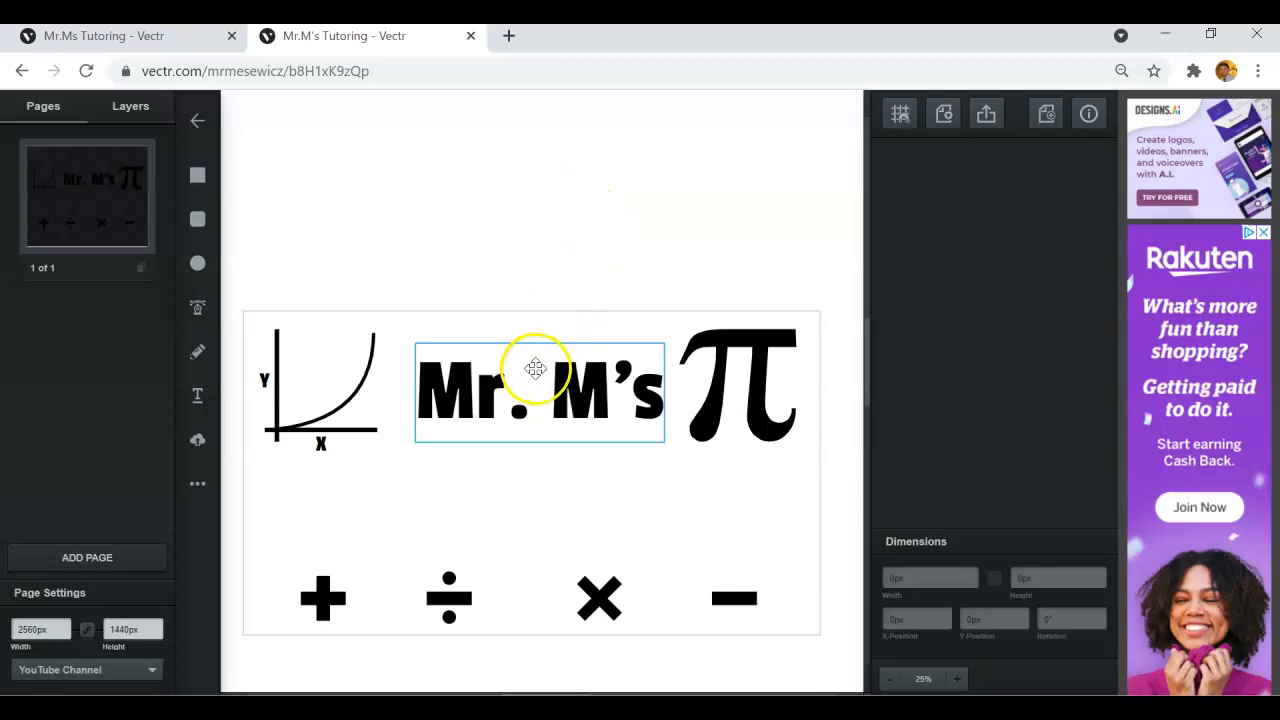
pyautogui.moveTo(586, 391); pyautogui.dragTo(577, 398)
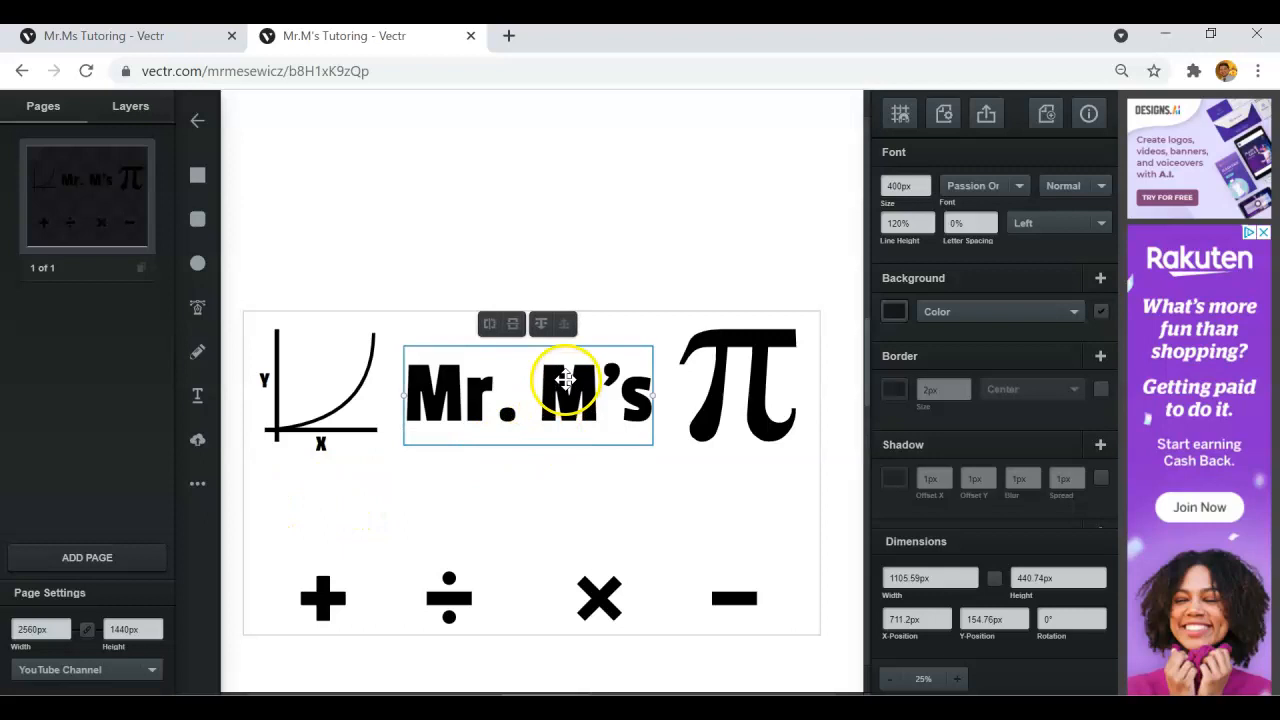
# Duplicate the "Mr. M's" text and place the copy below the graph, just above the operator signs
pyautogui.rightClick(565, 380)
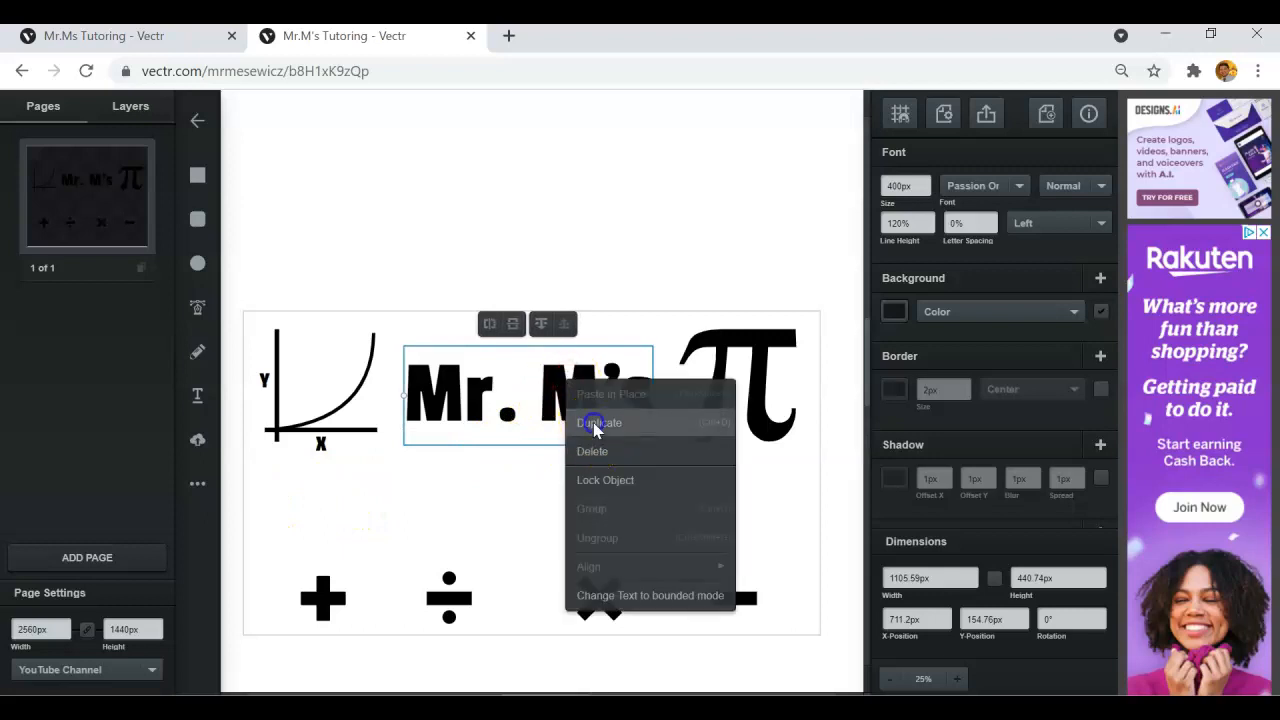
pyautogui.click(593, 422)
pyautogui.moveTo(567, 448); pyautogui.dragTo(417, 563)
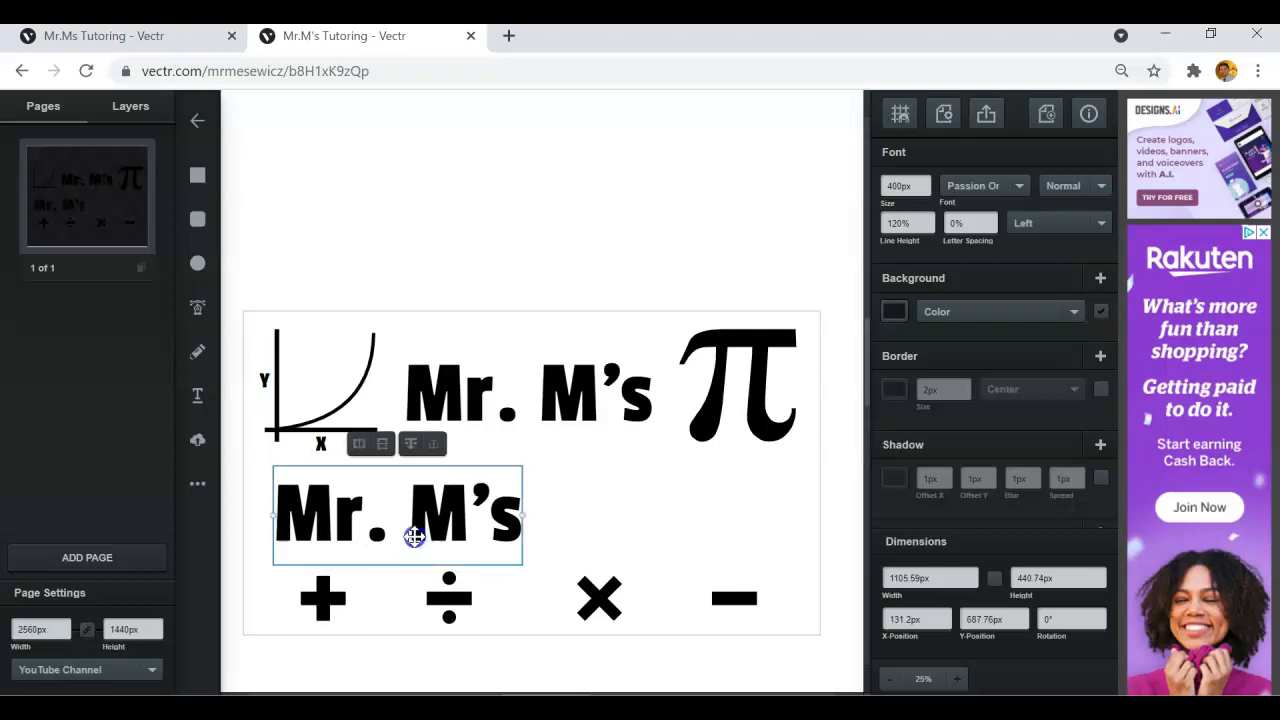
pyautogui.doubleClick(415, 537)
pyautogui.click(416, 535)
pyautogui.click(525, 514)
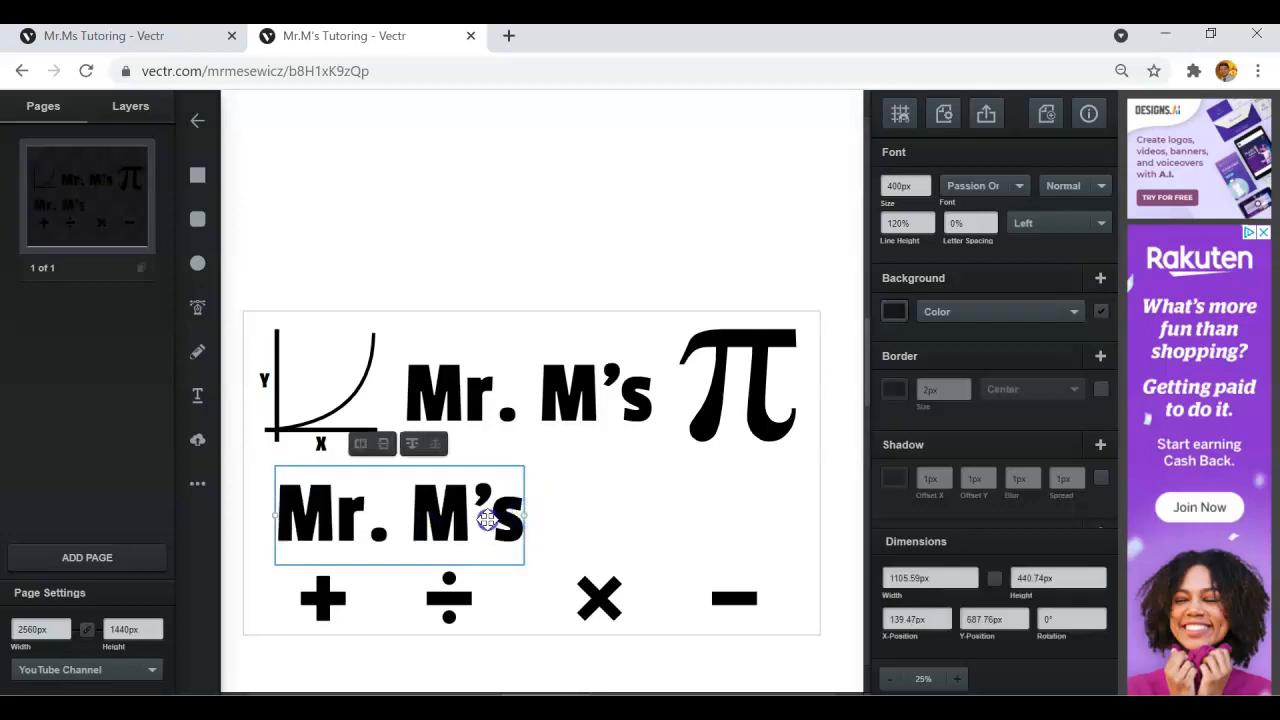
# Replace the wording of the copied text with "Math Tutoring"
pyautogui.doubleClick(486, 518)
pyautogui.click(473, 523)
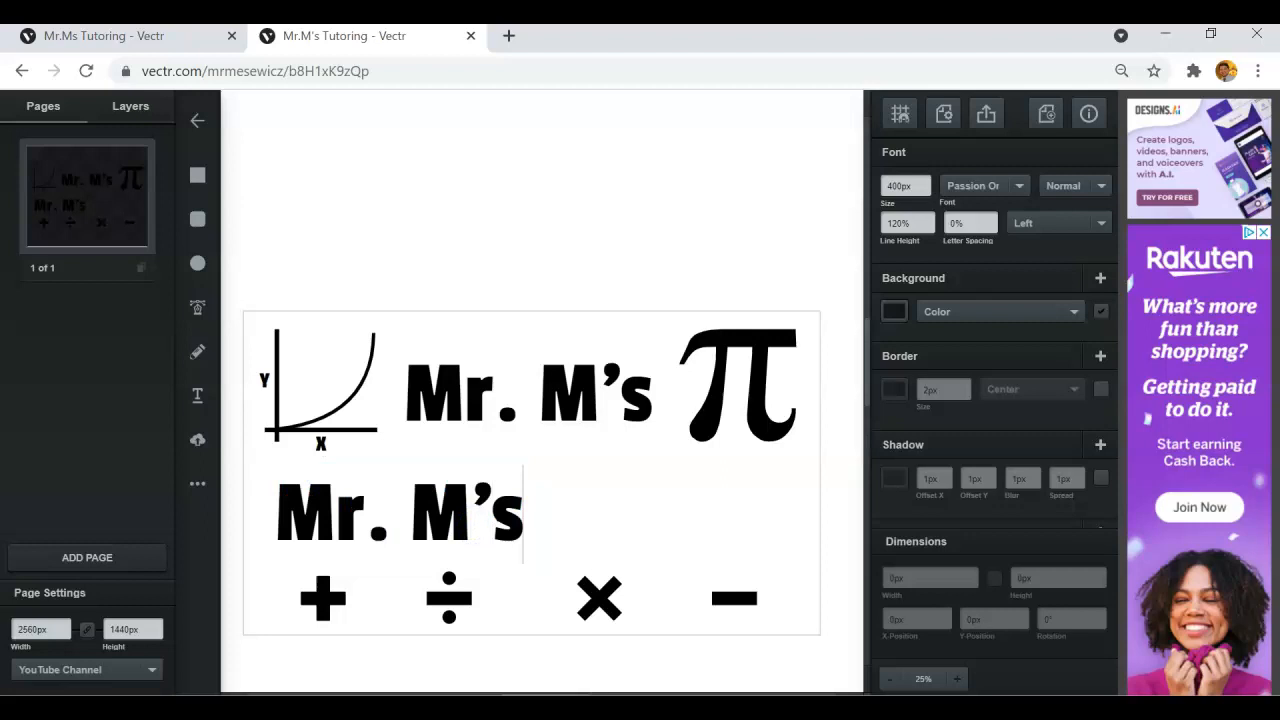
pyautogui.press('BackSpace')
pyautogui.press('BackSpace')
pyautogui.press('BackSpace')
pyautogui.press('BackSpace')
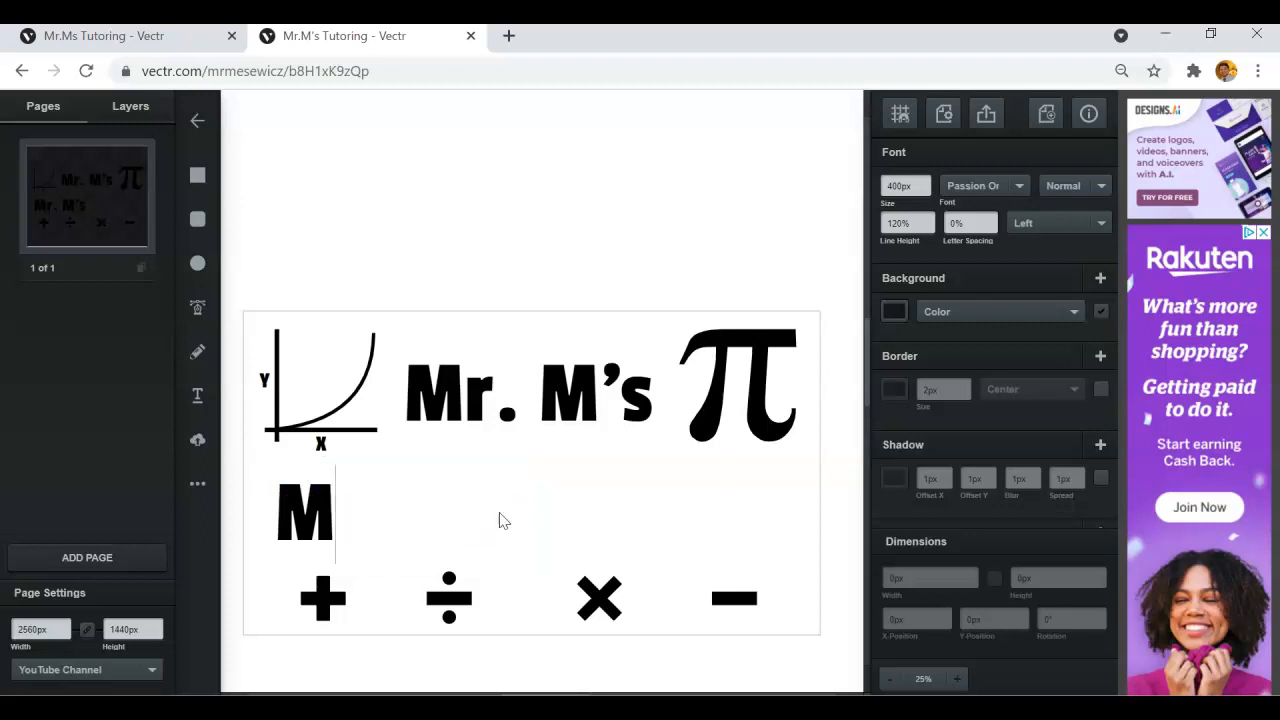
pyautogui.write('ath Tu')
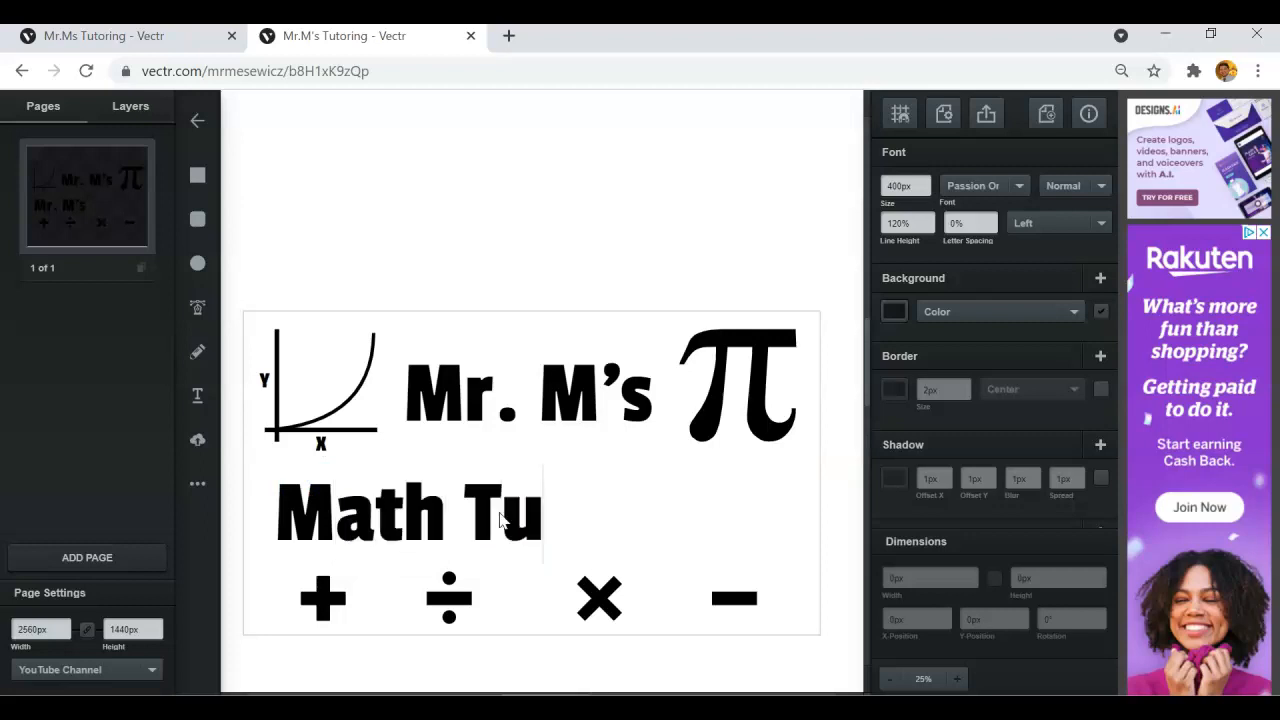
pyautogui.write('toring')
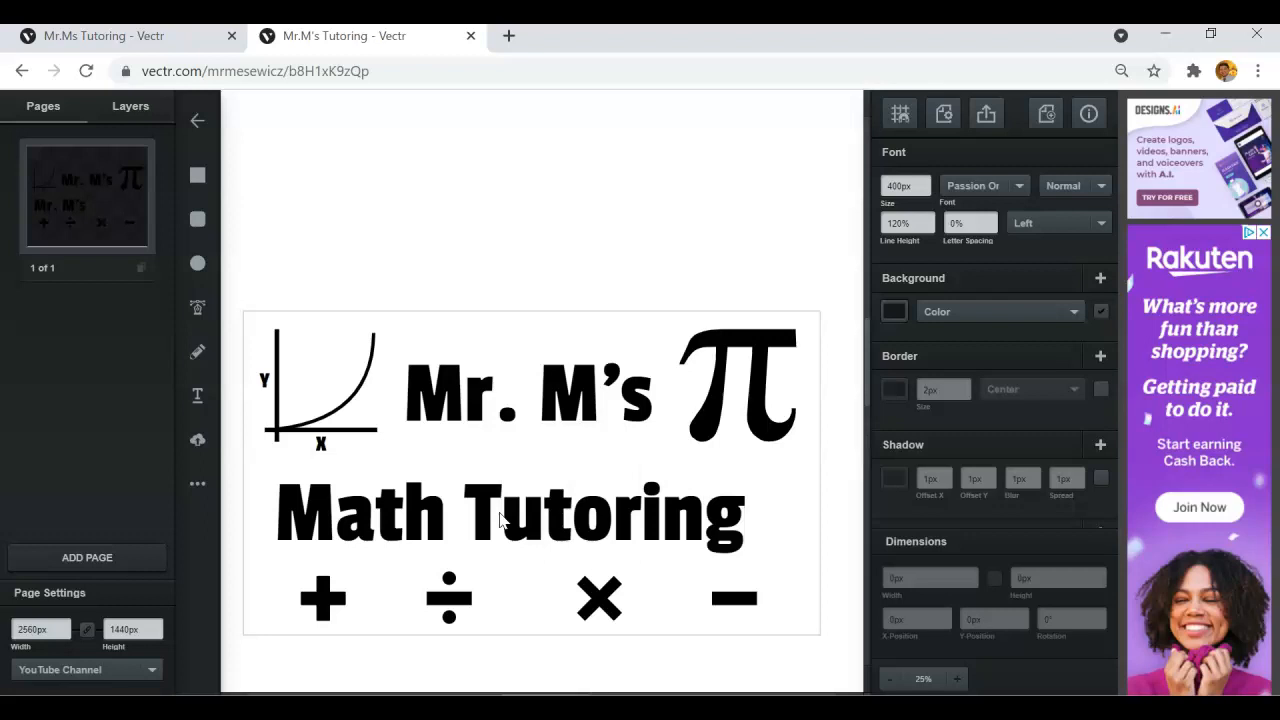
# Center the "Math Tutoring" text horizontally beneath "Mr. M's" and deselect it
pyautogui.click(851, 523)
pyautogui.moveTo(598, 513); pyautogui.dragTo(613, 511)
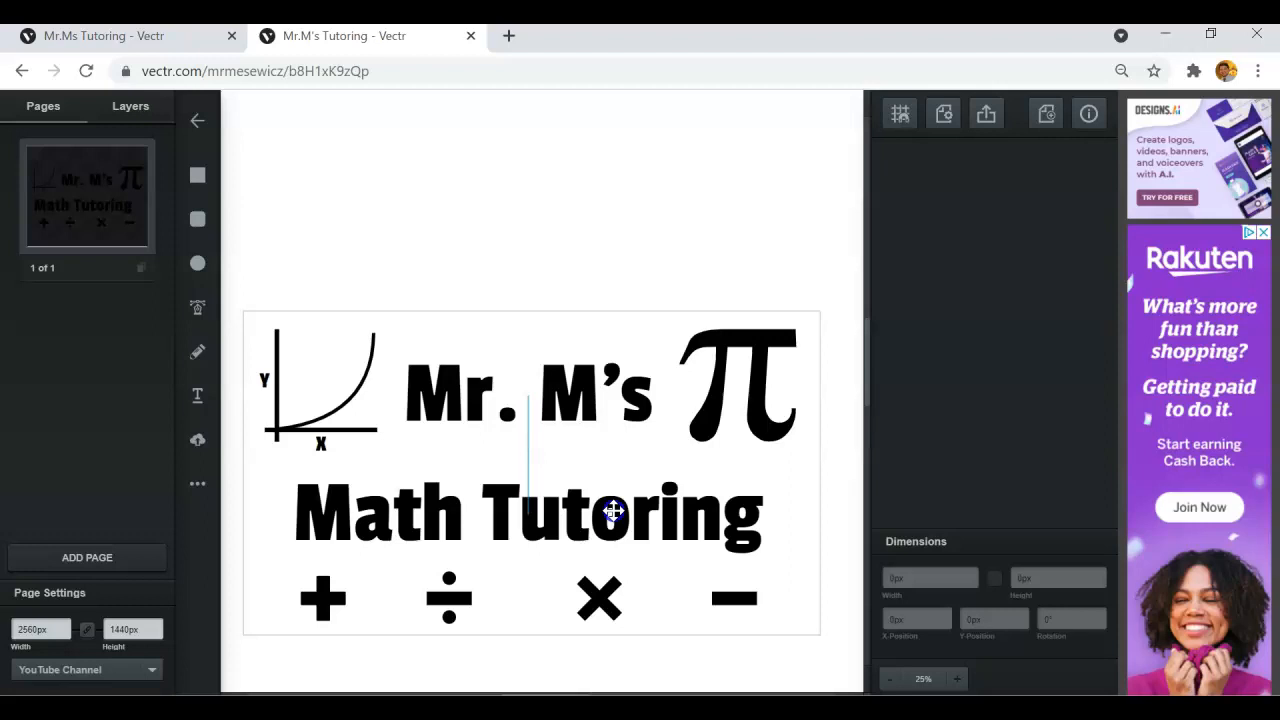
pyautogui.click(806, 521)
pyautogui.click(531, 385)
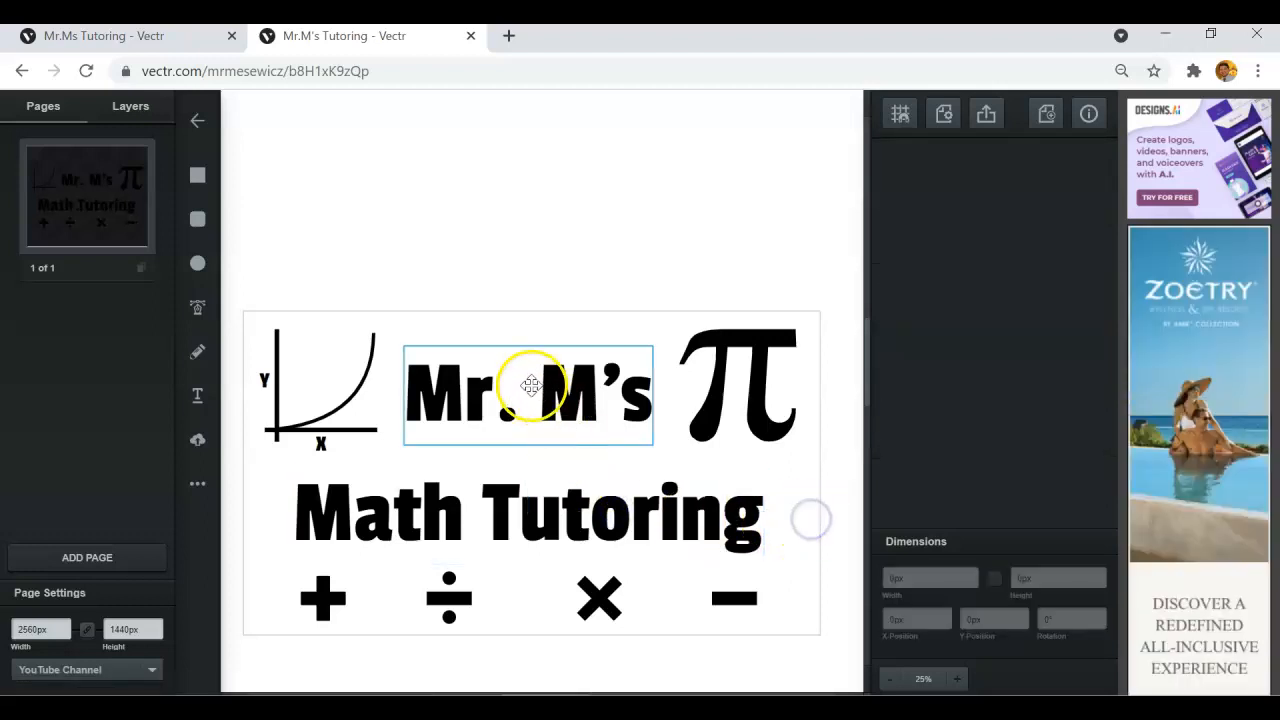
pyautogui.click(491, 630)
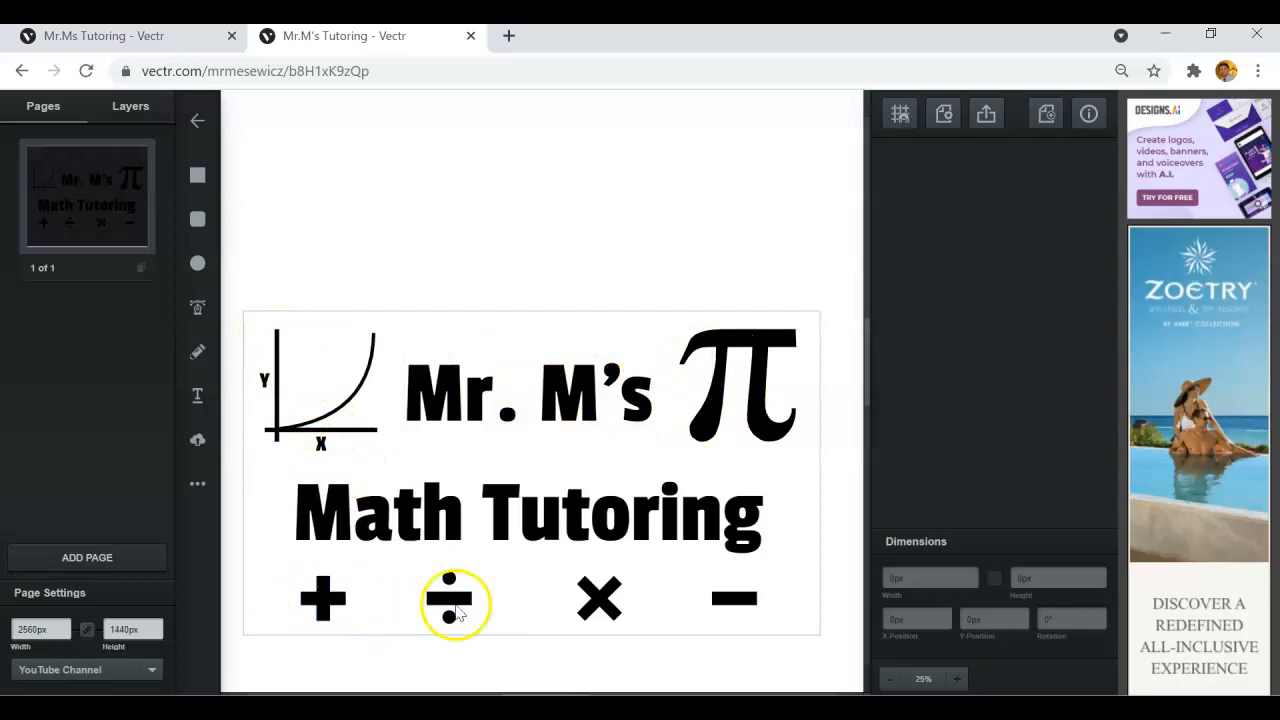
# Check the lettering style in the original Mr.Ms Tutoring banner file and try selecting both title texts in the new file
pyautogui.click(105, 33)
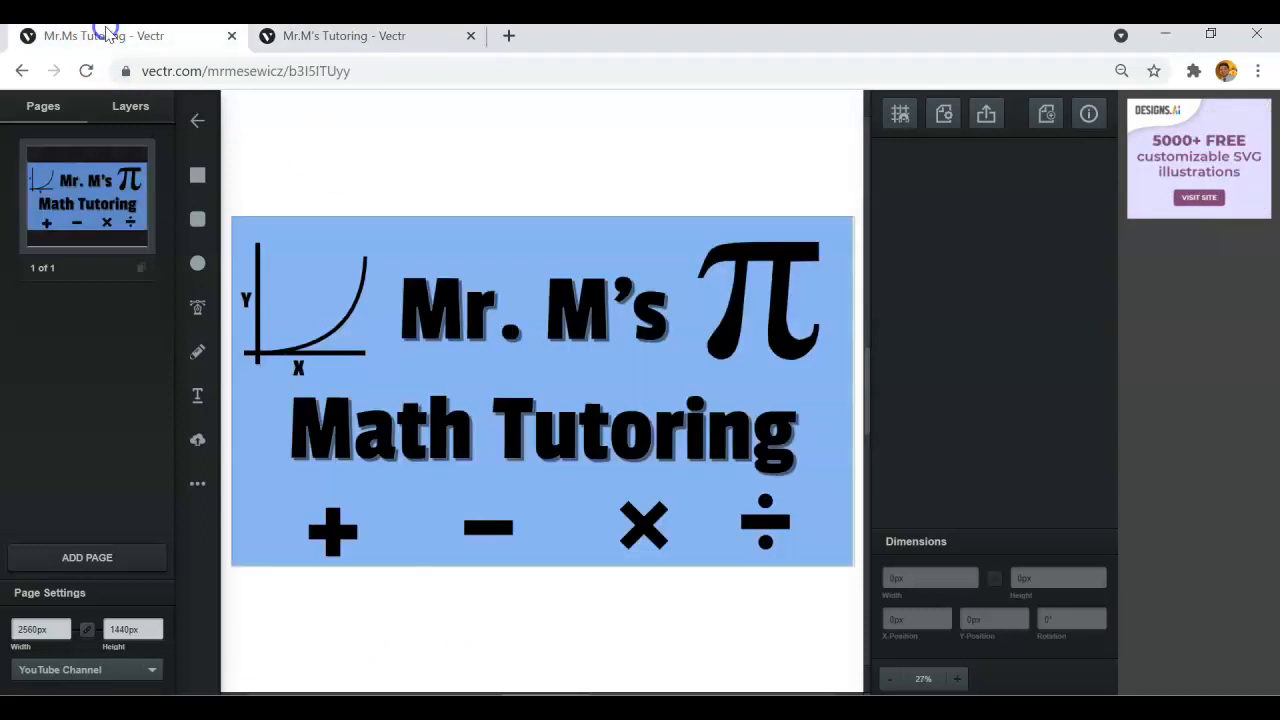
pyautogui.click(515, 340)
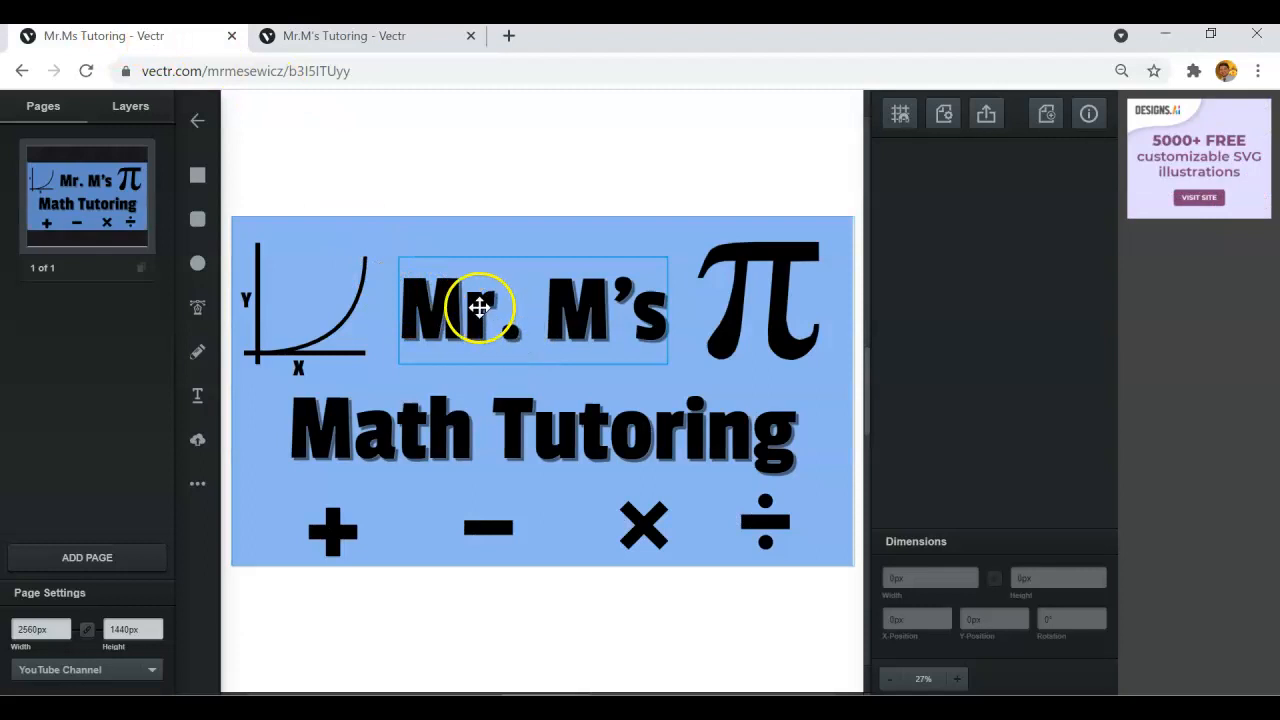
pyautogui.click(337, 35)
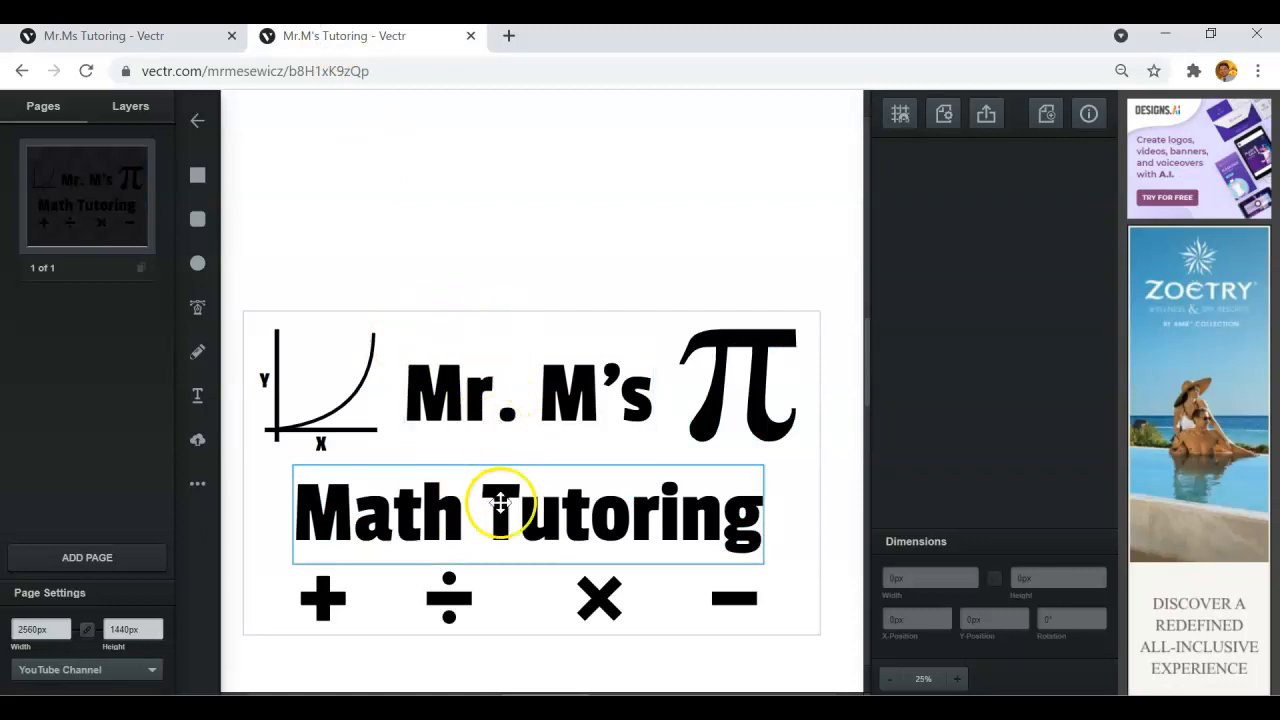
pyautogui.moveTo(492, 326); pyautogui.dragTo(538, 523)
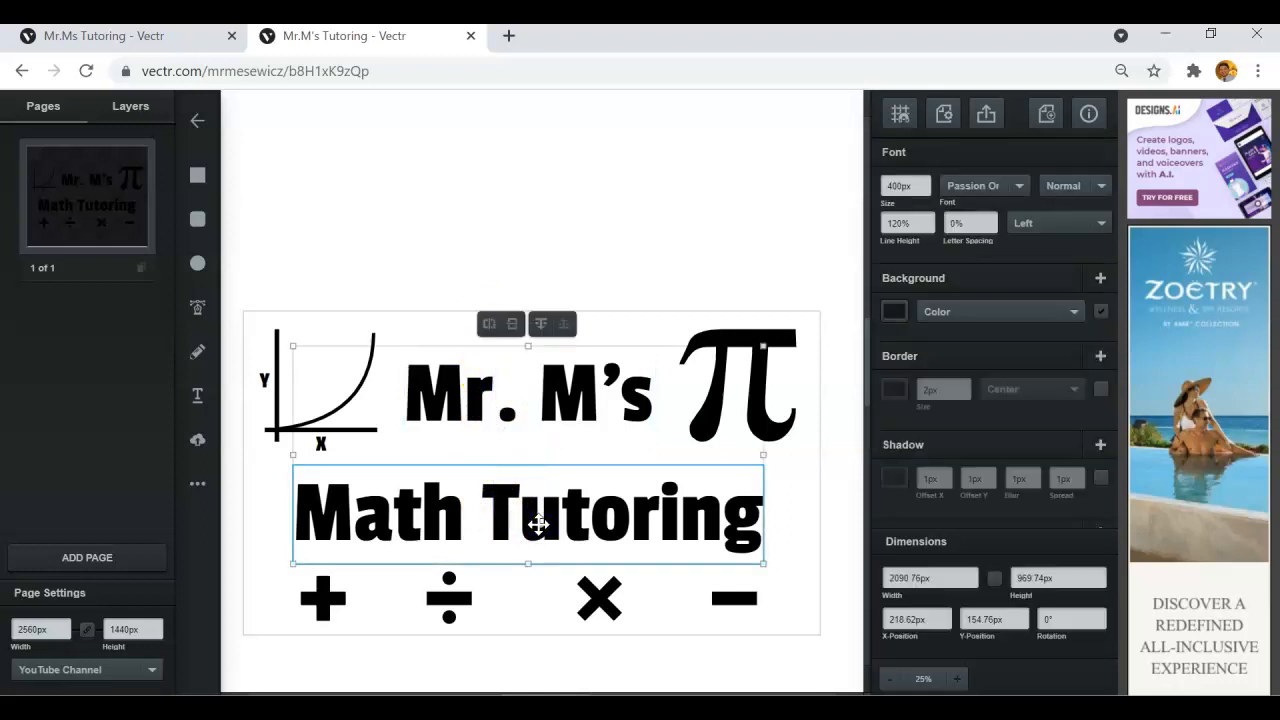
pyautogui.click(638, 218)
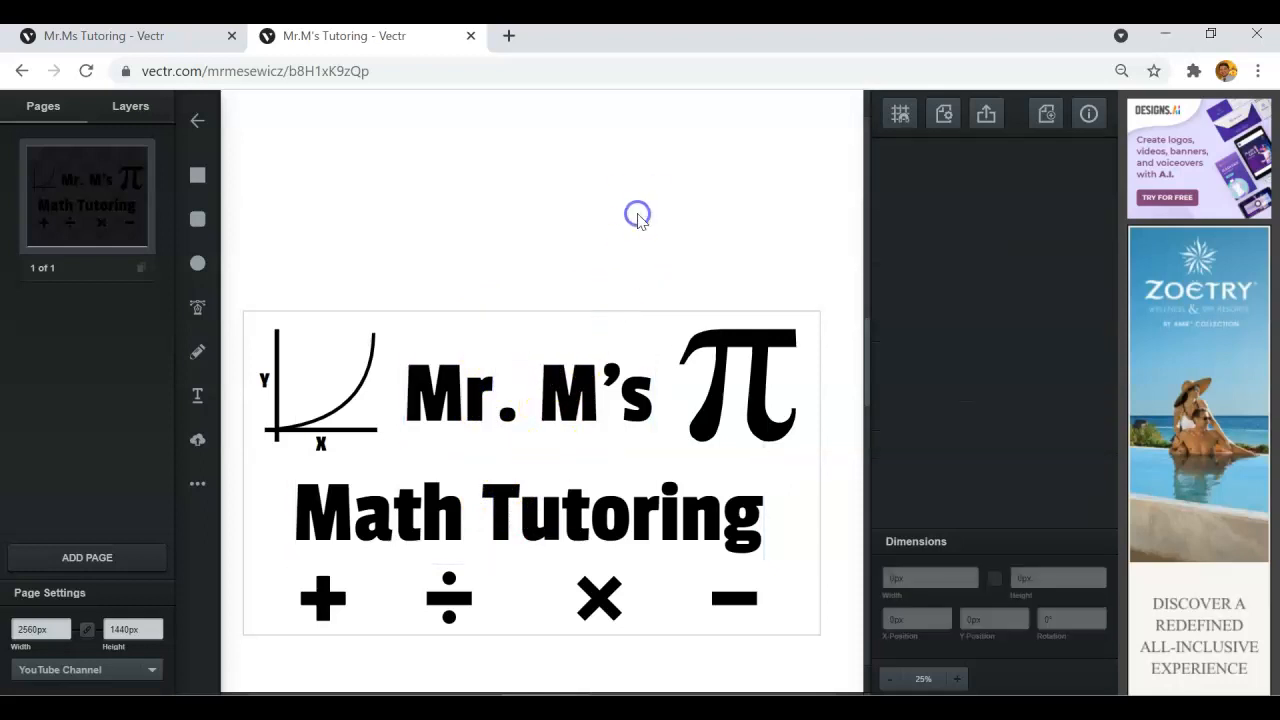
# Go through the text layers to identify each one, trying out ways to select both title texts together
pyautogui.click(128, 108)
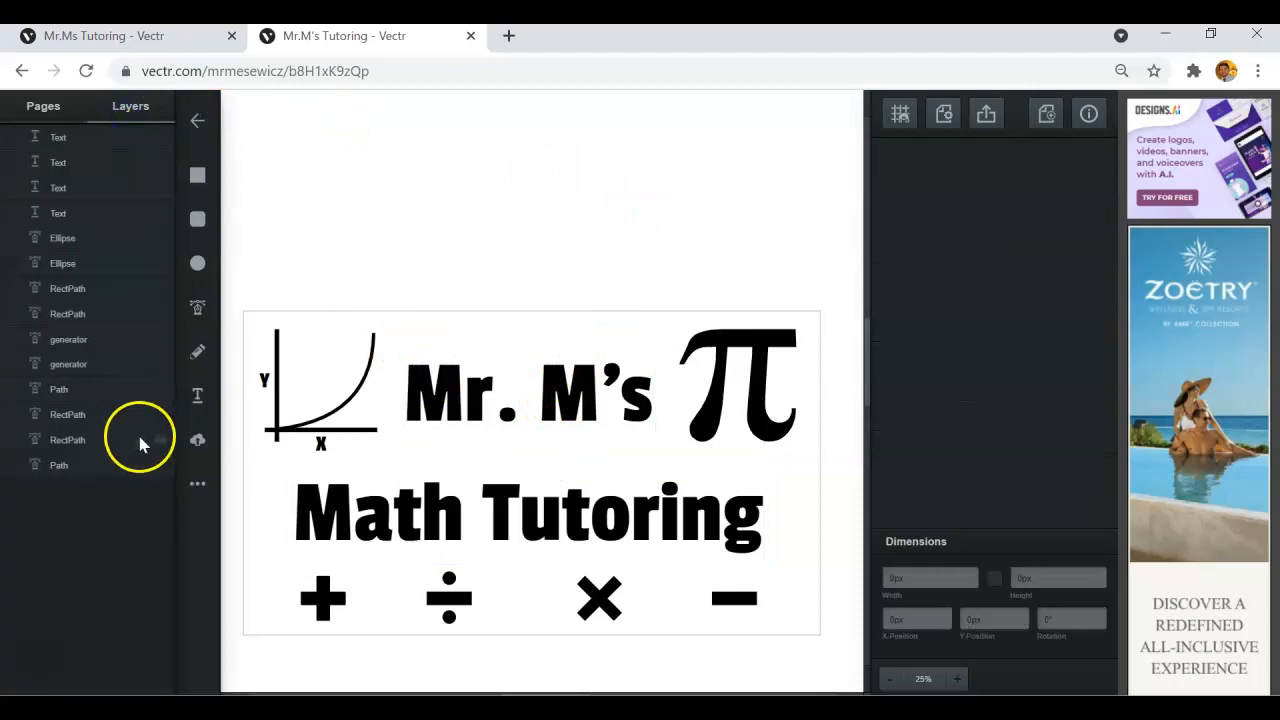
pyautogui.click(86, 214)
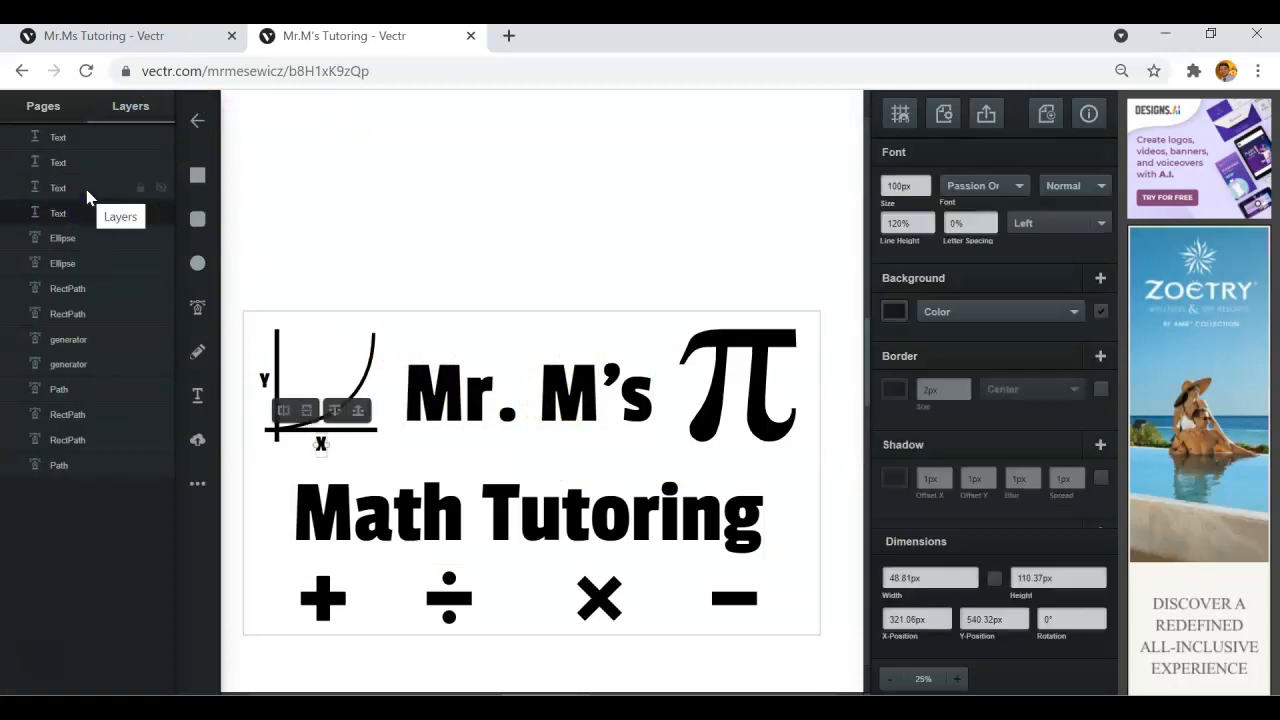
pyautogui.click(86, 197)
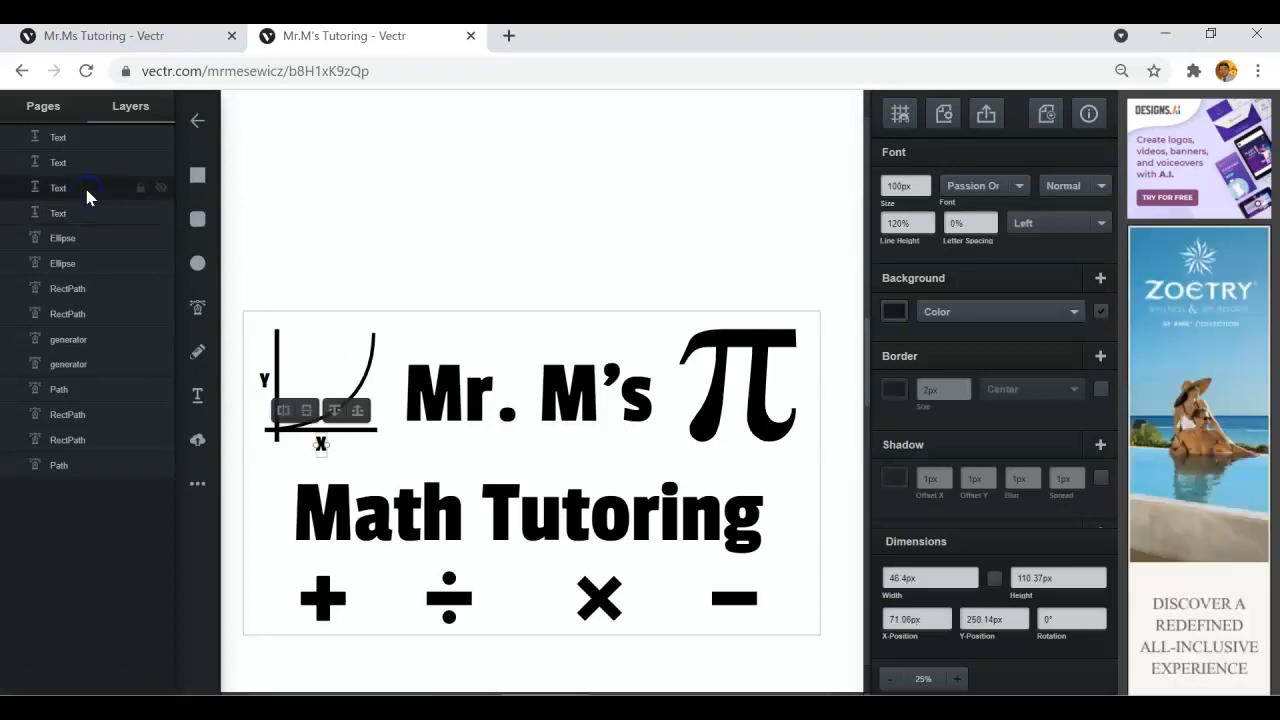
pyautogui.click(93, 145)
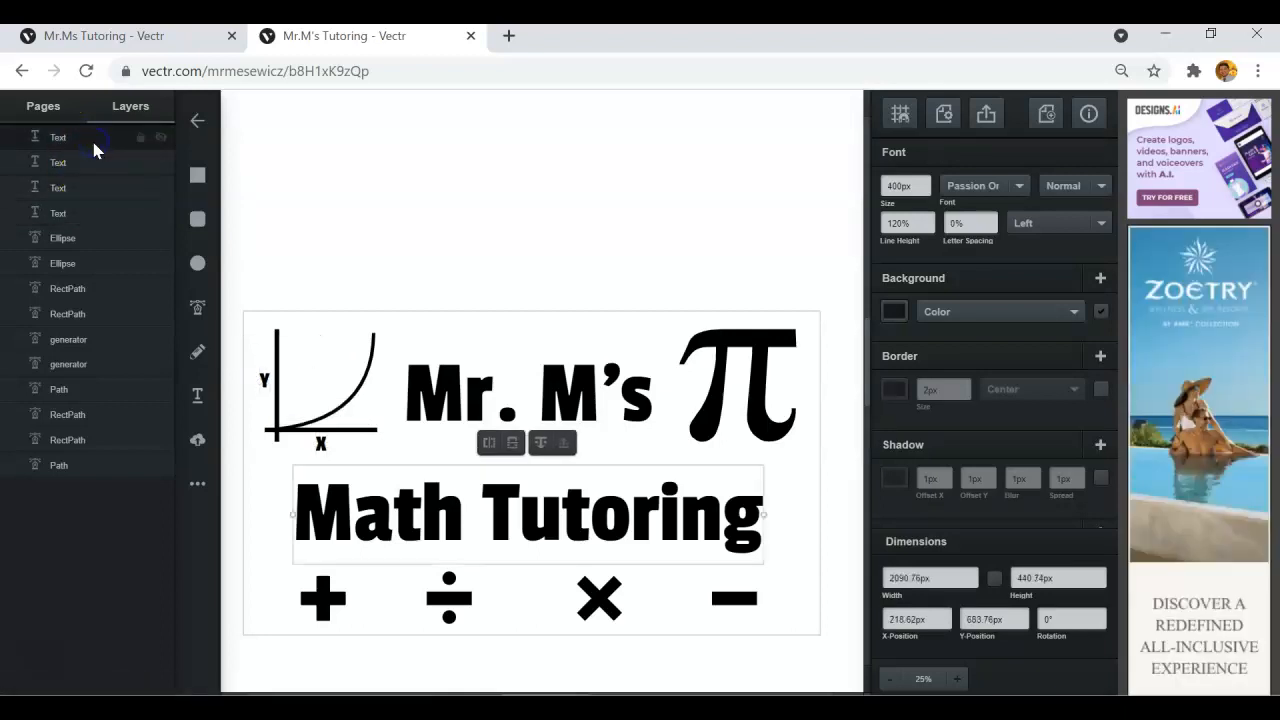
pyautogui.click(98, 164)
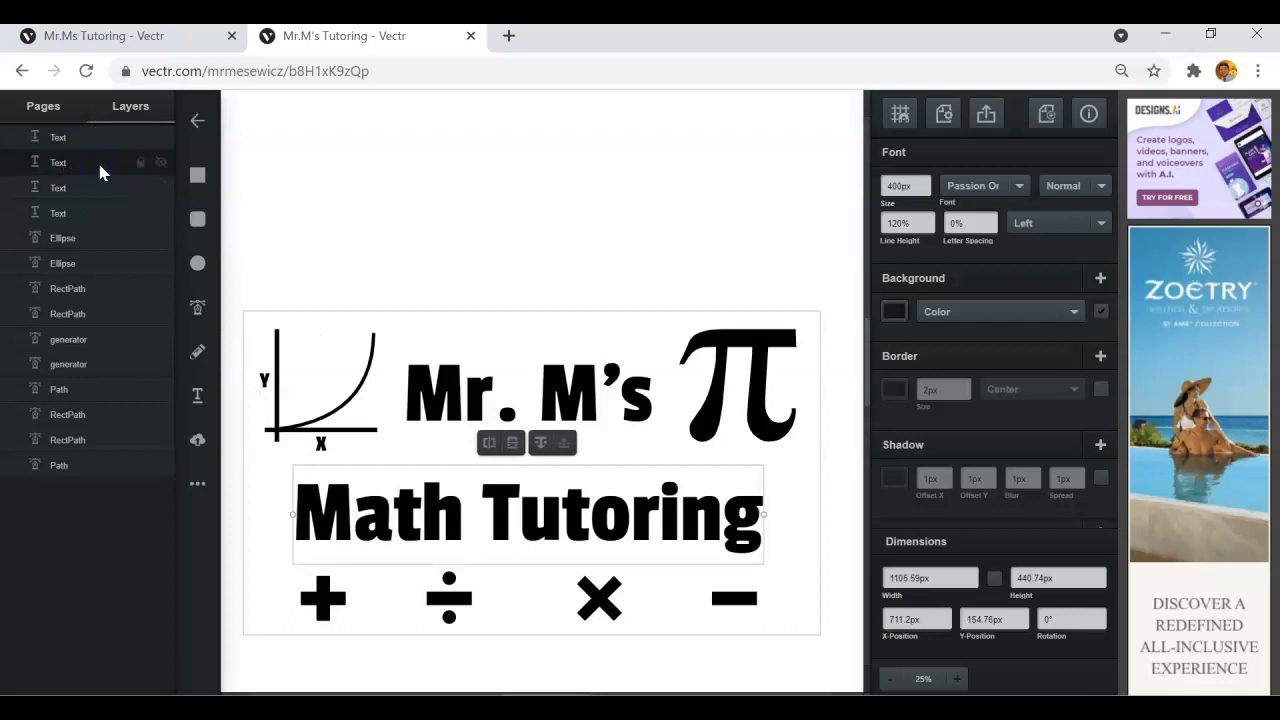
pyautogui.click(85, 145)
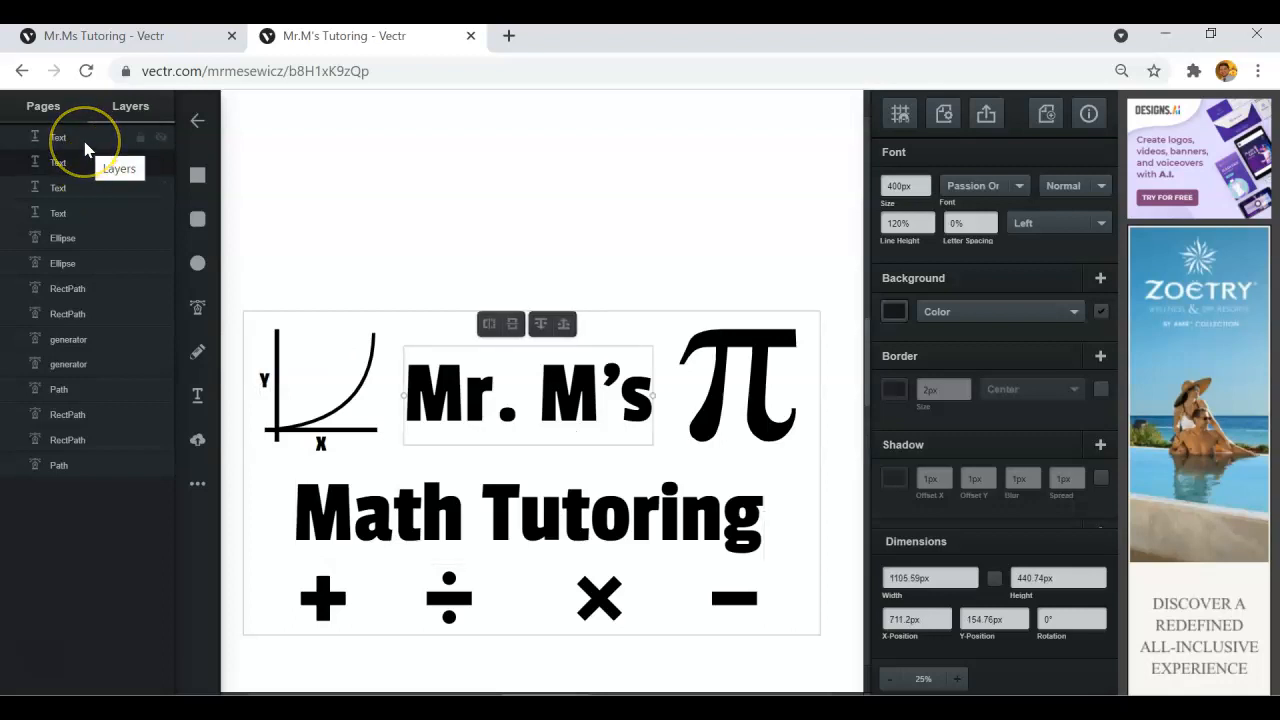
pyautogui.click(85, 143)
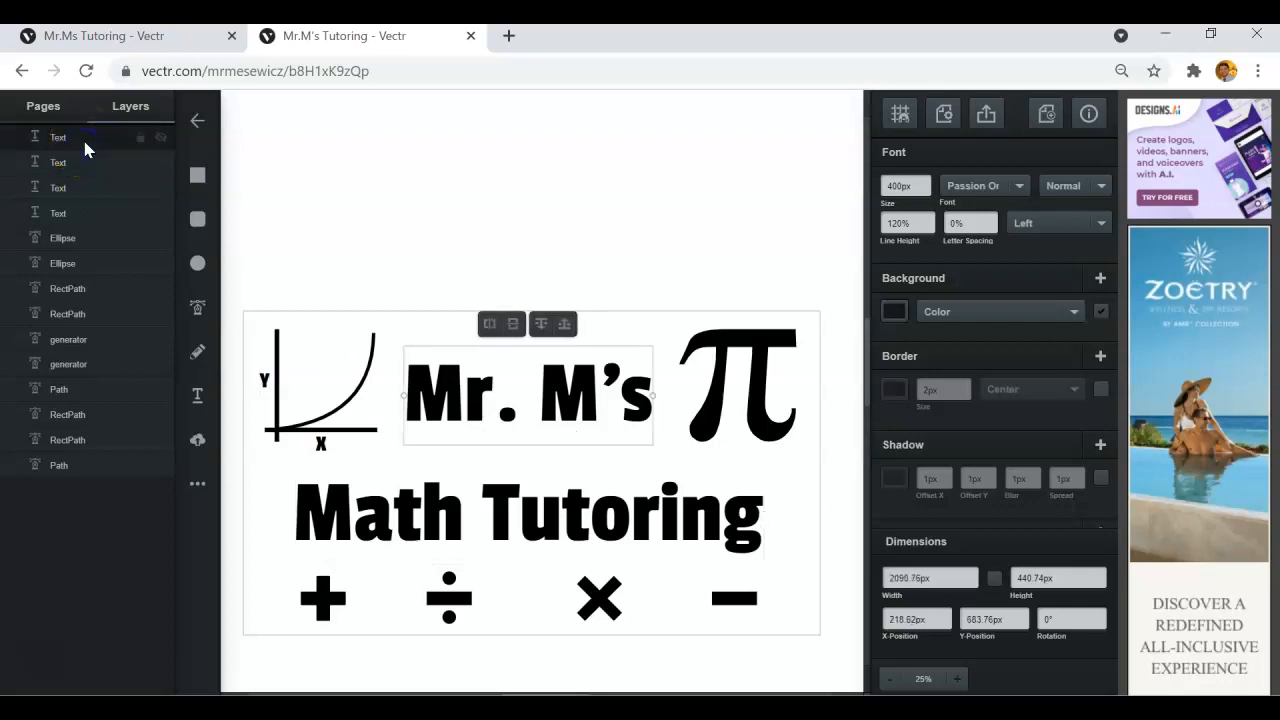
pyautogui.keyDown('shift'); pyautogui.click(83, 163); pyautogui.keyUp('shift')
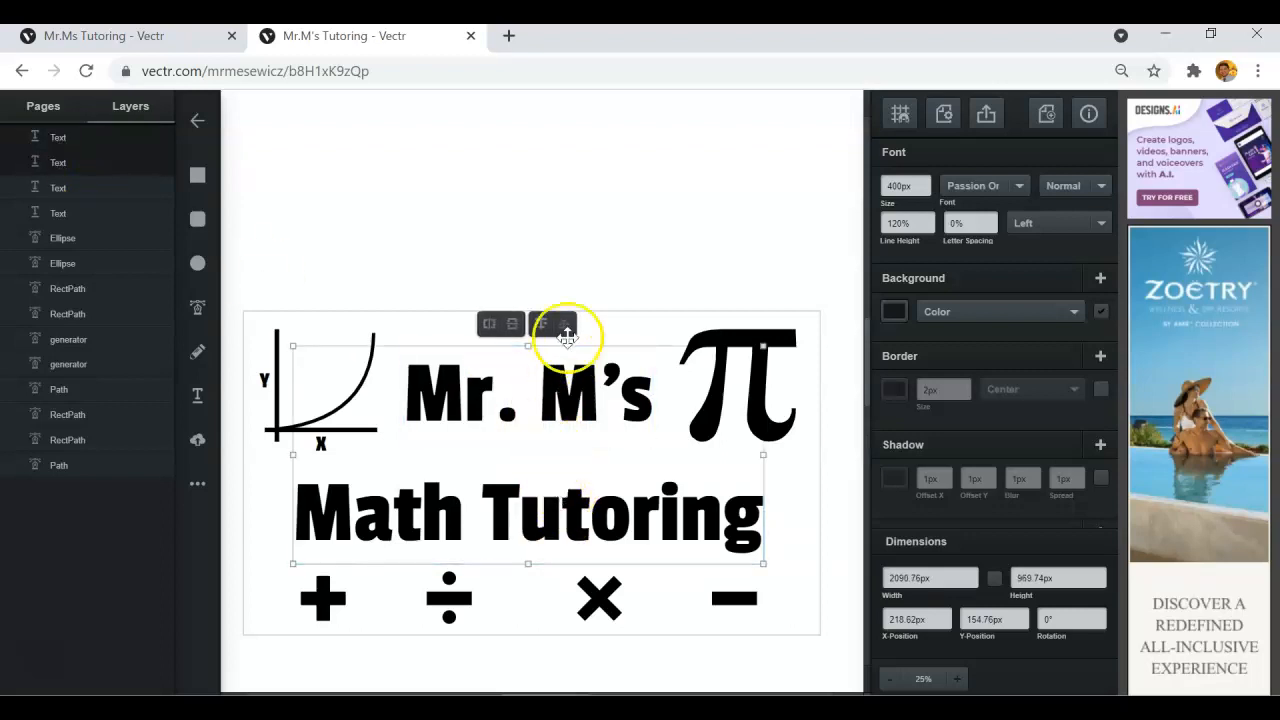
pyautogui.click(600, 260)
pyautogui.moveTo(527, 318); pyautogui.dragTo(560, 506)
pyautogui.click(523, 160)
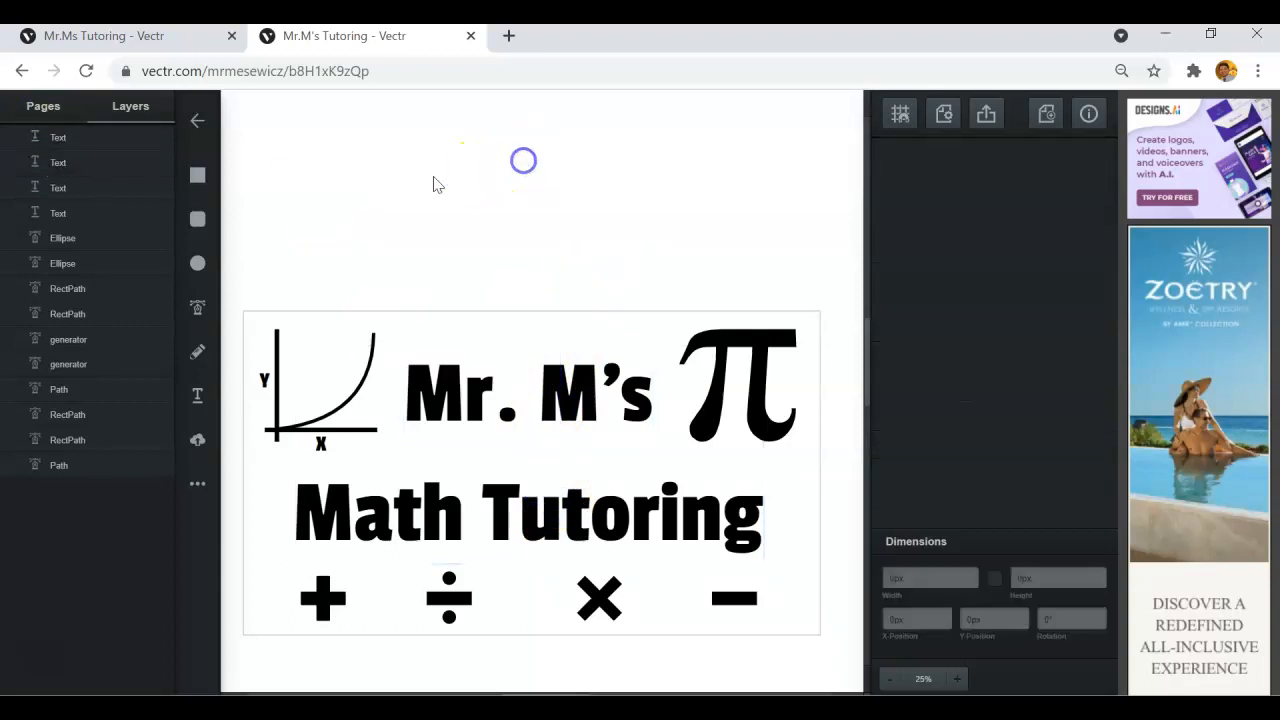
# Enable a shadow on the "Mr. M's" and "Math Tutoring" texts together and set its X offset to 10px
pyautogui.click(72, 140)
pyautogui.click(93, 159)
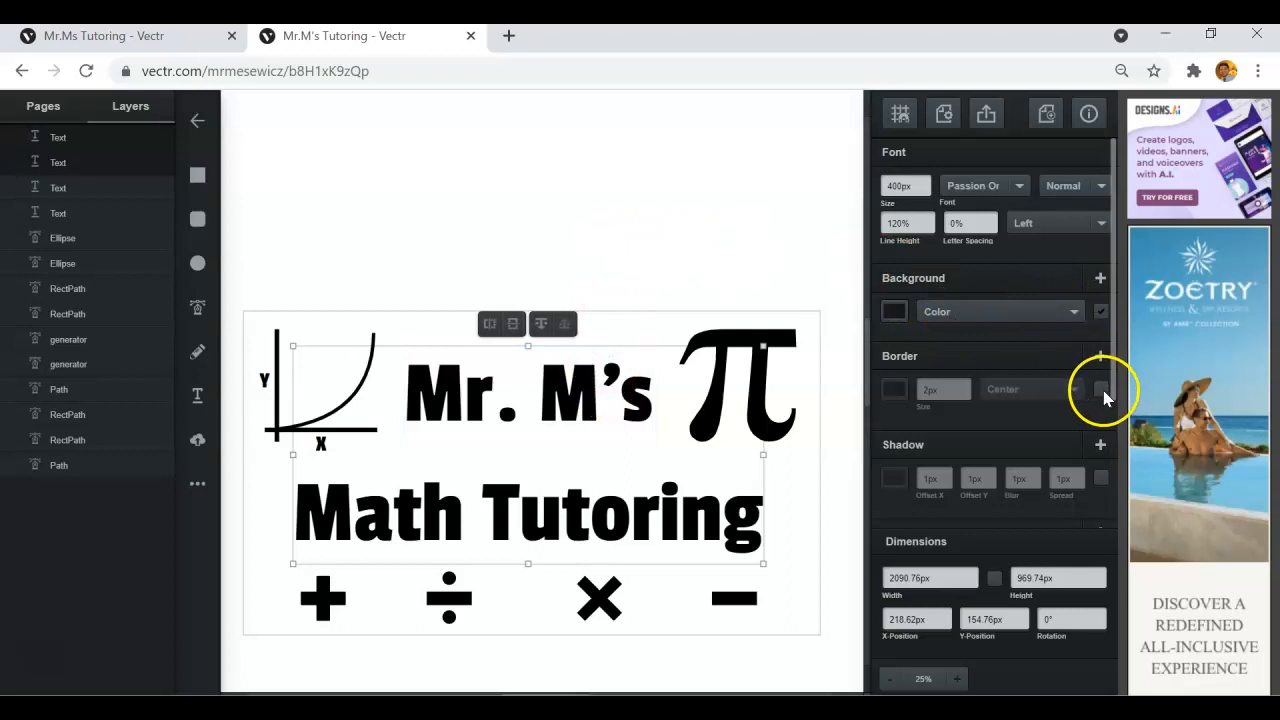
pyautogui.click(1101, 481)
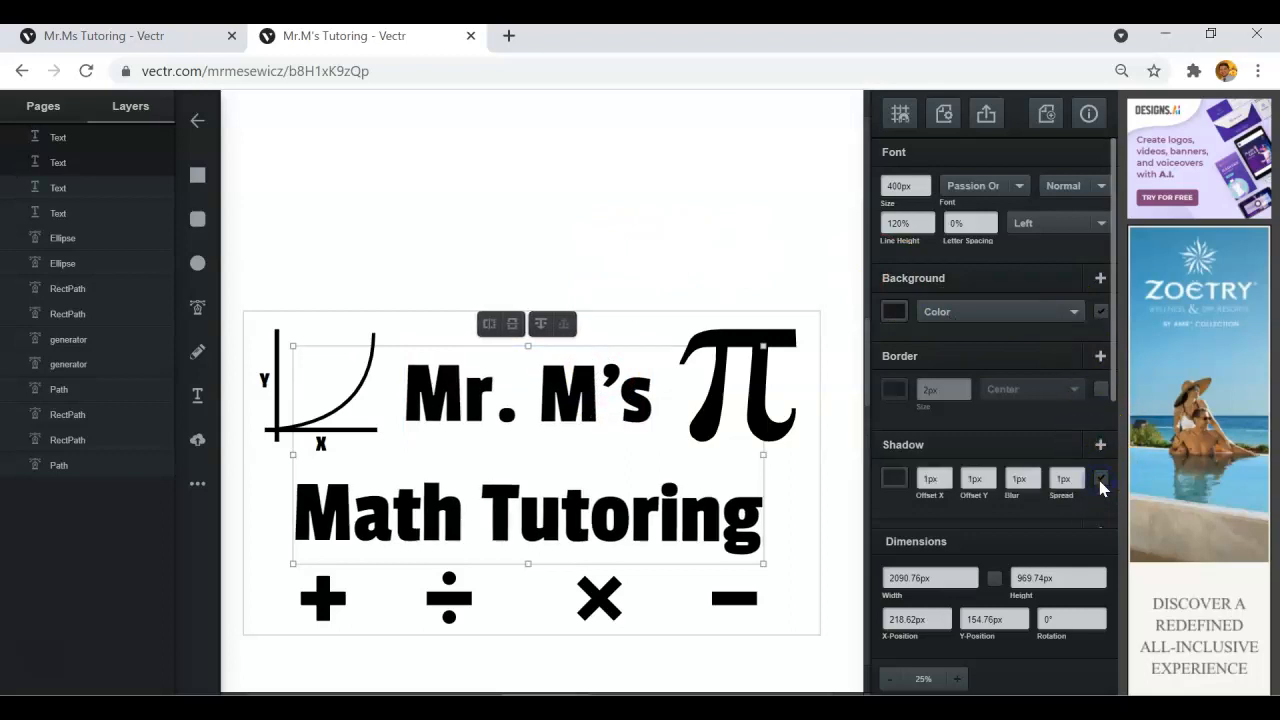
pyautogui.click(945, 475)
pyautogui.click(945, 475)
pyautogui.click(945, 475)
pyautogui.click(945, 475)
pyautogui.click(945, 475)
pyautogui.click(945, 475)
pyautogui.click(945, 475)
pyautogui.click(945, 475)
pyautogui.click(945, 475)
# Set the Y offset of the title texts' shadow to 10px and deselect the texts
pyautogui.click(988, 478)
pyautogui.click(988, 478)
pyautogui.click(988, 478)
pyautogui.click(988, 478)
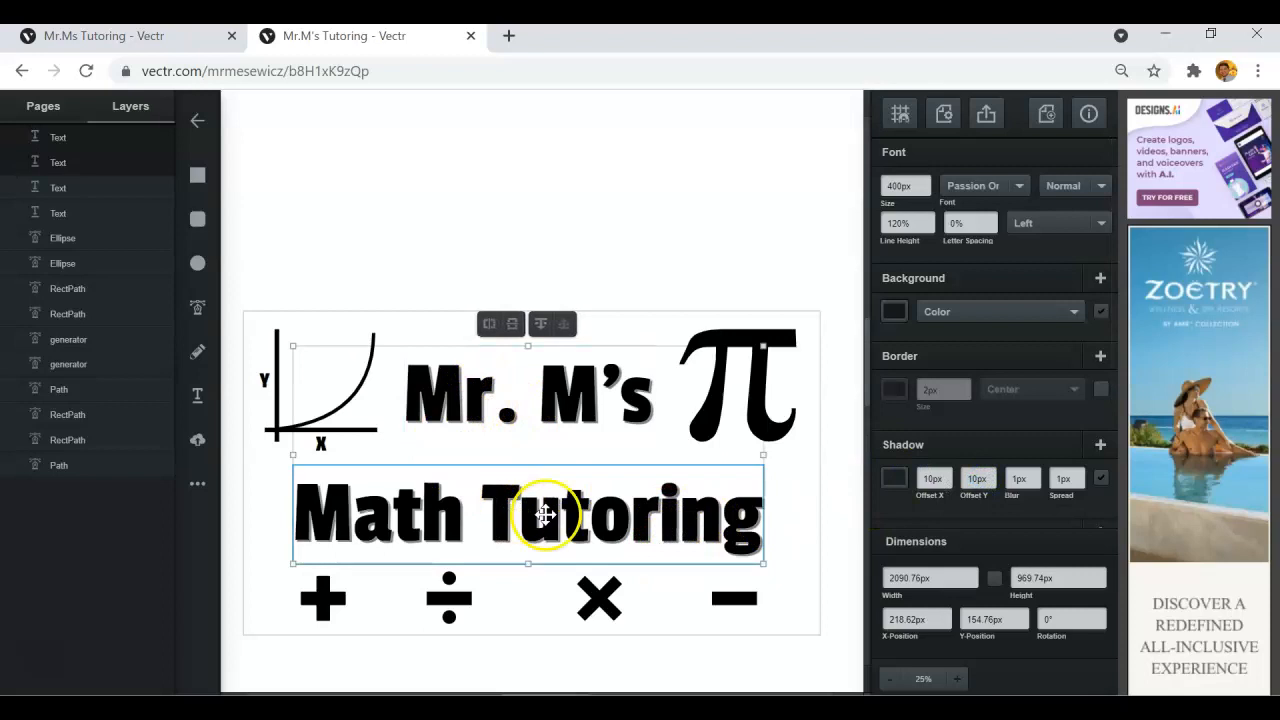
pyautogui.click(410, 174)
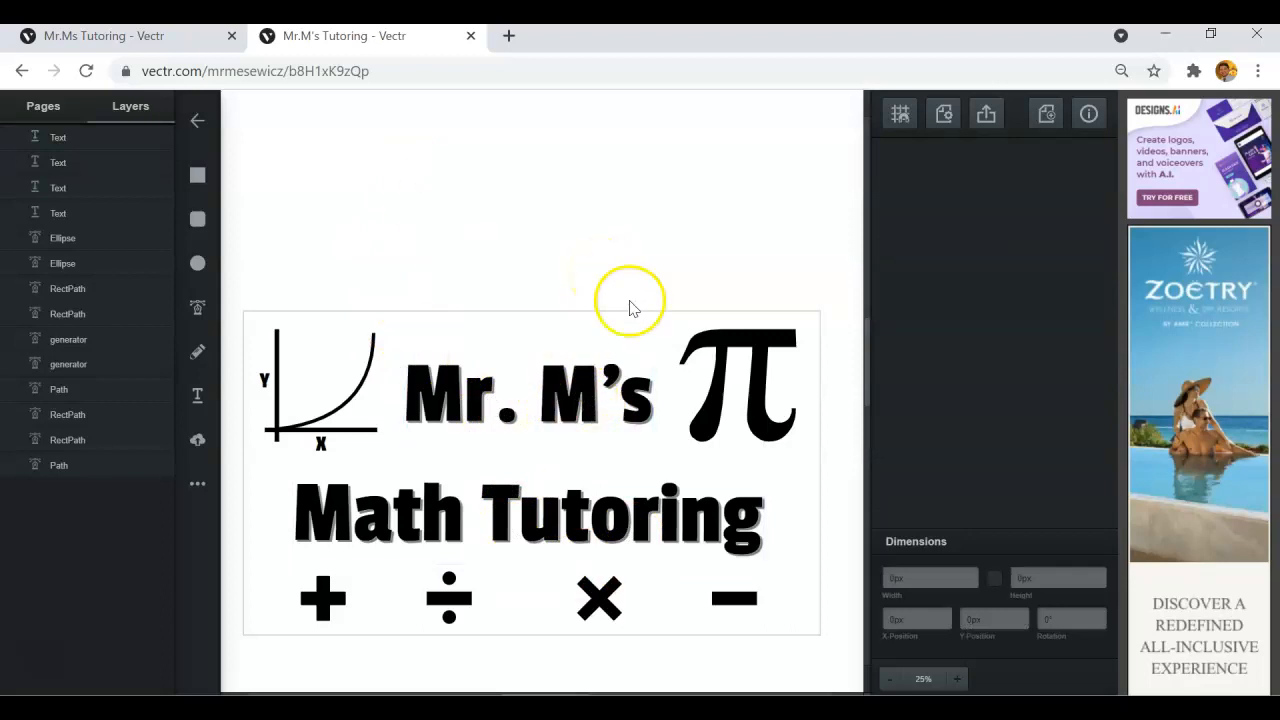
# Following the original banner, draw a rectangle covering the whole 2560 × 1440 px page and move it beneath all other layers
pyautogui.click(148, 38)
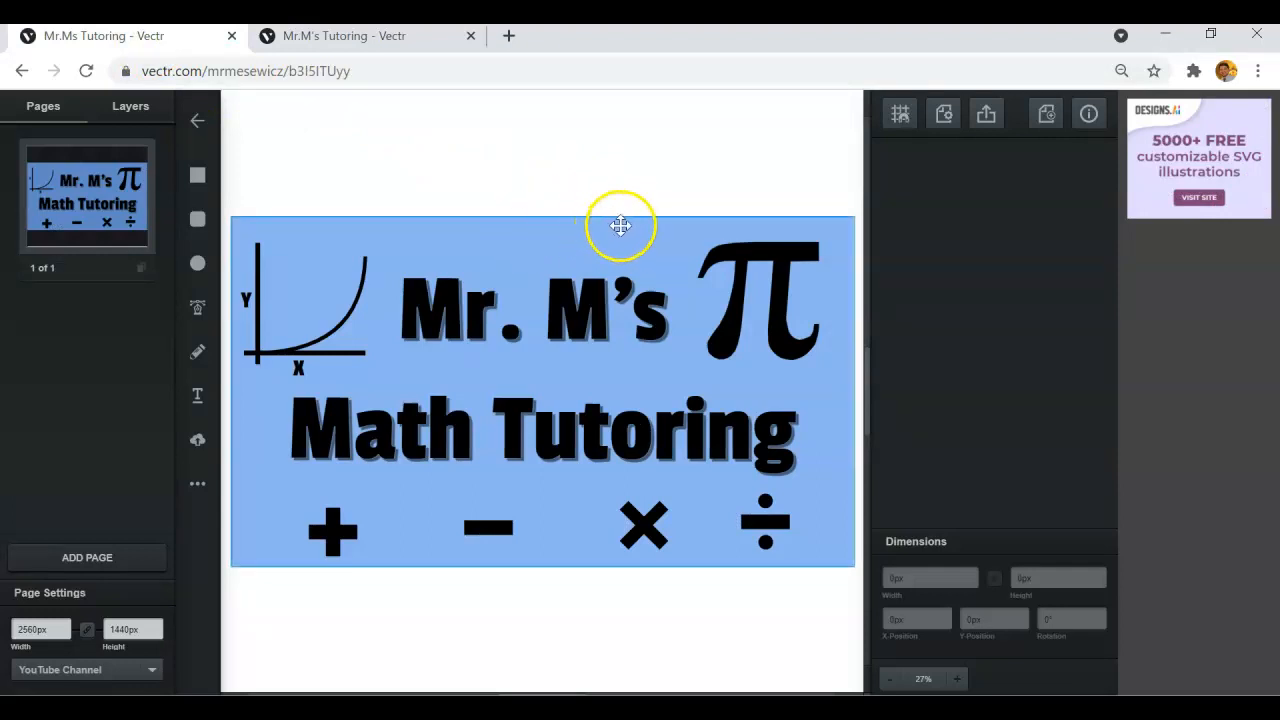
pyautogui.click(336, 36)
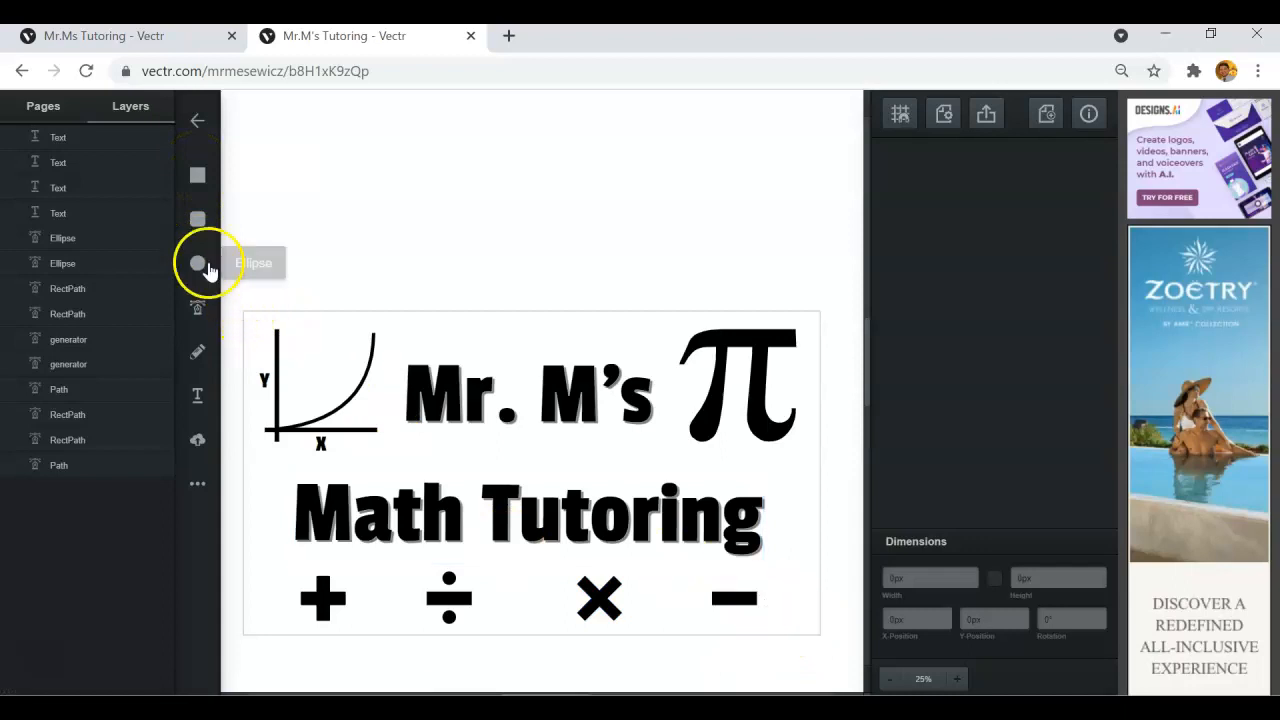
pyautogui.click(198, 175)
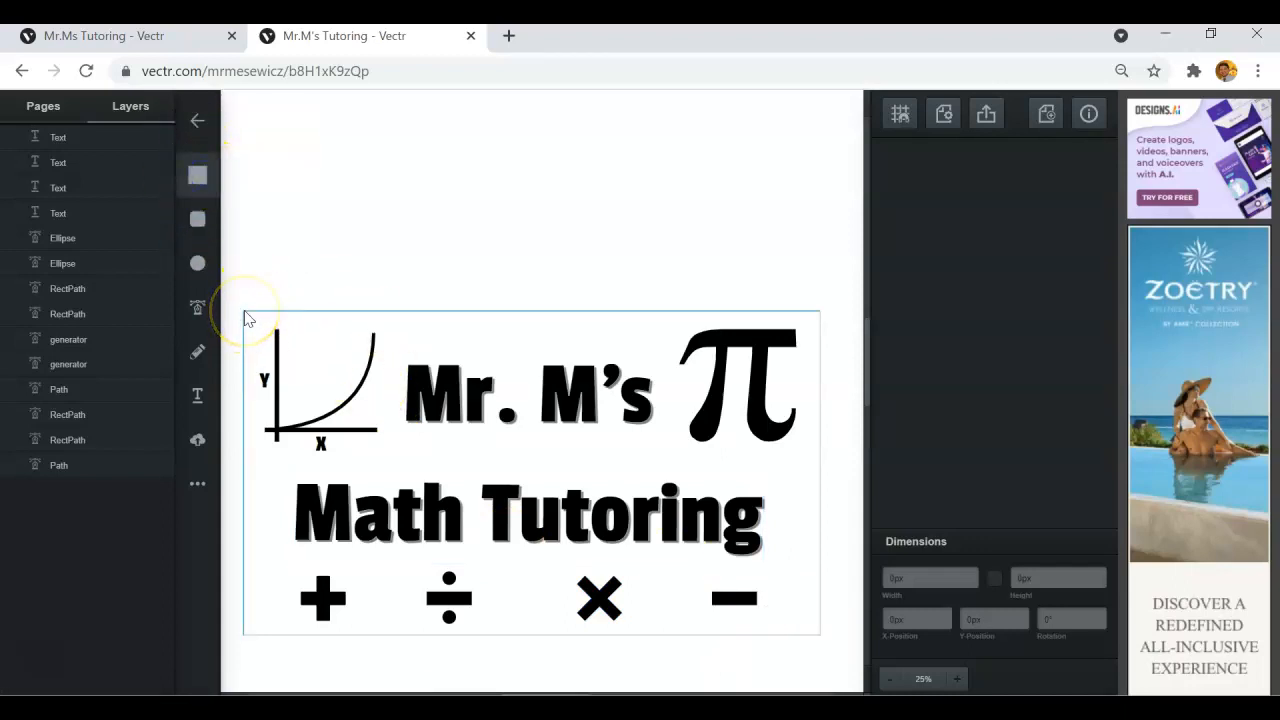
pyautogui.moveTo(248, 318)
pyautogui.mouseDown()
pyautogui.moveTo(674, 623)
pyautogui.moveTo(822, 641)
pyautogui.mouseUp()
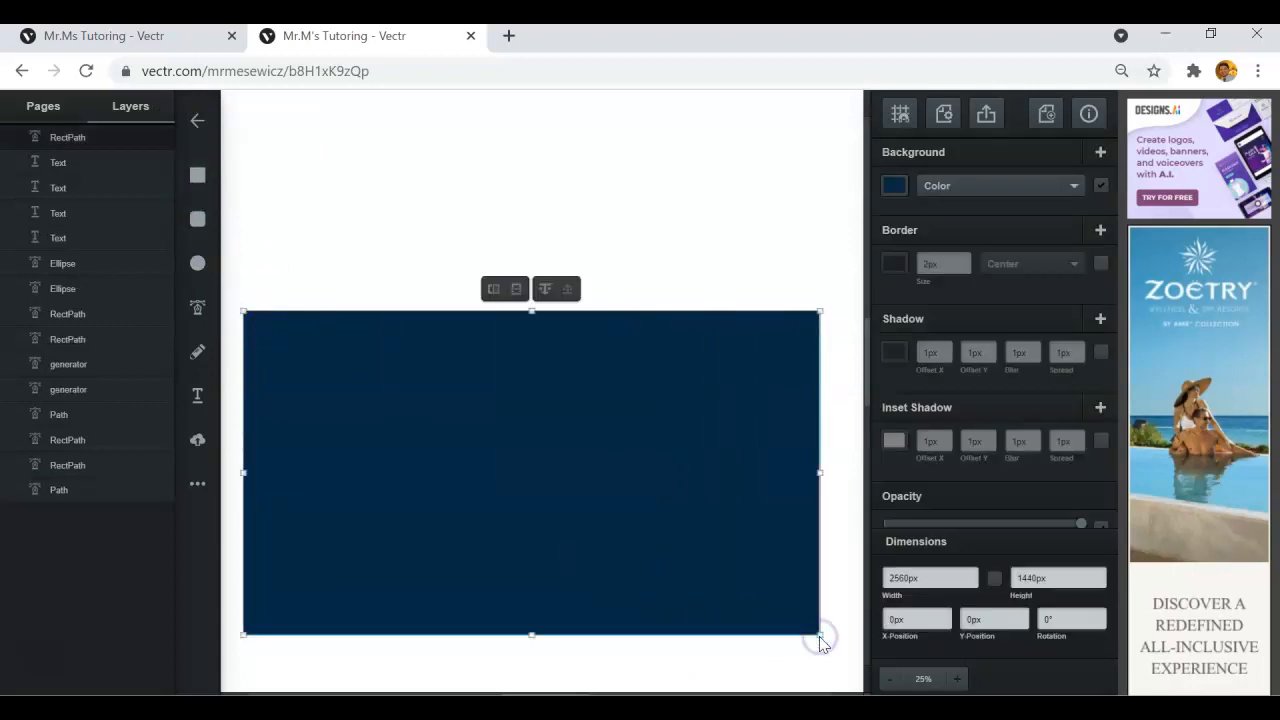
pyautogui.click(800, 230)
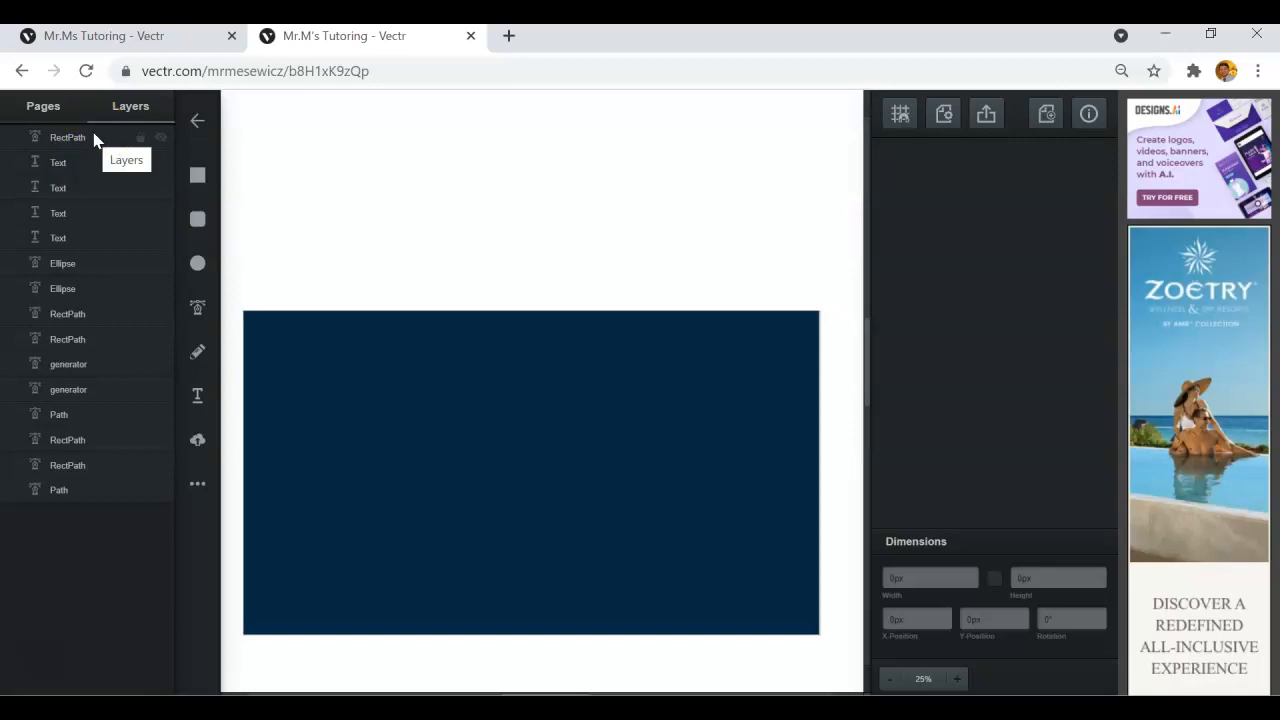
pyautogui.moveTo(91, 143); pyautogui.dragTo(108, 491)
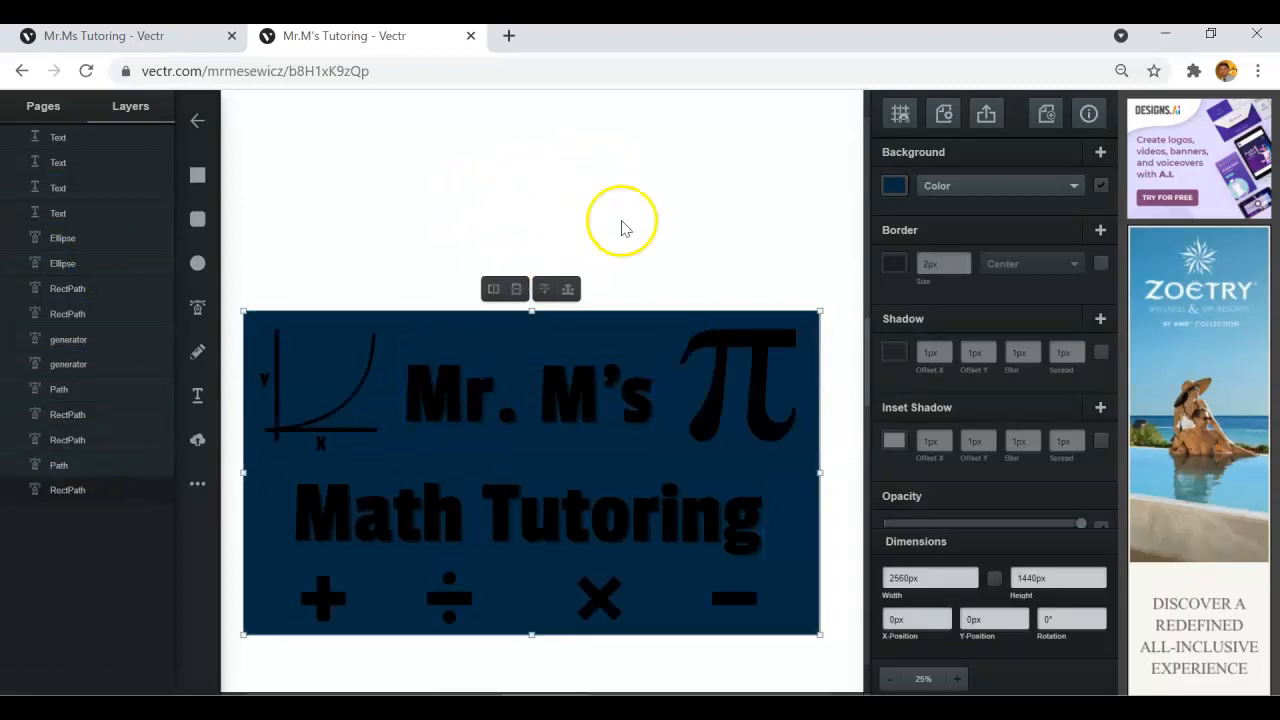
# Change the background rectangle's fill from dark to a bright medium blue that contrasts with the black artwork
pyautogui.click(893, 187)
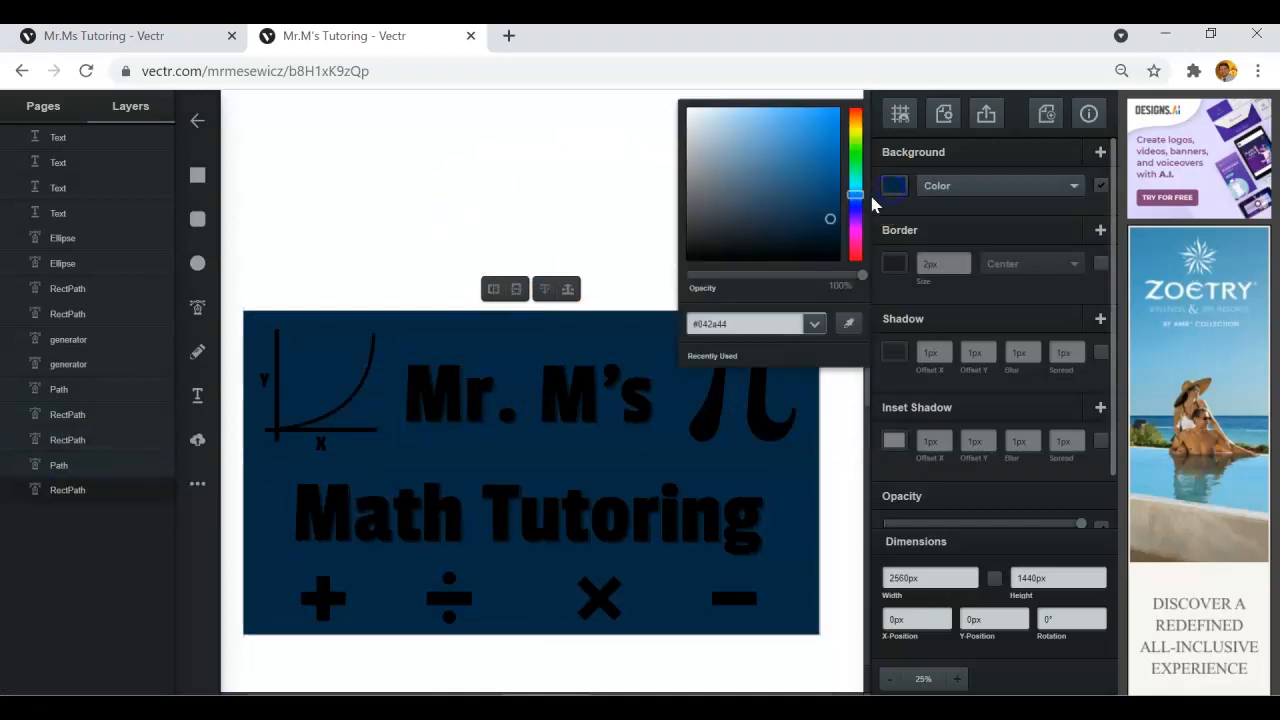
pyautogui.moveTo(860, 190); pyautogui.dragTo(864, 182)
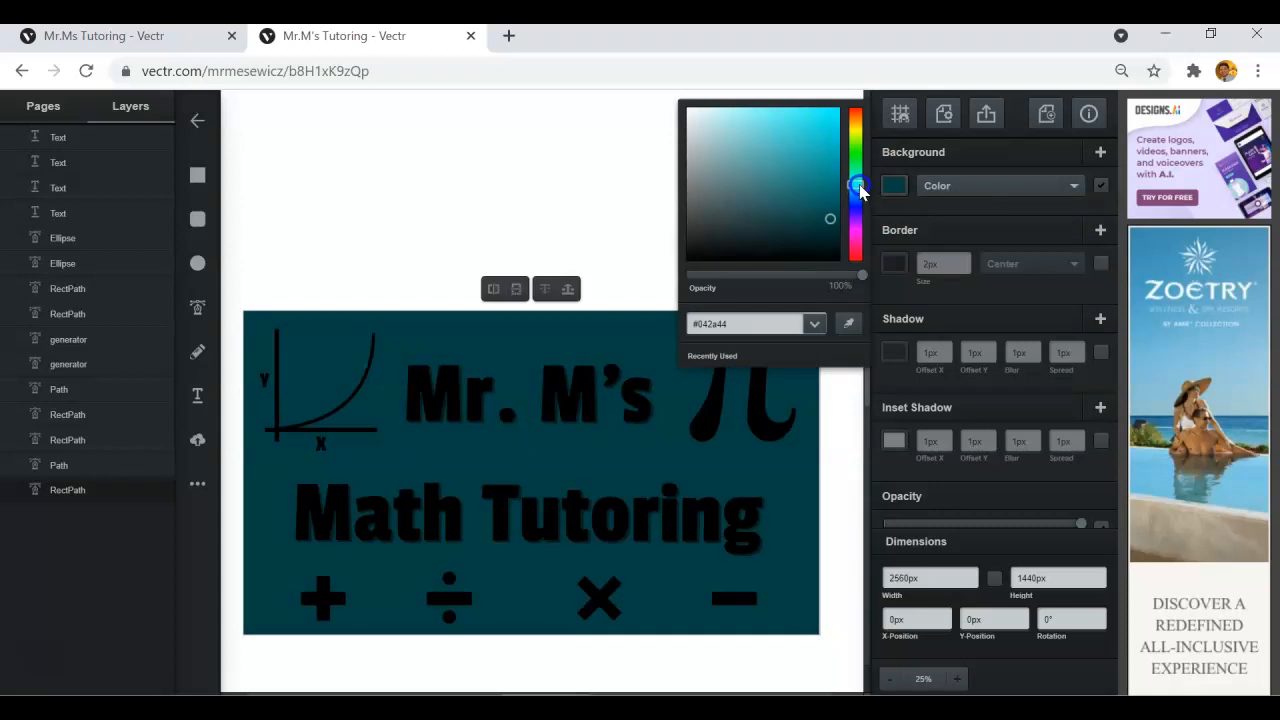
pyautogui.moveTo(859, 188); pyautogui.dragTo(790, 130)
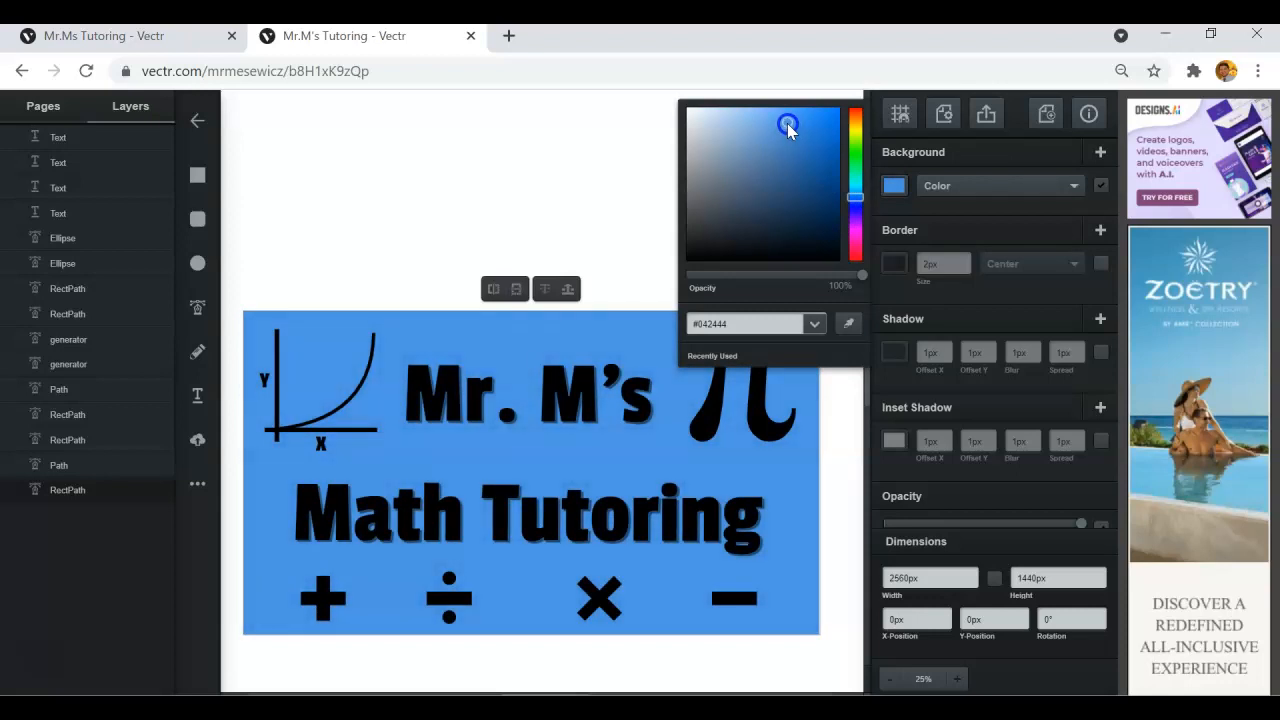
pyautogui.click(629, 172)
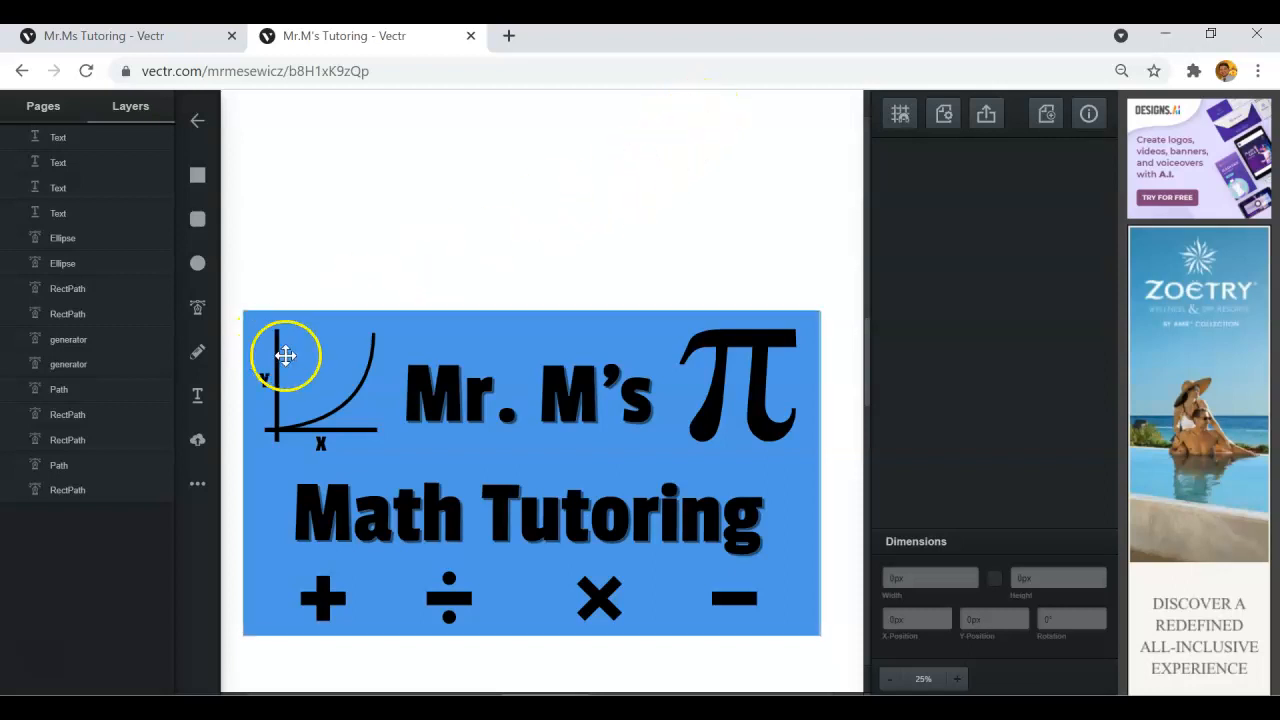
# Preview the banner export and download the page as an SVG at 2560 × 1440 px
pyautogui.scroll(-2, 408, 391)
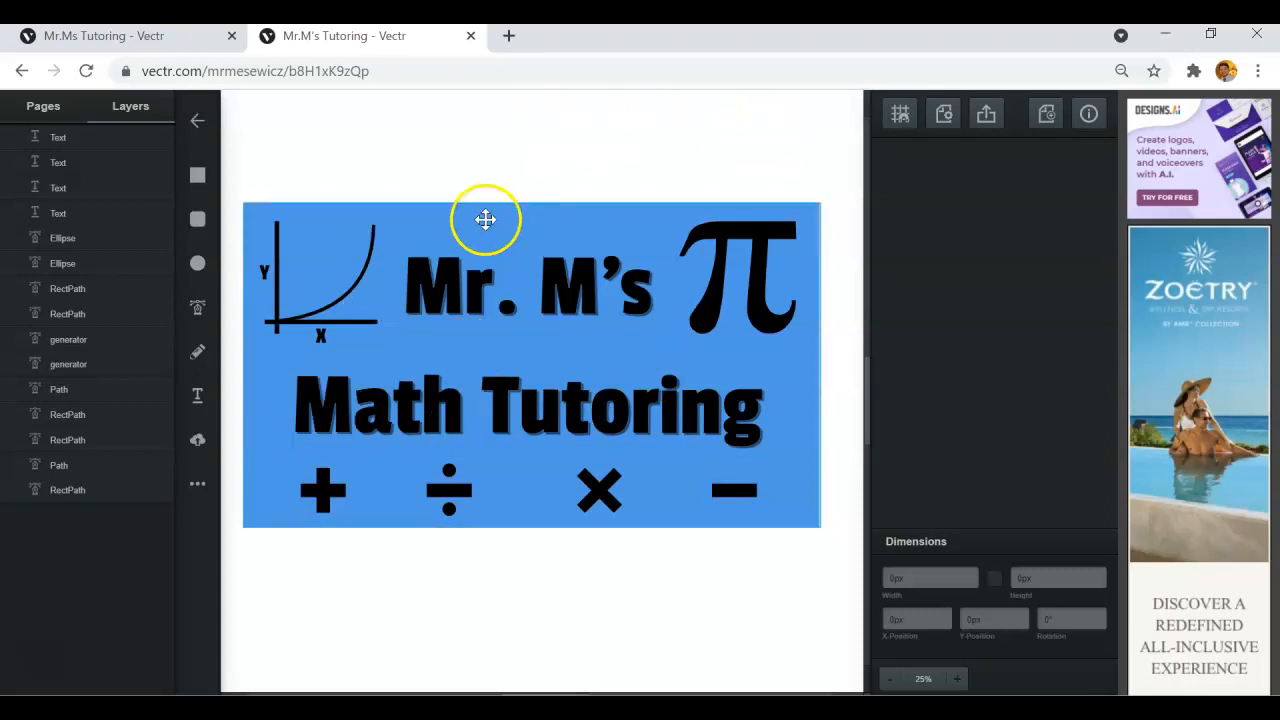
pyautogui.click(985, 113)
pyautogui.scroll(-6, 591, 414)
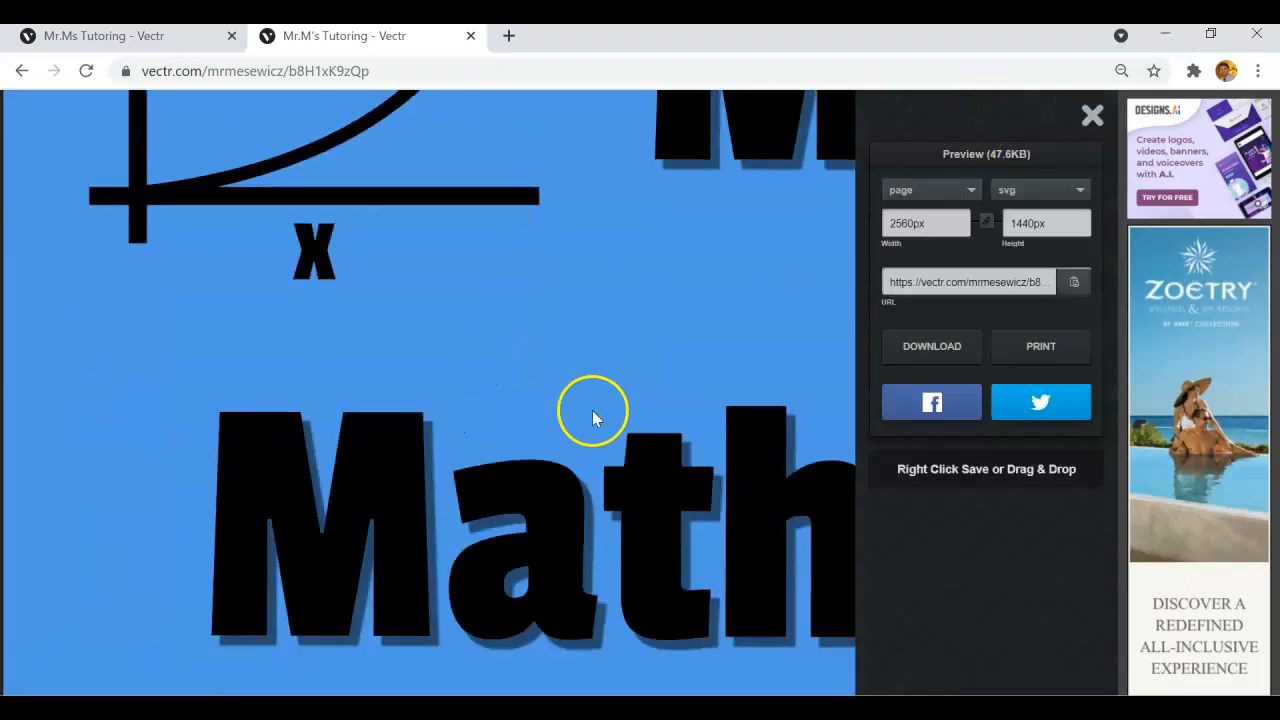
pyautogui.scroll(5, 603, 471)
pyautogui.scroll(2, 615, 498)
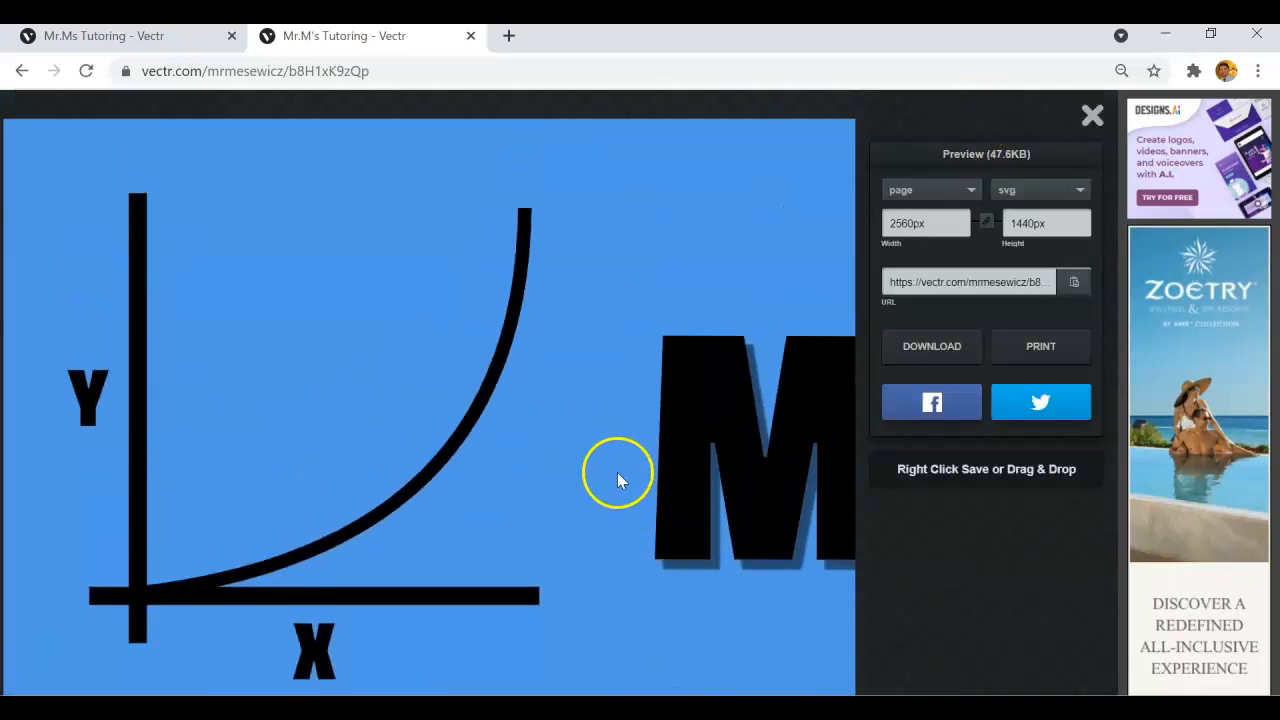
pyautogui.click(907, 350)
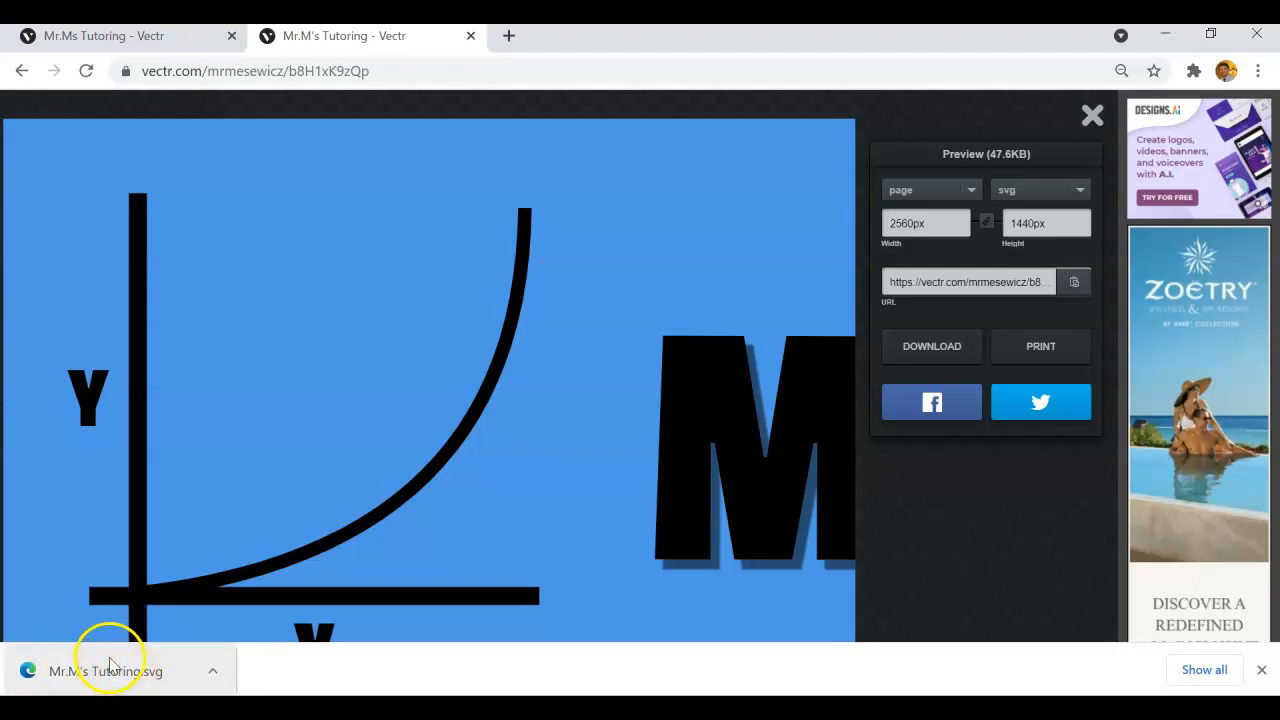
# Open the downloaded Mr.M's Tutoring.svg and examine the exported banner's graph, shadowed lettering, math symbols and blue background
pyautogui.click(150, 670)
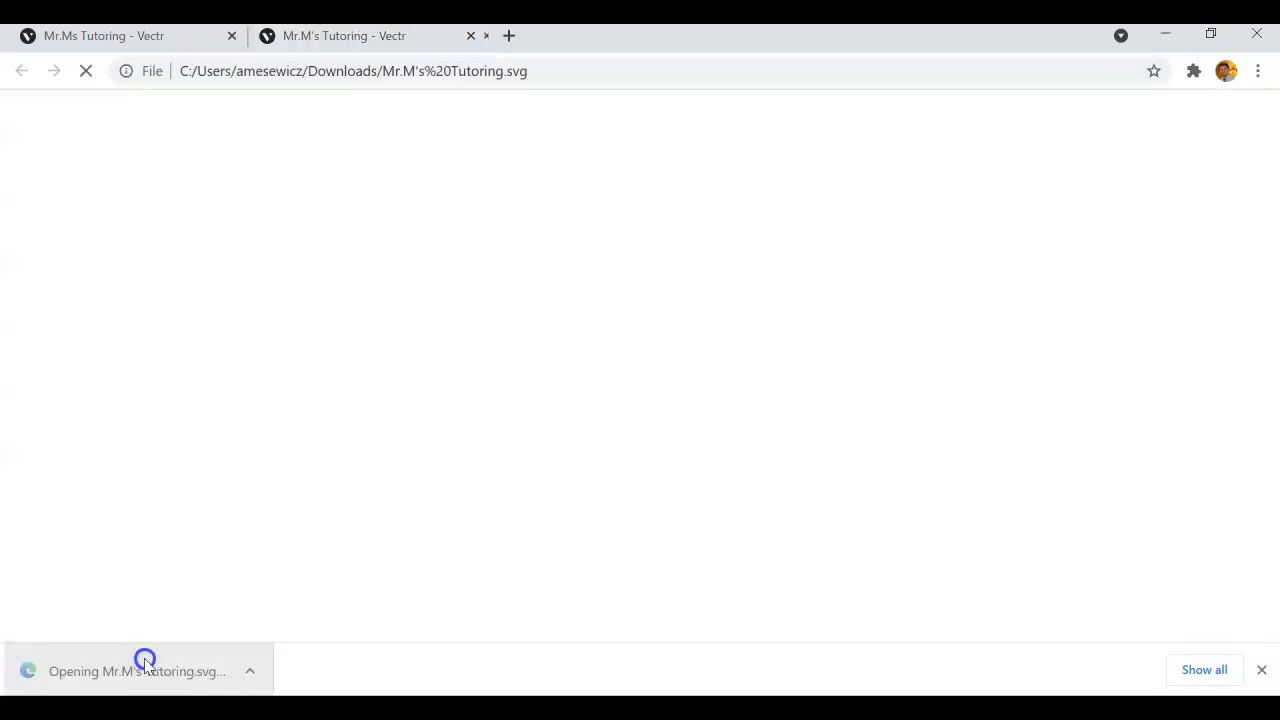
pyautogui.scroll(-10, 605, 400)
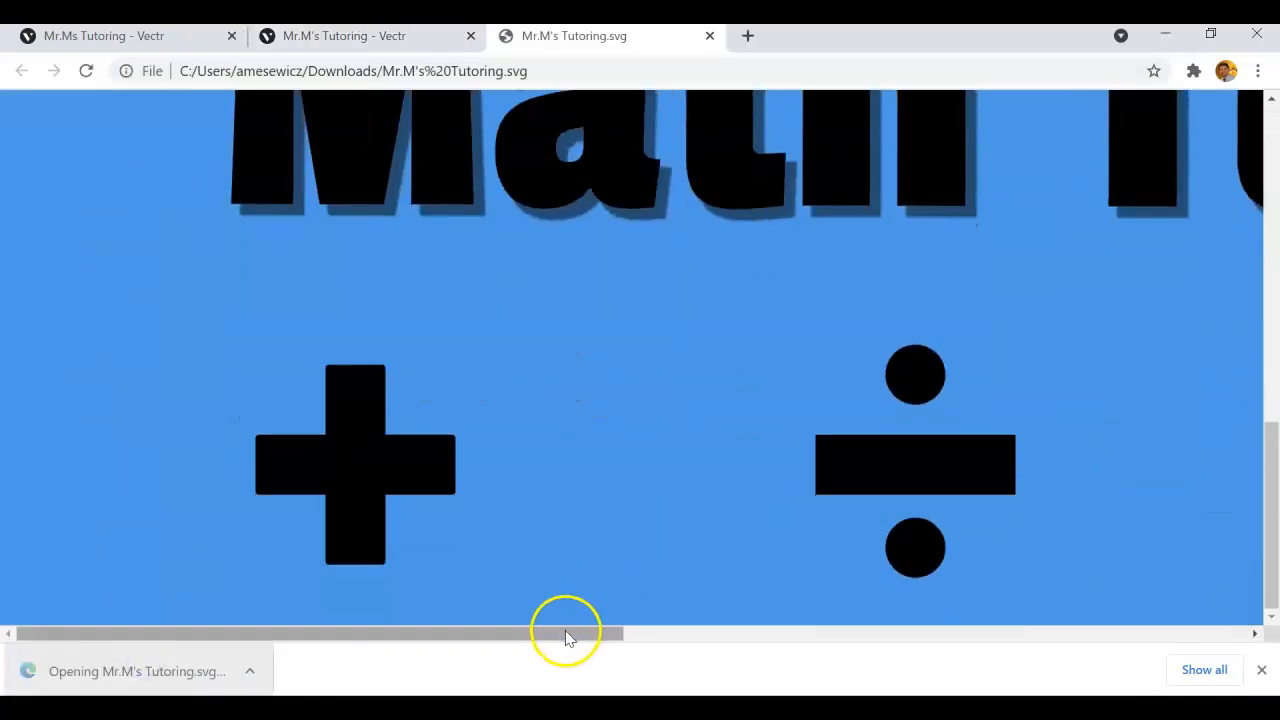
pyautogui.moveTo(569, 633); pyautogui.dragTo(1224, 548)
pyautogui.scroll(10, 754, 596)
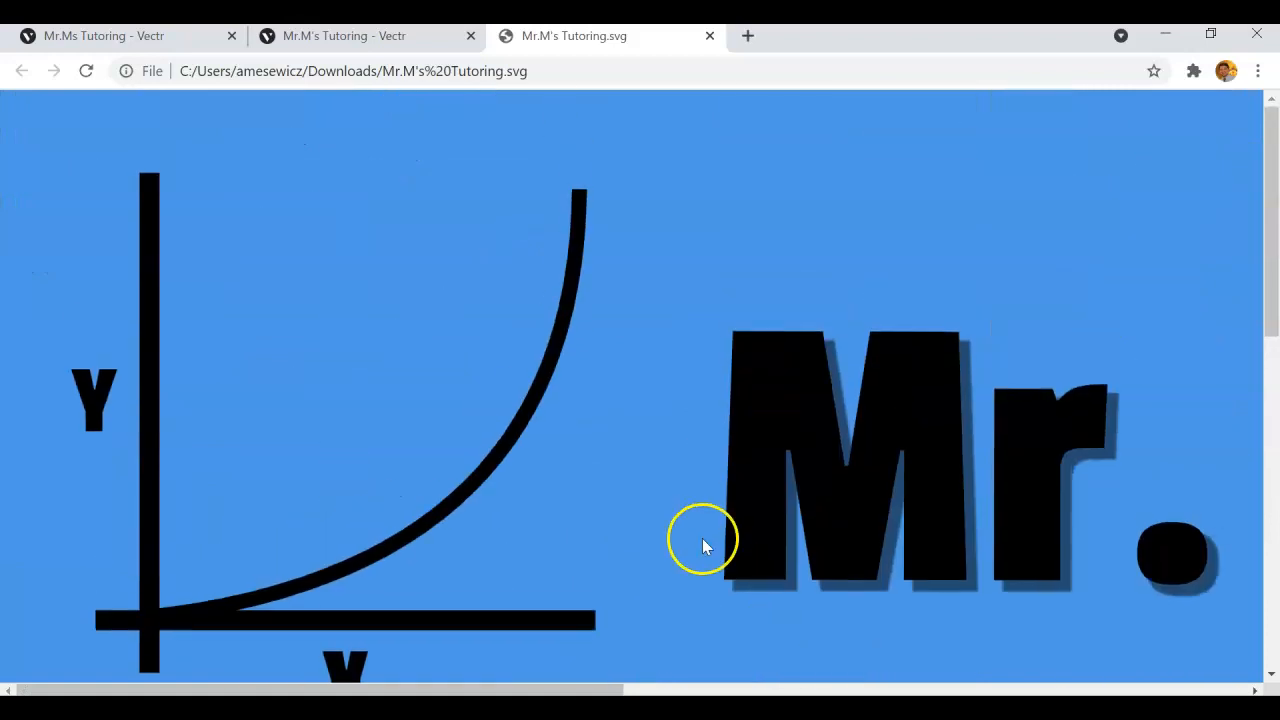
pyautogui.scroll(-10, 700, 600)
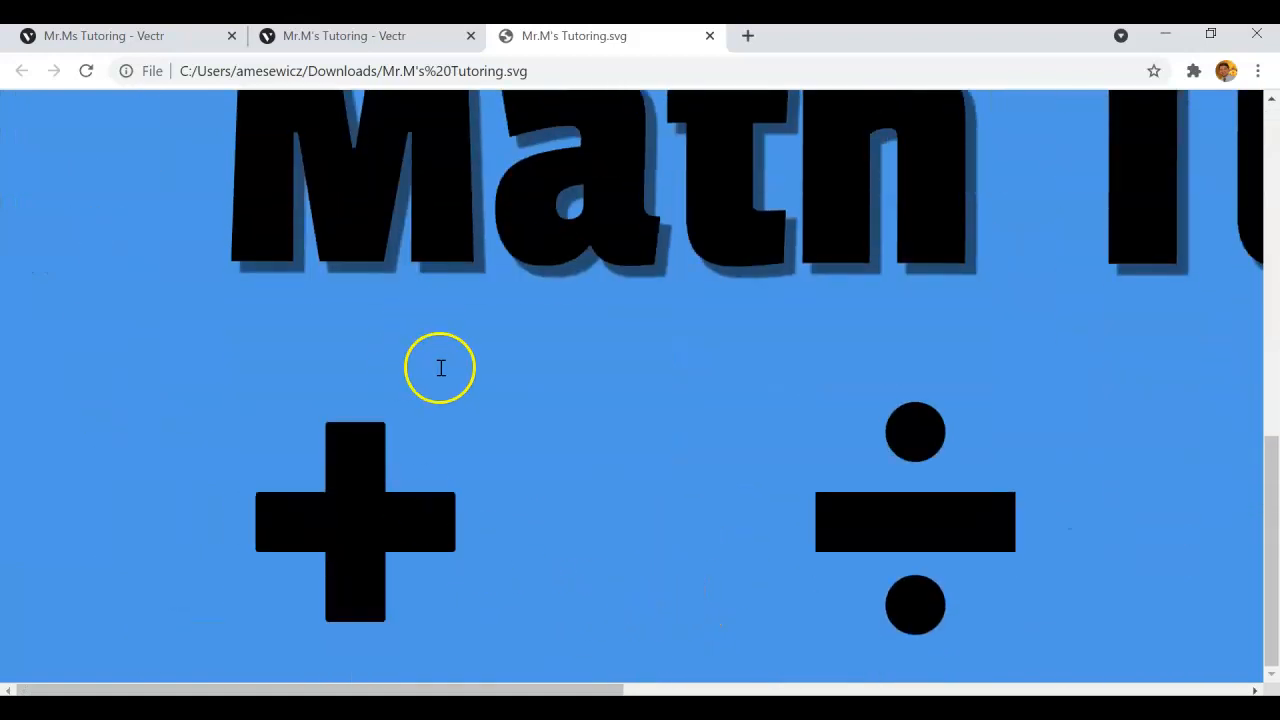
pyautogui.scroll(8, 503, 657)
pyautogui.scroll(-5, 490, 551)
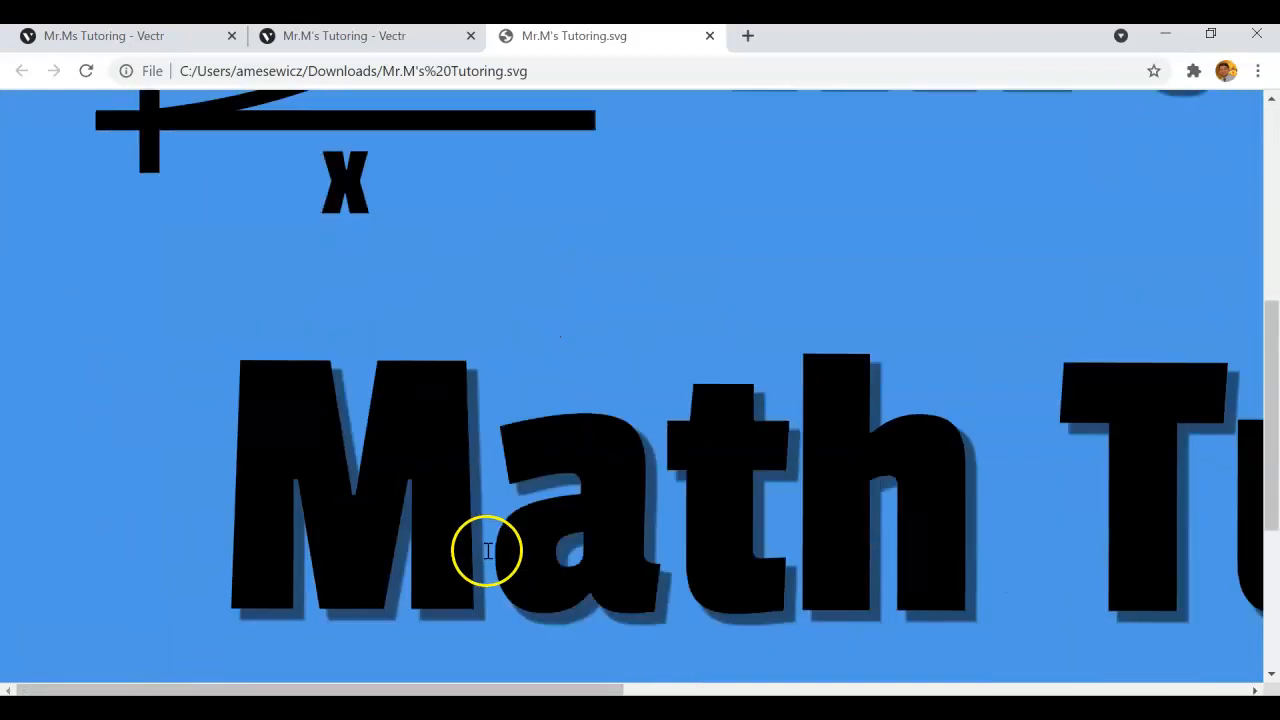
pyautogui.scroll(-3, 487, 551)
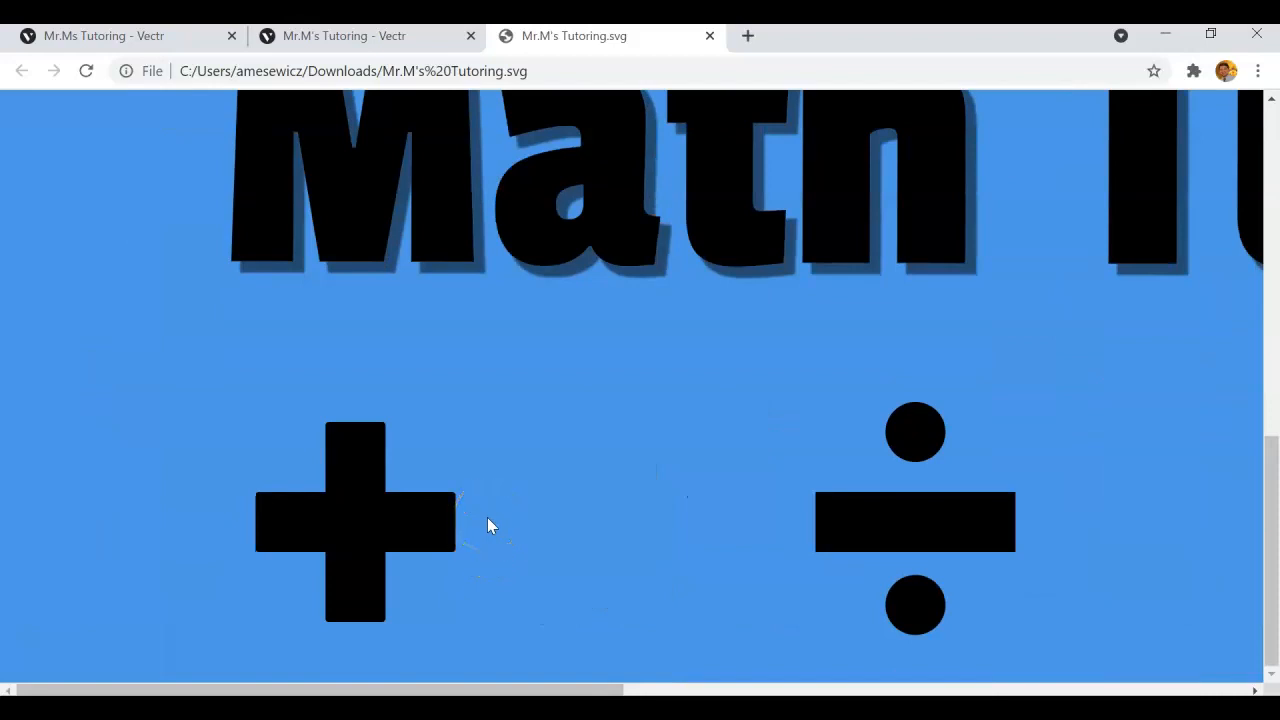
pyautogui.scroll(10, 480, 525)
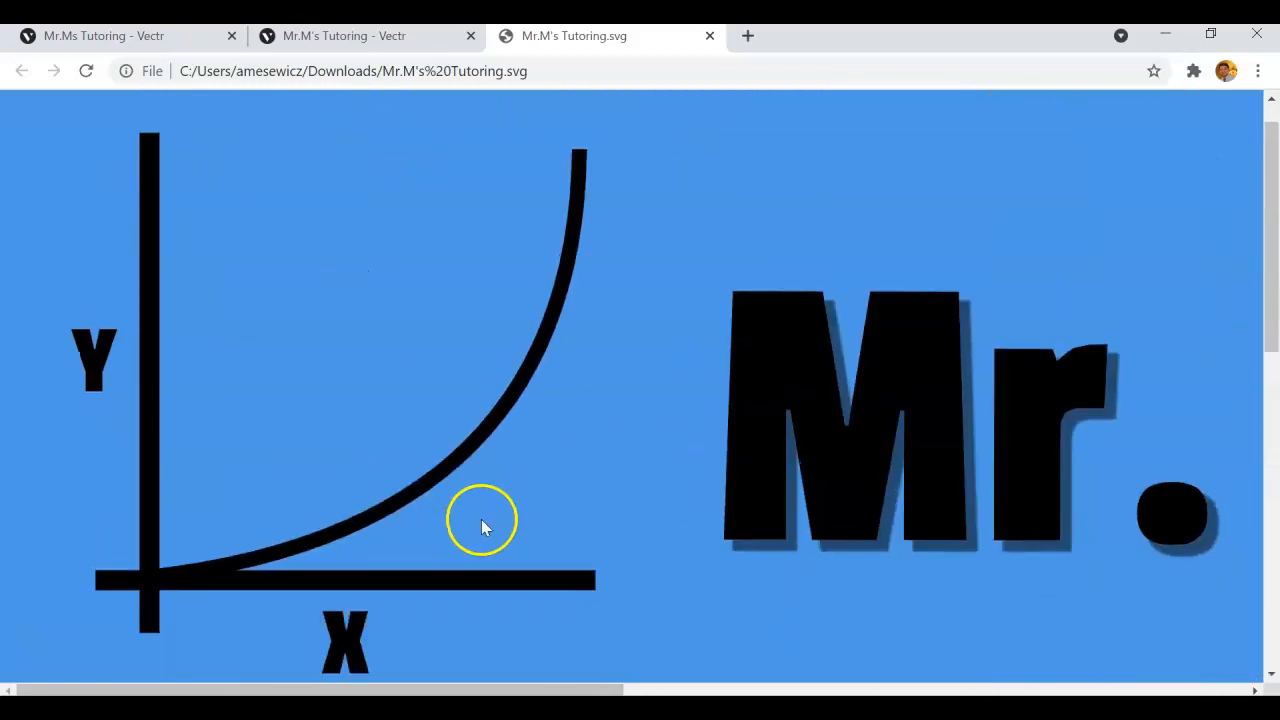
pyautogui.scroll(-10, 460, 490)
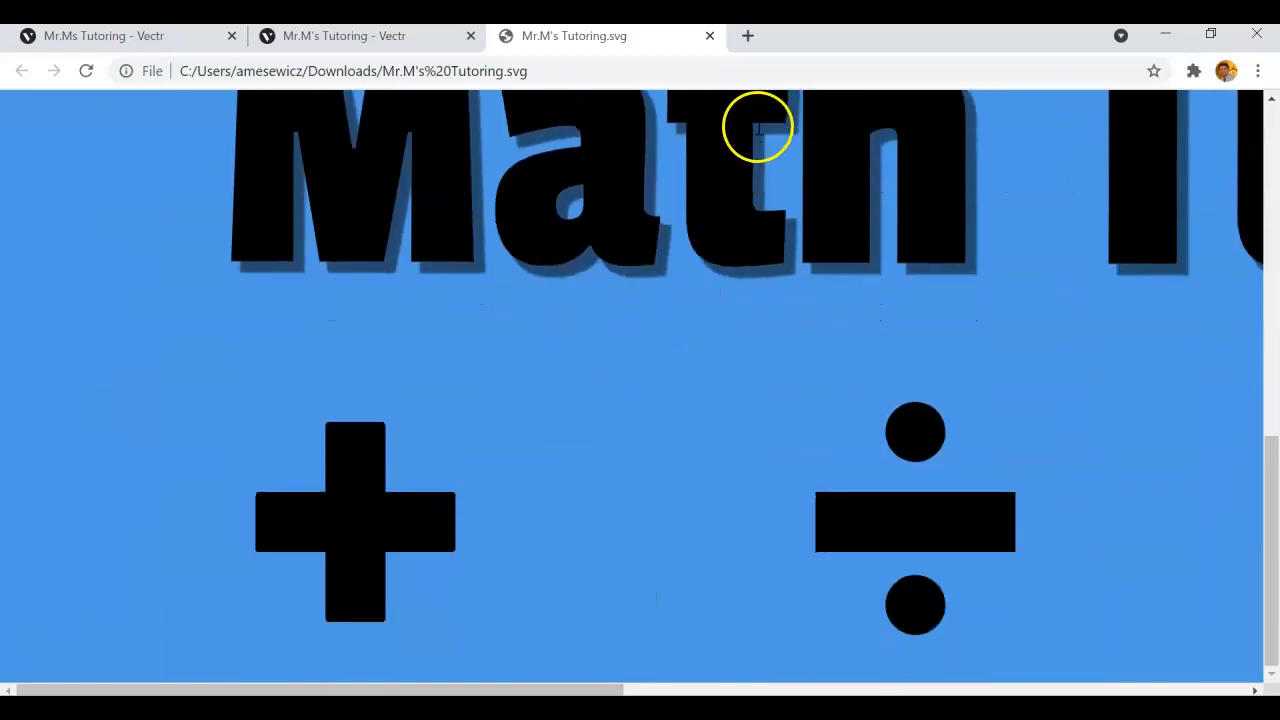
# Return to the Mr.M's Tutoring design in Vectr and close its export preview to show the editing canvas
pyautogui.click(330, 36)
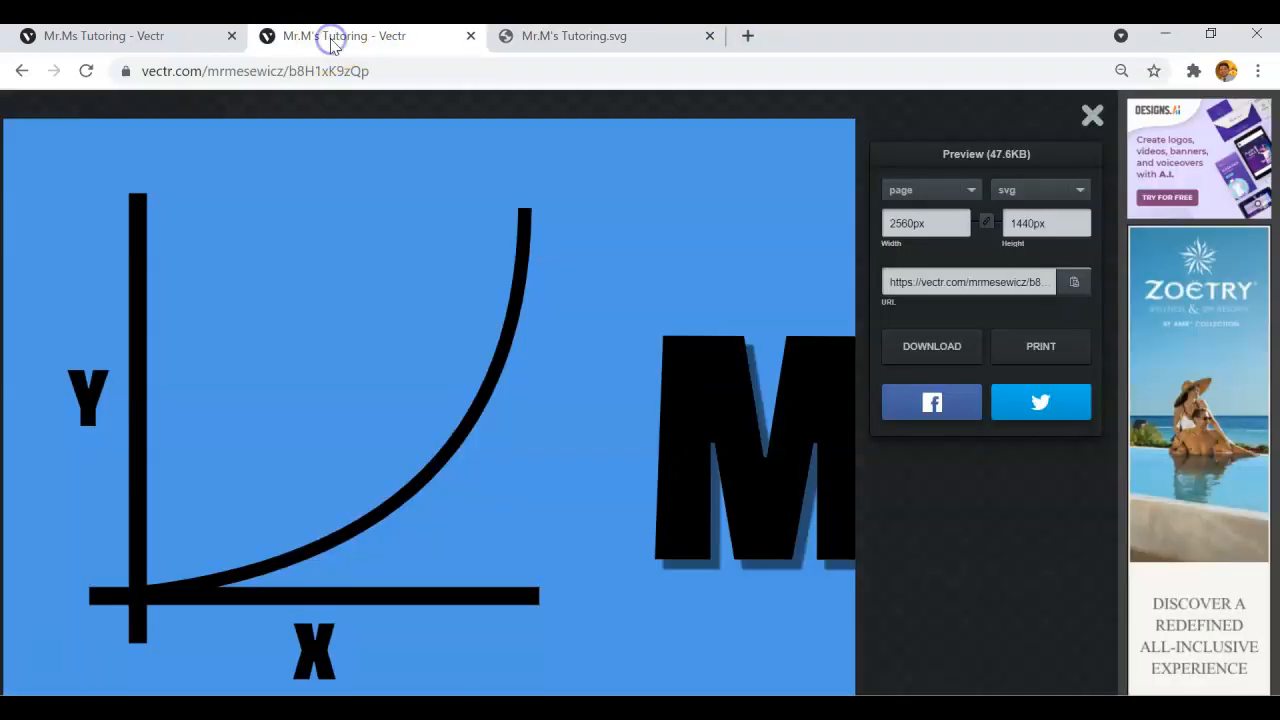
pyautogui.click(1090, 115)
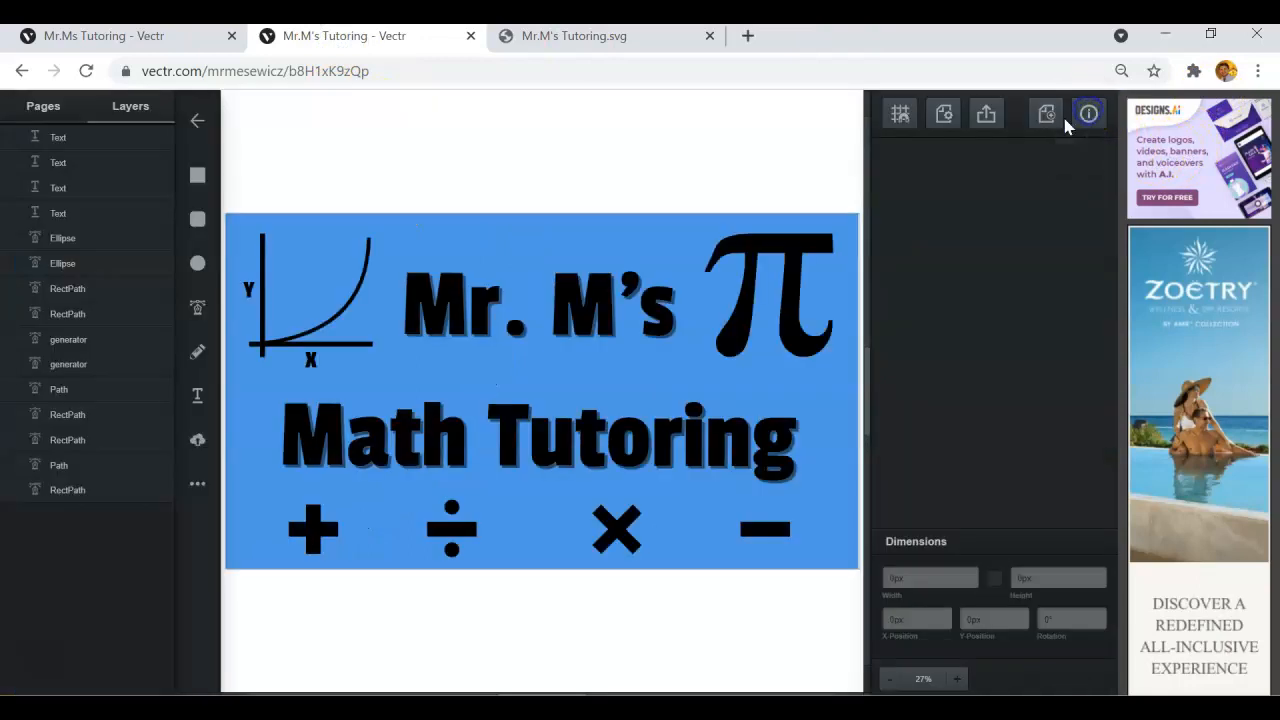